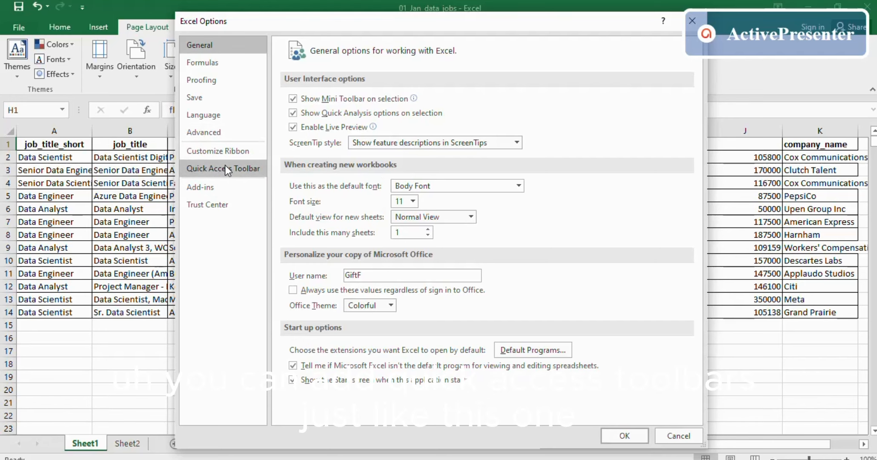
- Add Cut to the Quick Access Toolbar and remove it again, leaving Save, Undo and Redo
click(225, 167)
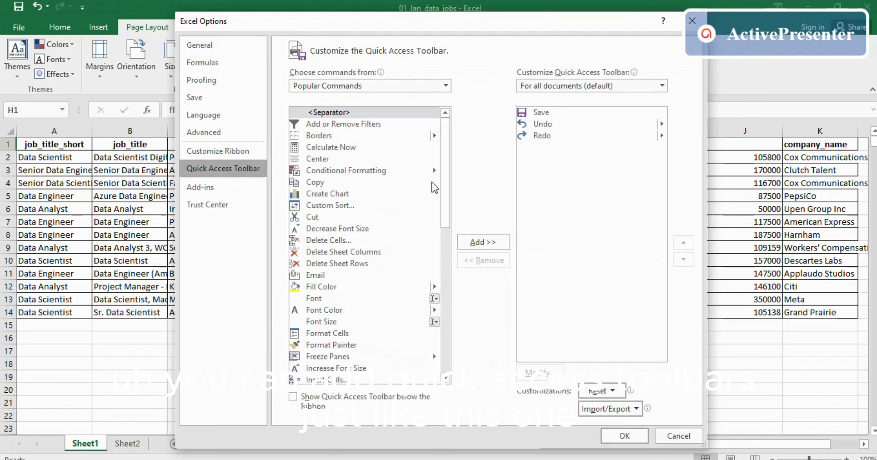
click(318, 217)
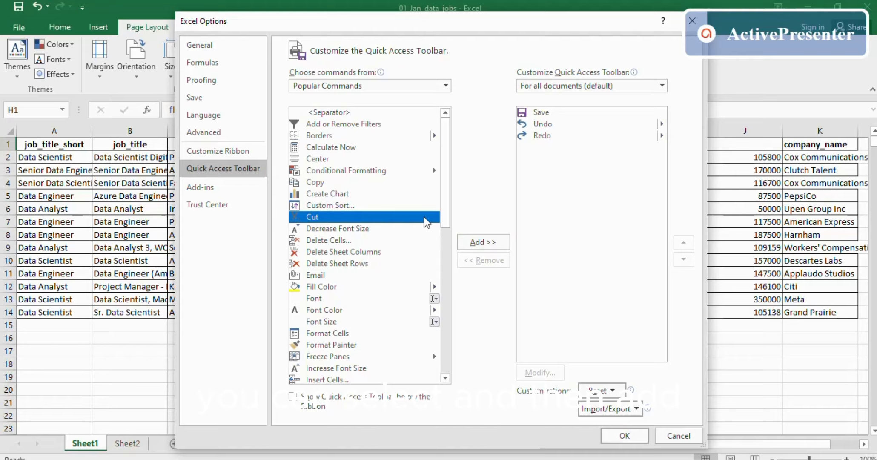
click(482, 239)
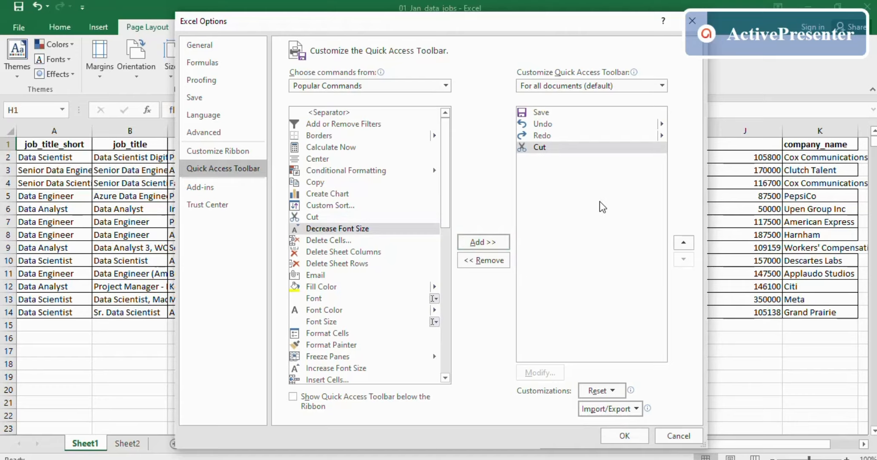
click(569, 145)
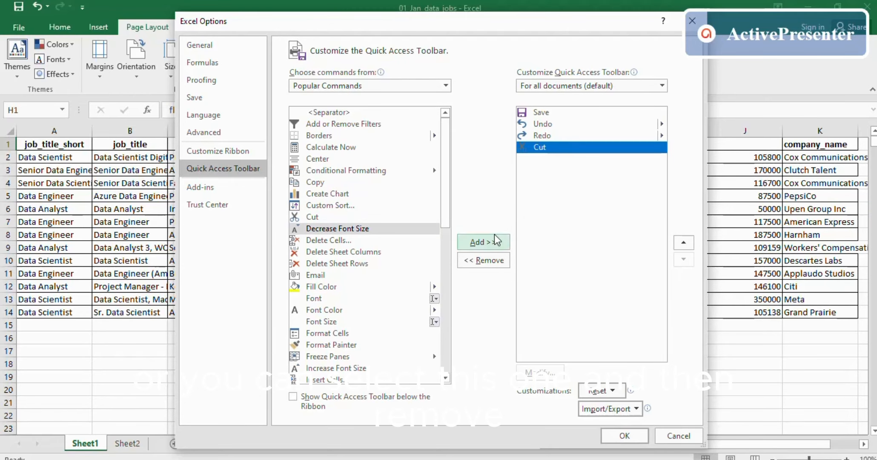
click(491, 261)
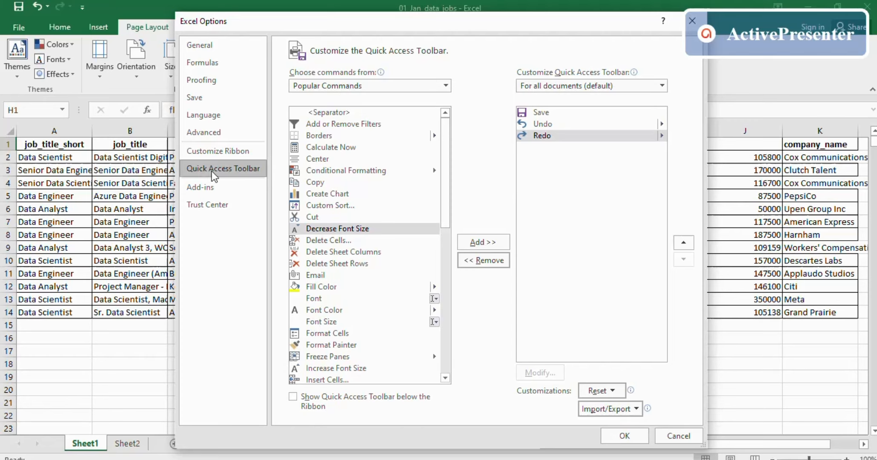
click(206, 151)
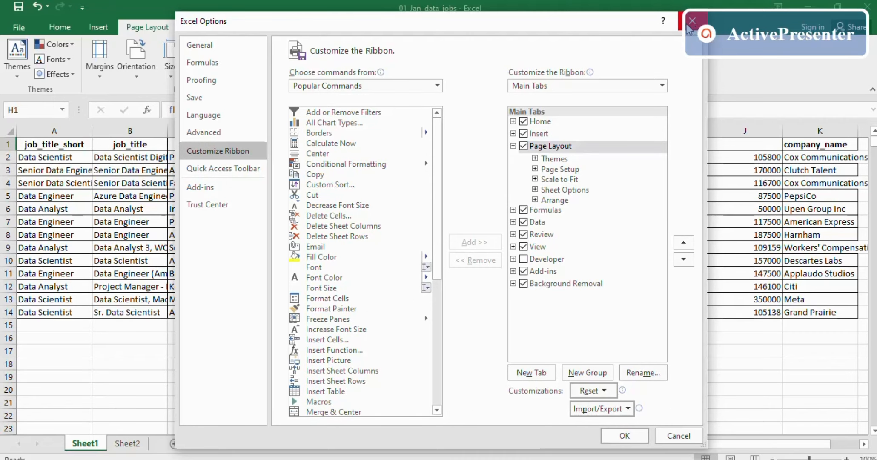
- Encrypt 01_Jan_data_jobs with a password, confirm it, and return to the worksheet
key(Escape)
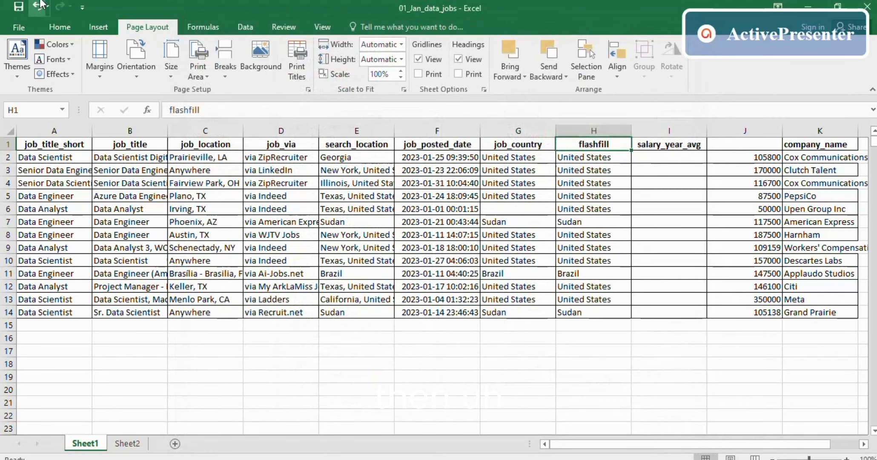
click(18, 29)
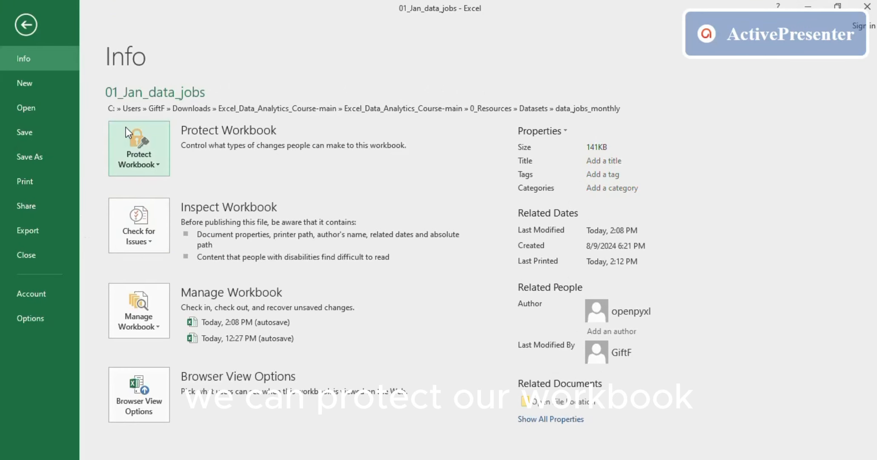
click(157, 149)
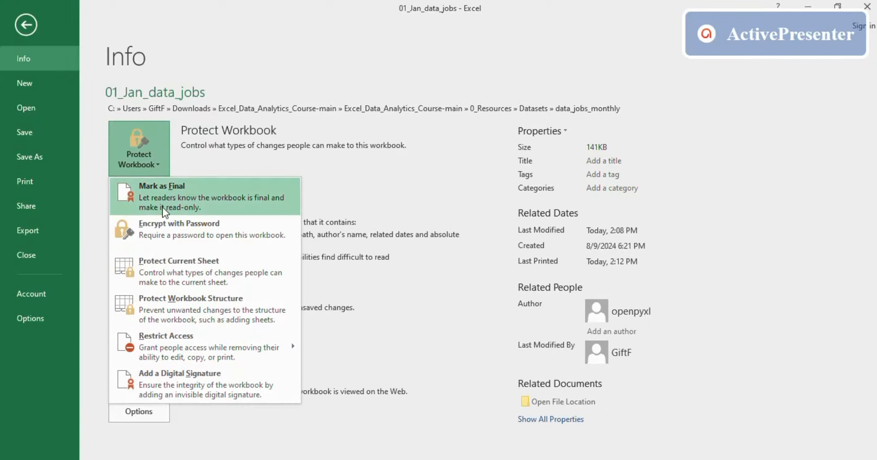
click(181, 234)
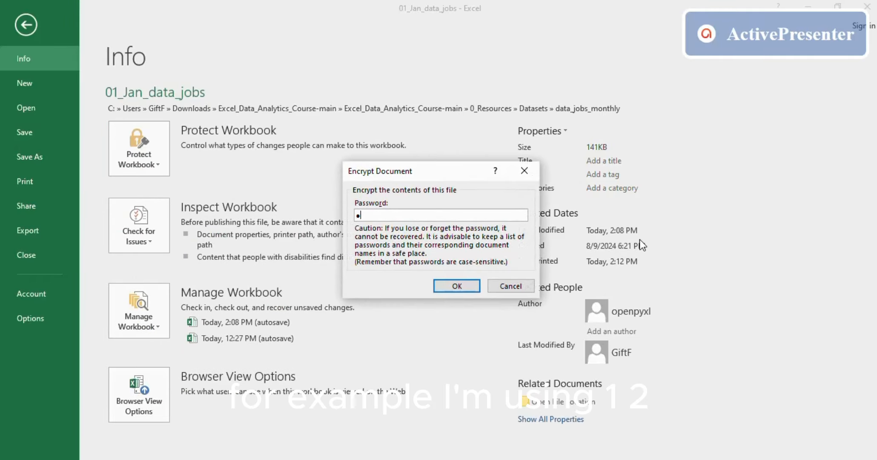
text(1234)
key(Return)
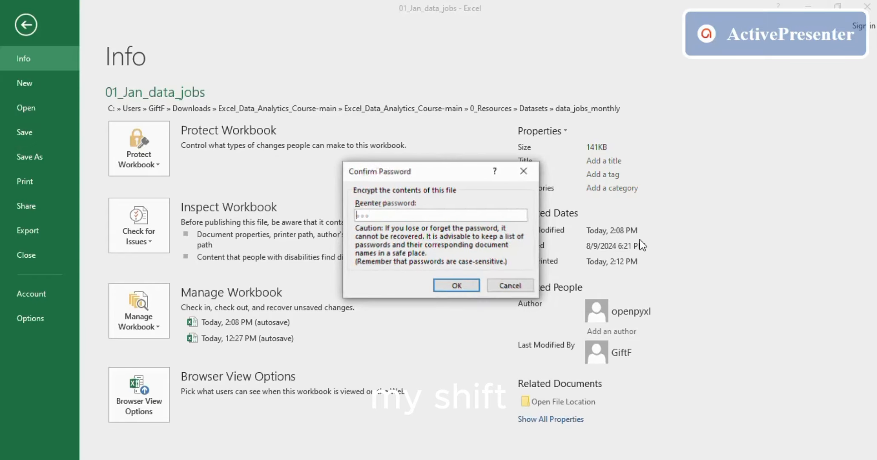
text(123)
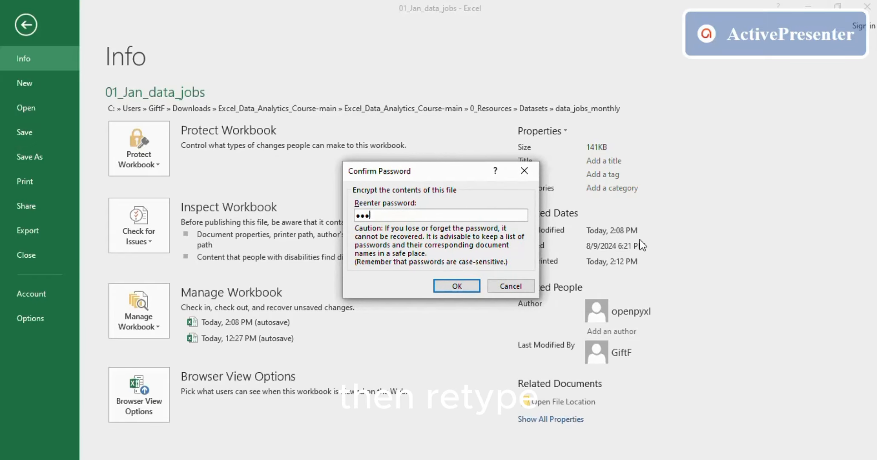
text(4)
key(Return)
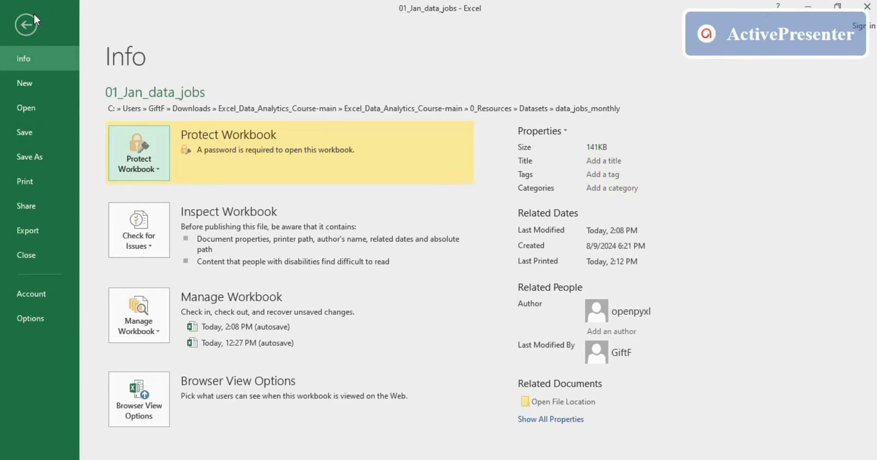
click(24, 20)
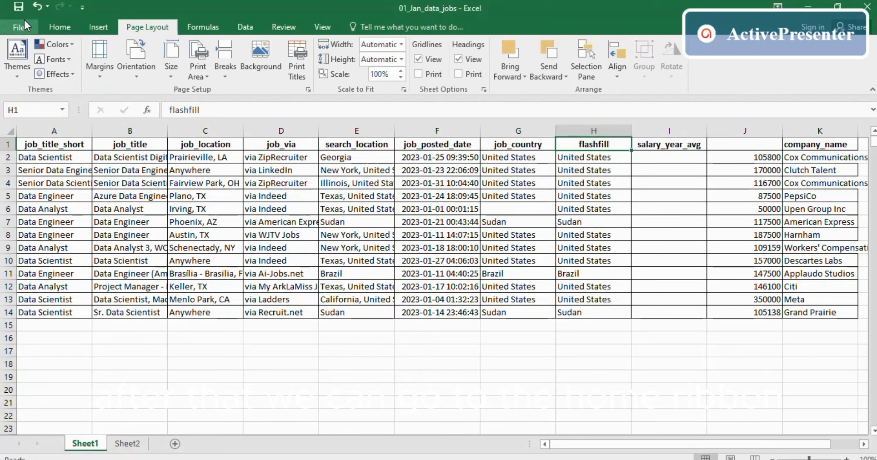
- Apply Purple Data Bar (Gradient Fill) conditional formatting to the salaries in J2:J14
click(57, 24)
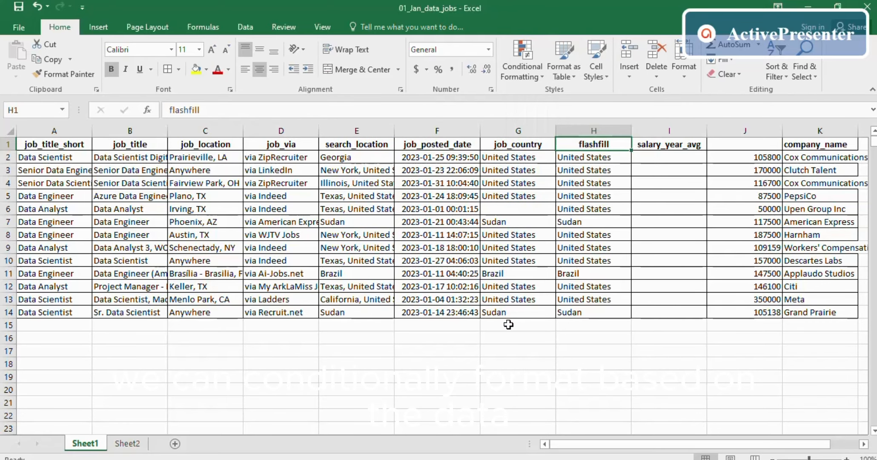
drag(765, 157, 736, 313)
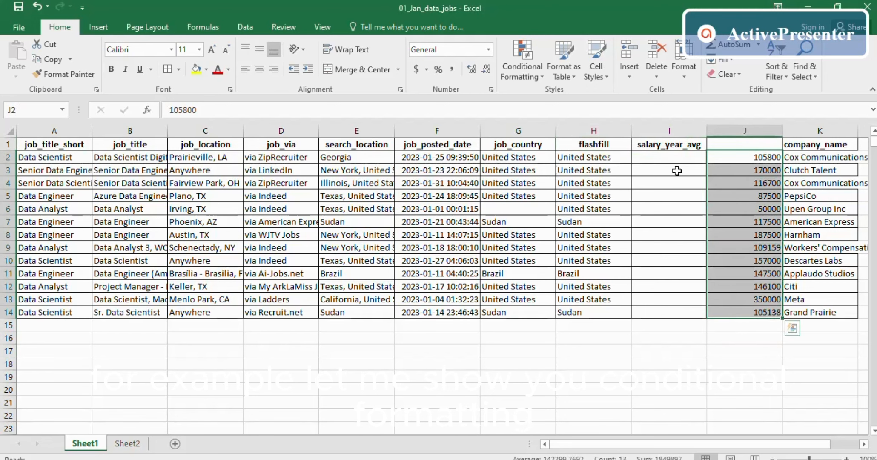
click(514, 50)
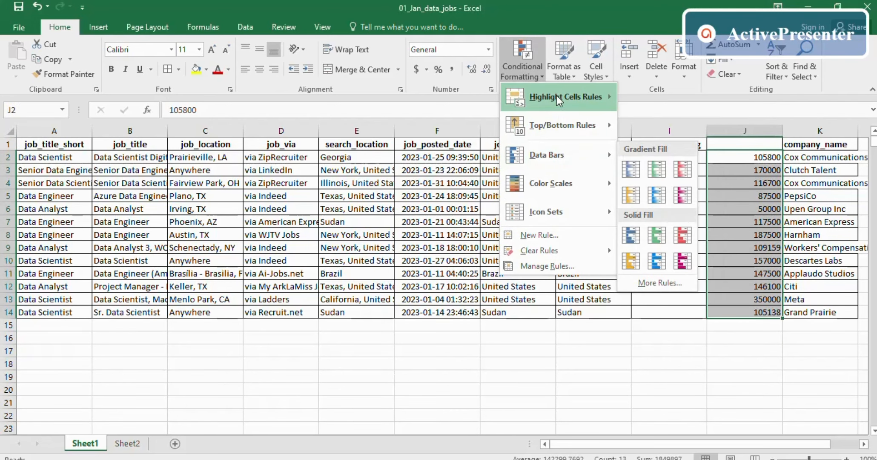
mouse_move(541, 153)
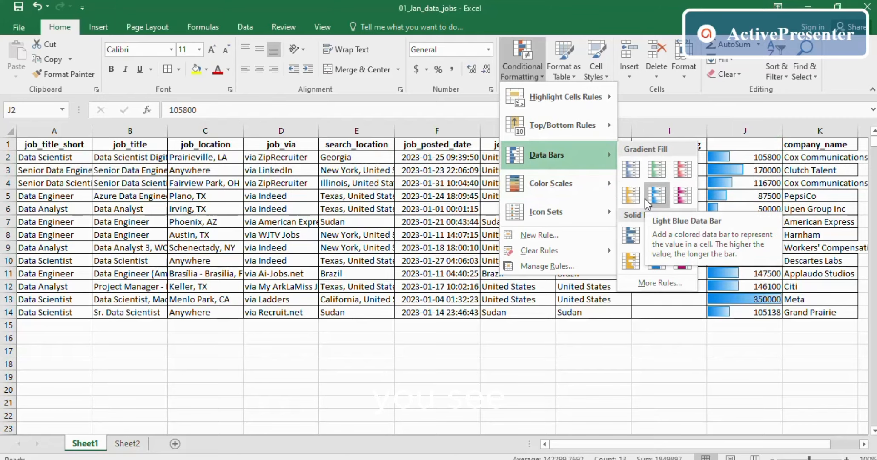
click(679, 198)
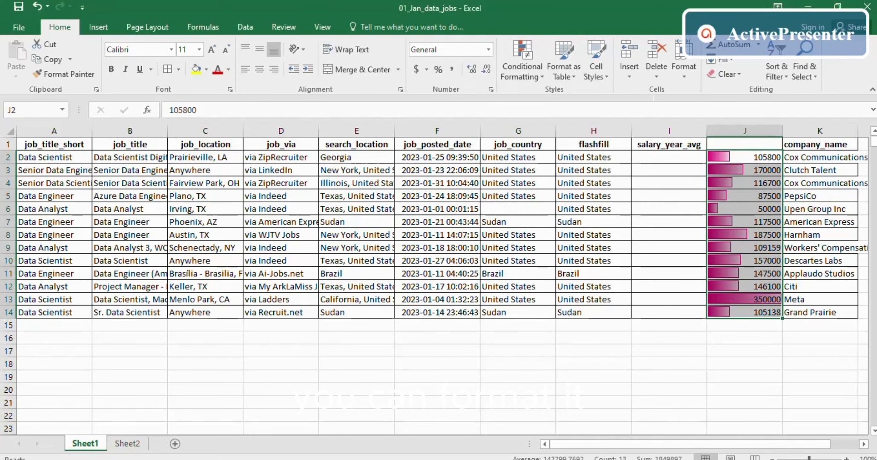
click(531, 43)
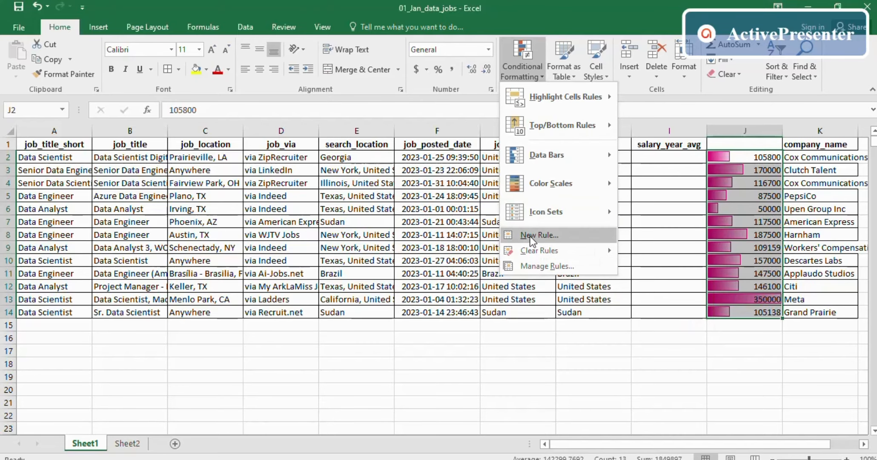
click(642, 242)
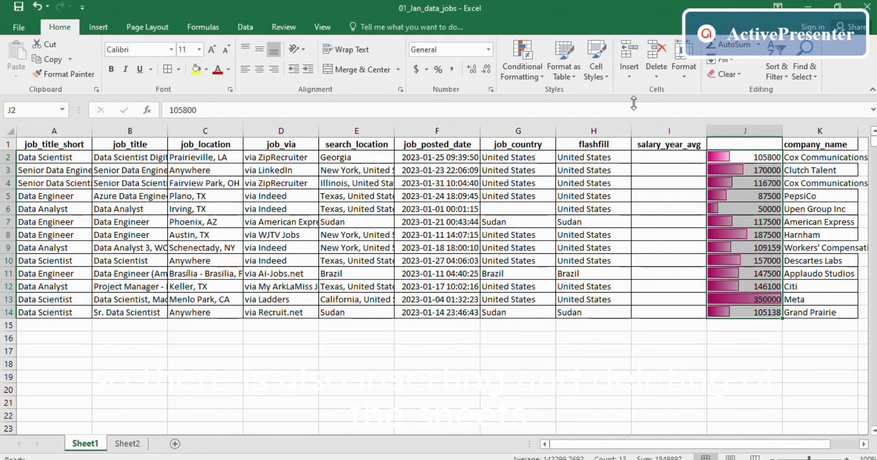
click(662, 132)
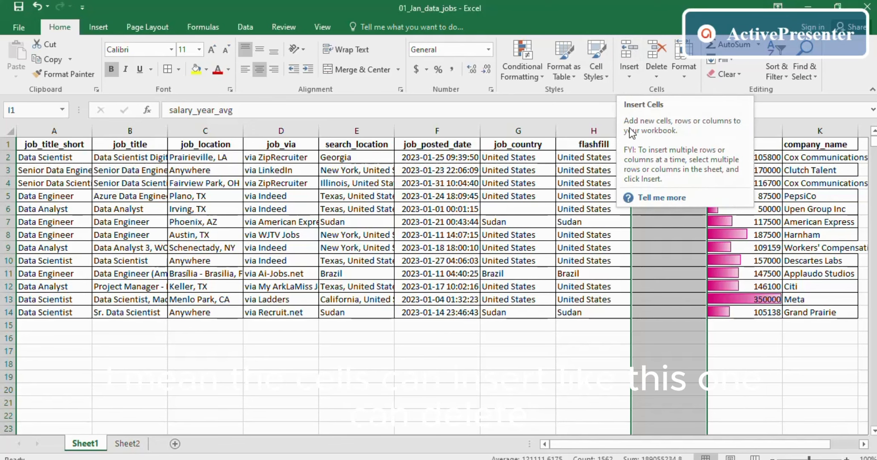
click(627, 49)
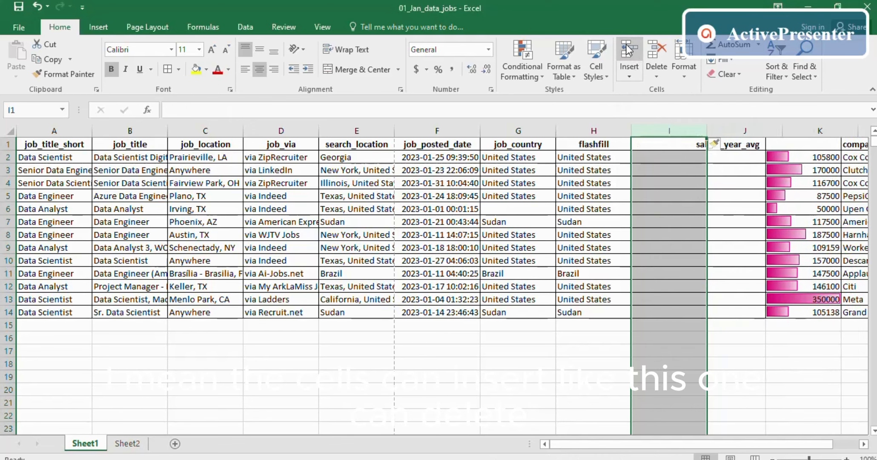
click(660, 46)
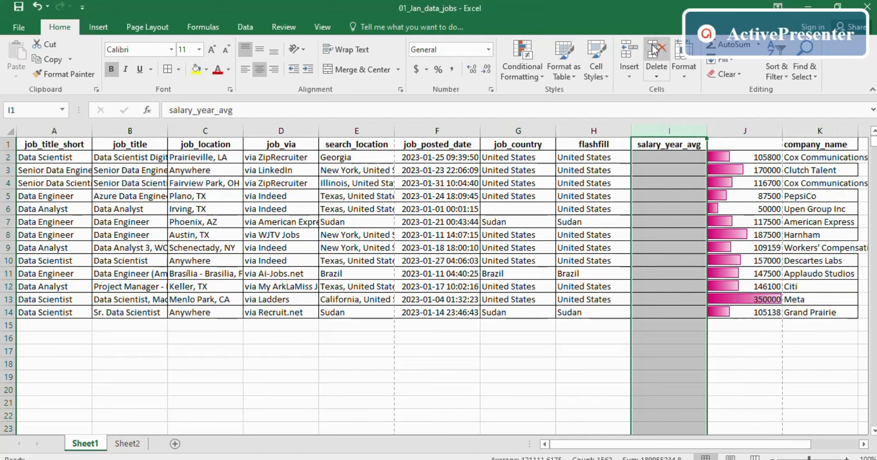
click(552, 361)
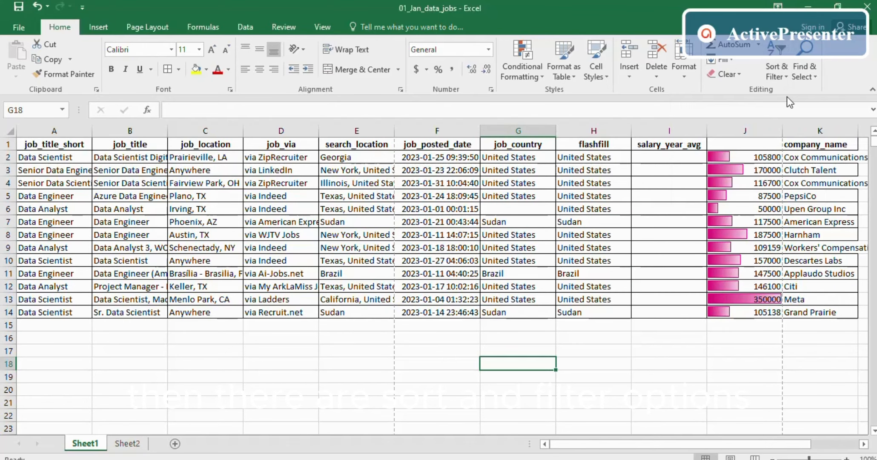
click(734, 60)
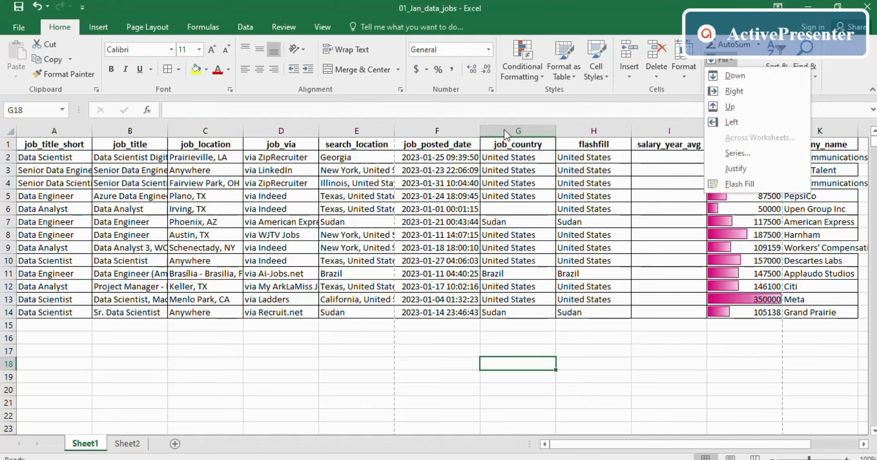
click(481, 51)
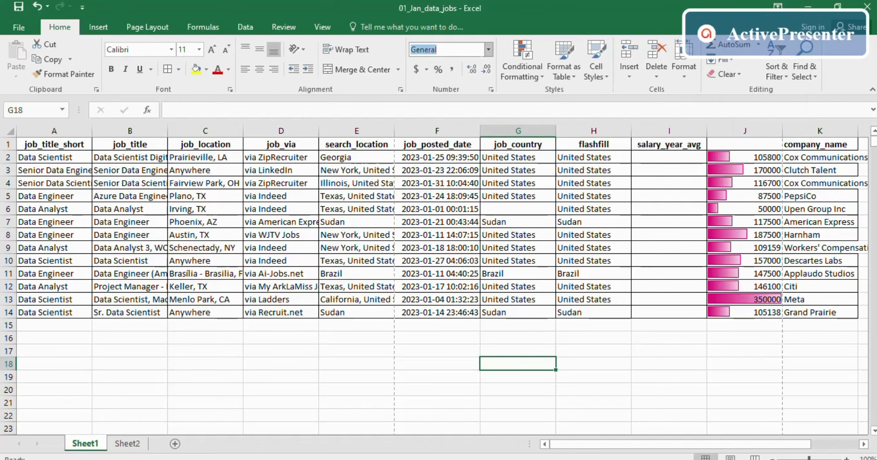
click(488, 50)
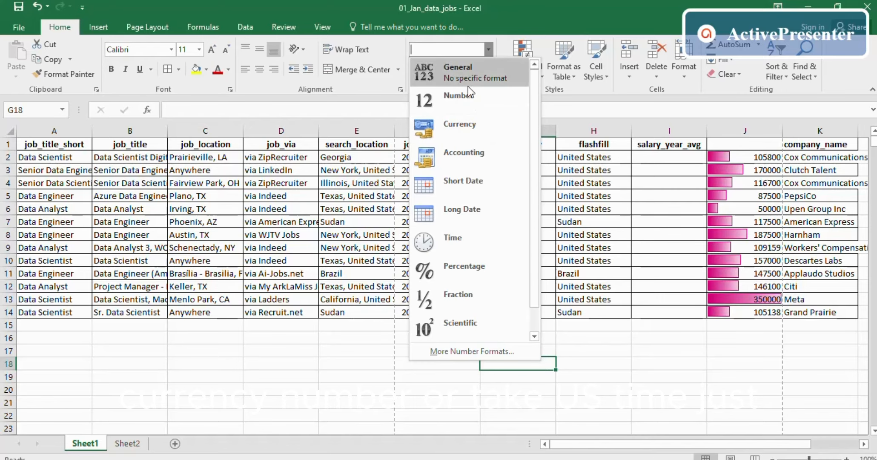
click(619, 421)
click(434, 351)
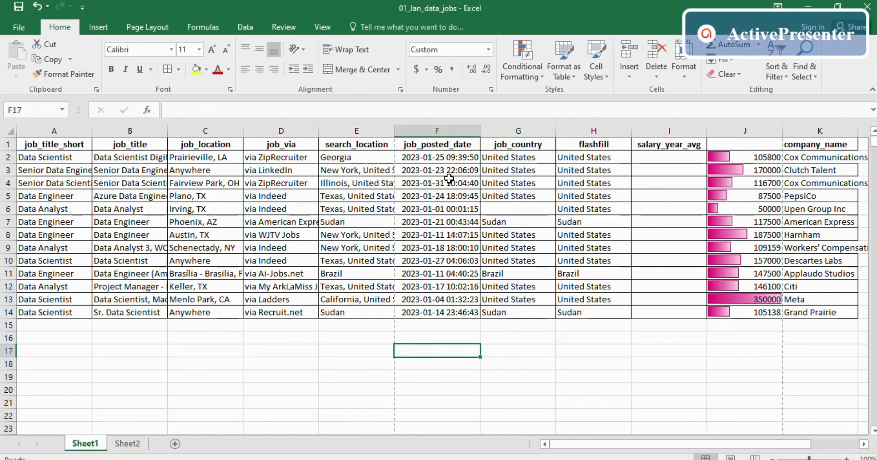
click(448, 169)
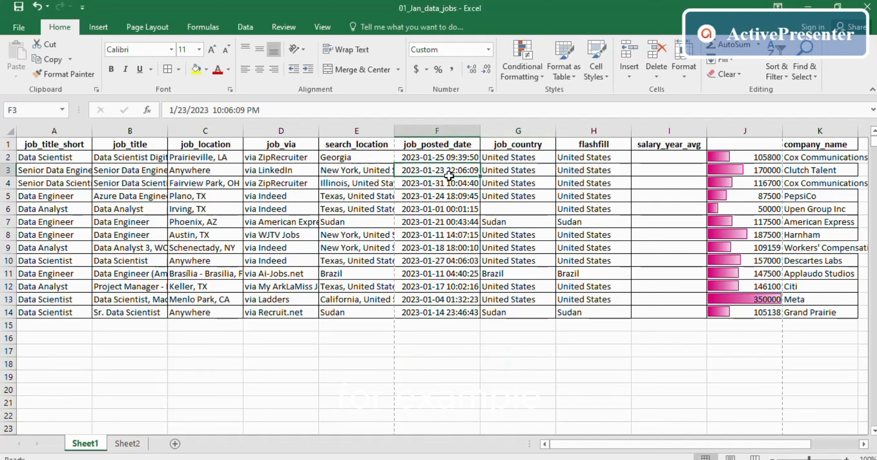
click(505, 171)
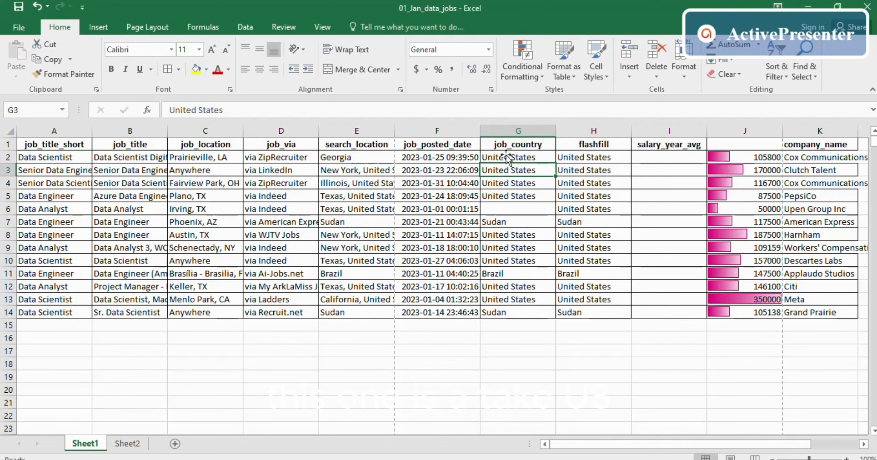
click(567, 131)
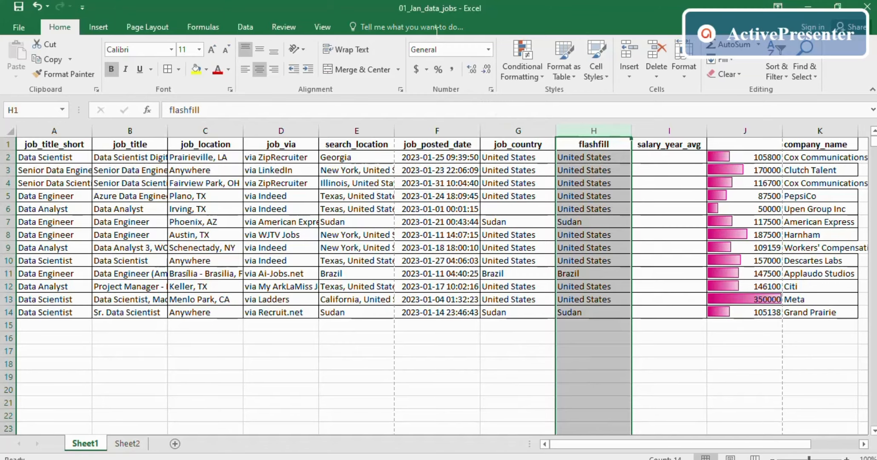
- Insert a blank column H before flashfill, select it, and show the number format list
right_click(609, 127)
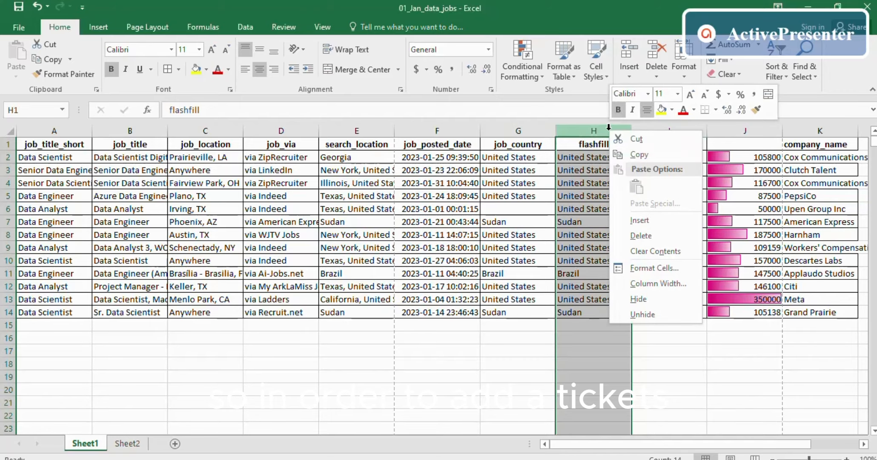
click(646, 219)
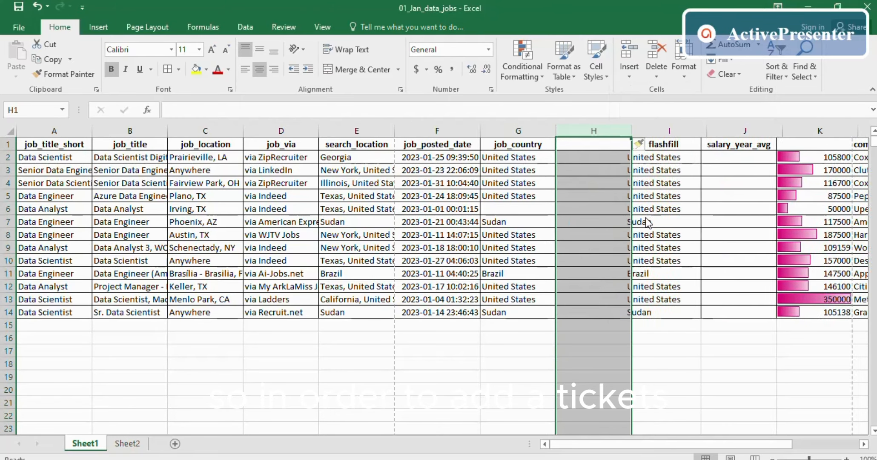
click(581, 159)
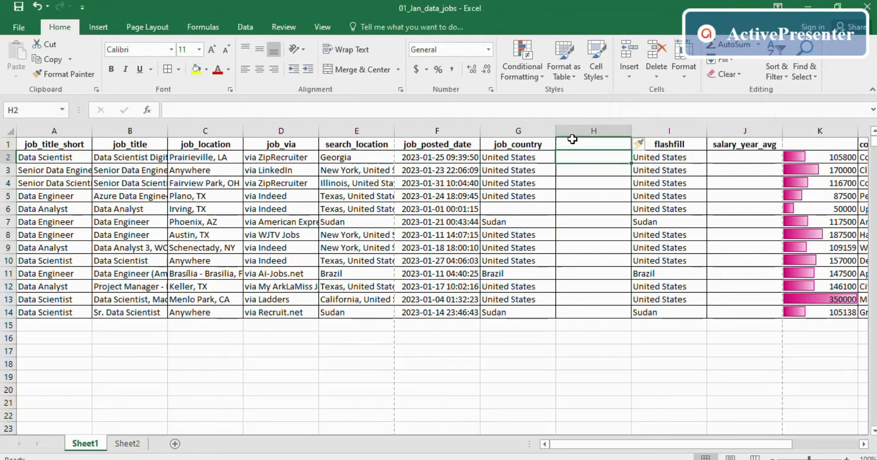
click(570, 143)
click(573, 130)
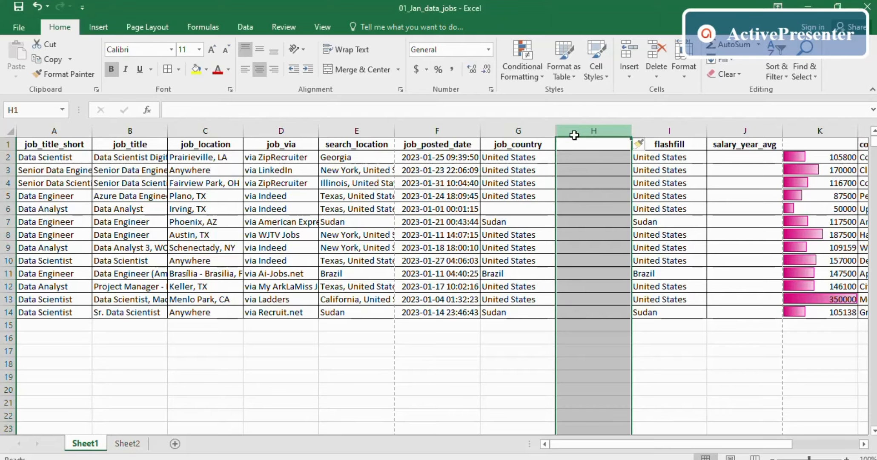
click(488, 49)
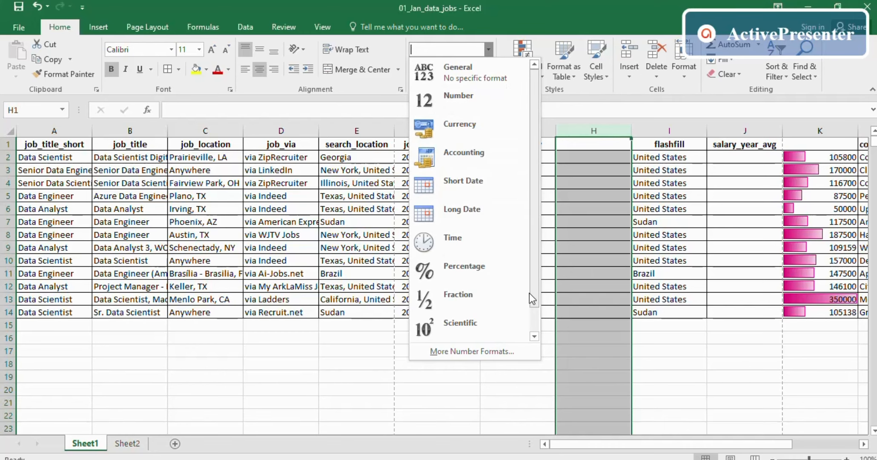
- Format column H as Text and enter 323 in H2
drag(529, 292, 540, 341)
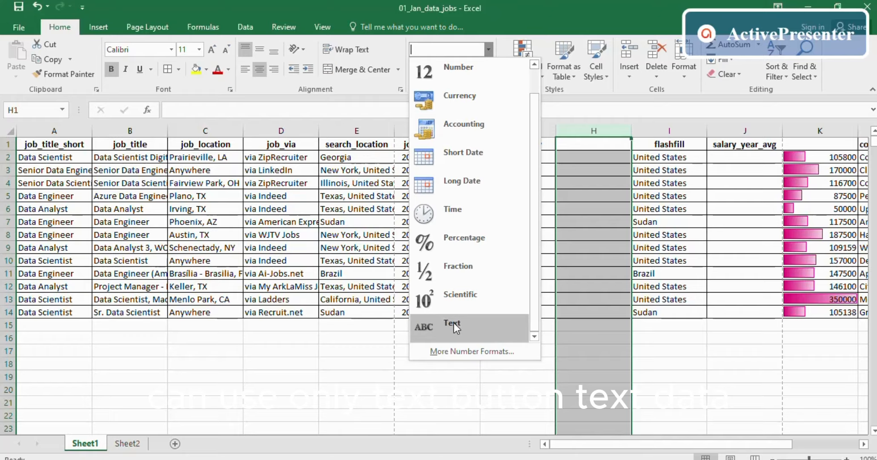
scroll(462, 264, up, 1)
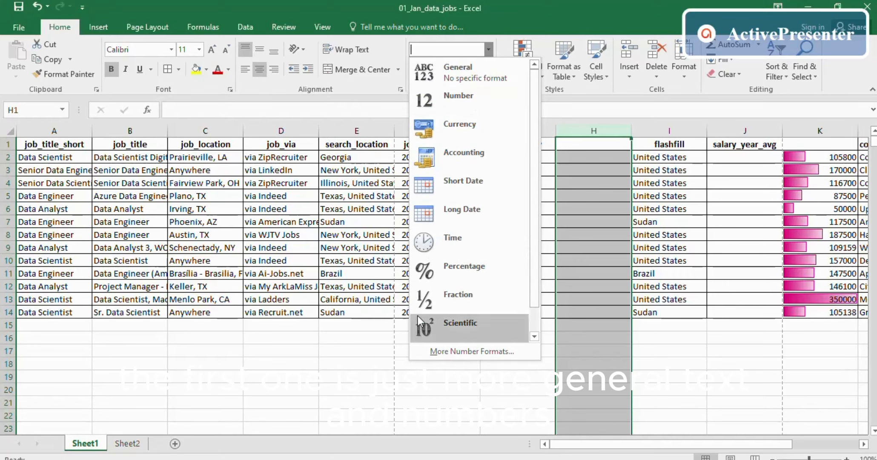
scroll(421, 306, down, 1)
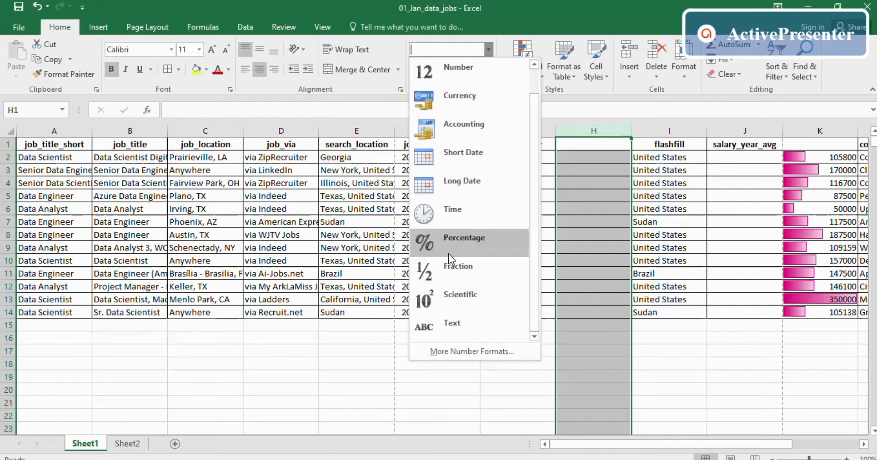
click(458, 328)
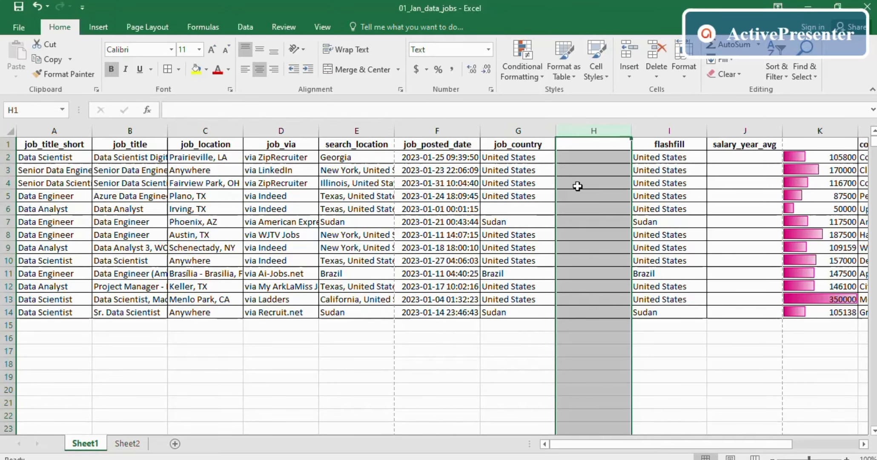
click(585, 162)
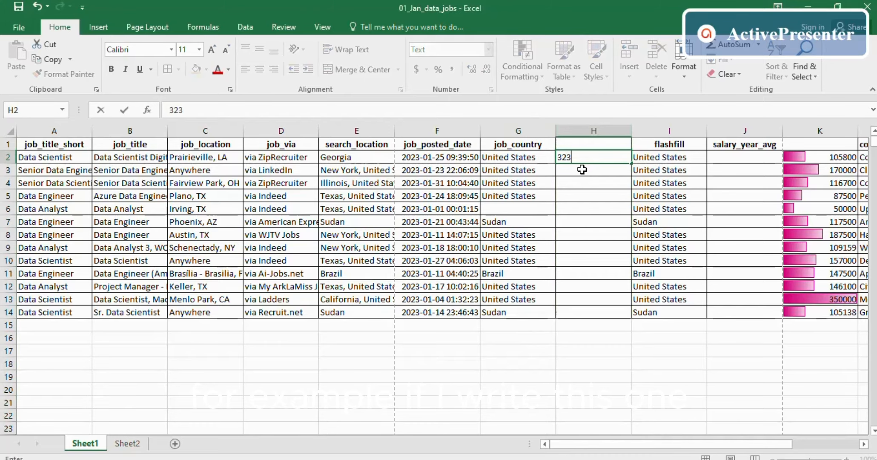
key(Return)
- Check H2's text-stored value, then switch column H to the Number format
click(569, 156)
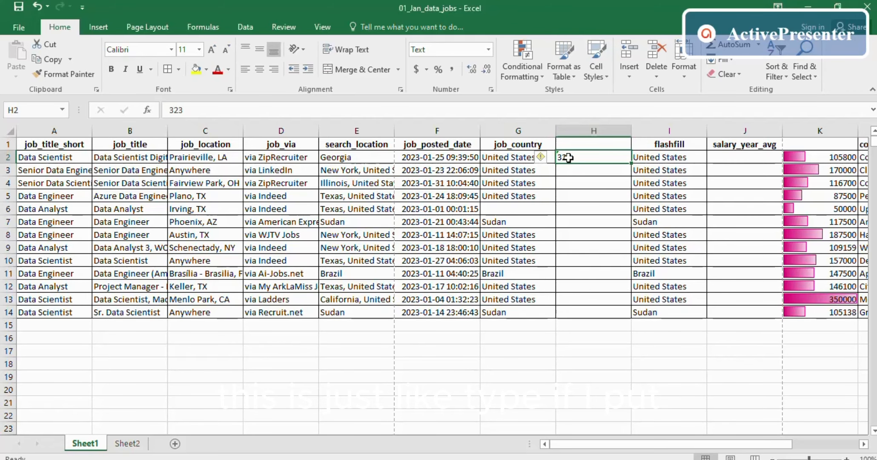
right_click(568, 157)
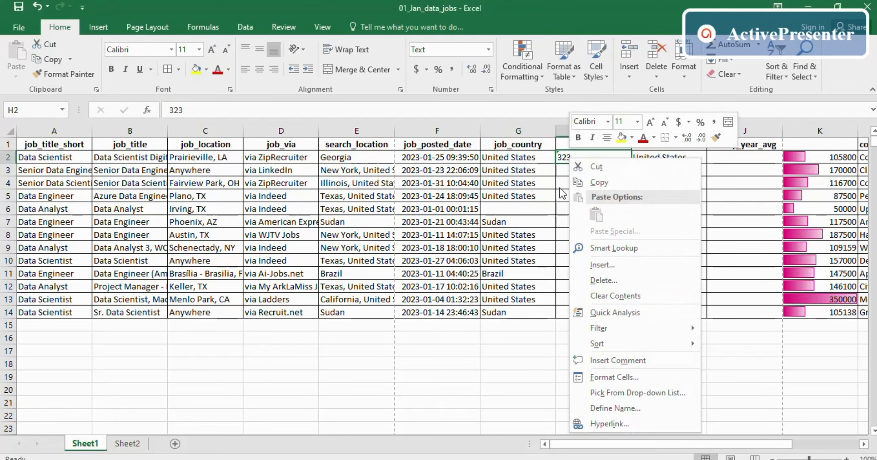
key(Escape)
click(593, 131)
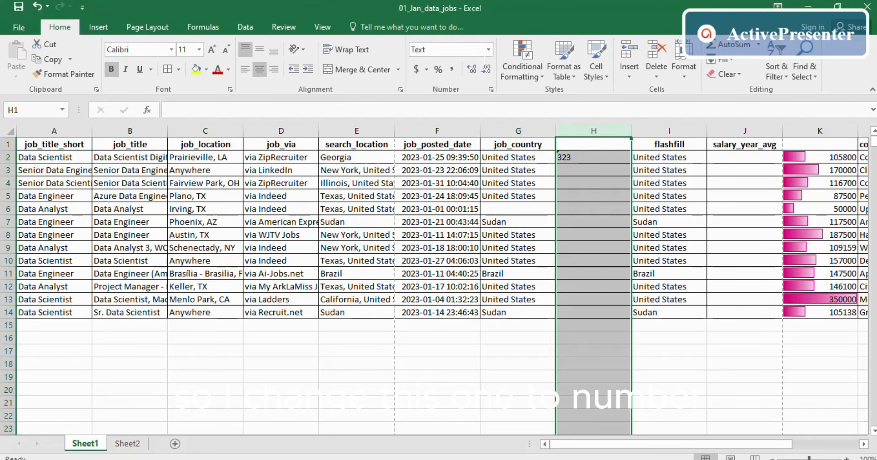
click(488, 50)
click(465, 95)
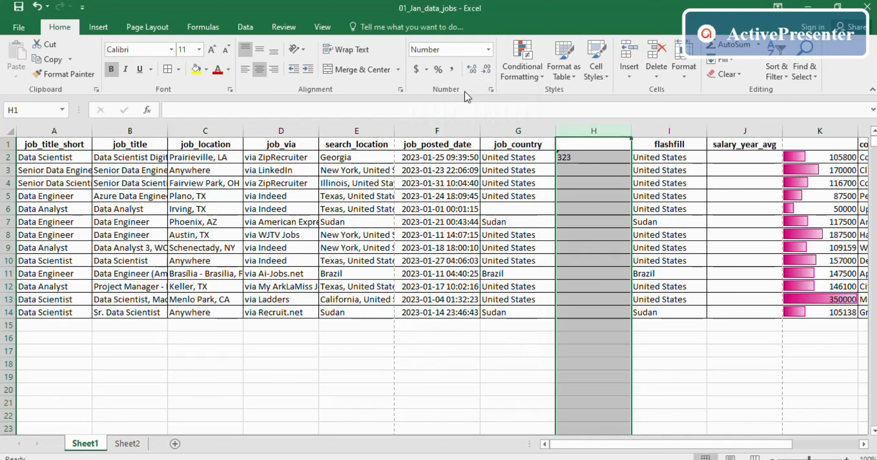
click(605, 223)
- Enter 323 in H3 as a number and compare it with the text 323 in H2
click(580, 160)
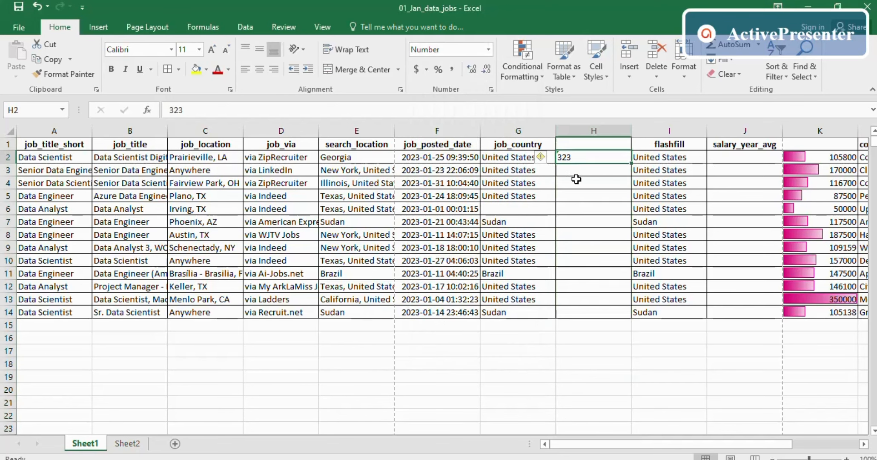
click(582, 171)
text(3)
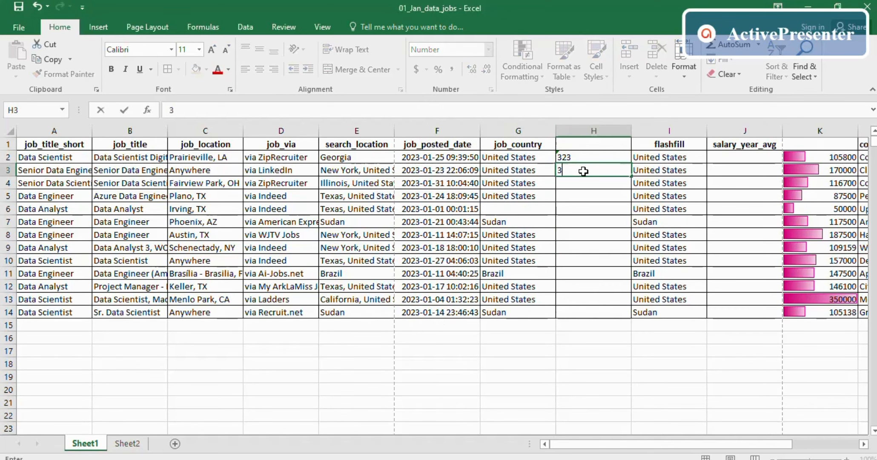
text(23)
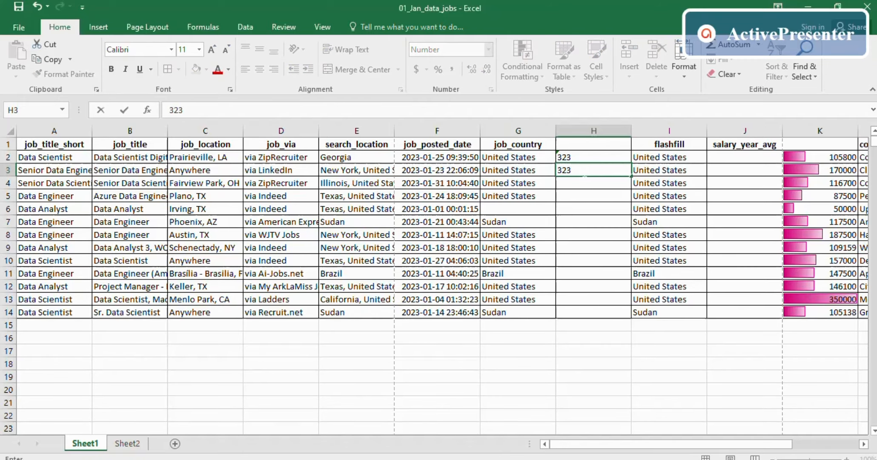
key(Return)
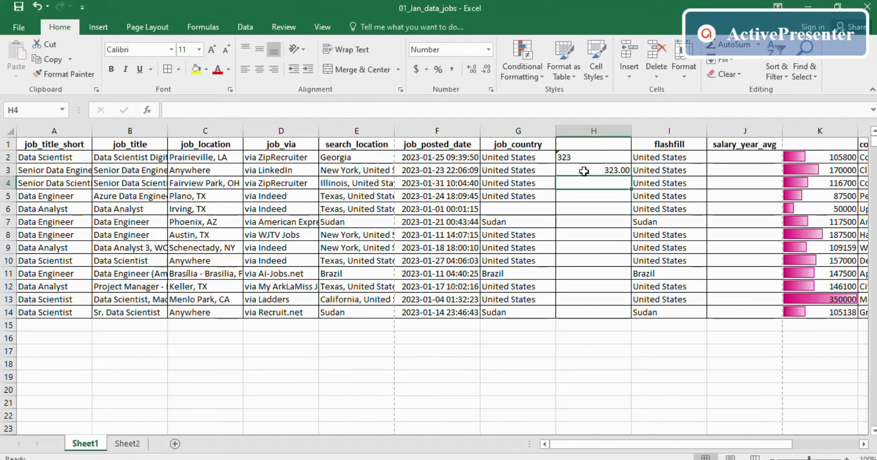
click(614, 166)
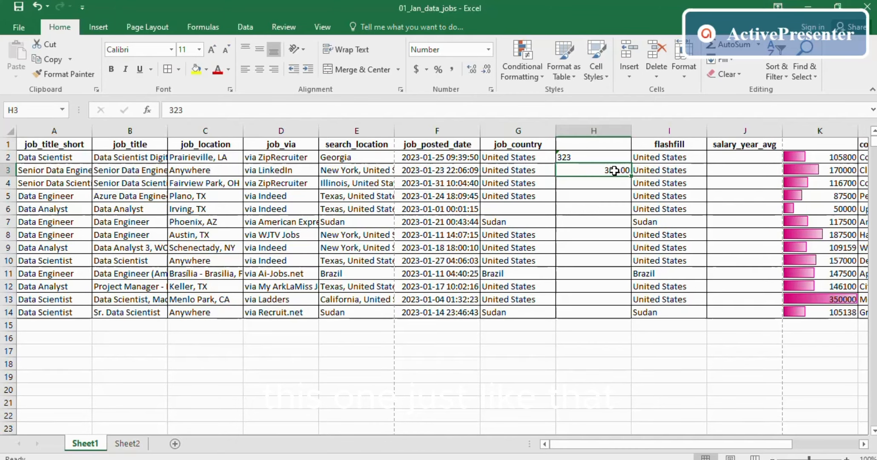
click(572, 157)
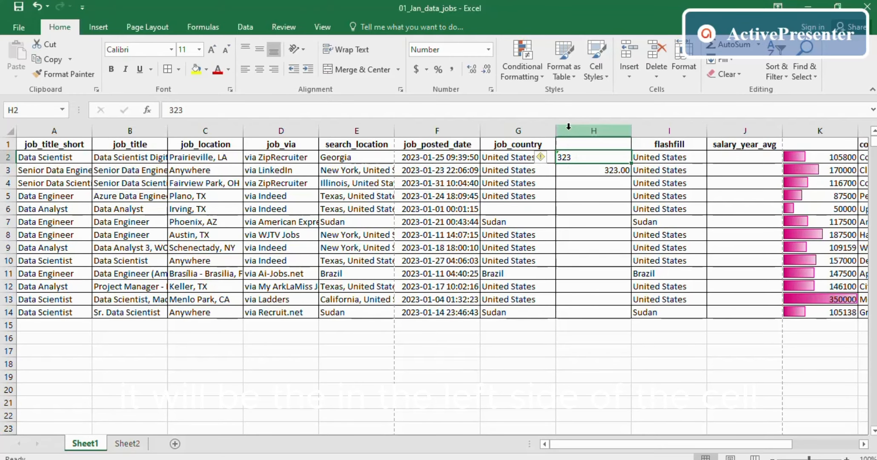
click(613, 169)
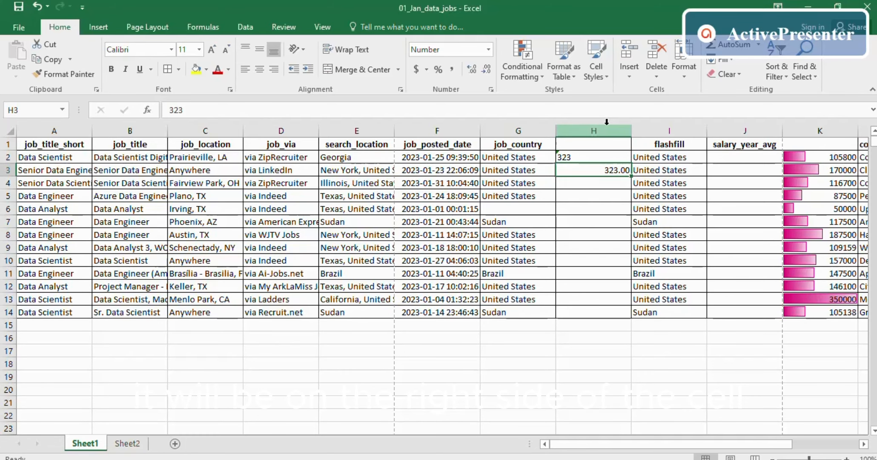
- Convert H2's text 323 into a number and enter 32 in H4
click(568, 152)
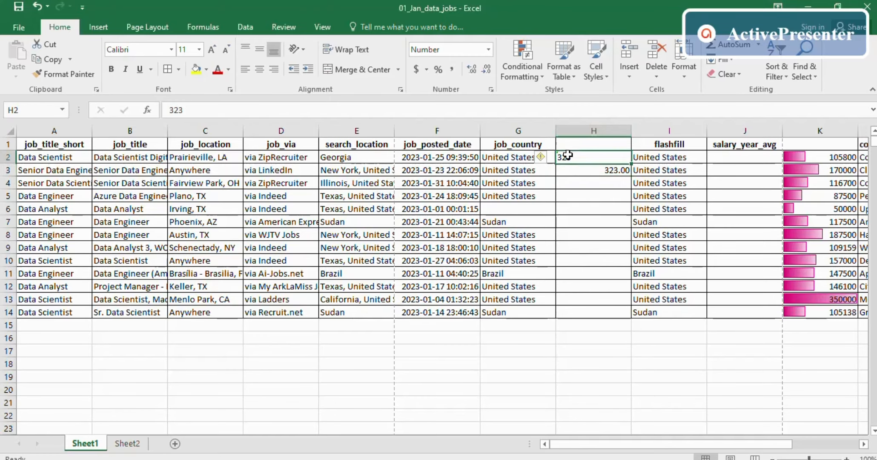
click(549, 157)
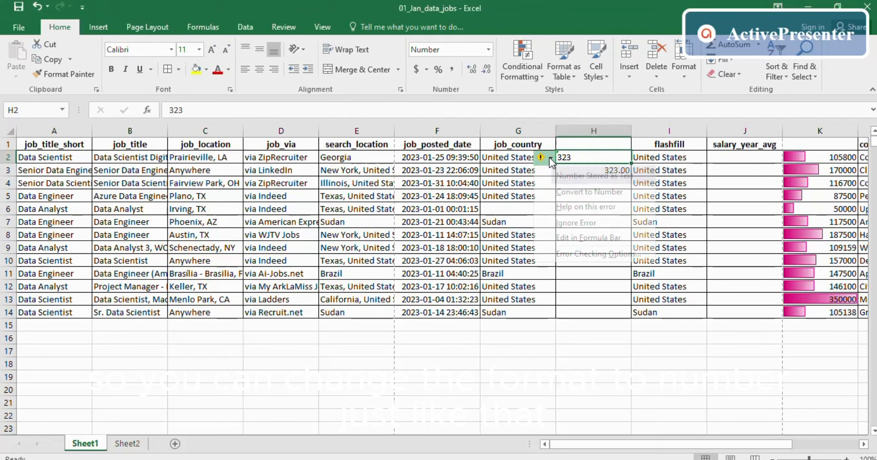
click(570, 192)
click(603, 170)
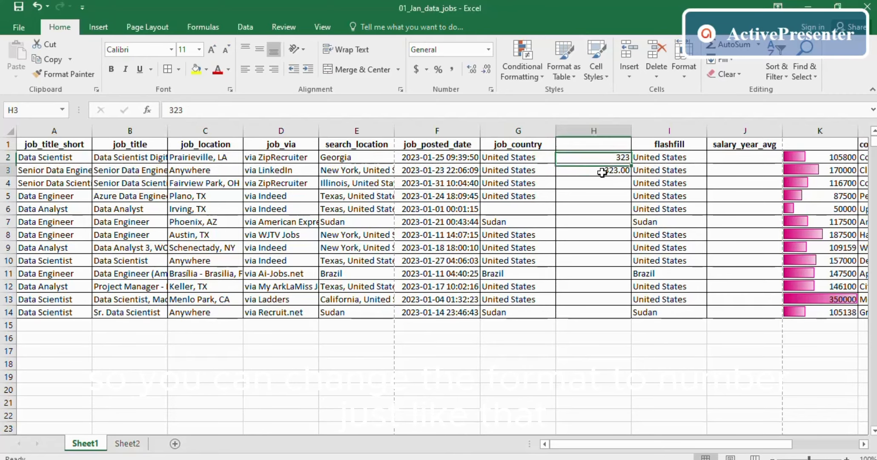
click(589, 183)
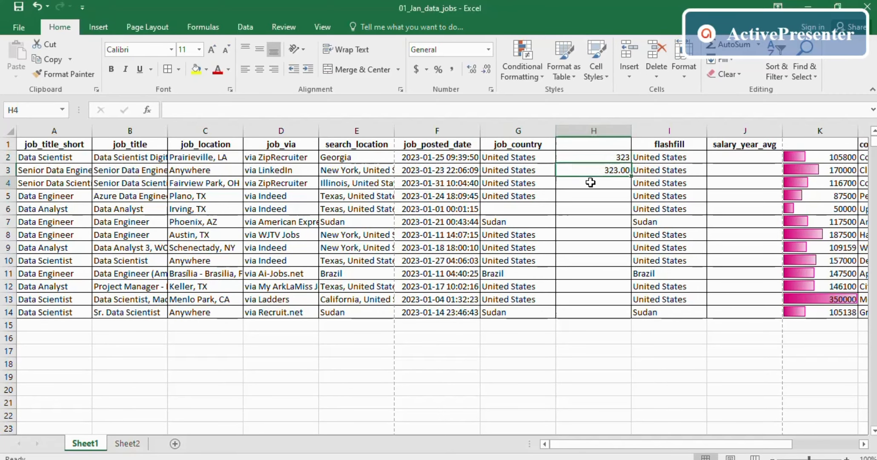
text(32)
key(Up)
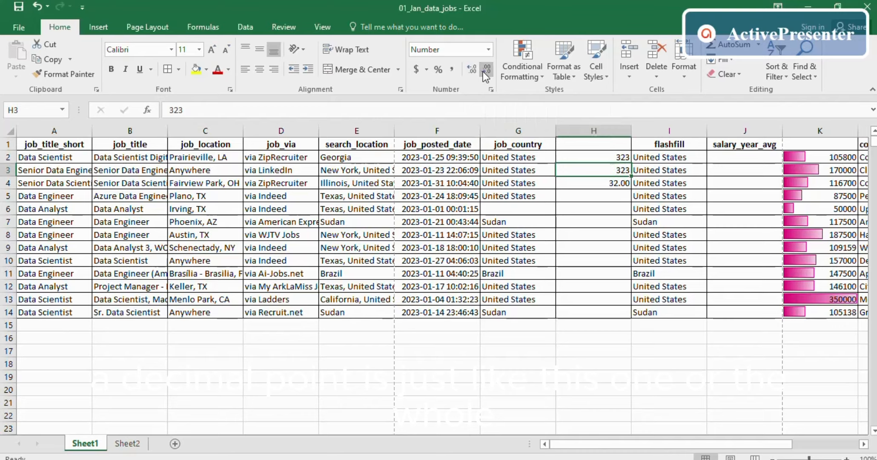
- Decrease column H's decimals twice so H2:H4 read 323, 323 and 32
click(612, 132)
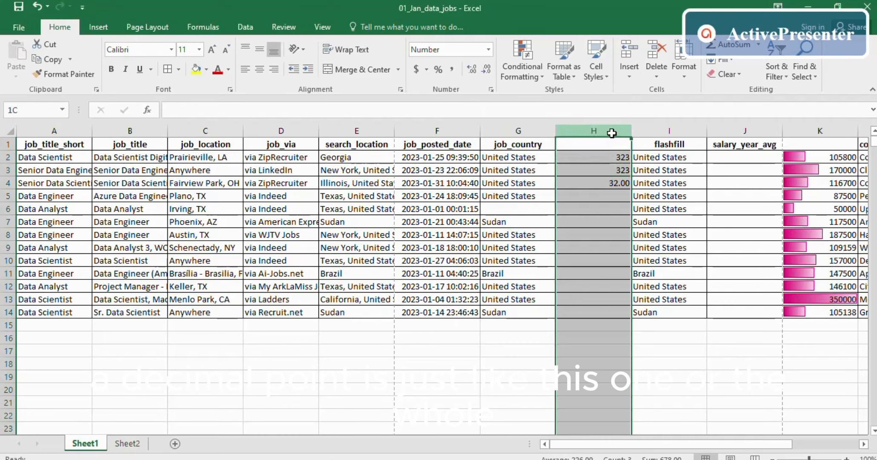
click(485, 71)
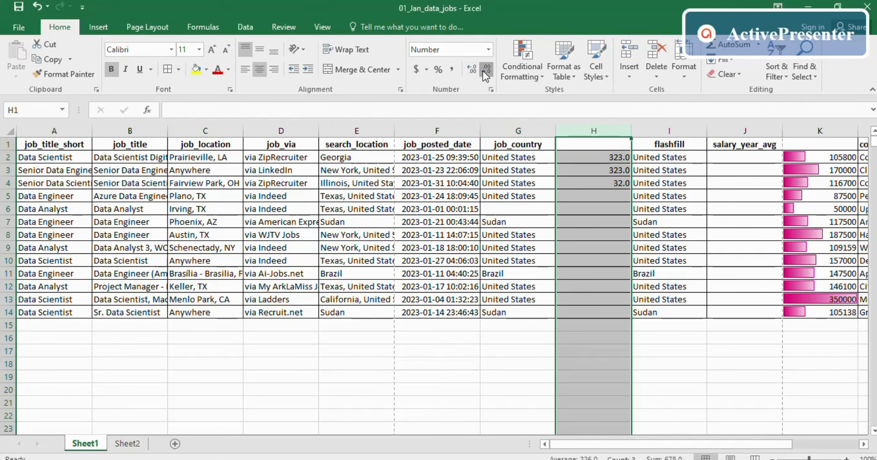
click(484, 70)
click(596, 246)
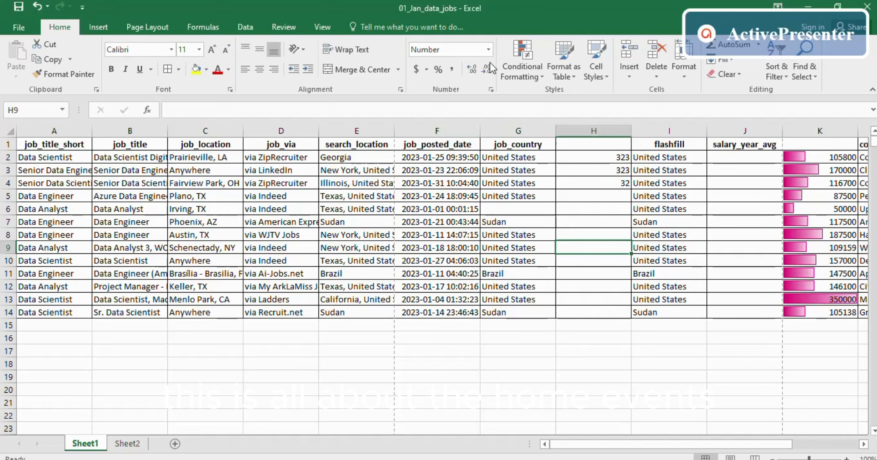
- Review the Page Setup Header/Footer settings under Print Titles, then open Print Preview
click(97, 26)
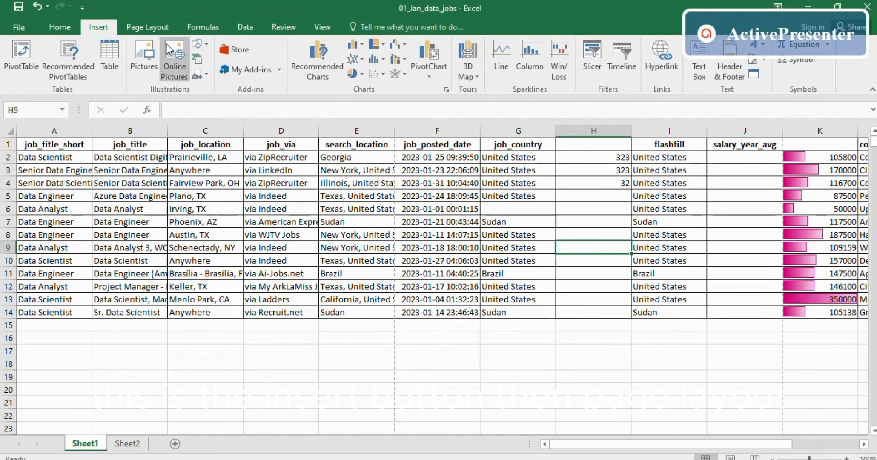
click(147, 25)
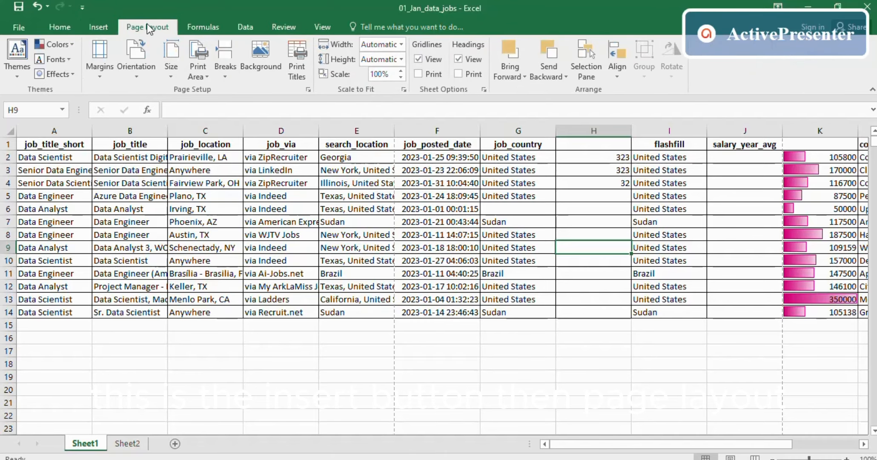
click(287, 53)
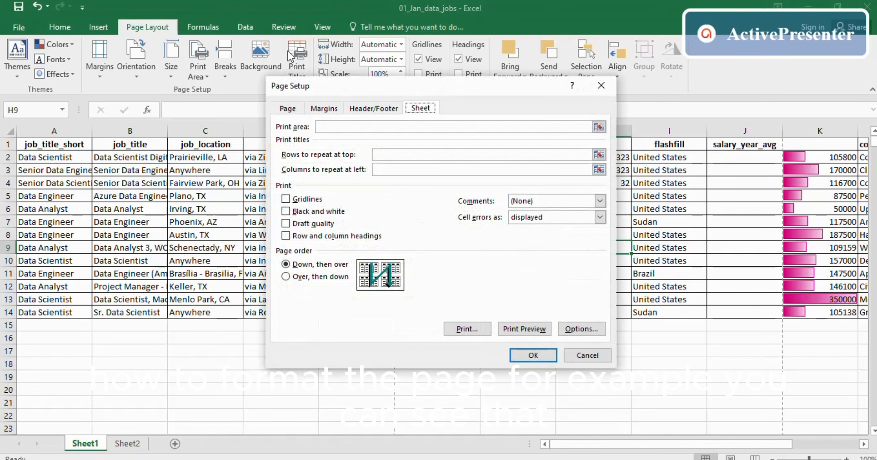
click(368, 108)
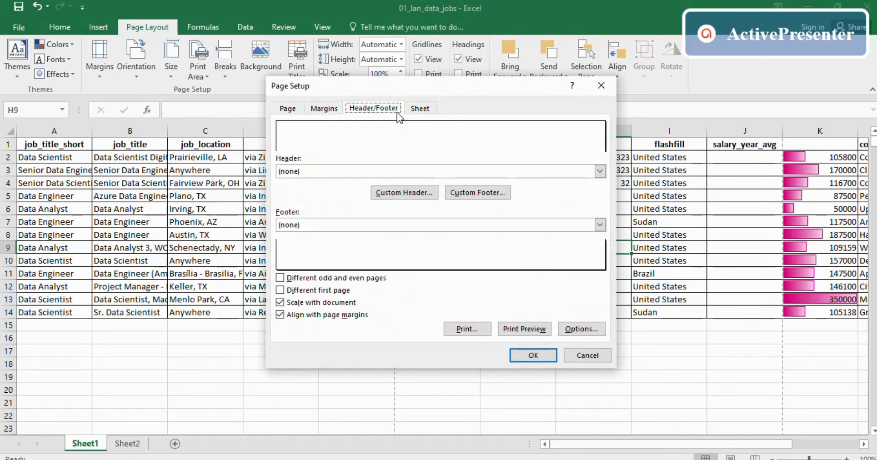
click(421, 108)
click(521, 328)
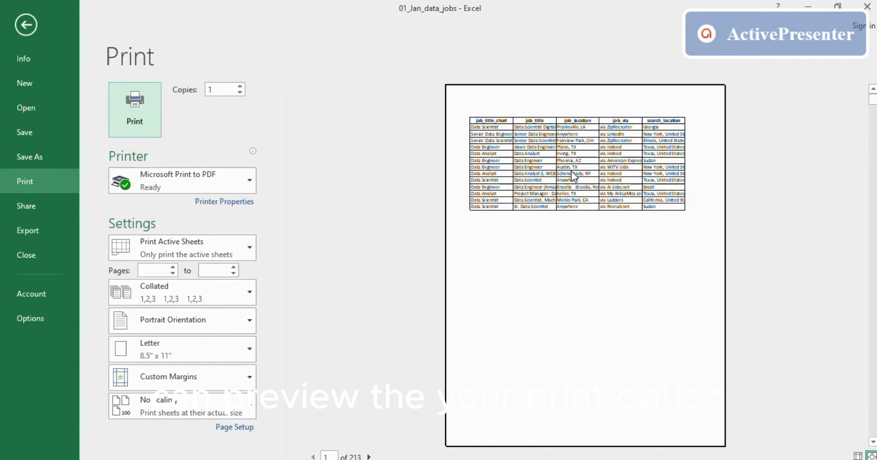
- Leave the Backstage Print view via the back arrow to see the jobs worksheet
click(26, 19)
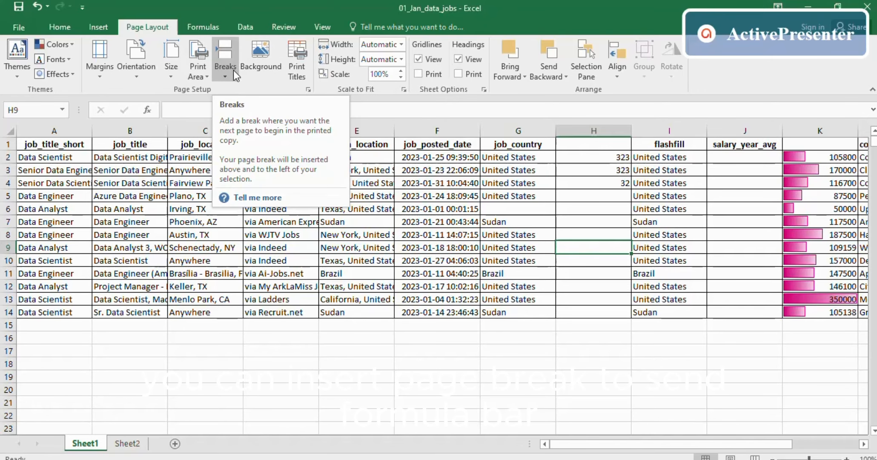
- Search 'sum' in the Insert Function dialog on the Formulas tab, then close it unused
click(208, 26)
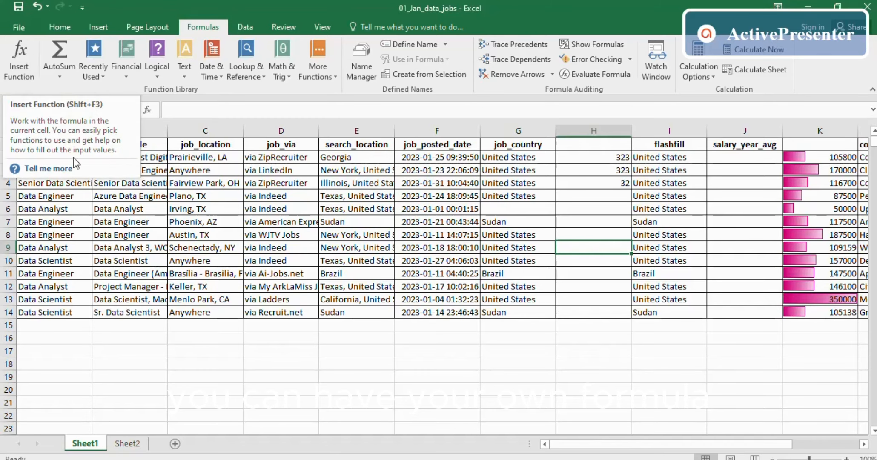
click(24, 55)
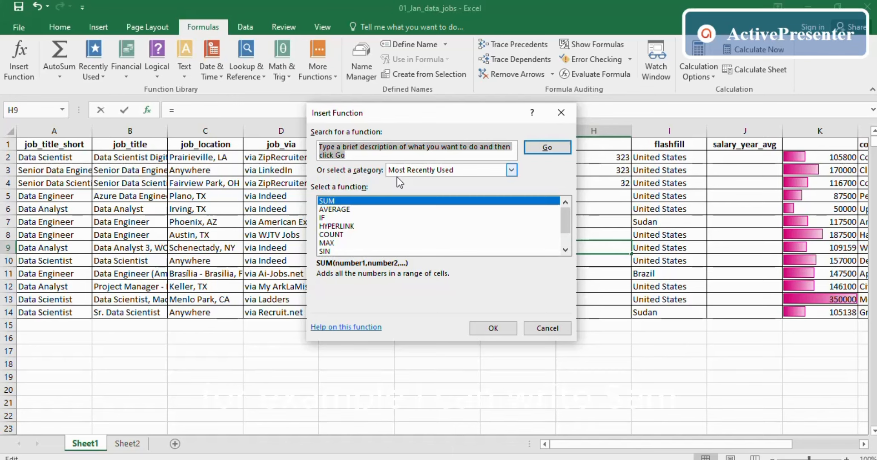
text(sum)
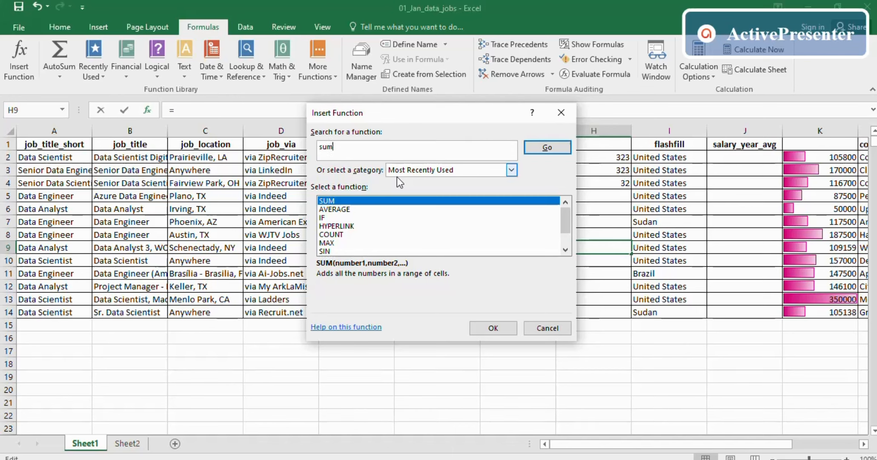
scroll(565, 238, down, 1)
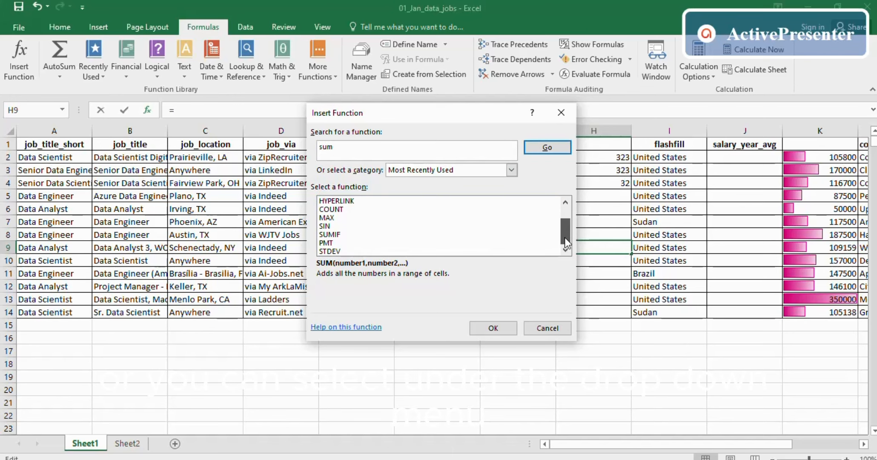
scroll(564, 226, up, 1)
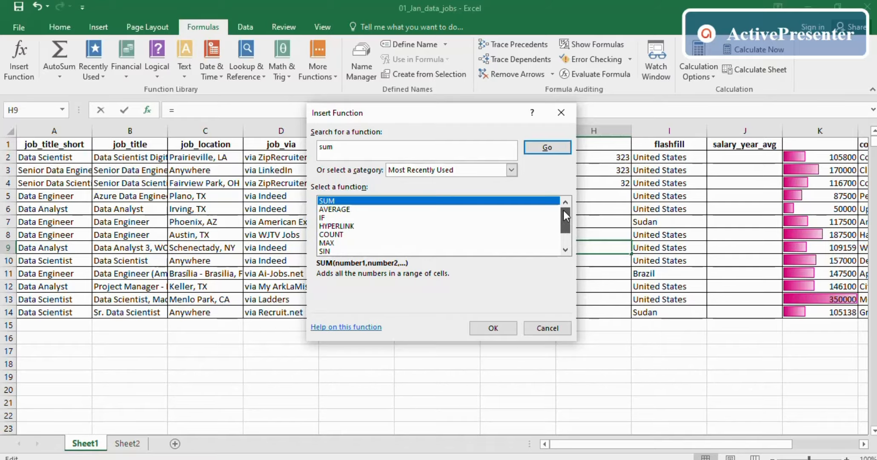
click(558, 115)
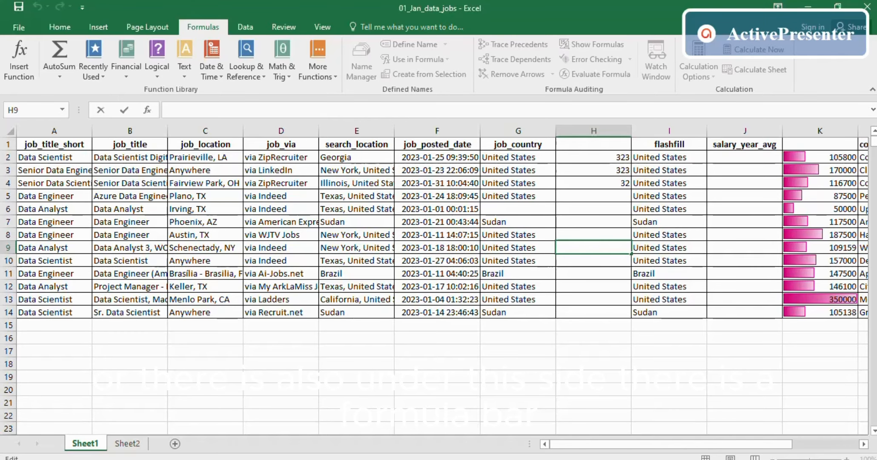
- Type and delete 'sum' in H9, then reopen and close Insert Function without changes
text(sum)
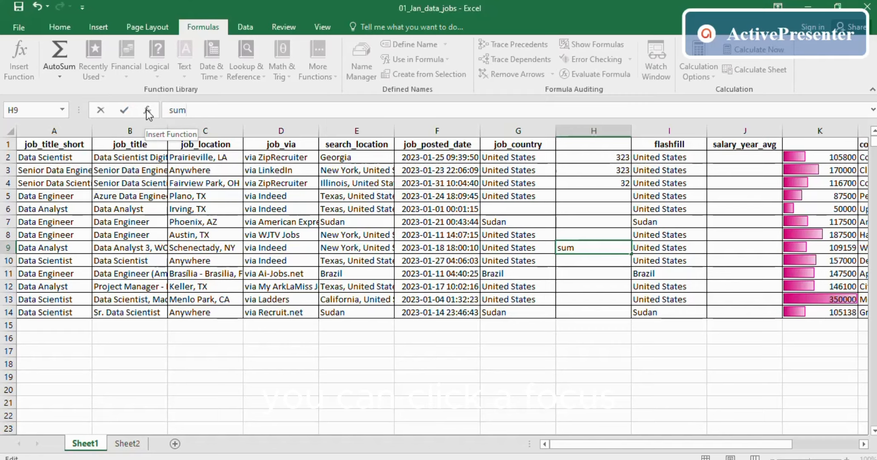
double_click(177, 110)
key(BackSpace)
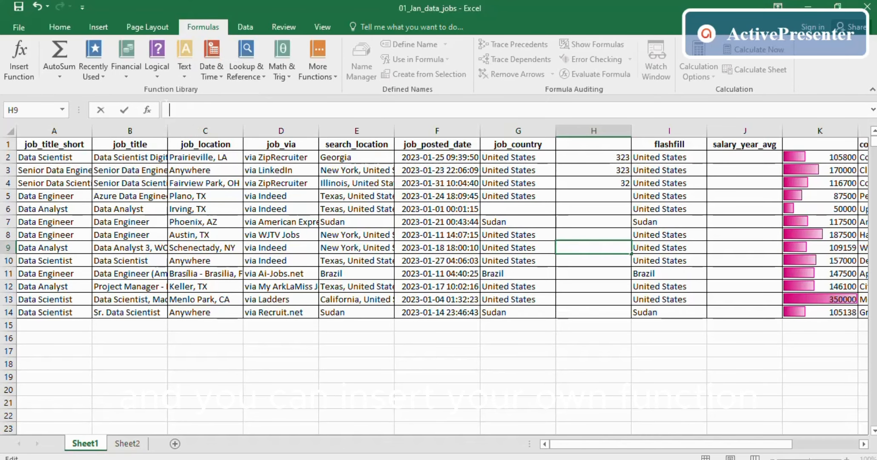
click(148, 110)
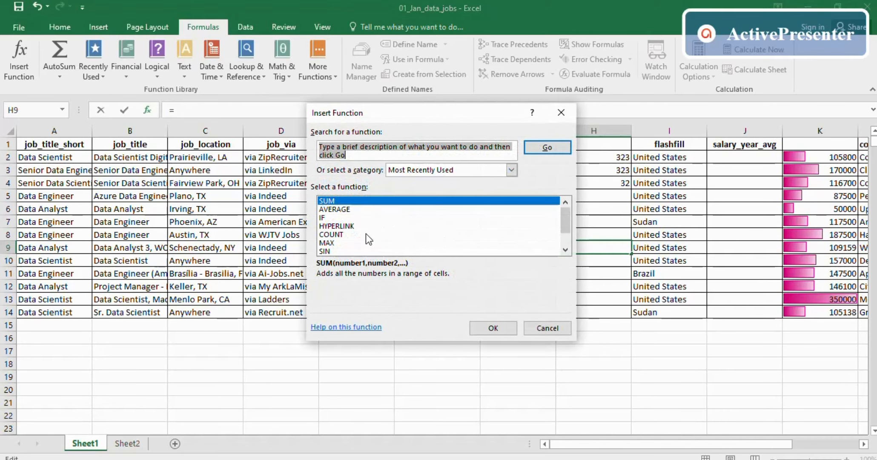
click(561, 111)
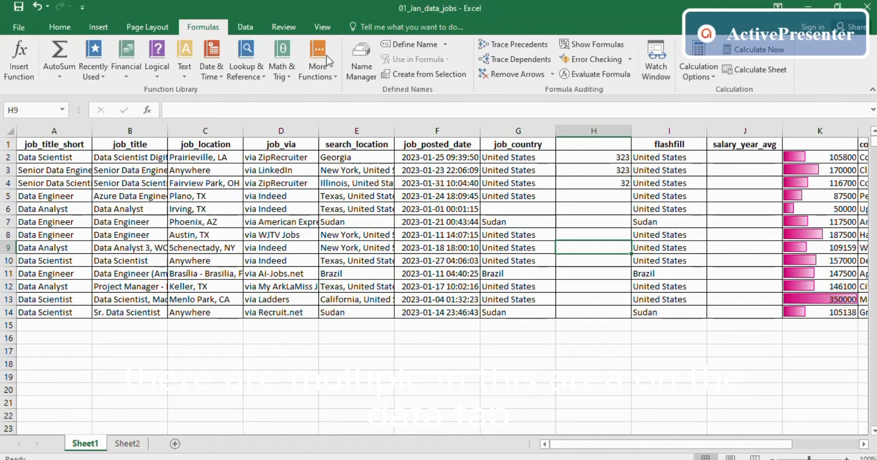
- Switch the ribbon to the Data tab to show its data tools
click(239, 25)
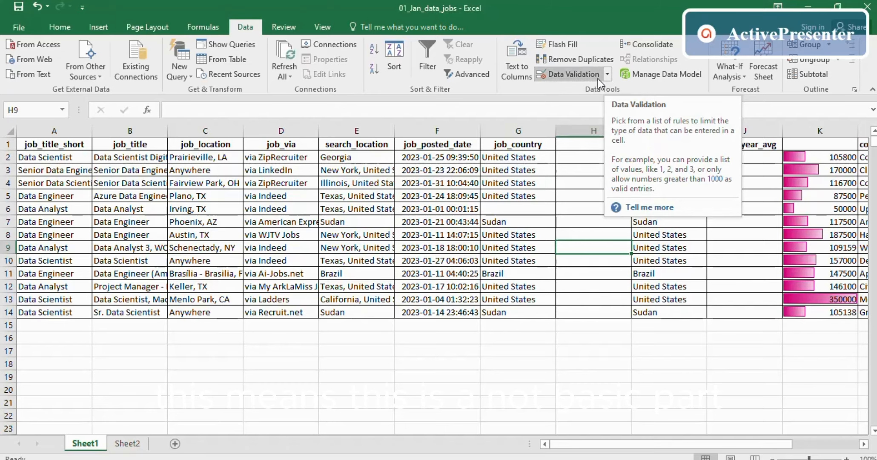
- Select H2:H9 and press Backspace, which clears only H2
click(577, 124)
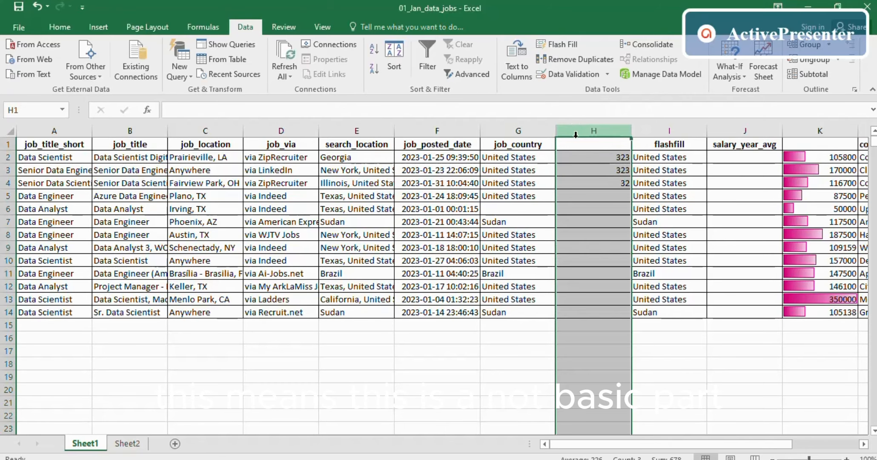
drag(593, 159, 599, 246)
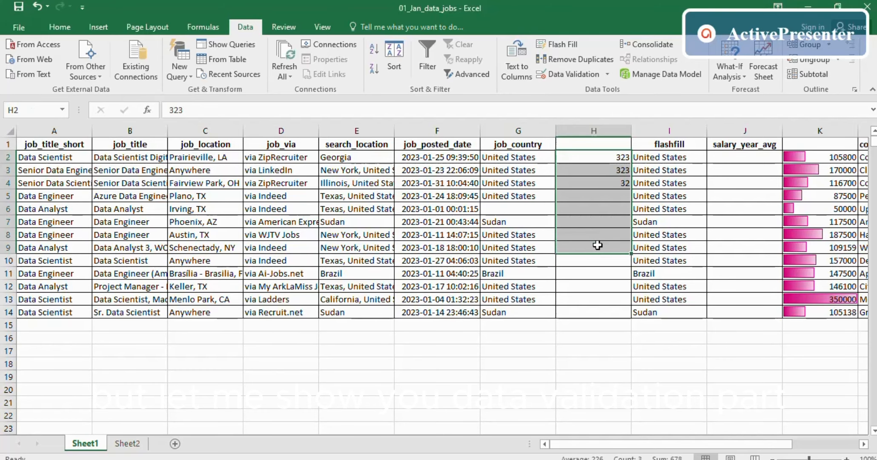
key(BackSpace)
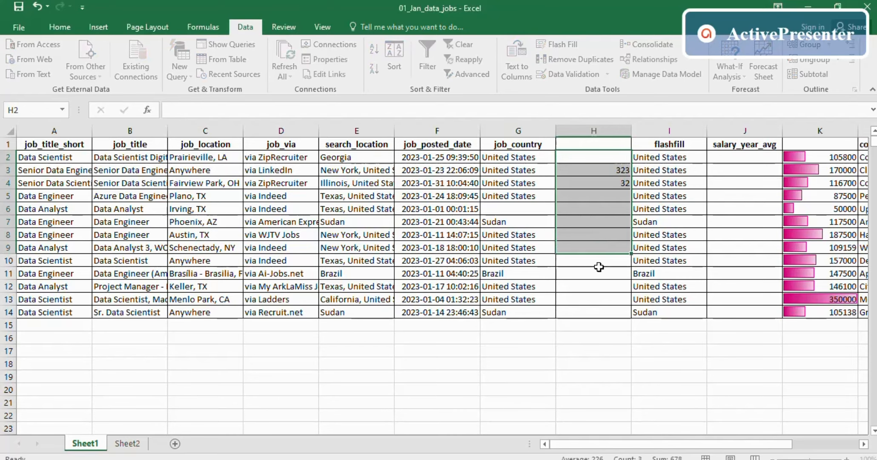
click(597, 271)
- Clear the remaining numbers in H2:H7 with Delete, leaving column H empty
drag(583, 157, 591, 223)
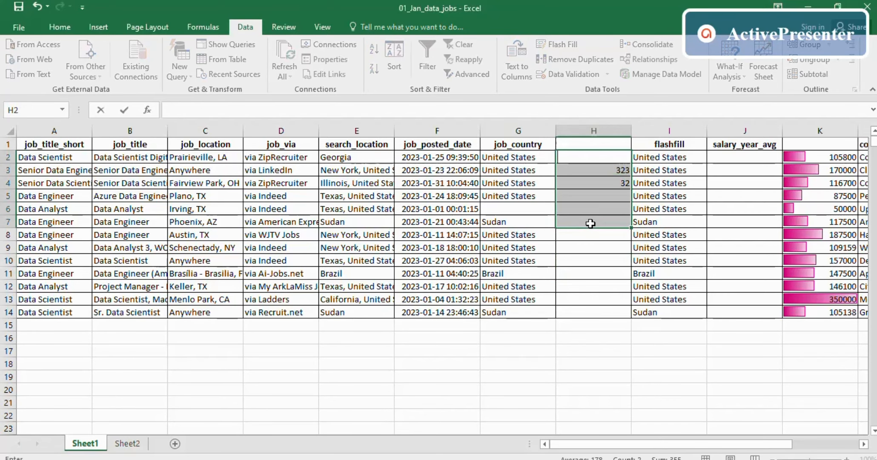
drag(596, 157, 594, 223)
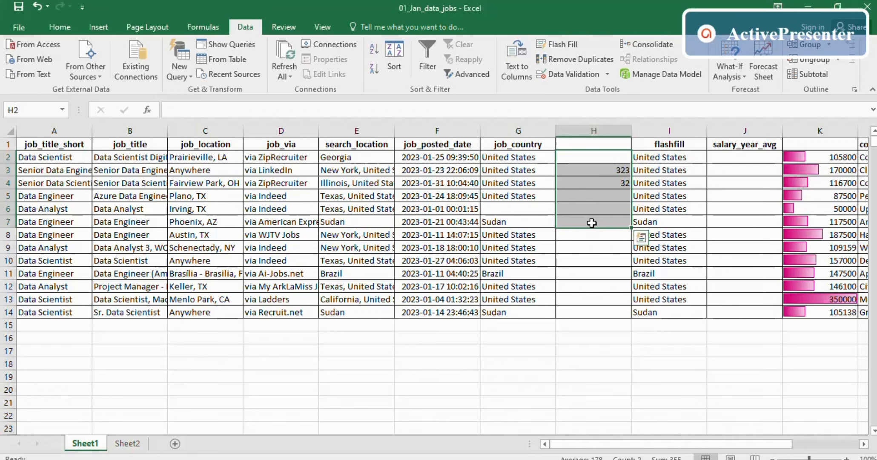
key(Delete)
click(592, 247)
click(588, 141)
click(592, 129)
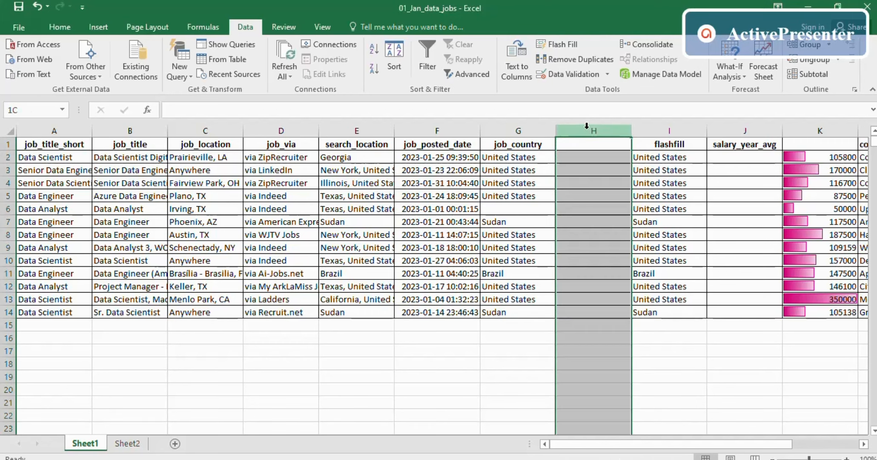
click(595, 184)
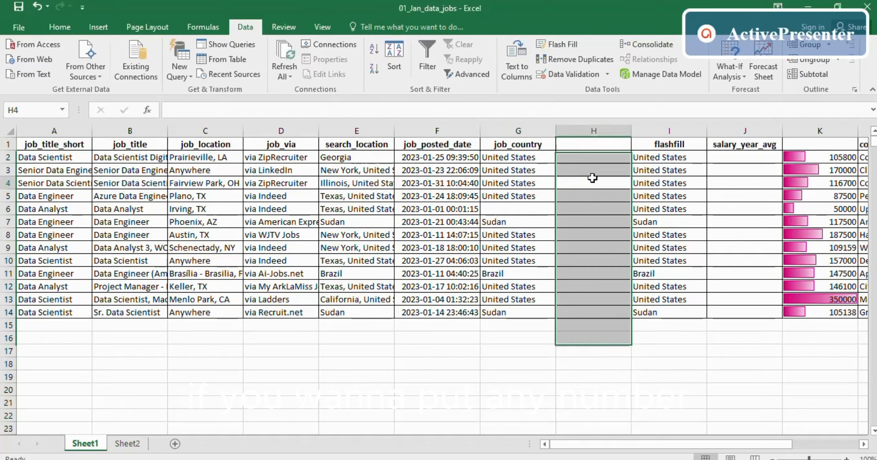
click(582, 132)
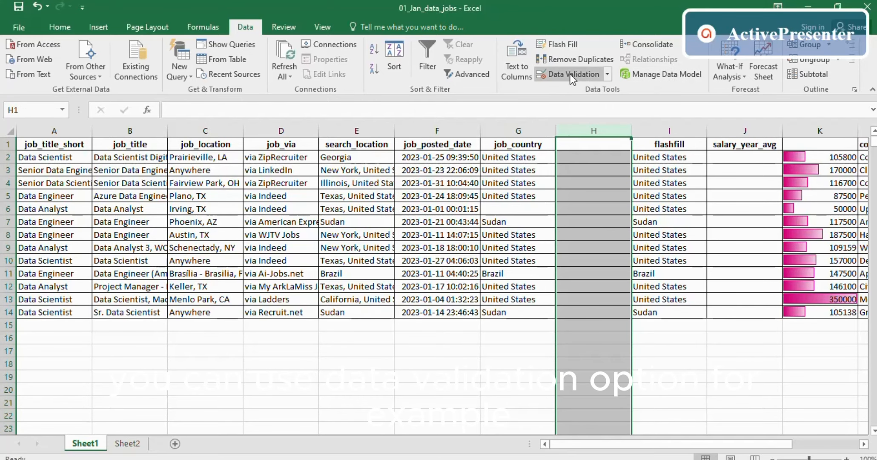
- Give cell H3 a Data Validation rule allowing whole numbers between 1 and 10
click(584, 170)
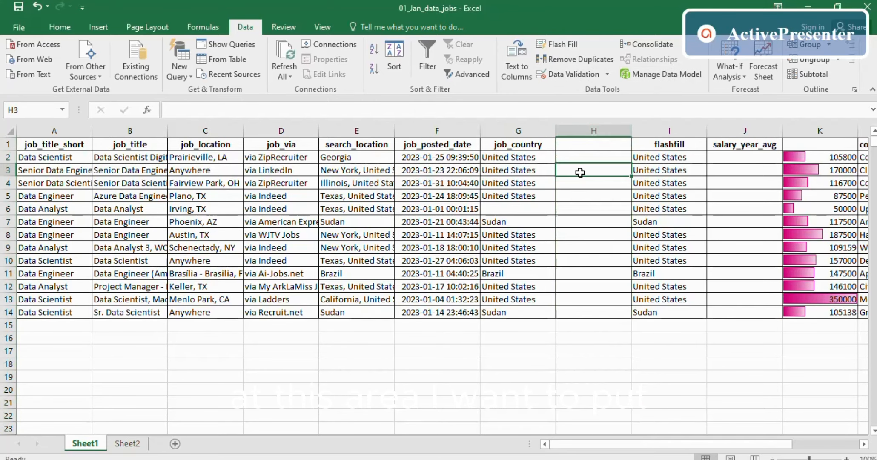
click(608, 73)
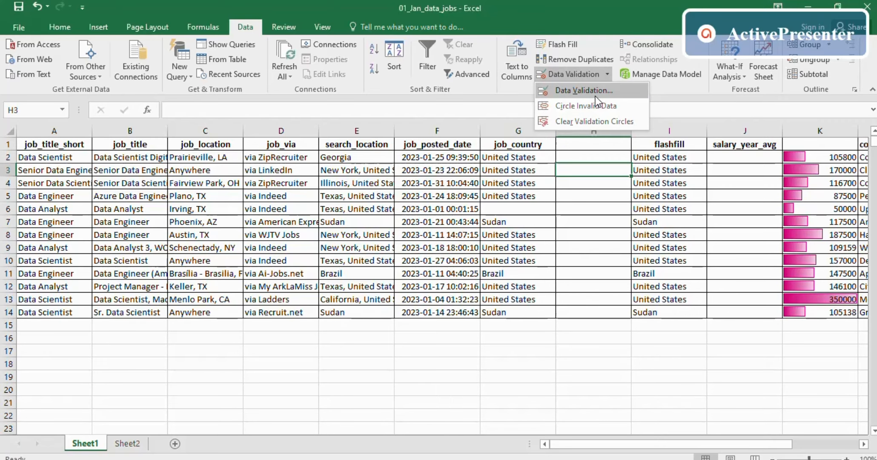
click(596, 96)
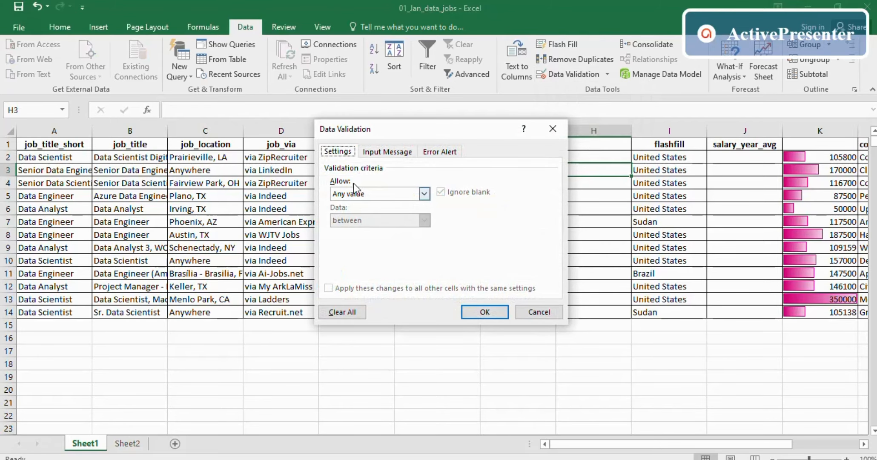
click(424, 193)
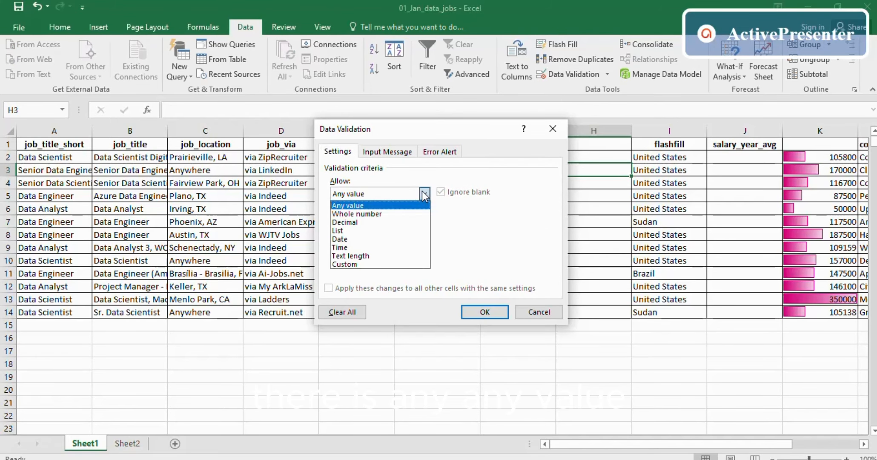
click(371, 214)
click(491, 312)
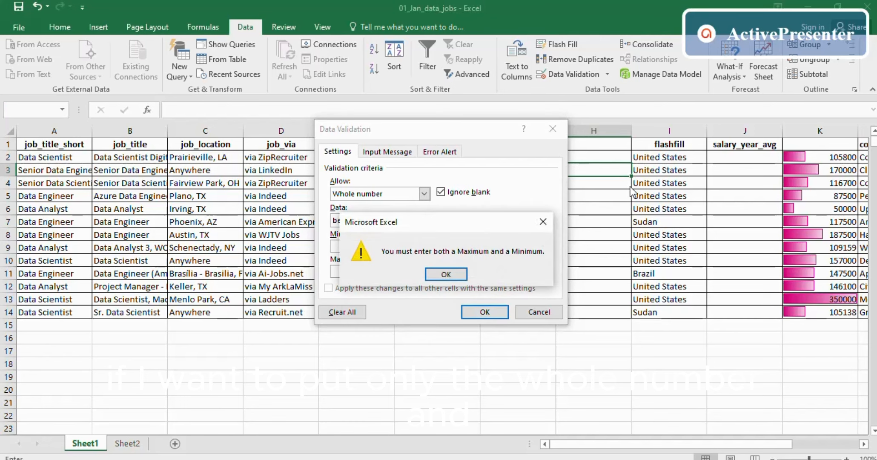
click(446, 275)
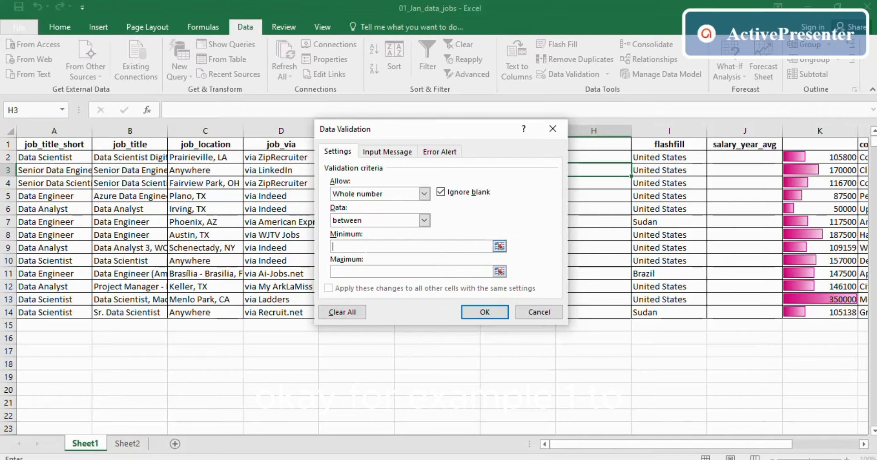
click(405, 273)
- Apply the 1–10 rule and confirm that entering 30 in H3 is rejected
click(481, 312)
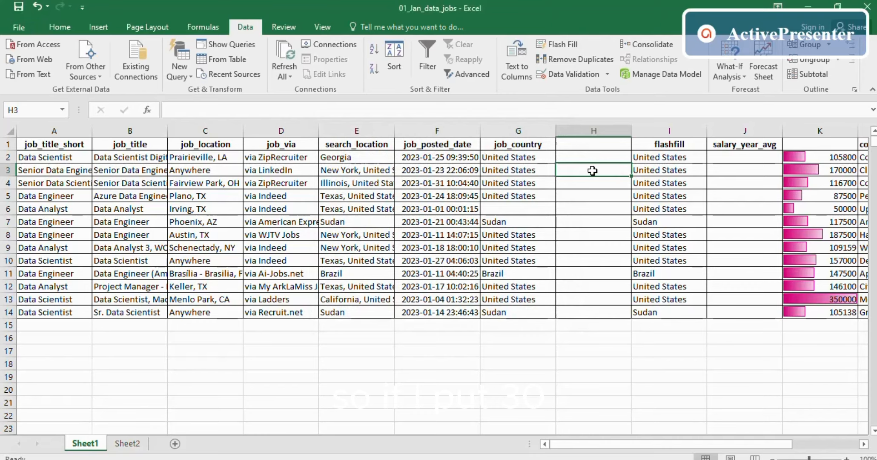
text(30)
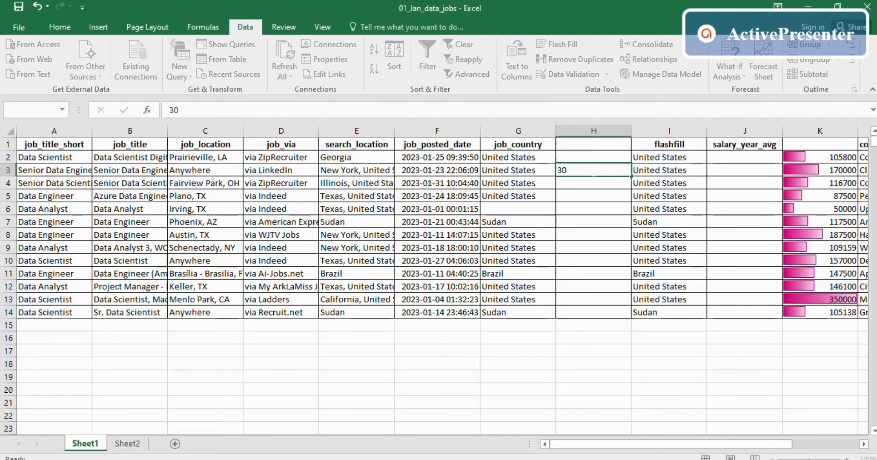
key(Return)
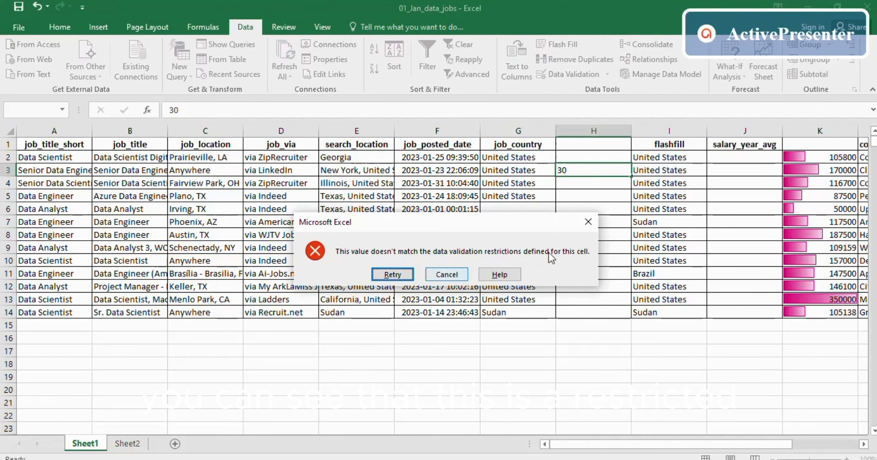
click(589, 222)
- Enter 2 in H3, which the rule accepts
double_click(588, 171)
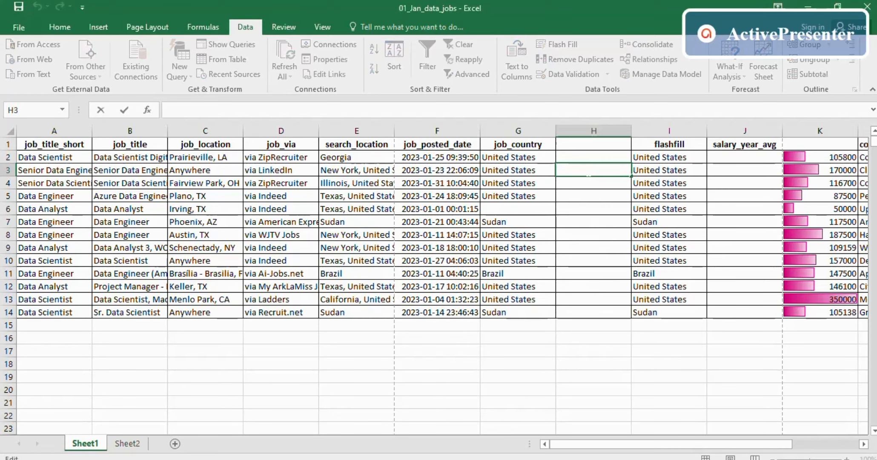
text(2)
key(Return)
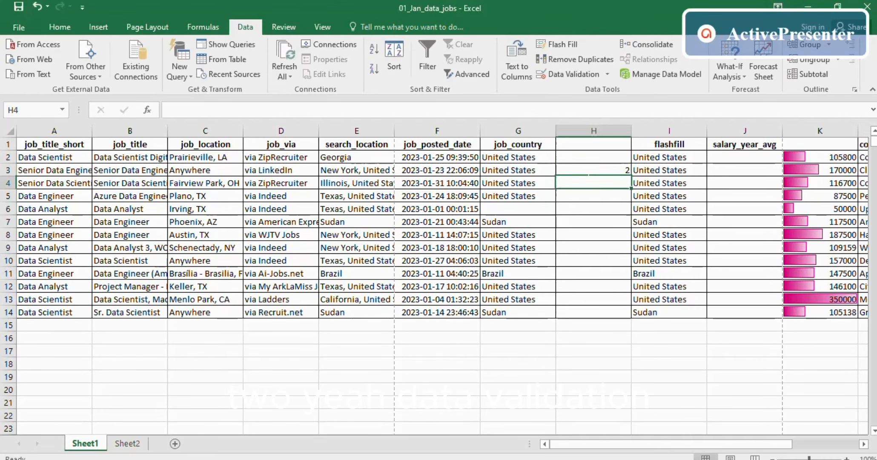
click(592, 171)
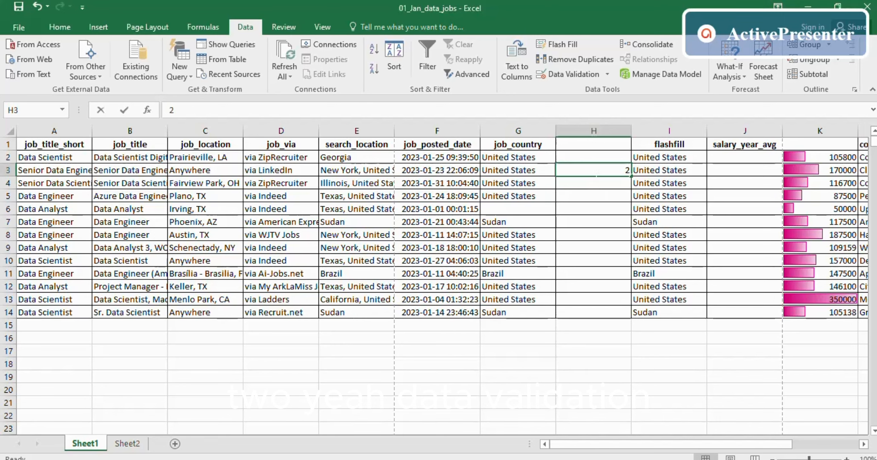
double_click(594, 171)
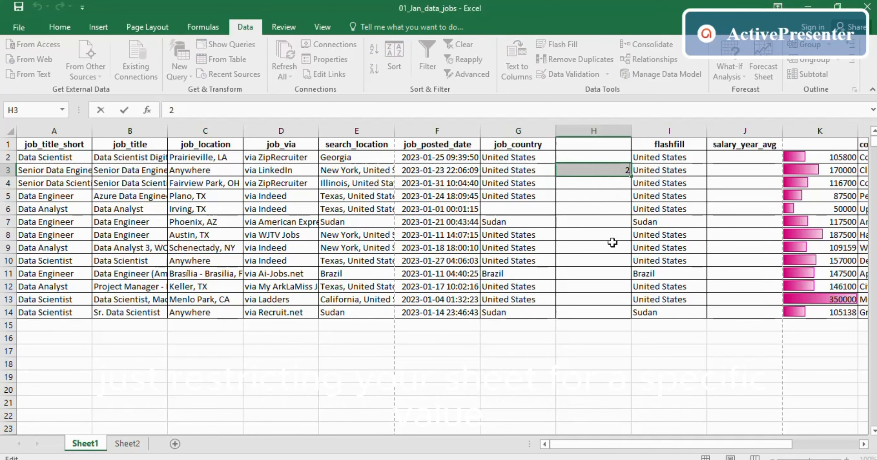
click(582, 187)
click(596, 168)
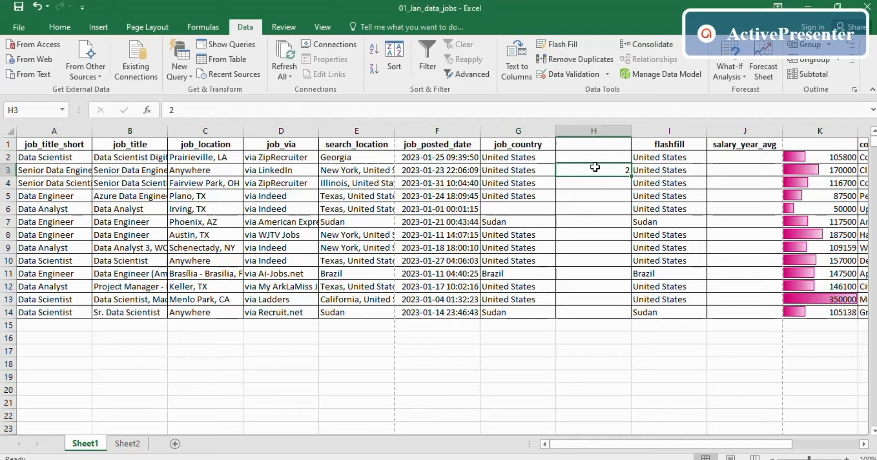
- Change H3's data validation to allow any value
click(573, 74)
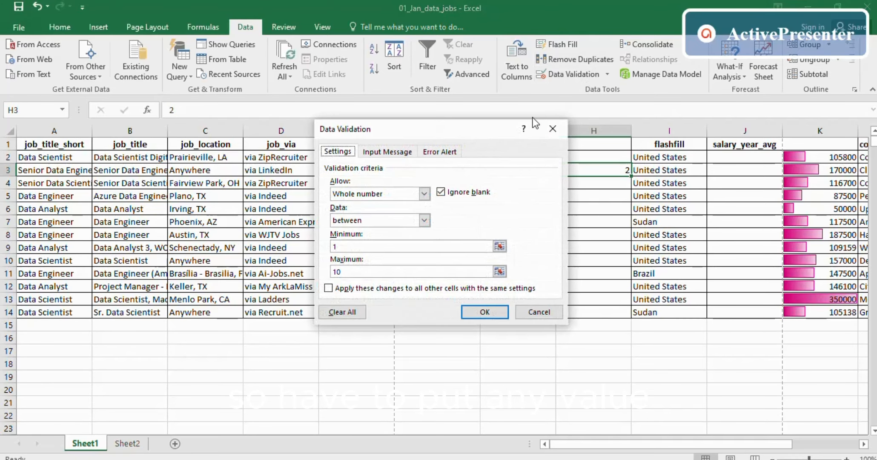
click(424, 194)
click(376, 204)
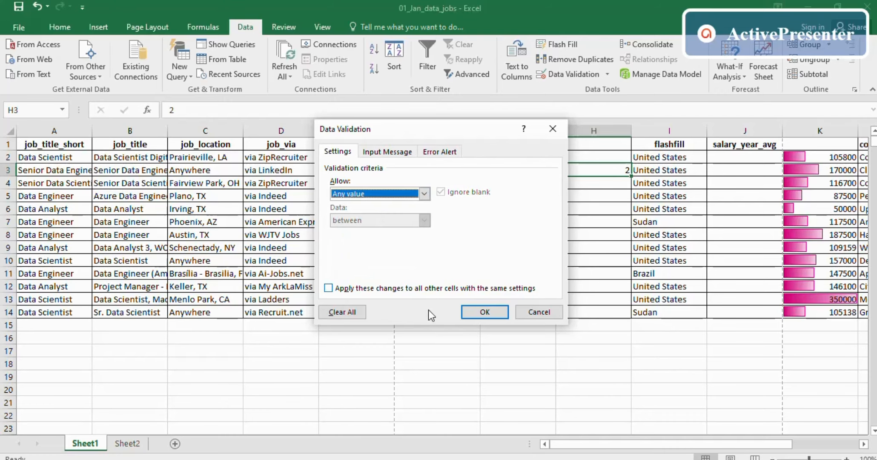
click(476, 312)
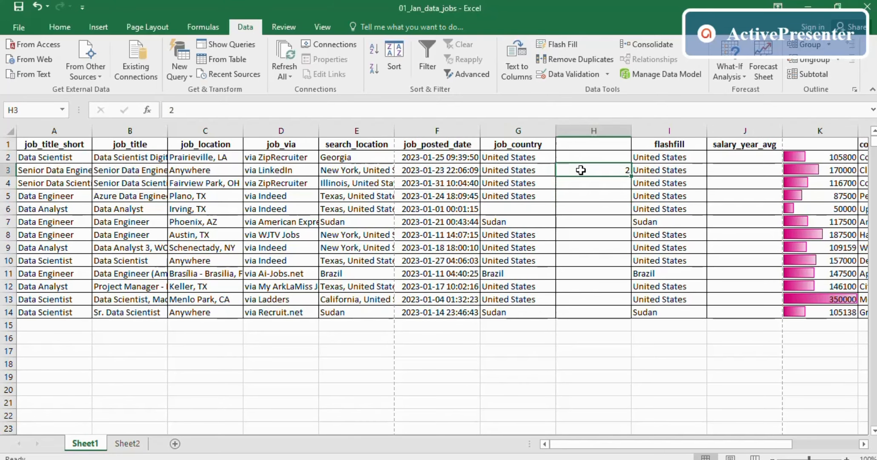
- Enter the test text 'eer' in H3, then clear H3:H7 with Delete
text(eer)
key(ctrl+Return)
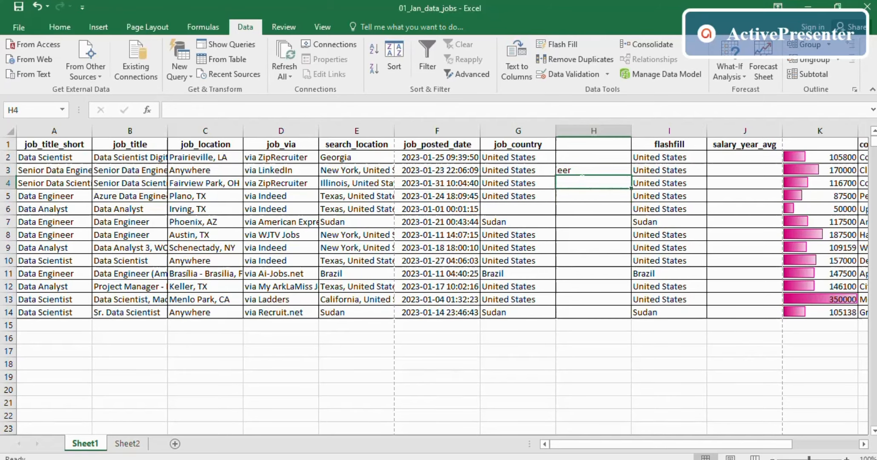
drag(587, 170, 591, 225)
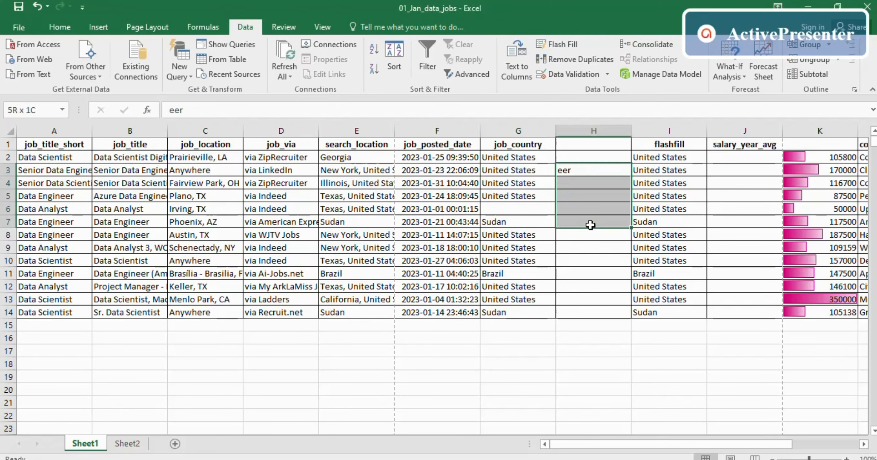
key(Delete)
click(603, 277)
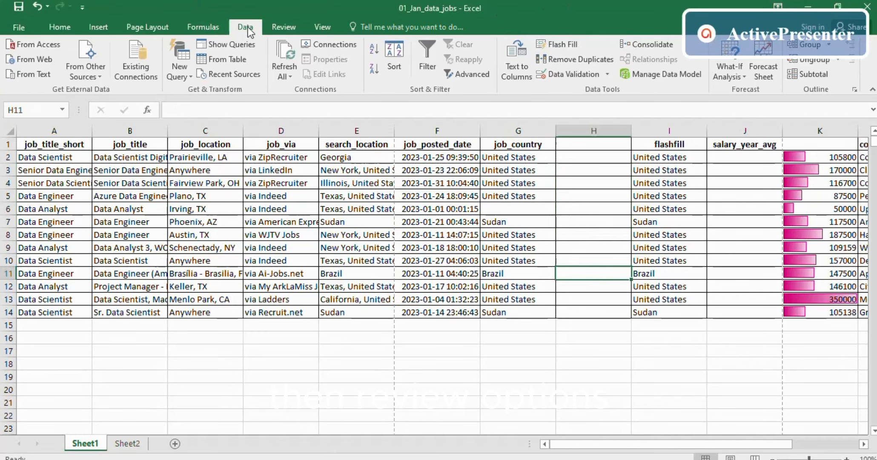
- Glance at the Review ribbon and the File > Info page, then show the View ribbon
click(282, 28)
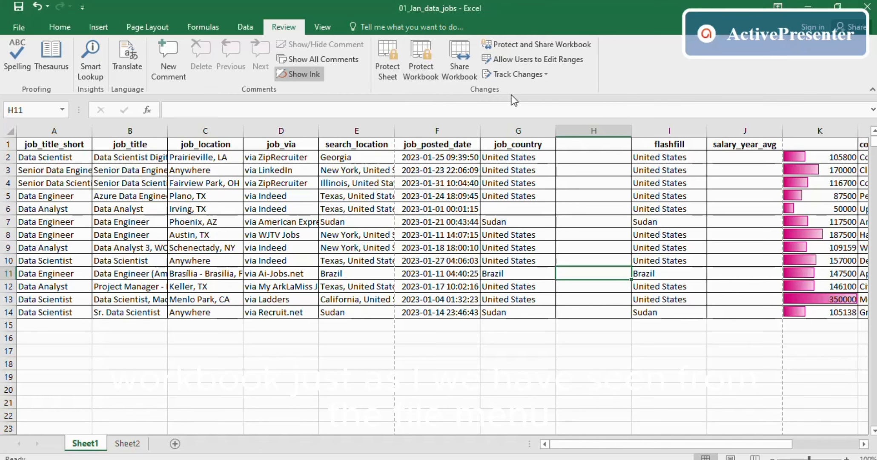
click(17, 27)
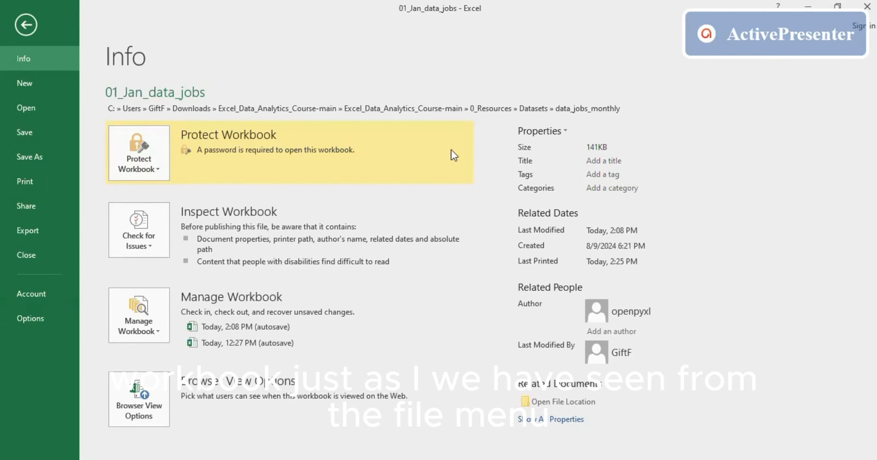
click(28, 24)
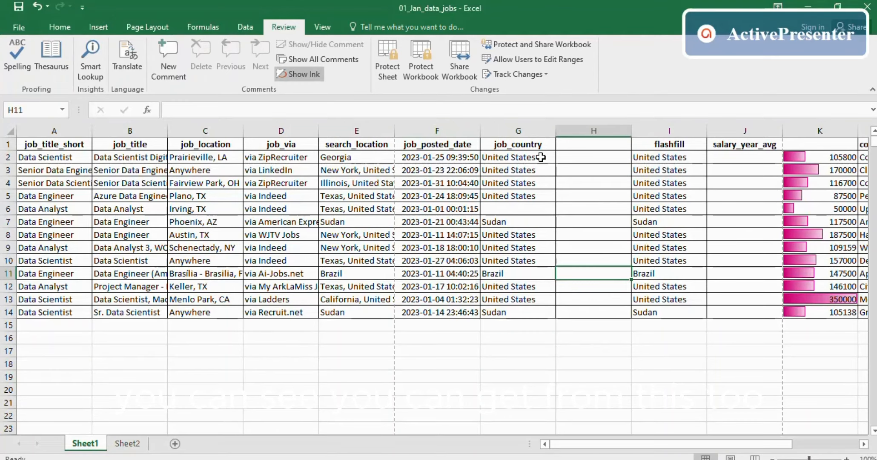
click(324, 26)
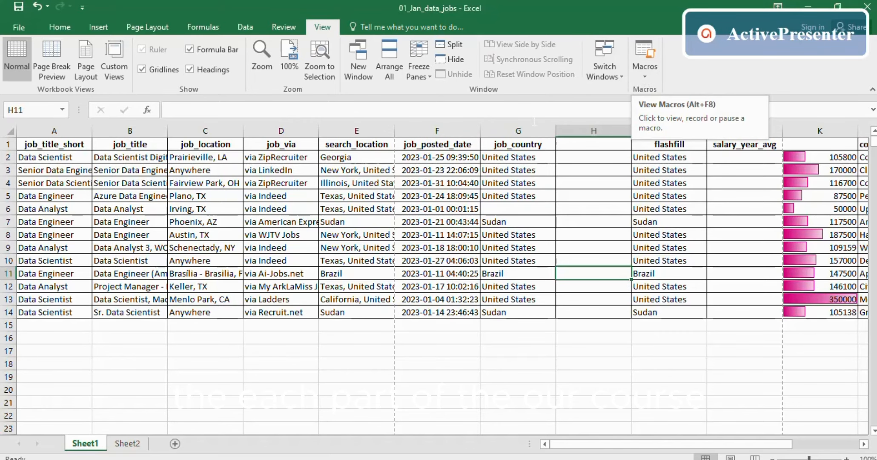
- Select some job_posted_date cells and try the help search box, then close it
drag(456, 196, 457, 225)
click(424, 259)
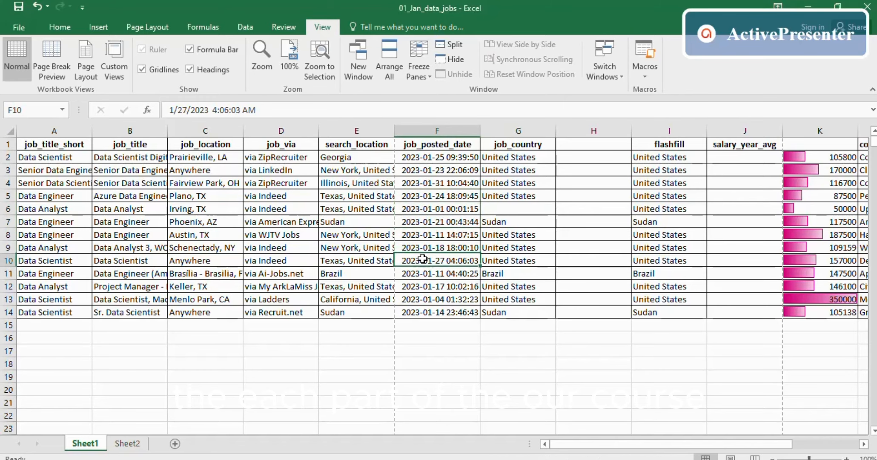
click(425, 208)
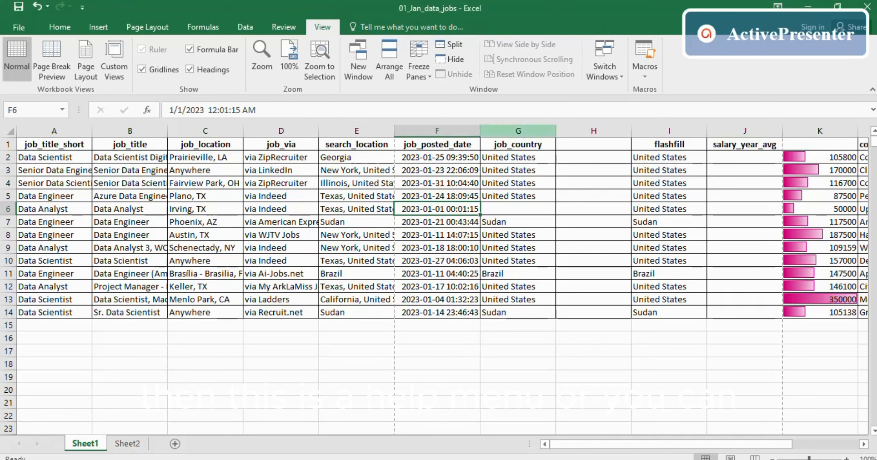
click(407, 27)
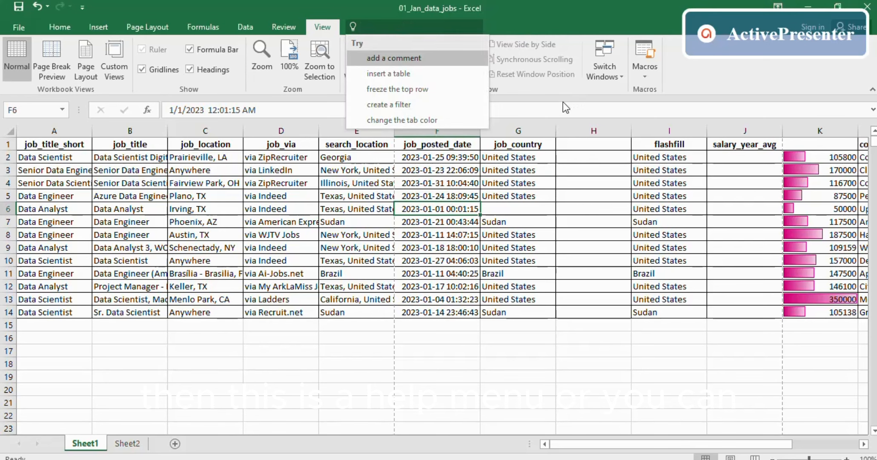
key(Escape)
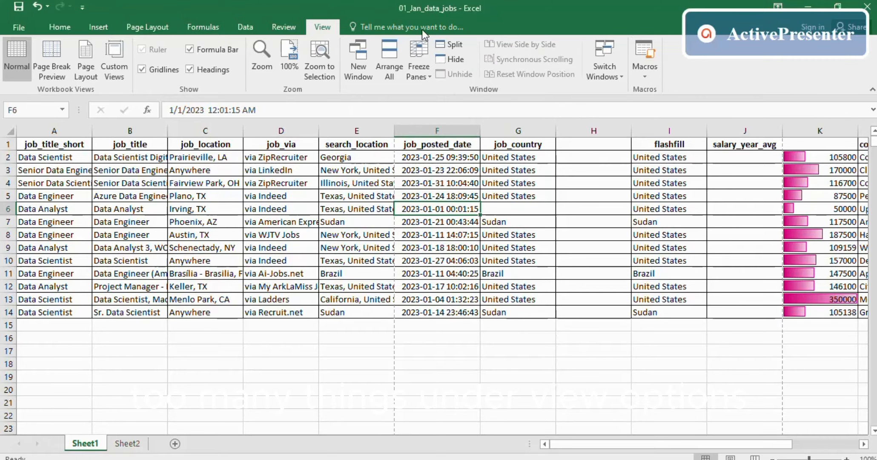
- Look at the Macros options, click an empty cell, and switch to PowerPoint
click(645, 74)
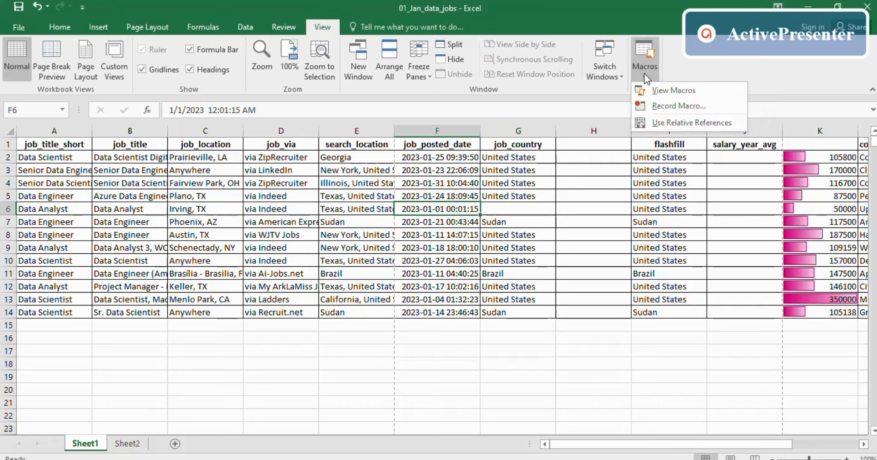
click(667, 344)
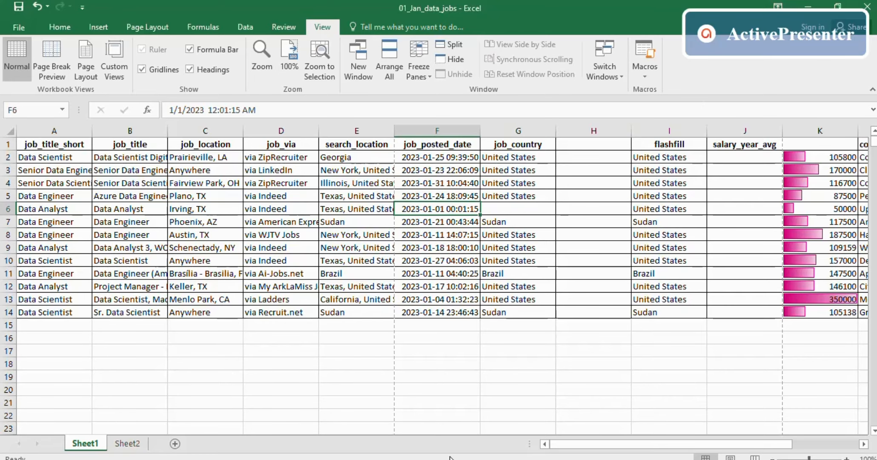
click(470, 416)
key(alt+Tab)
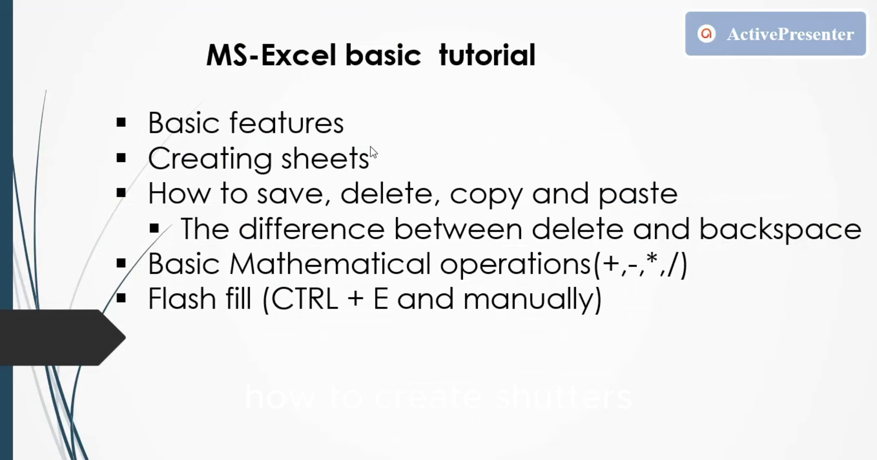
- Switch back from the tutorial outline slide to the Excel workbook
key(alt+Tab)
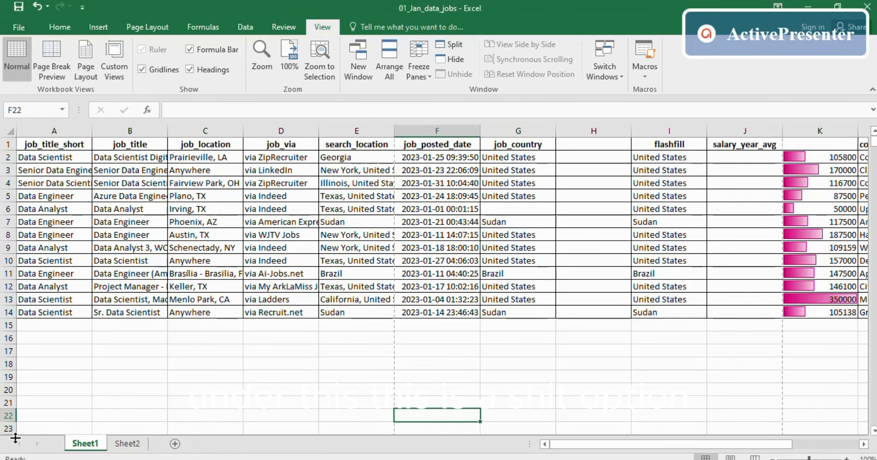
- Add two new worksheets, Sheet3 and Sheet4
click(174, 443)
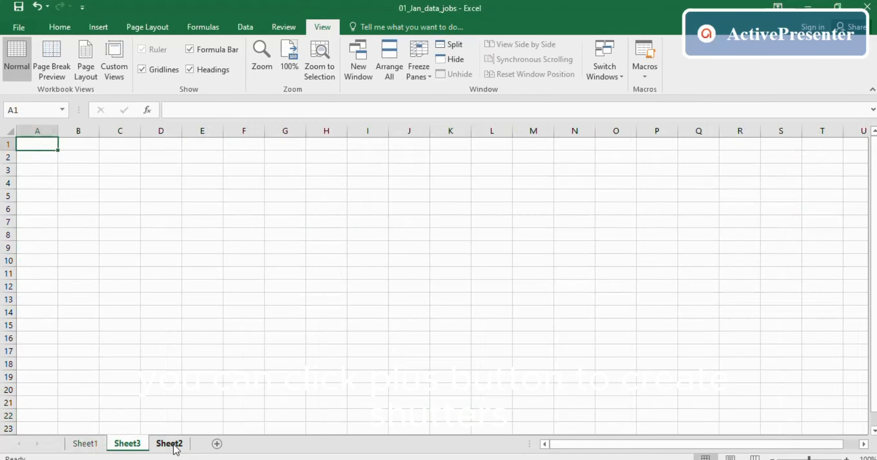
click(217, 444)
right_click(183, 445)
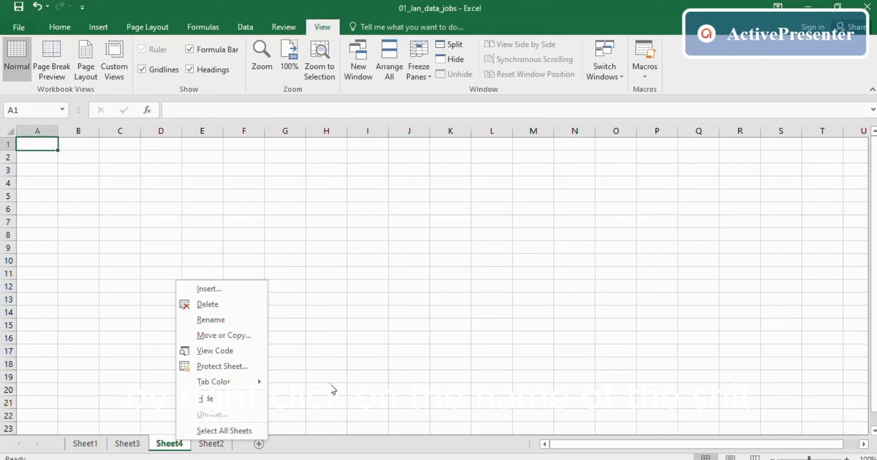
click(332, 384)
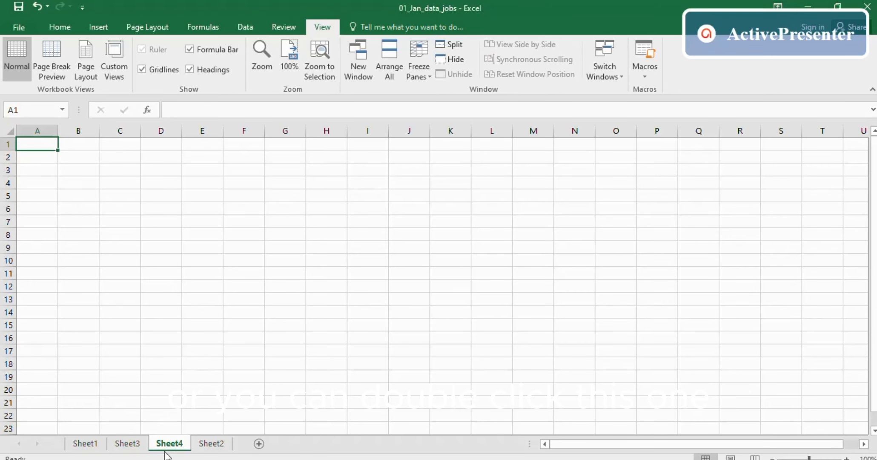
- Rename Sheet4 to 'fegtwe', then delete that sheet
double_click(166, 445)
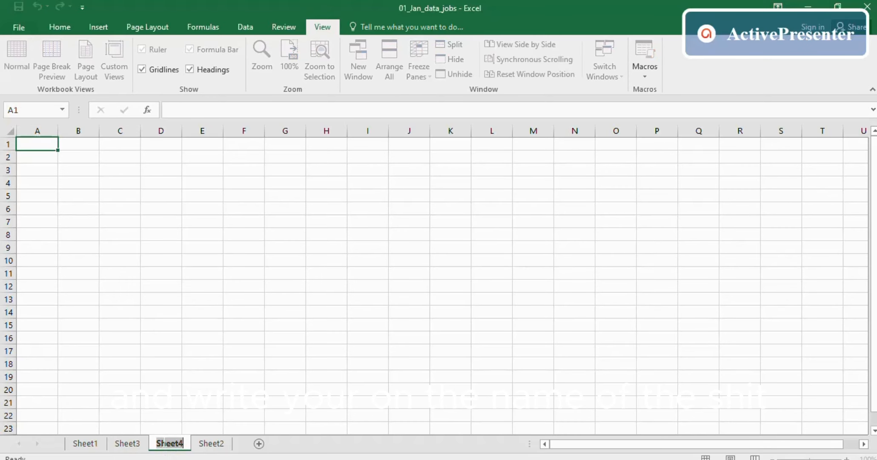
text(fegtwe)
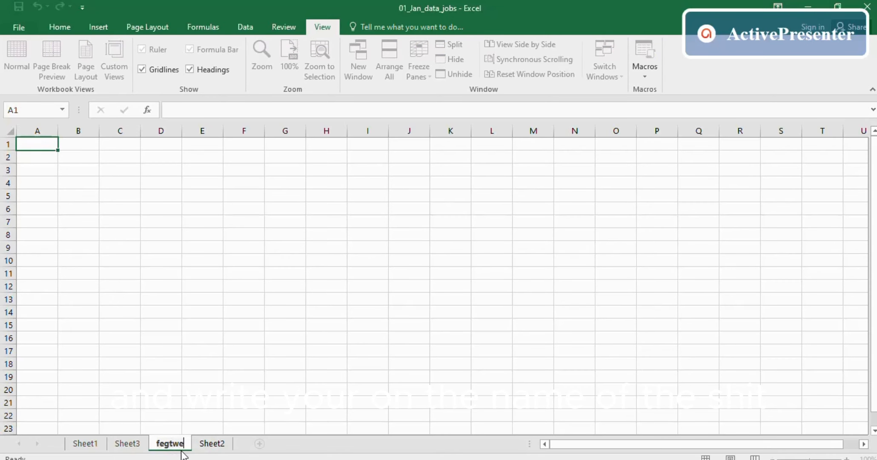
key(Return)
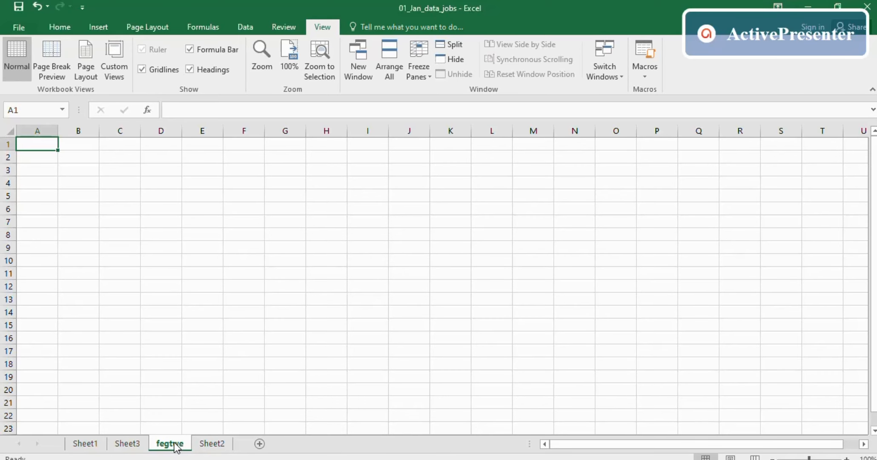
double_click(174, 443)
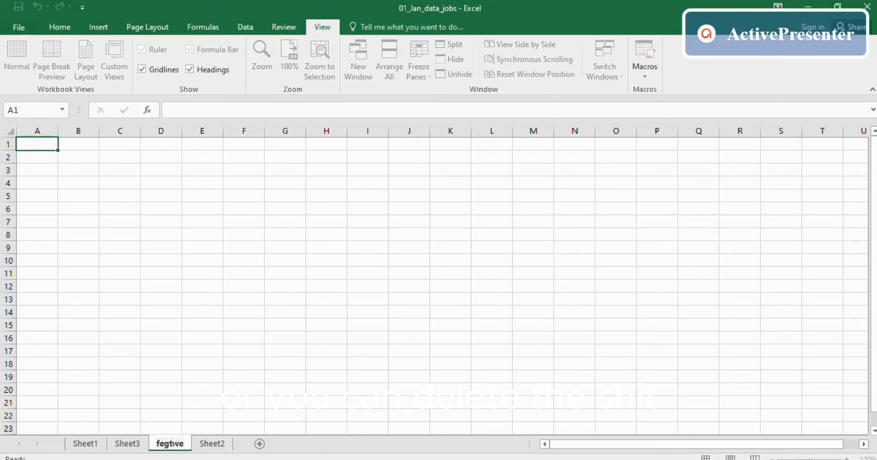
click(204, 412)
right_click(175, 443)
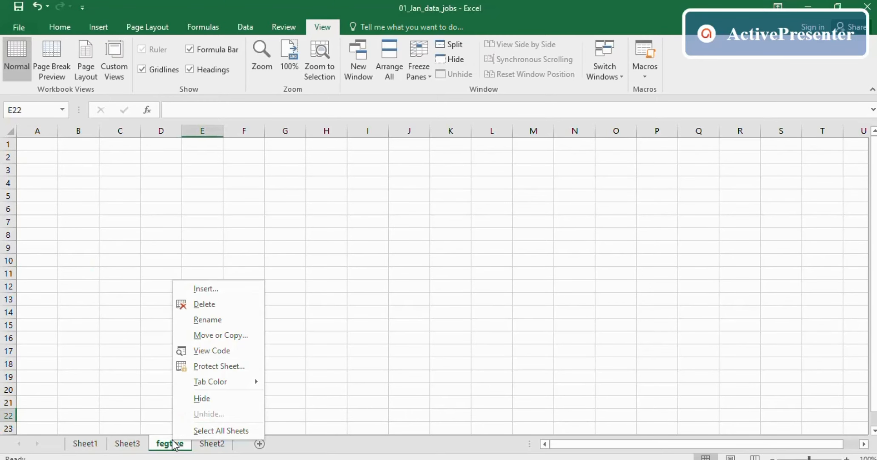
click(219, 305)
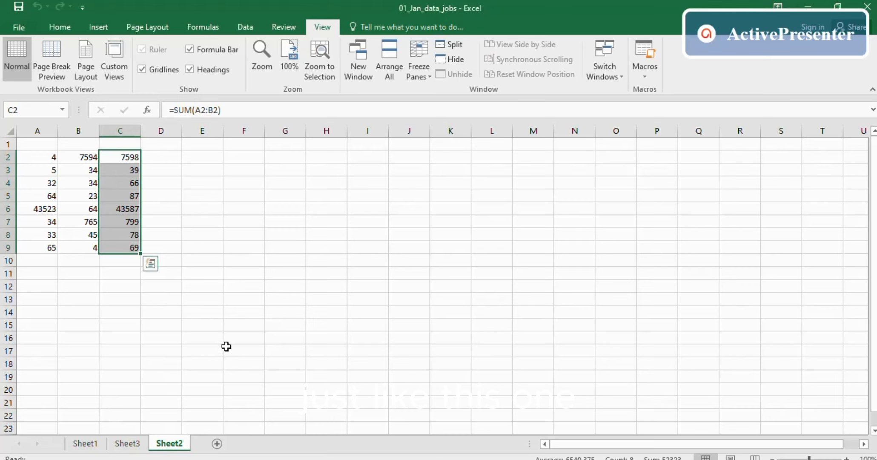
click(241, 376)
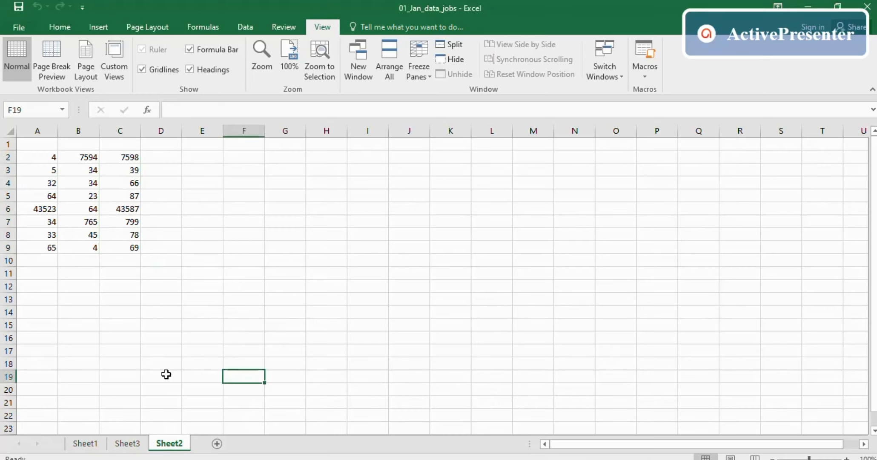
- Go to Sheet1, view the tutorial outline slide, and return to Excel
ctrl+click(83, 444)
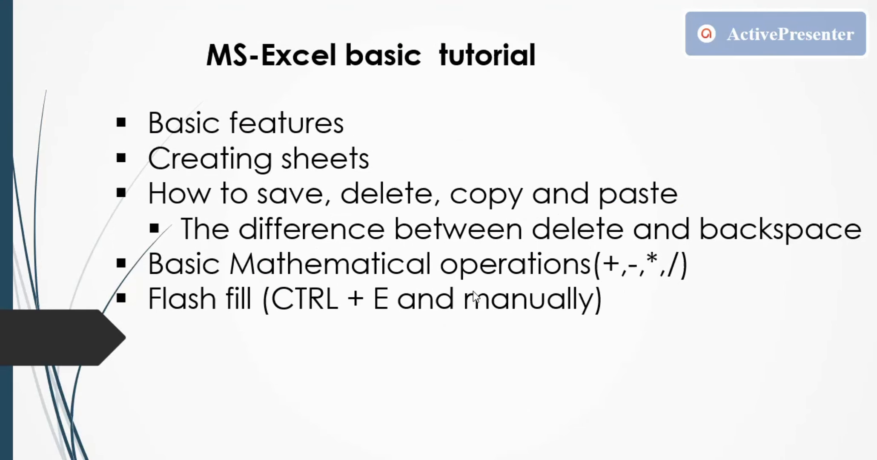
key(alt+Tab)
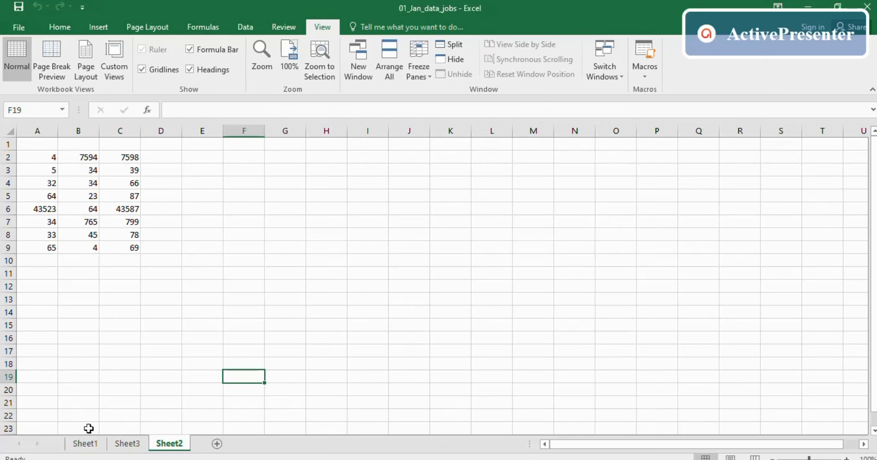
- On Sheet1, delete the flashfill values in column I, then undo the deletion
click(85, 445)
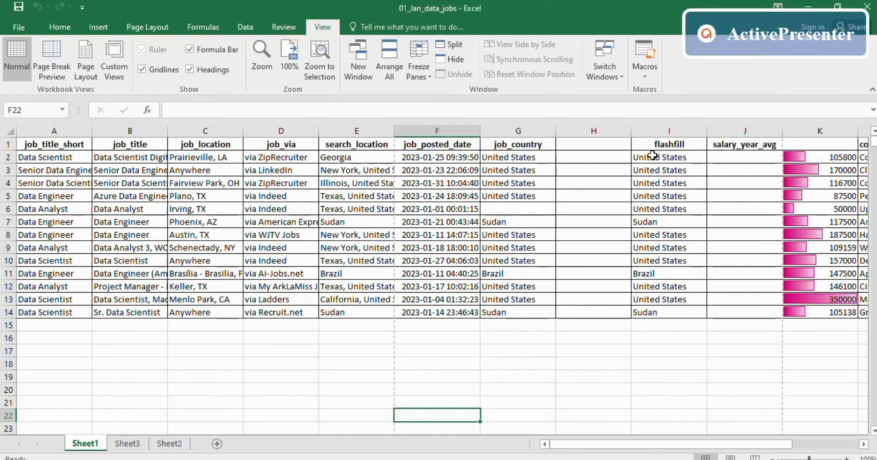
drag(641, 158, 670, 312)
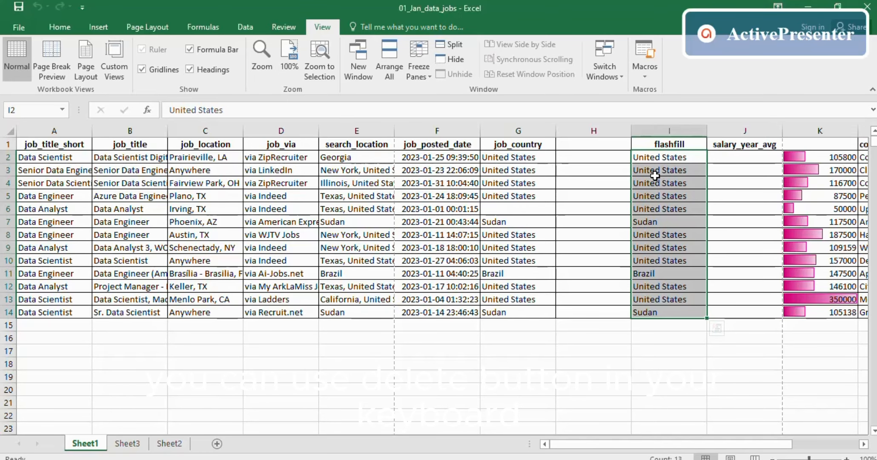
key(Delete)
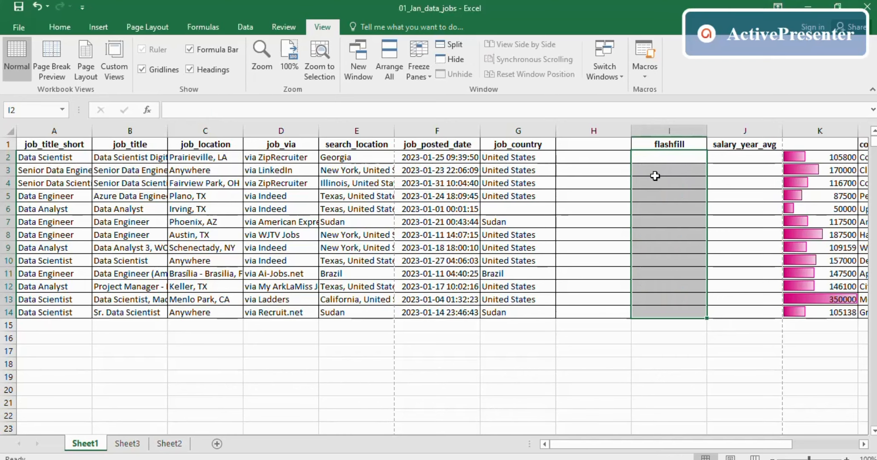
click(458, 311)
click(32, 5)
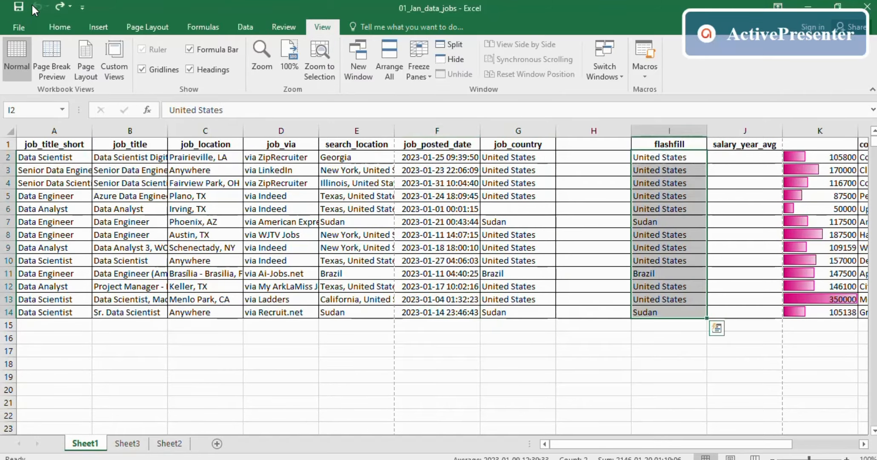
- Select the flashfill range I2:I15 and press Backspace, which clears only I2
click(695, 197)
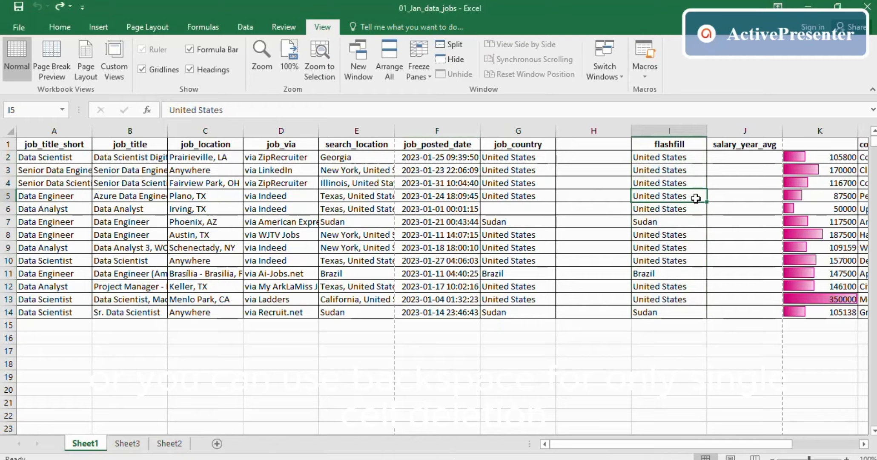
click(656, 157)
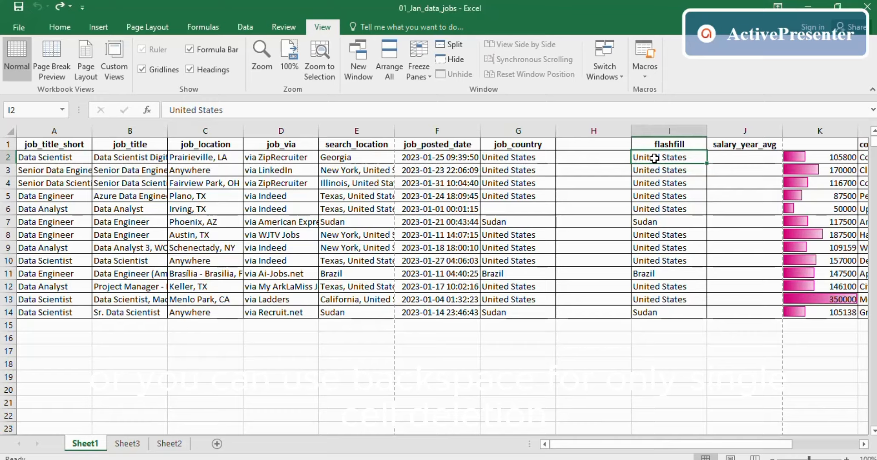
drag(656, 157, 645, 318)
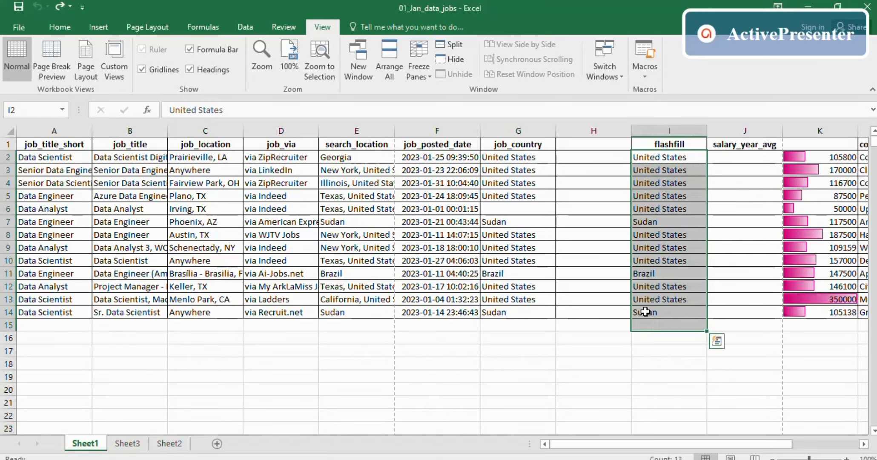
click(652, 196)
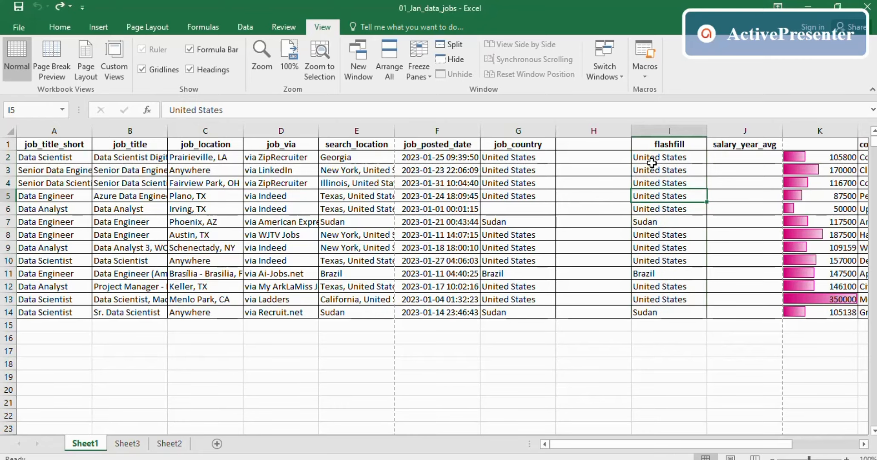
drag(652, 162, 650, 320)
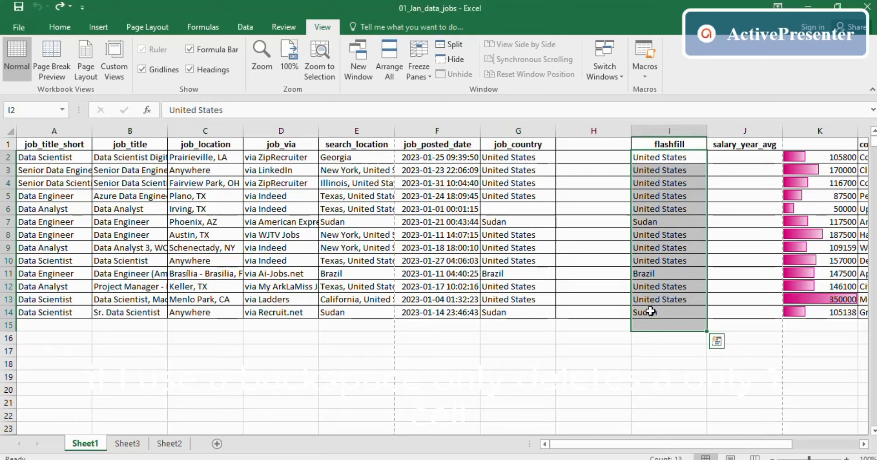
key(BackSpace)
click(739, 310)
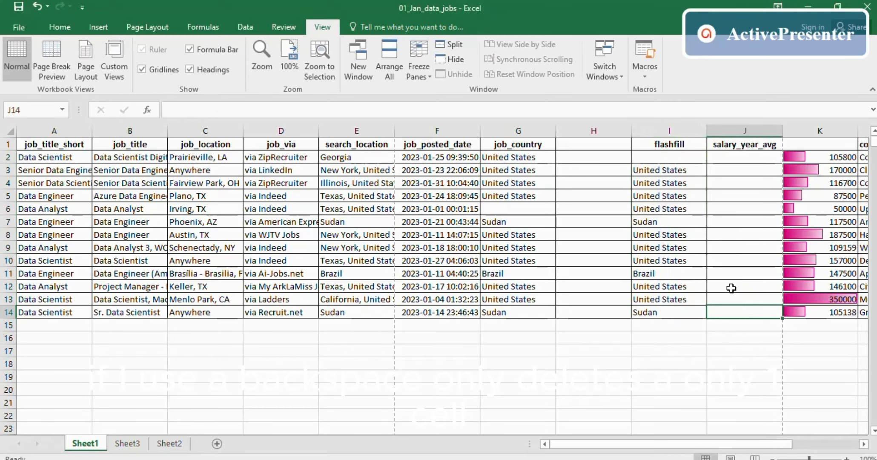
- Clear the whole flashfill range with Delete, then undo twice to restore I2:I14
drag(655, 157, 638, 314)
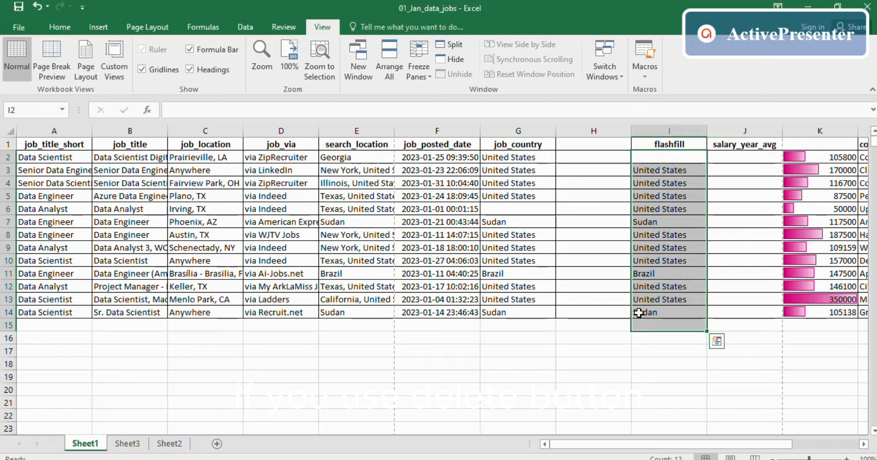
key(Delete)
click(723, 276)
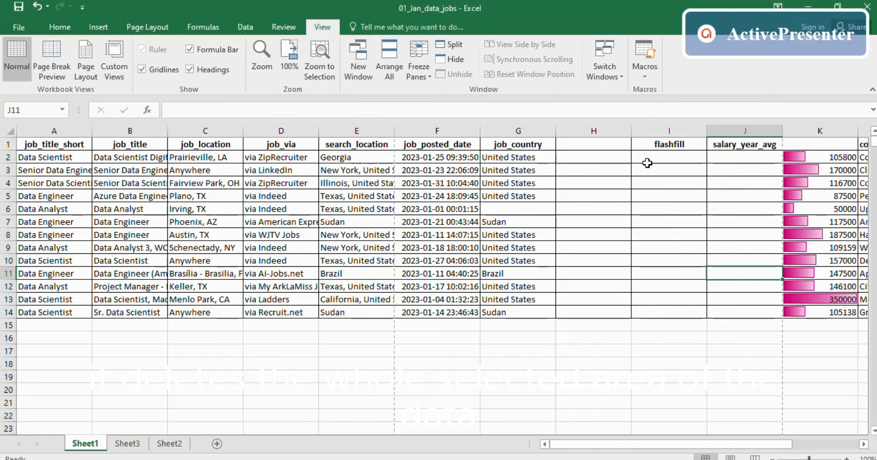
drag(647, 163, 644, 308)
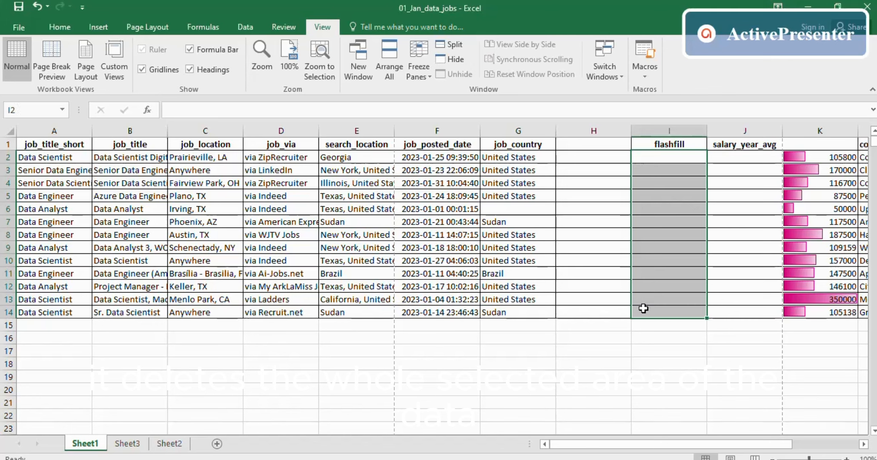
click(687, 377)
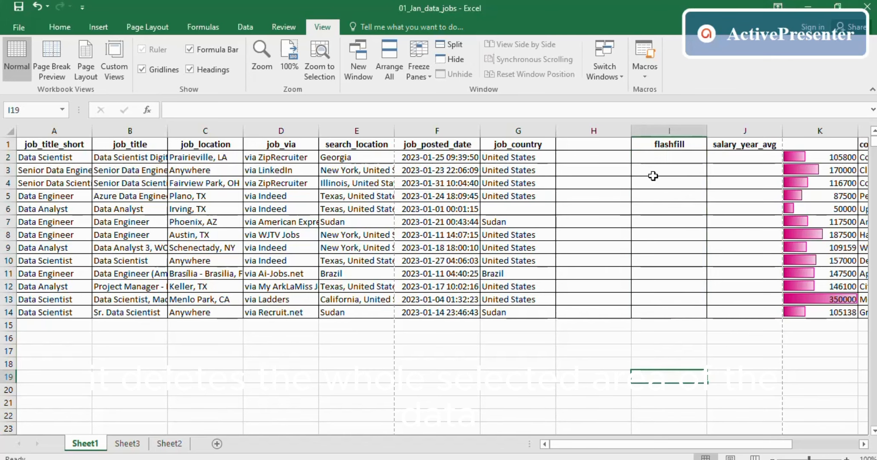
key(ctrl+z)
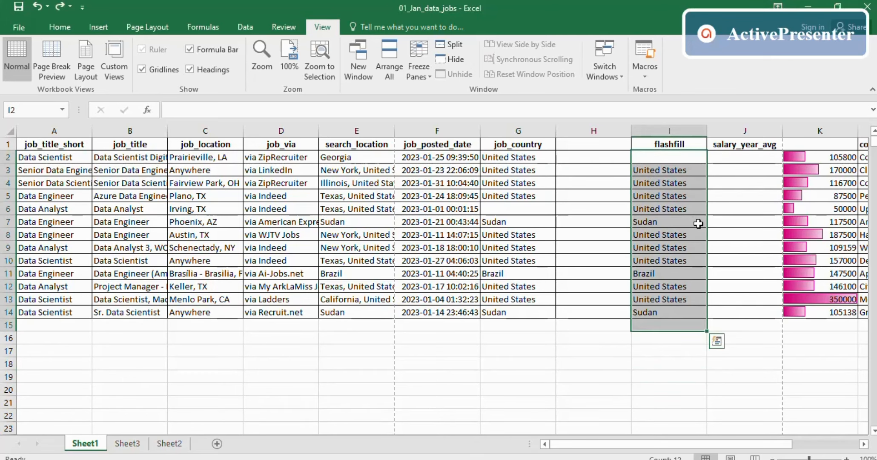
key(ctrl+z)
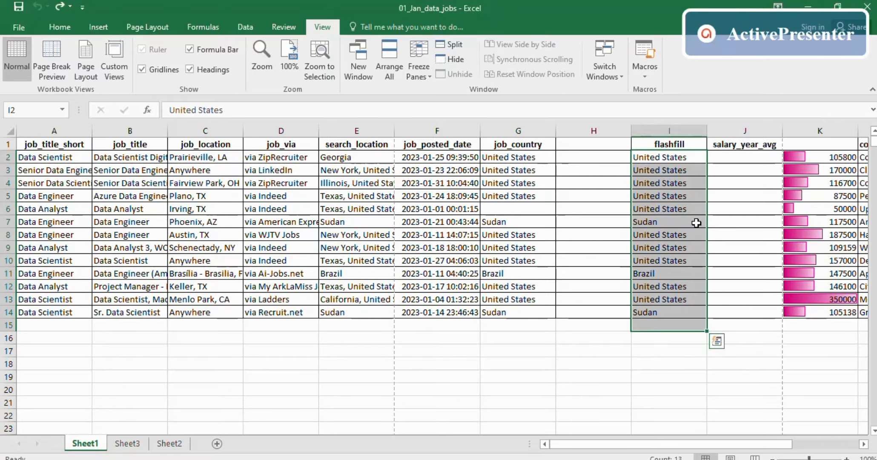
click(752, 314)
key(alt+Tab)
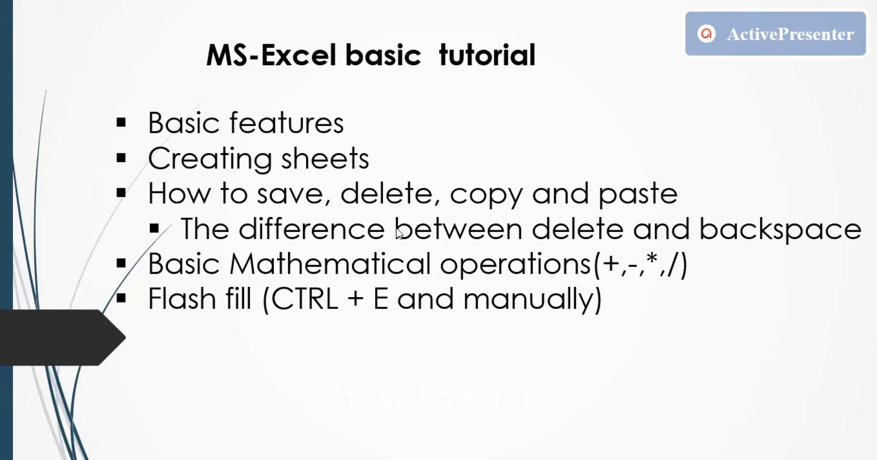
key(alt+Tab)
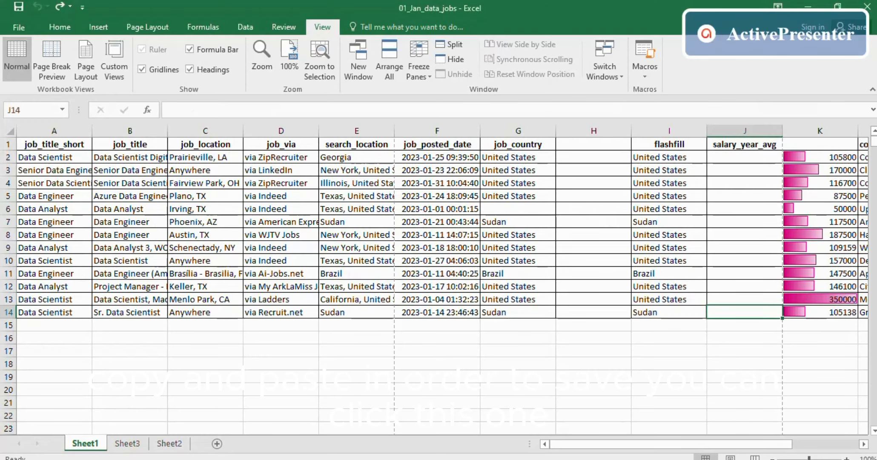
- Save the 01_Jan_data_jobs workbook, review its File Info page, then switch to the tutorial slides
click(20, 9)
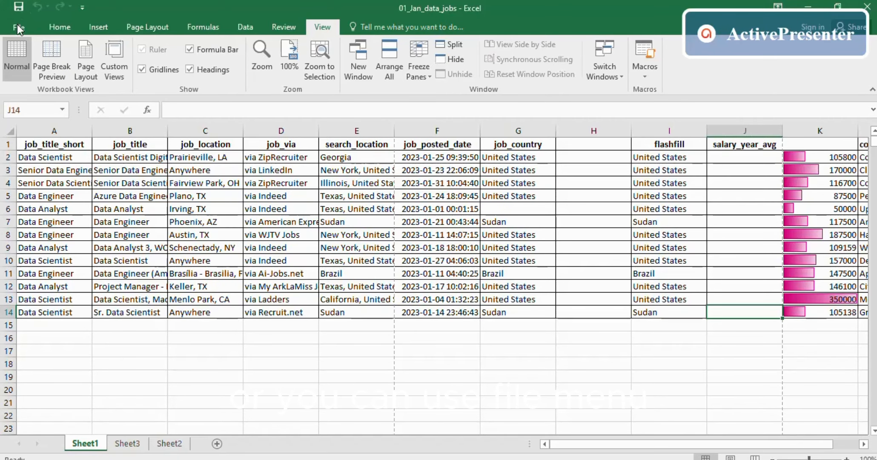
click(18, 26)
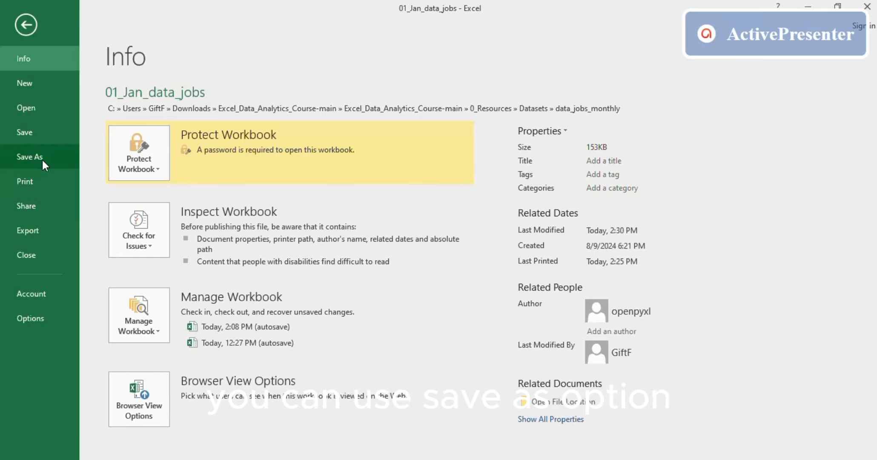
click(24, 27)
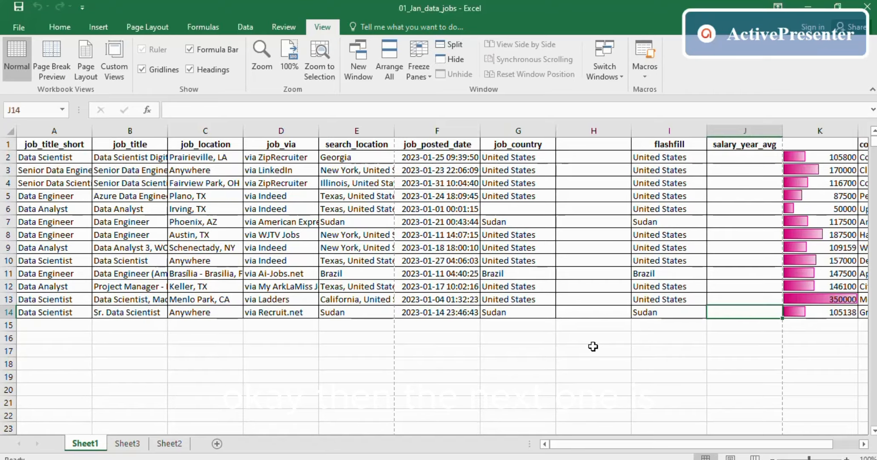
key(alt+Tab)
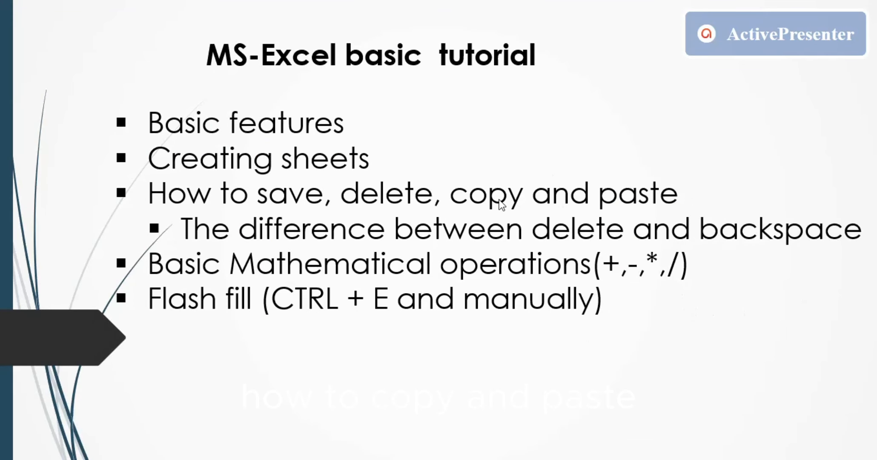
key(alt+Tab)
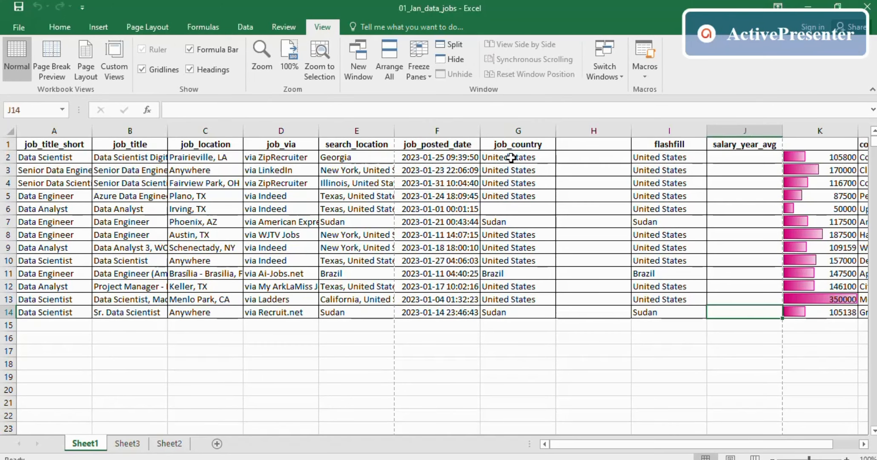
- Copy the job_country values G2:G14 into column H starting at H2, and inspect the pasted cells
drag(511, 157, 496, 306)
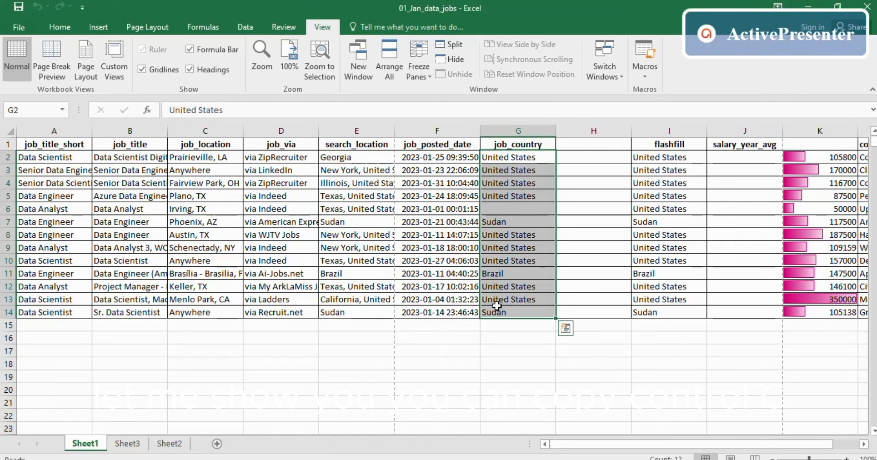
key(ctrl+c)
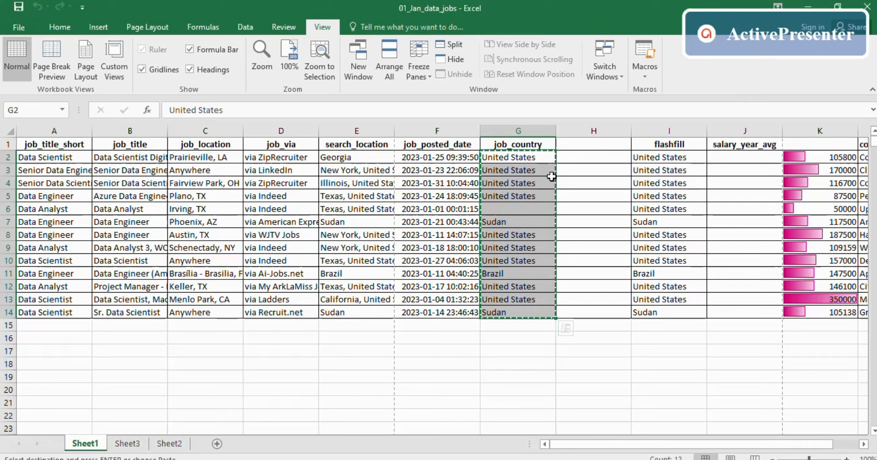
click(582, 155)
right_click(583, 155)
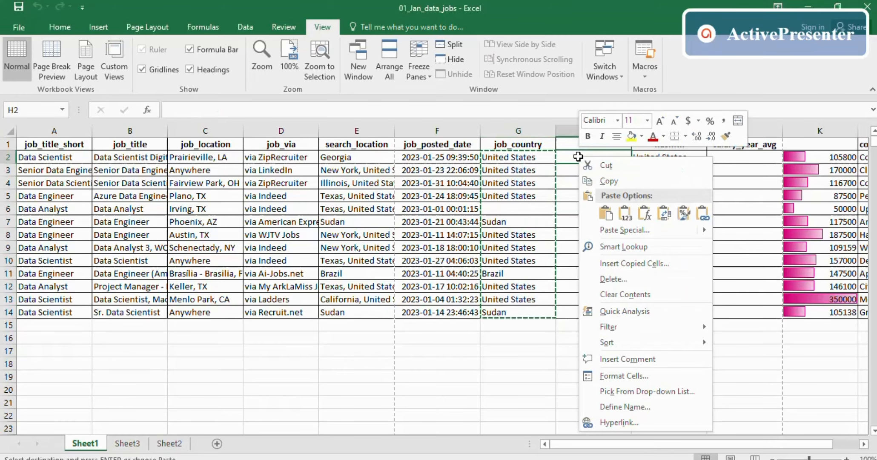
click(607, 214)
click(606, 215)
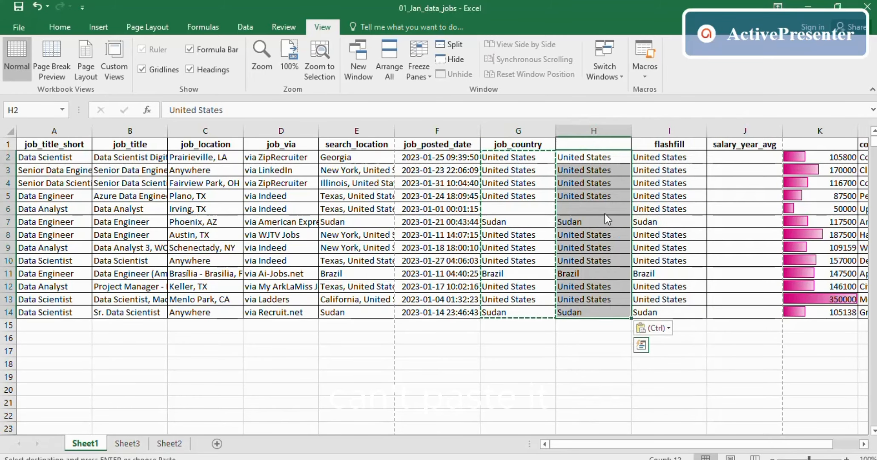
click(602, 330)
double_click(588, 278)
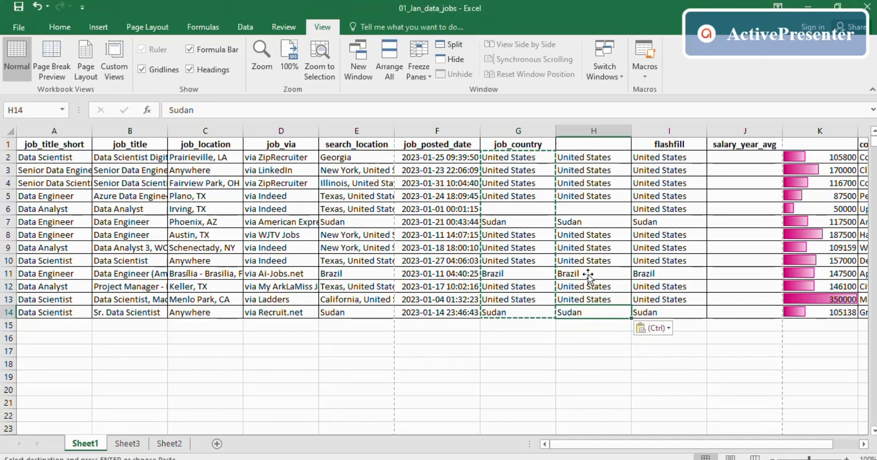
click(591, 210)
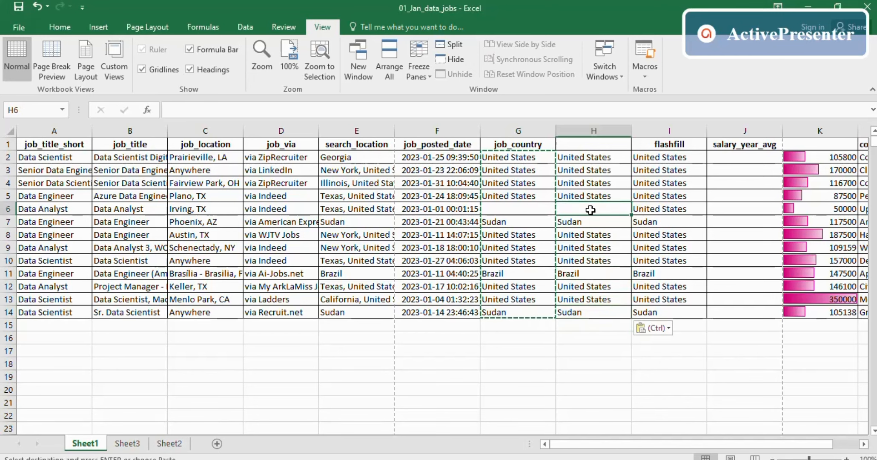
click(578, 278)
- Enter 'degteg' in the blank cell G6 and clear the pasted values from column H
click(518, 207)
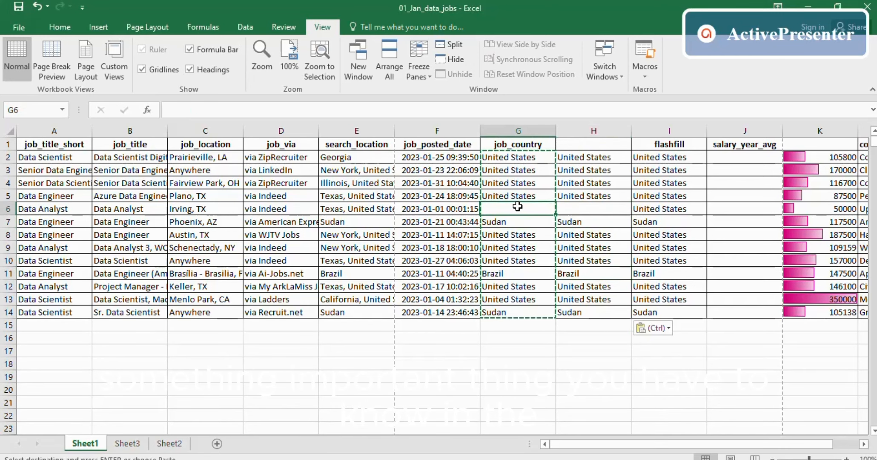
text(degteg)
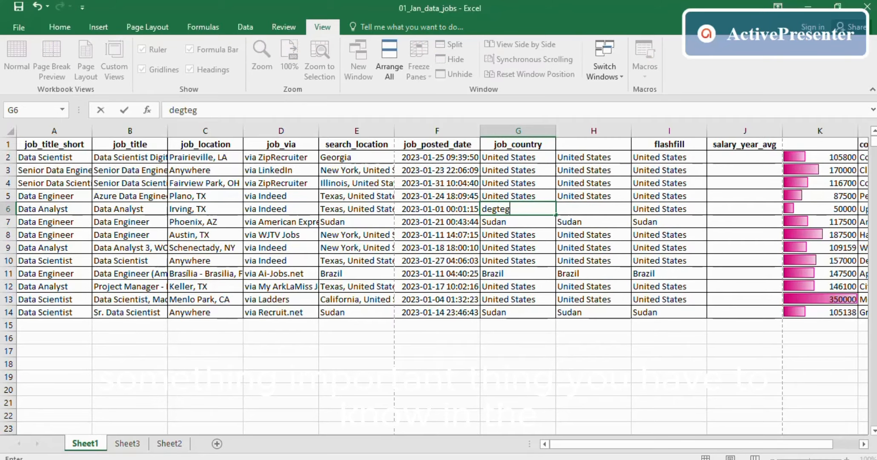
click(575, 221)
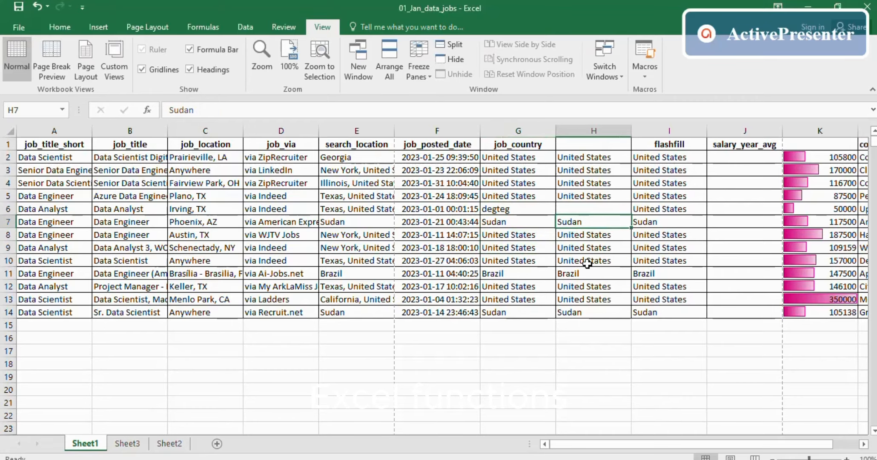
drag(579, 157, 583, 324)
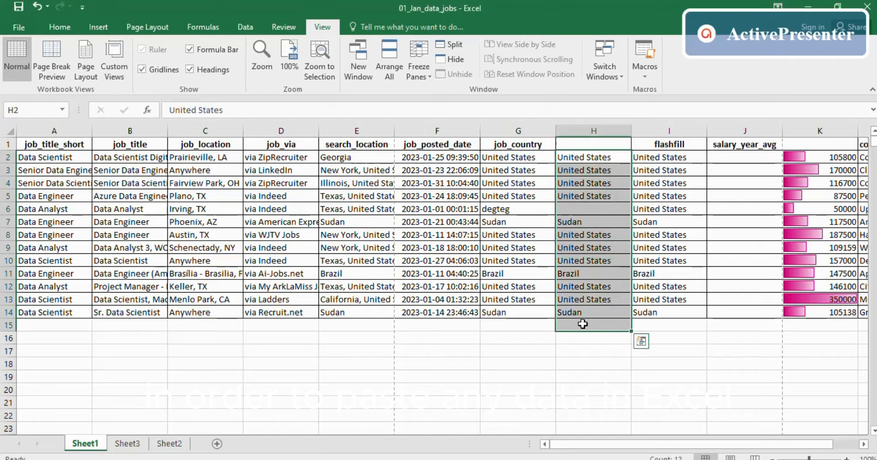
key(Delete)
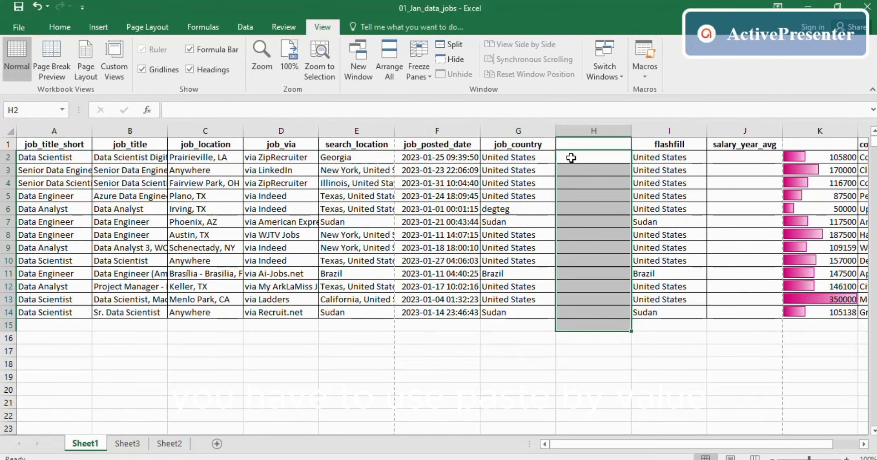
drag(525, 157, 488, 311)
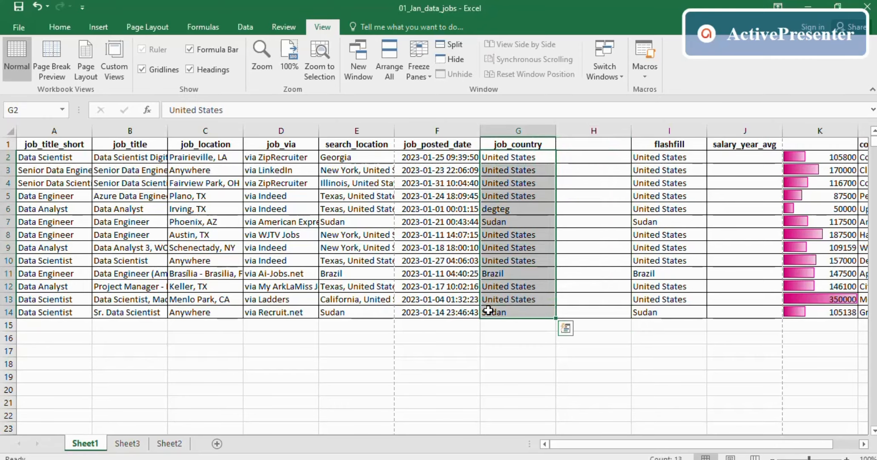
key(ctrl+c)
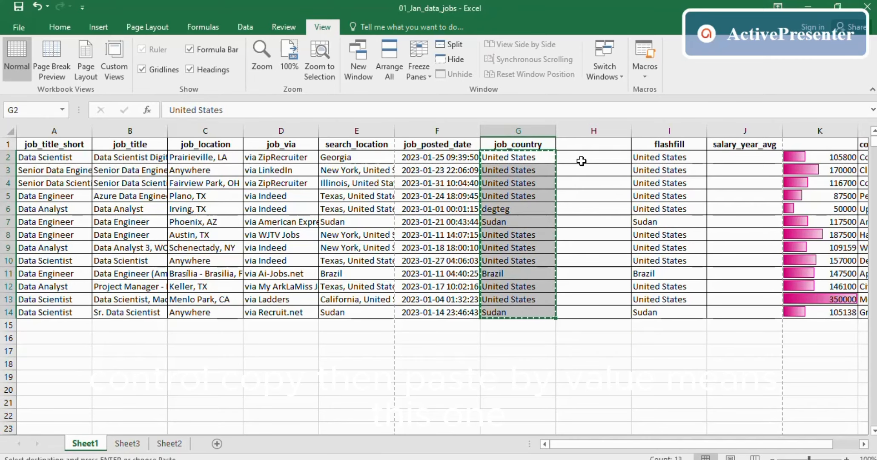
click(582, 158)
right_click(582, 159)
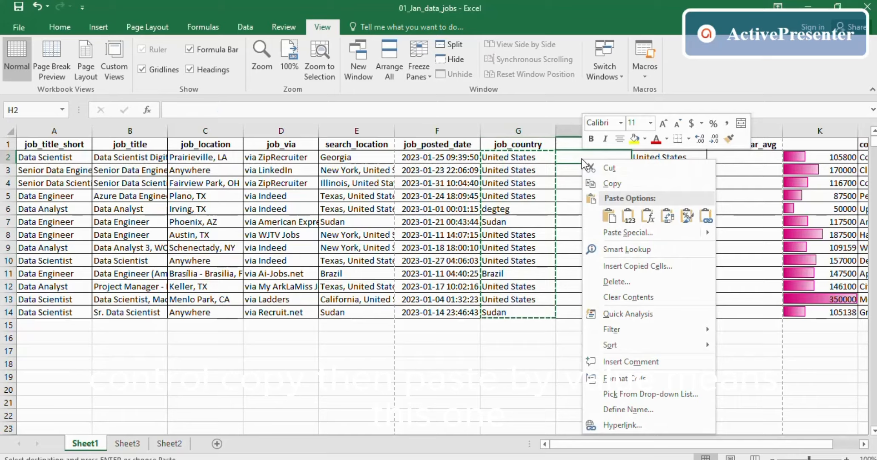
click(628, 225)
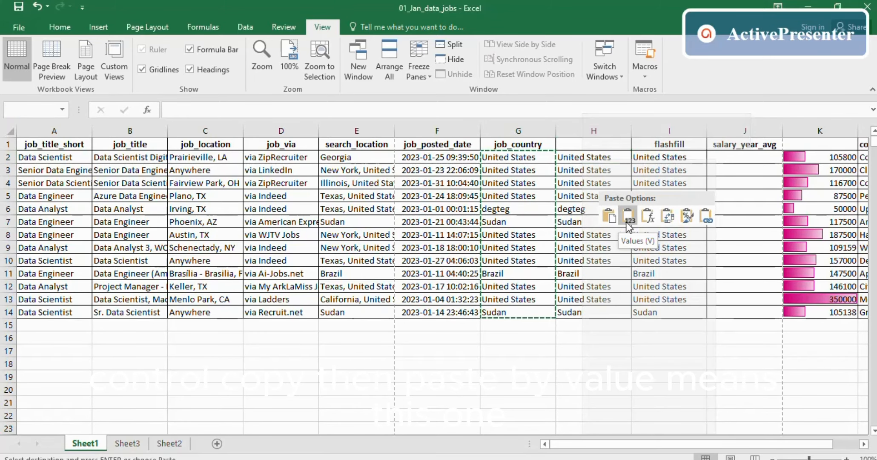
click(589, 287)
click(578, 197)
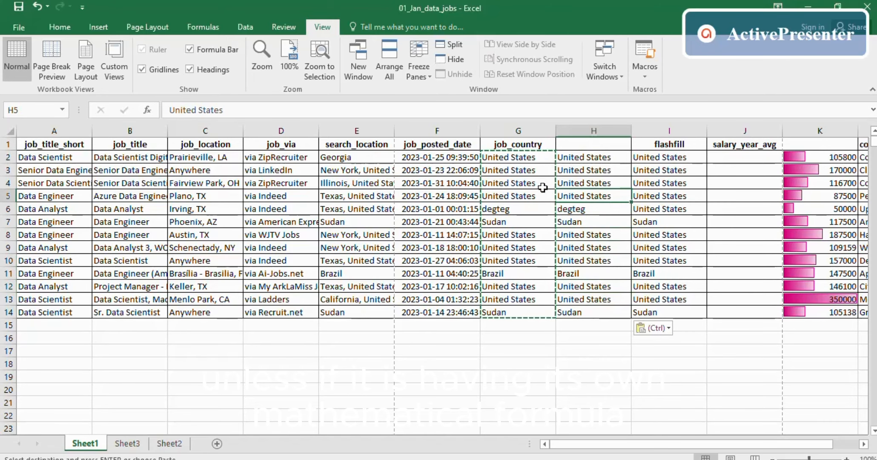
click(505, 169)
click(505, 185)
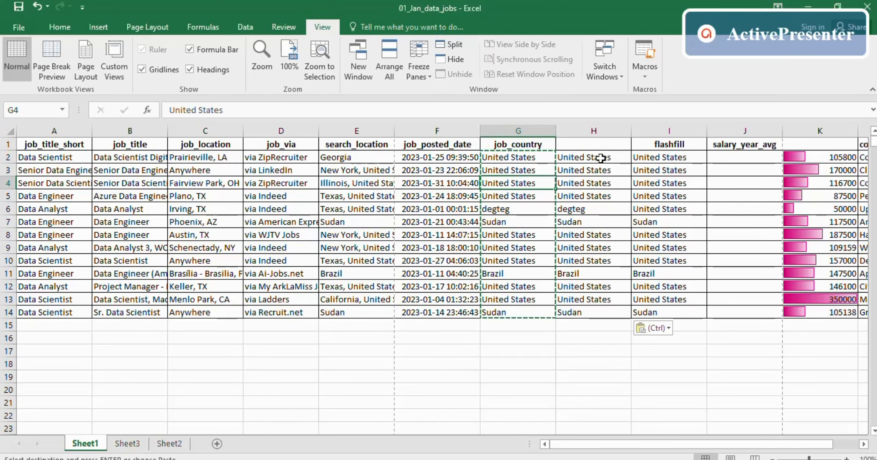
click(581, 159)
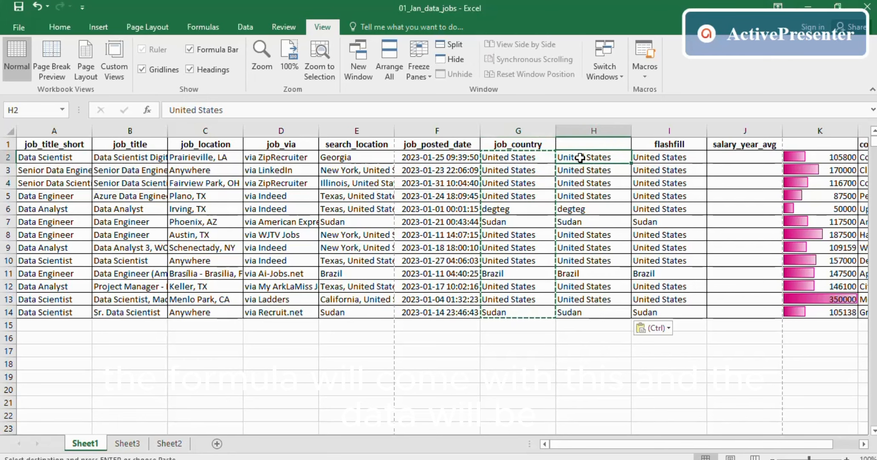
click(571, 194)
drag(573, 154, 584, 317)
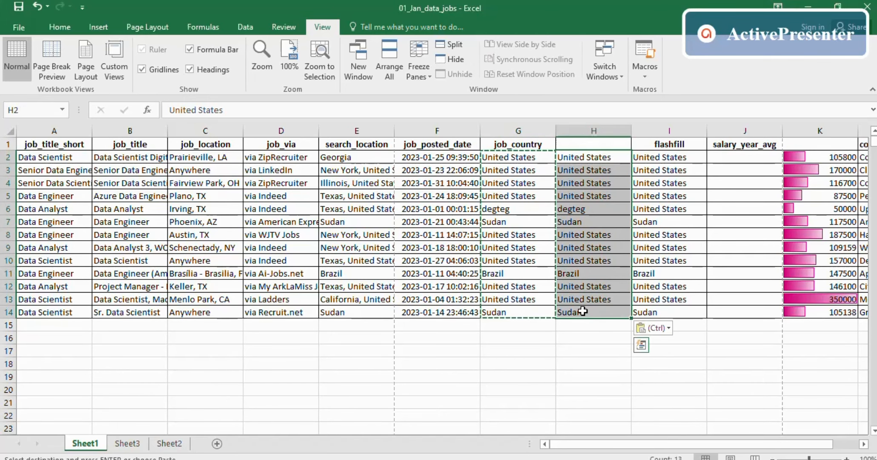
key(ctrl+z)
click(582, 335)
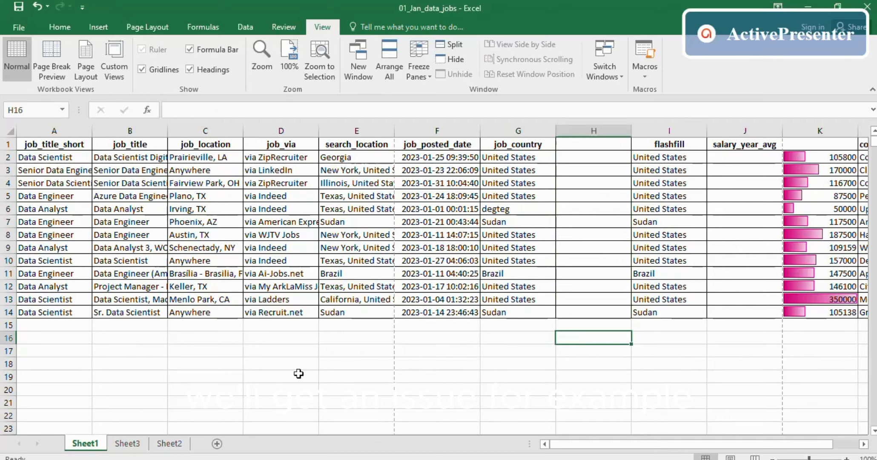
- On Sheet2, inspect the SUM formula in C2 and the value 4 in A2
click(128, 443)
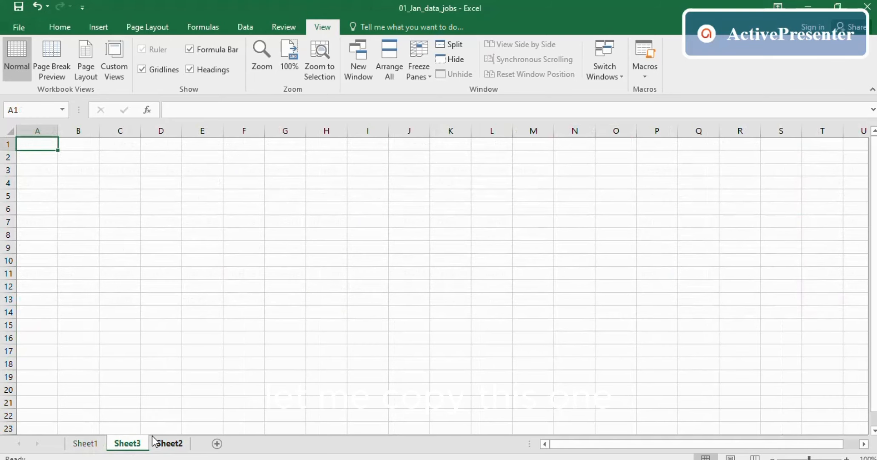
click(169, 444)
click(127, 158)
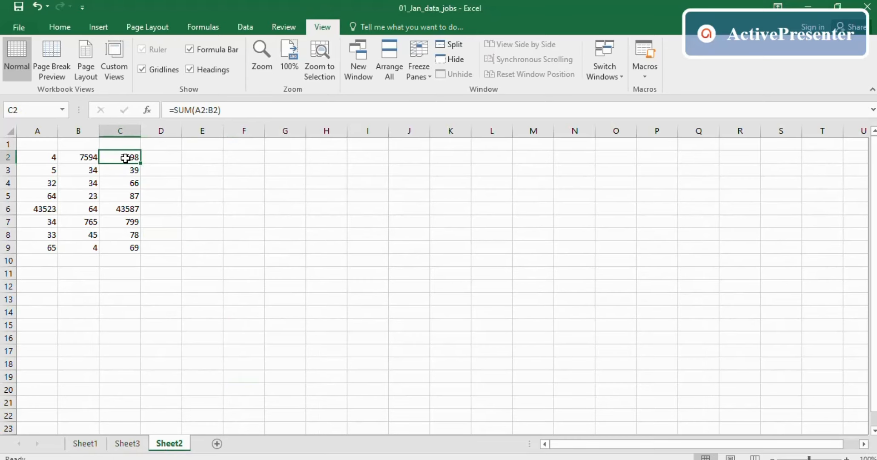
click(51, 158)
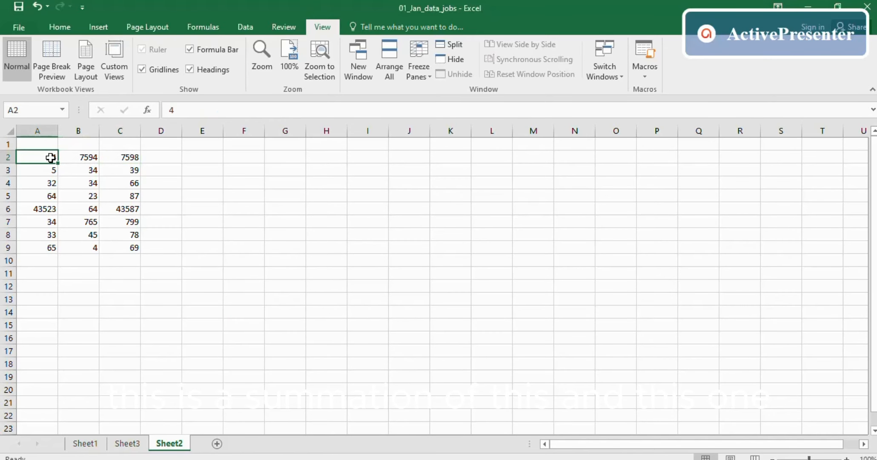
- Try adding C5 to C2's formula, then restore it to =SUM(A2:B2)
double_click(125, 158)
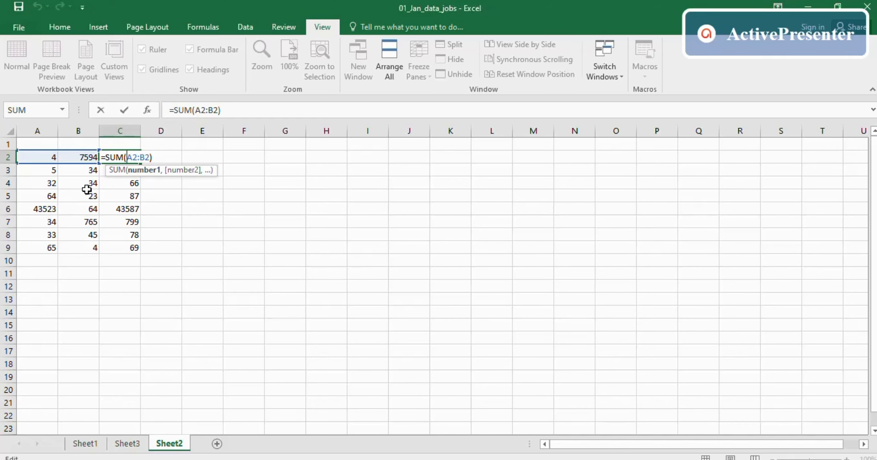
click(114, 196)
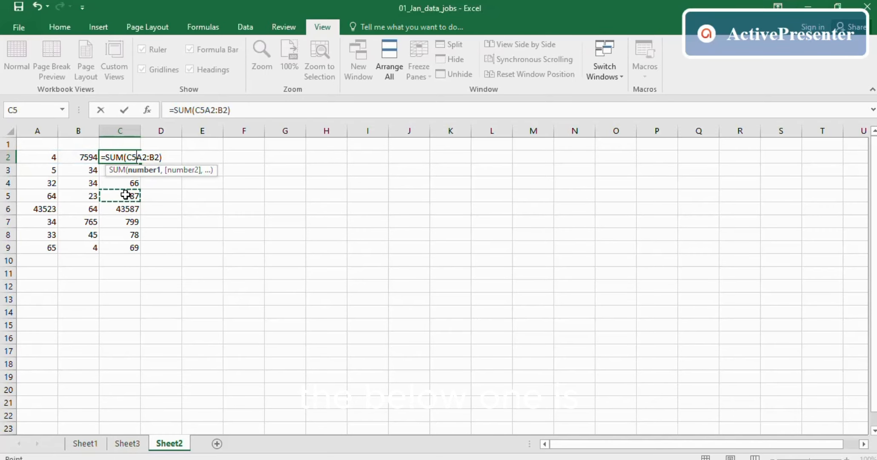
key(Return)
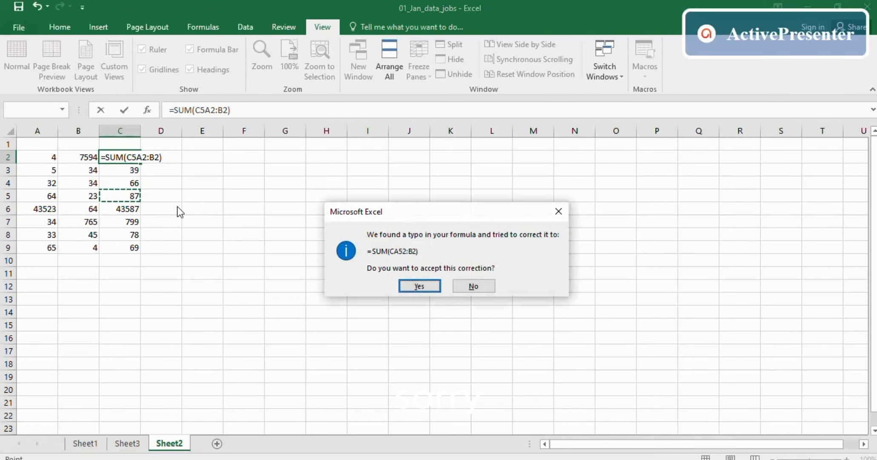
click(558, 211)
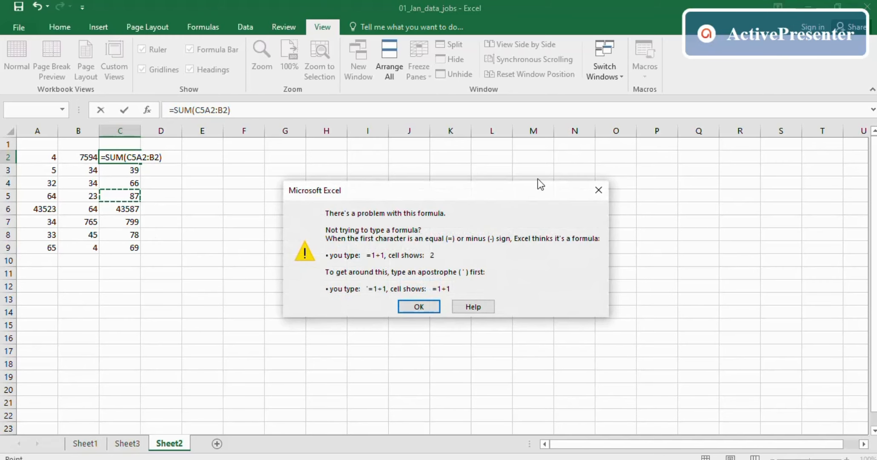
click(598, 190)
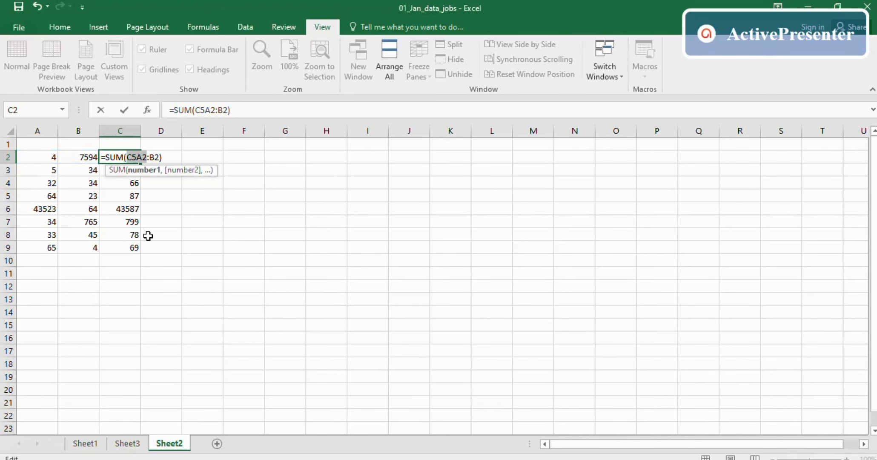
text(A2)
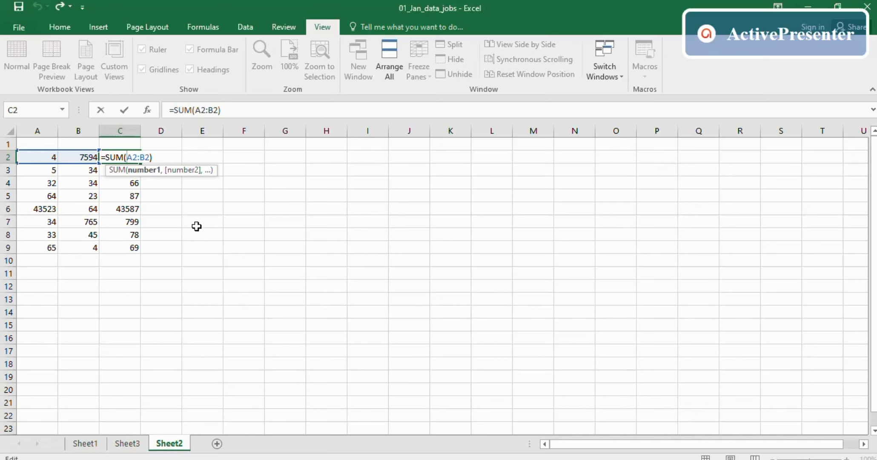
key(Return)
drag(198, 226, 224, 230)
click(124, 157)
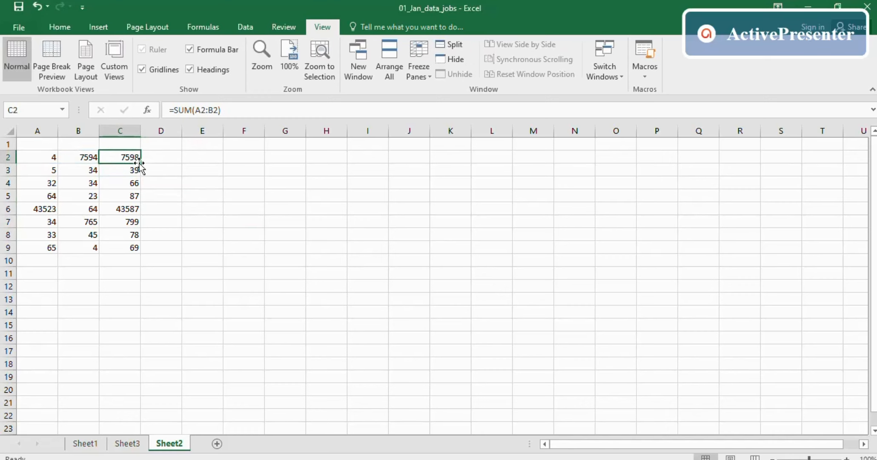
- Inspect C3's SUM formula and its summed cells, then open Quick Analysis for totals C2:C9
double_click(115, 170)
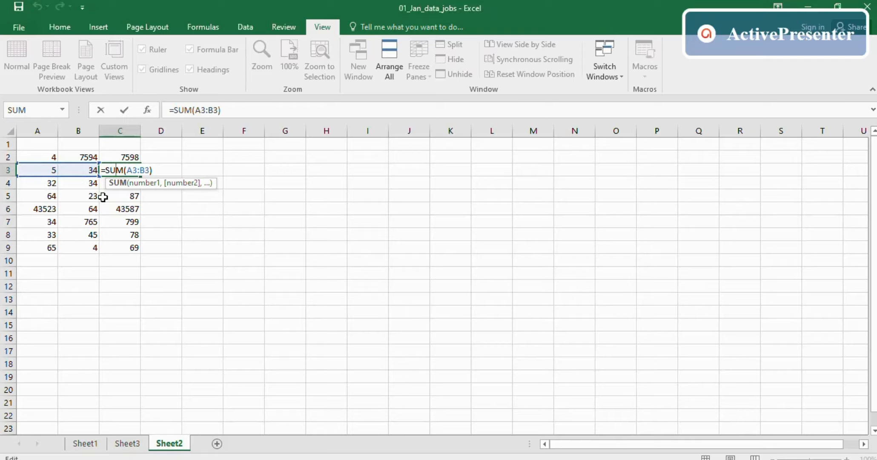
click(53, 182)
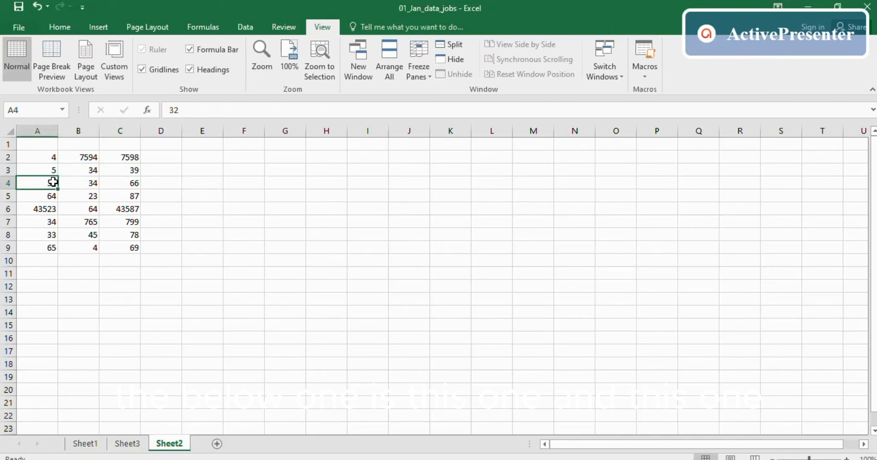
click(83, 185)
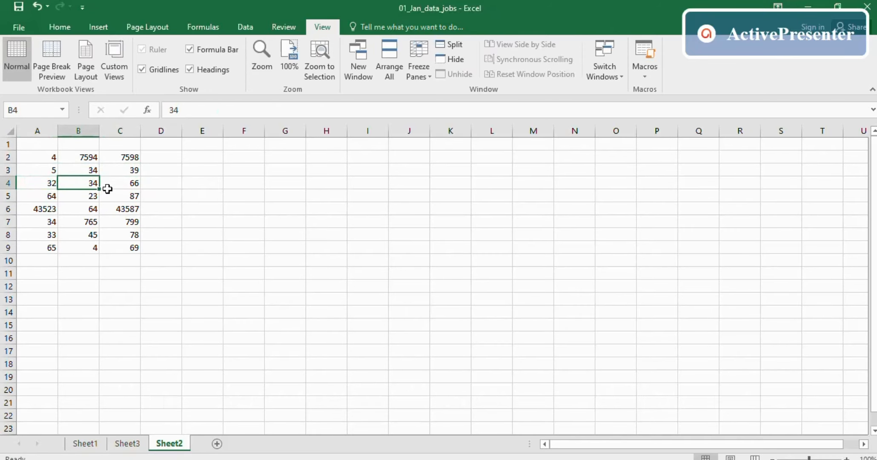
click(133, 170)
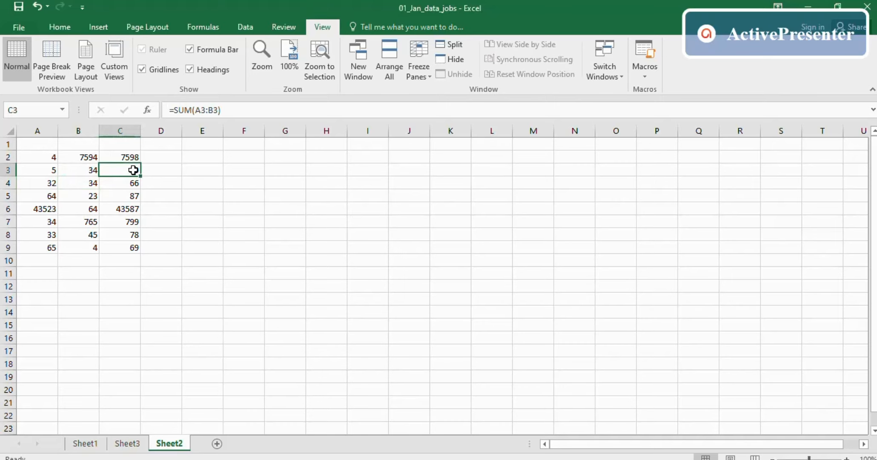
click(229, 186)
drag(122, 157, 119, 241)
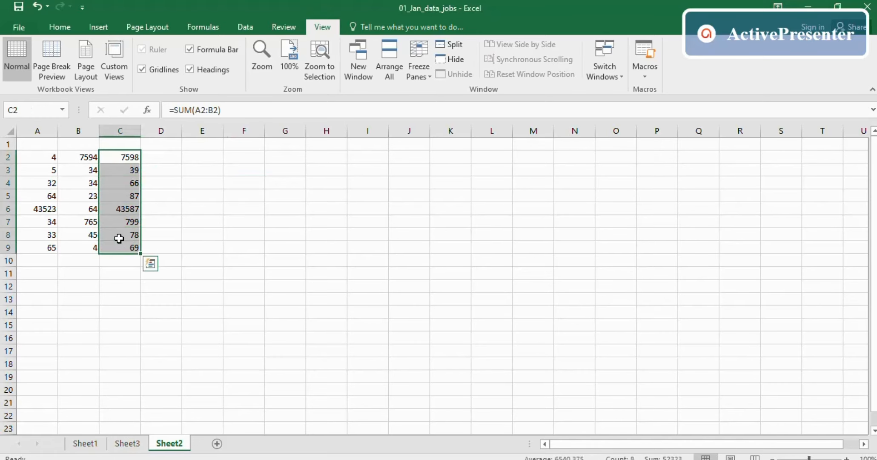
key(ctrl+q)
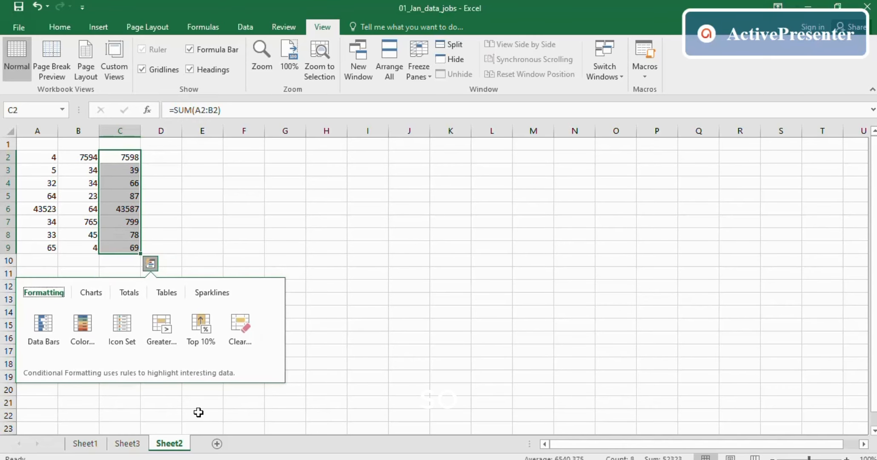
- Check the empty cell H2 on Sheet1 and its right-click menu
click(100, 445)
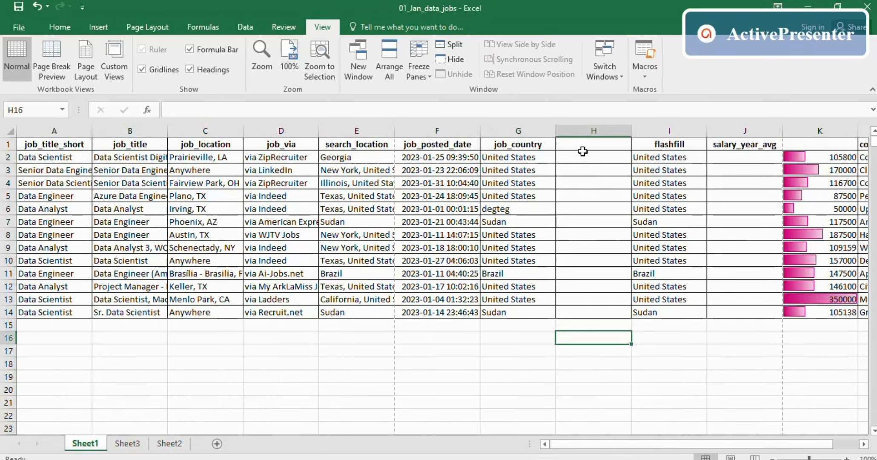
click(570, 158)
right_click(569, 158)
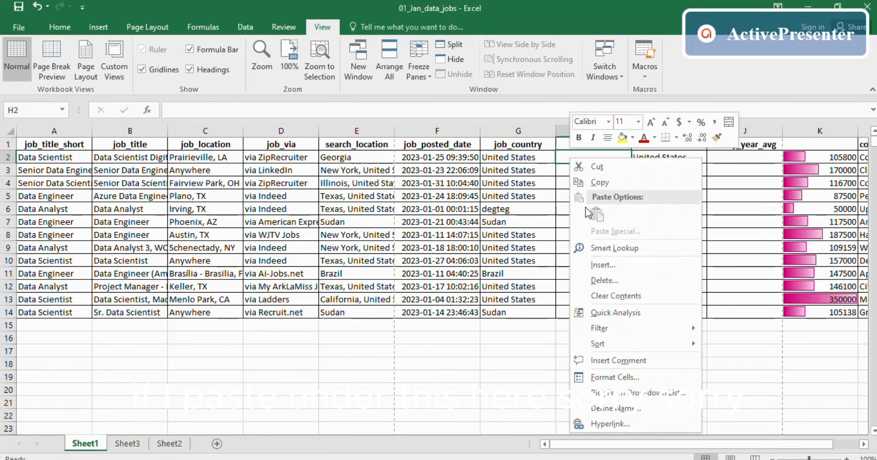
key(Escape)
- Copy Sheet2's C2:C9 totals and paste them into Sheet1's H2:H9, giving values like 44951.40266
click(169, 443)
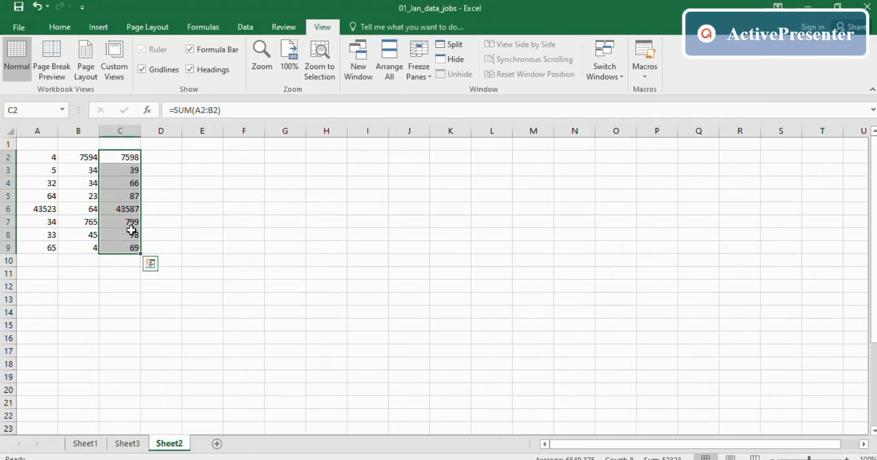
key(ctrl+c)
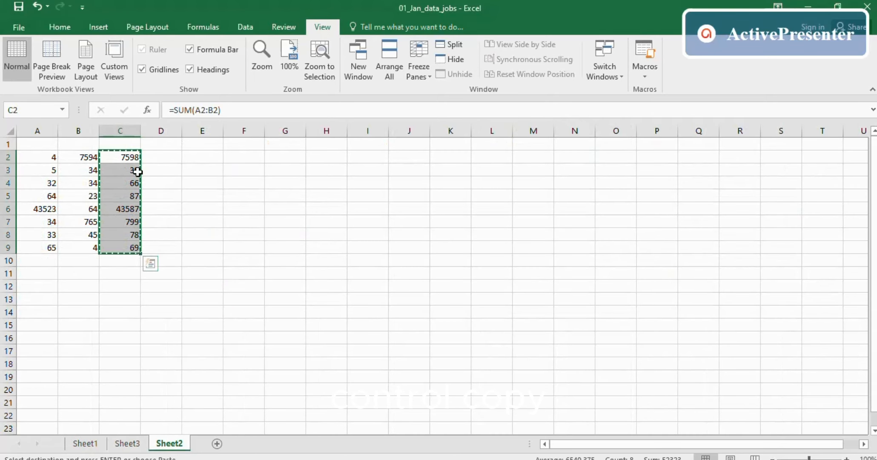
click(86, 444)
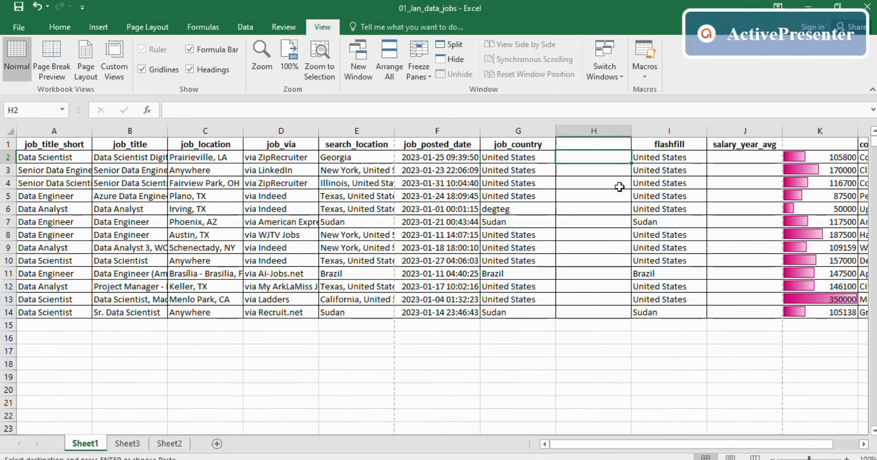
right_click(575, 158)
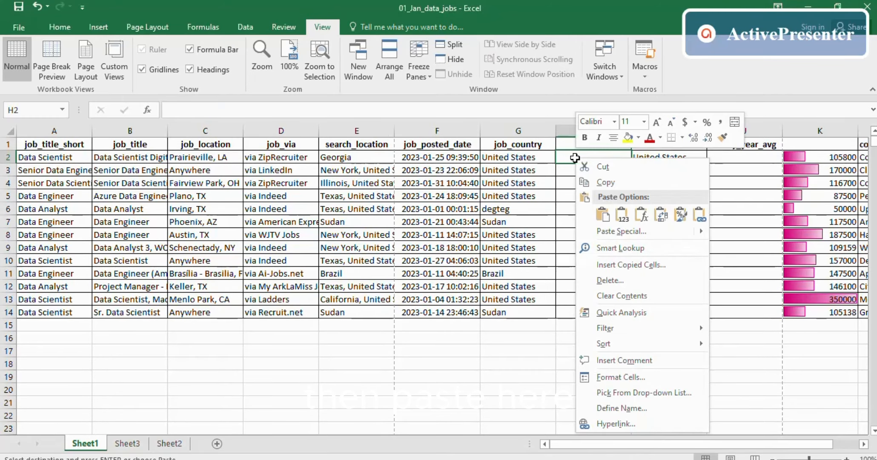
click(602, 215)
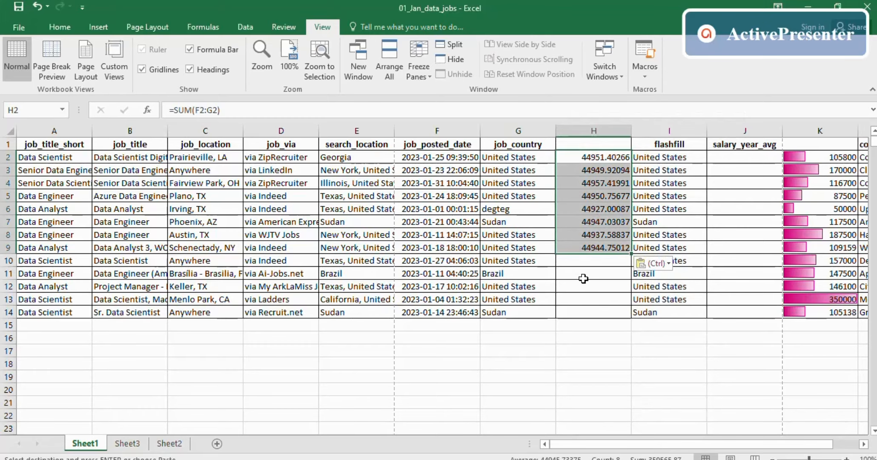
click(580, 274)
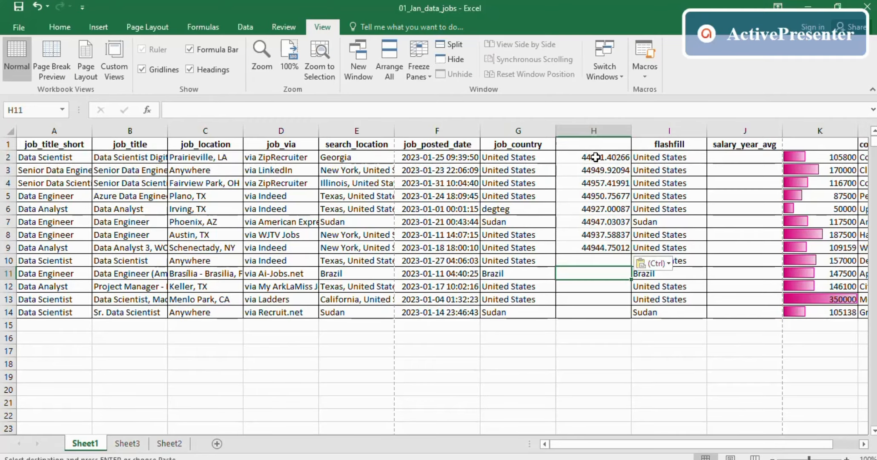
- Select the pasted results H2:H9 and show the Home ribbon's shortcut hints
click(60, 27)
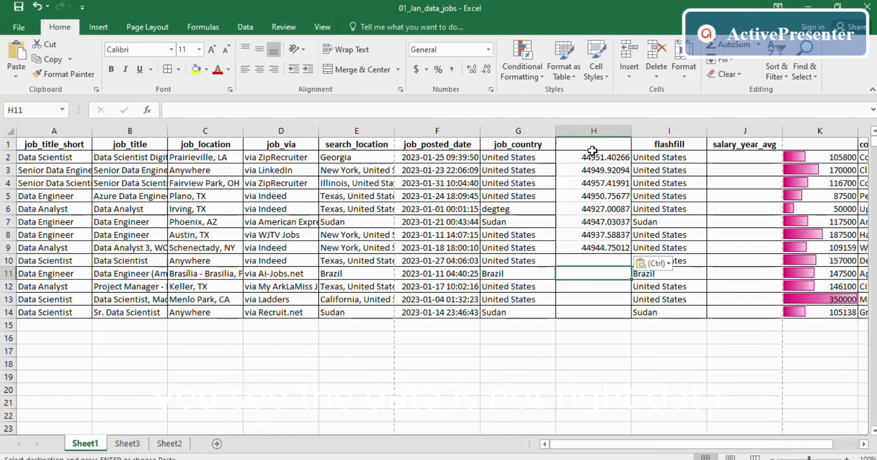
drag(587, 158, 598, 247)
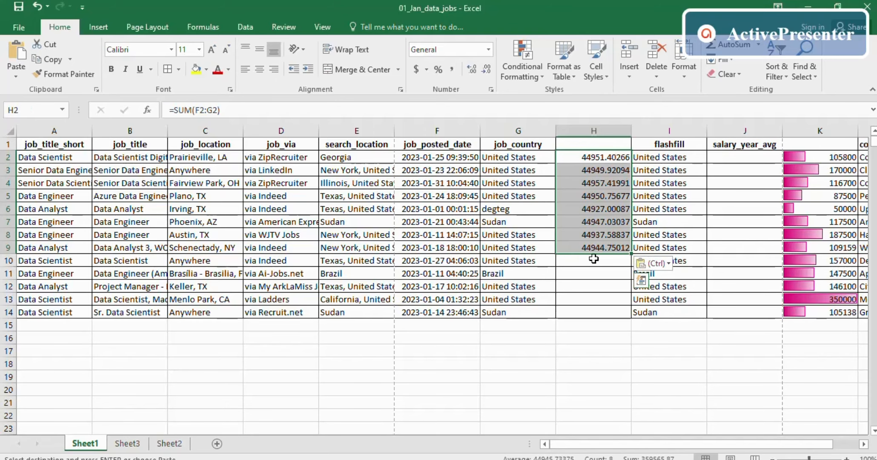
key(alt)
- On Sheet2, copy the totals C2:C9
click(166, 447)
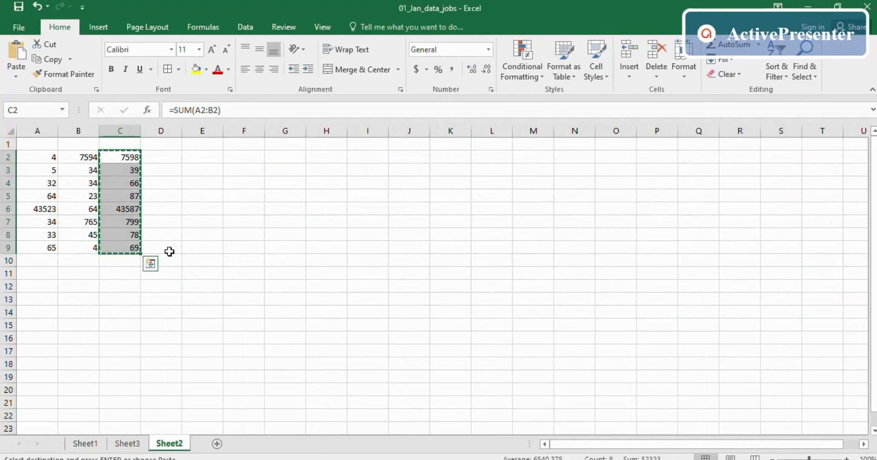
double_click(254, 208)
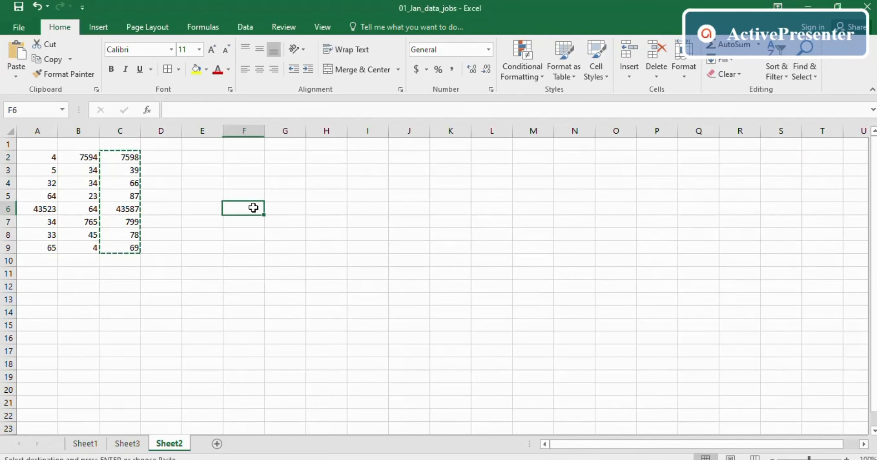
click(121, 156)
drag(121, 156, 118, 241)
key(ctrl+c)
- Back on Sheet1, paste over H2:H10 and undo the paste
key(alt+Tab)
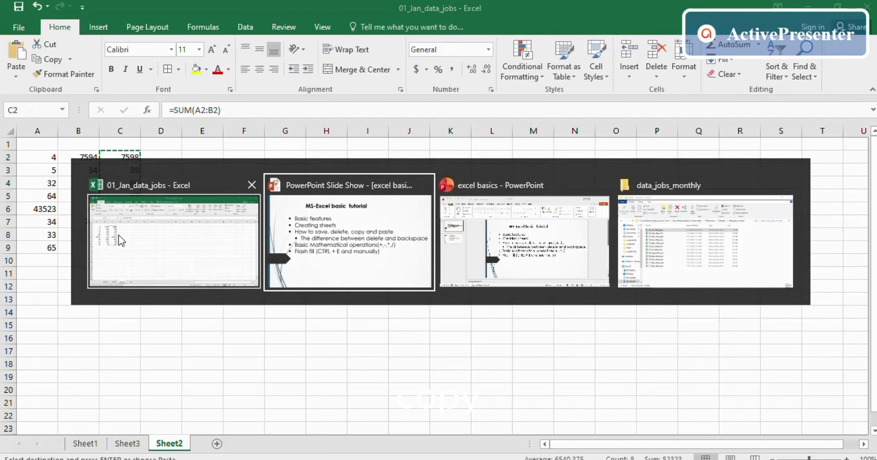
click(176, 239)
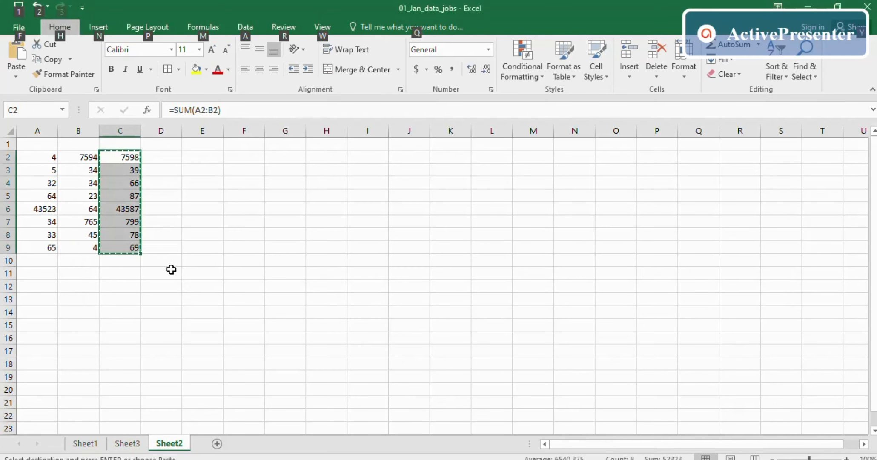
click(87, 443)
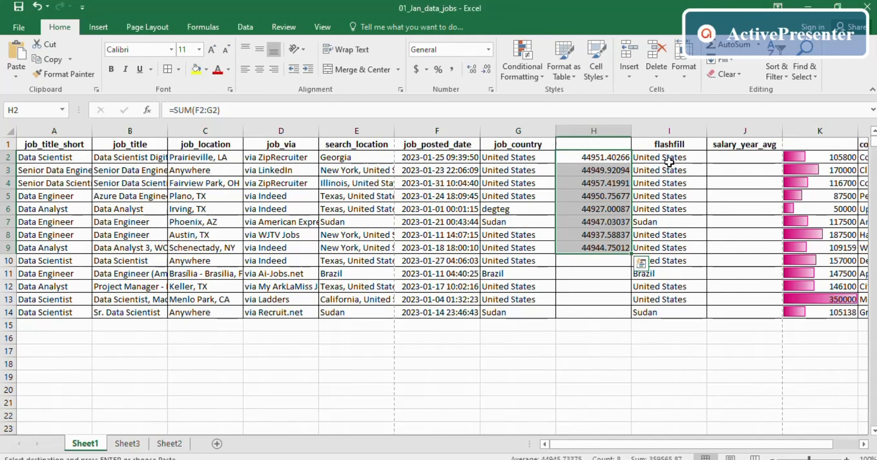
click(584, 288)
drag(592, 155, 592, 255)
key(ctrl+v)
key(ctrl+z)
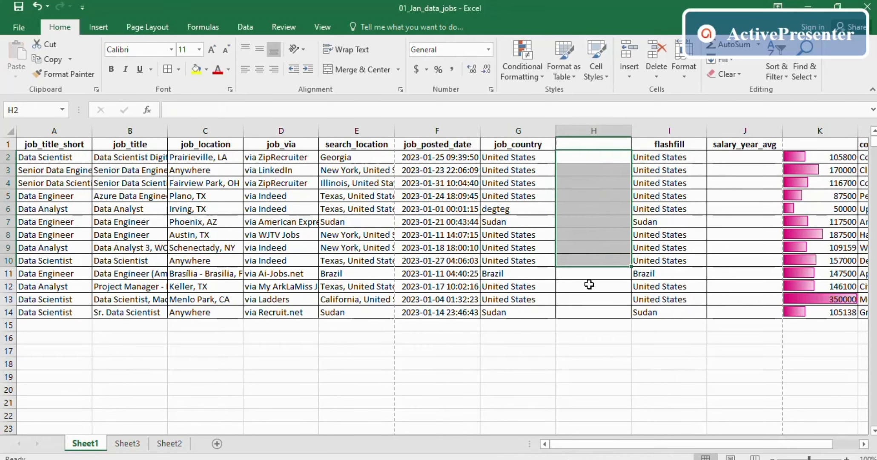
- Copy Sheet2's C2:C9 again and paste into Sheet1's H2:H9 as =SUM(F2:G2)-style formulas
right_click(573, 158)
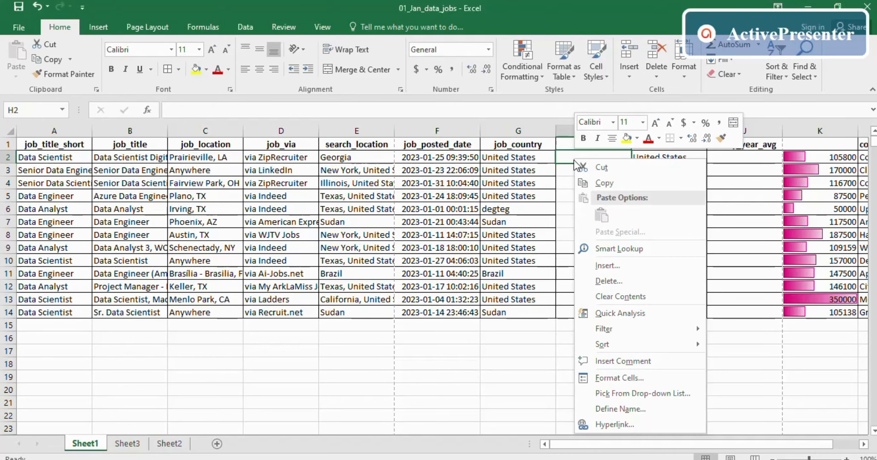
key(Escape)
click(169, 443)
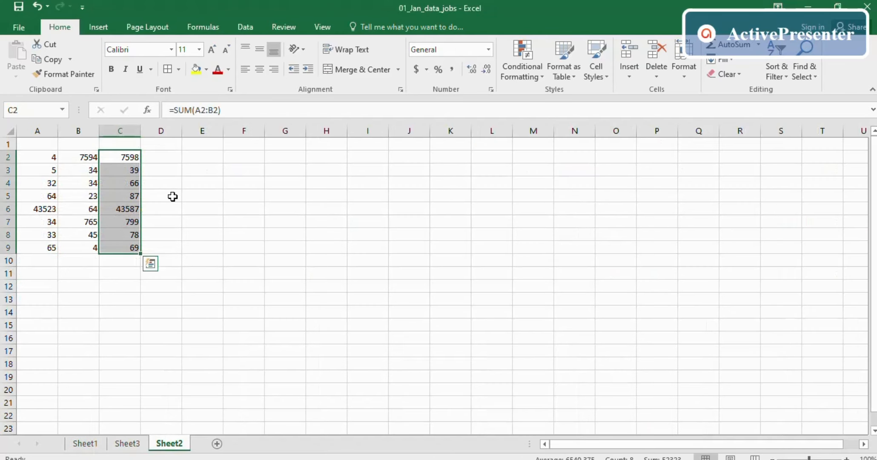
key(ctrl+c)
click(84, 445)
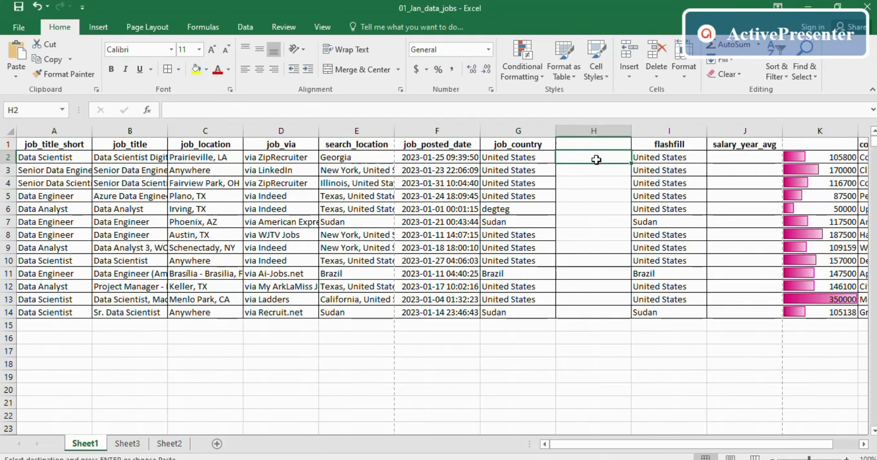
key(ctrl+v)
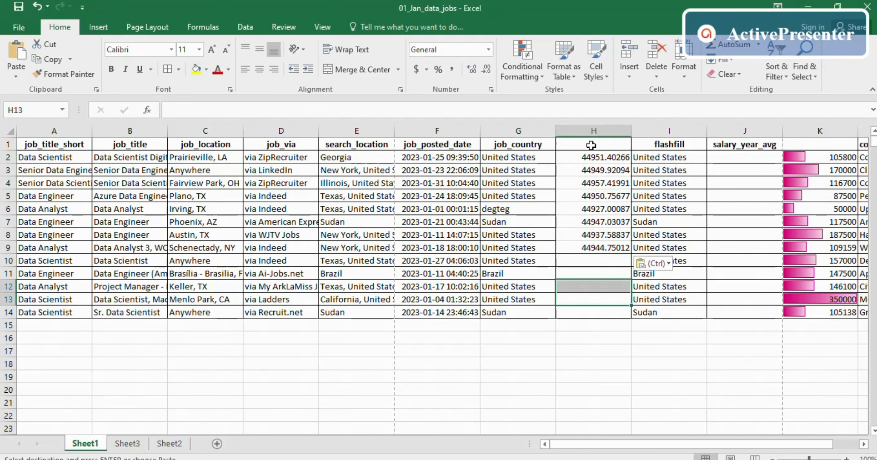
drag(593, 158, 587, 249)
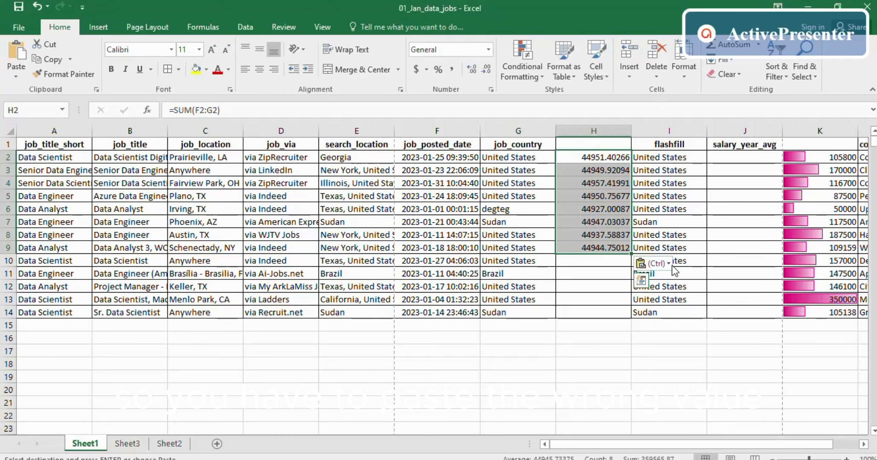
- Convert column H's pasted formulas to plain values like 7598, 39 and 66, and check them
click(671, 264)
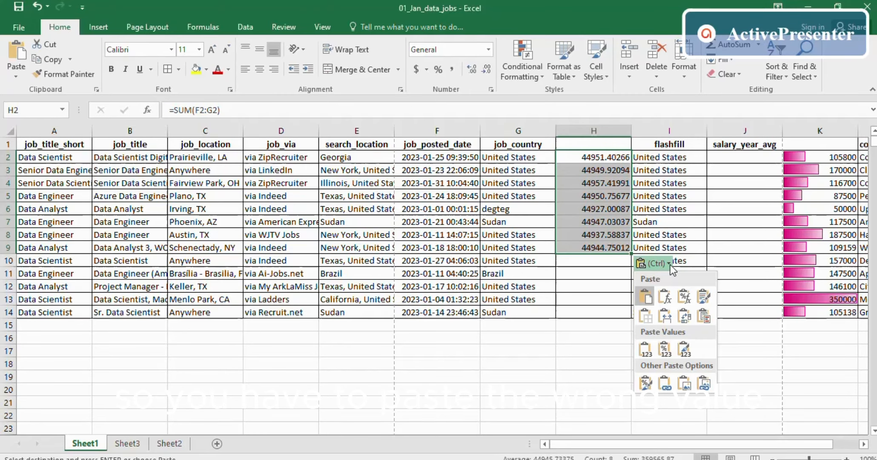
click(648, 351)
click(603, 232)
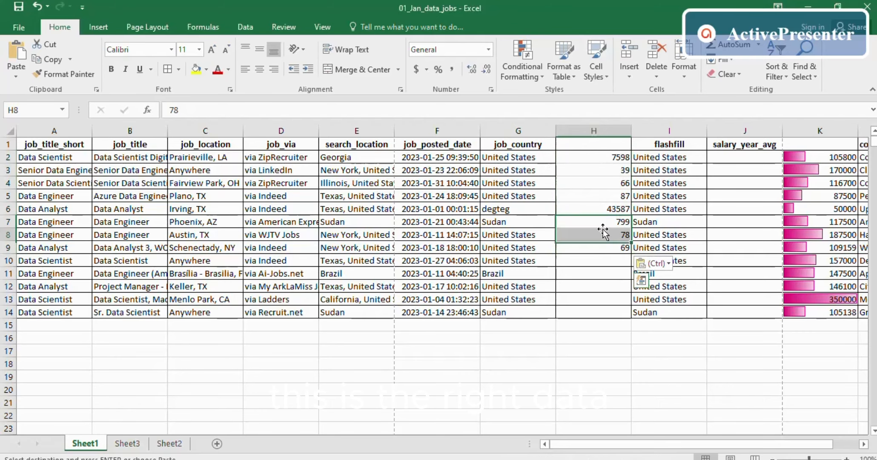
drag(603, 156, 603, 243)
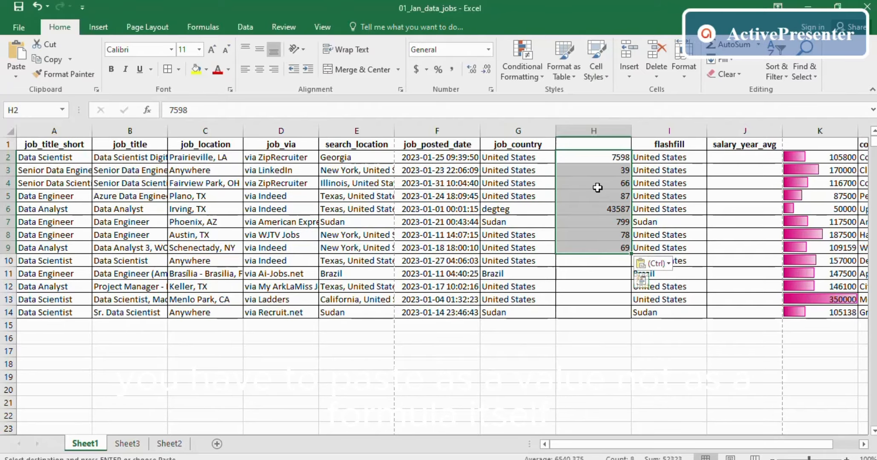
click(596, 174)
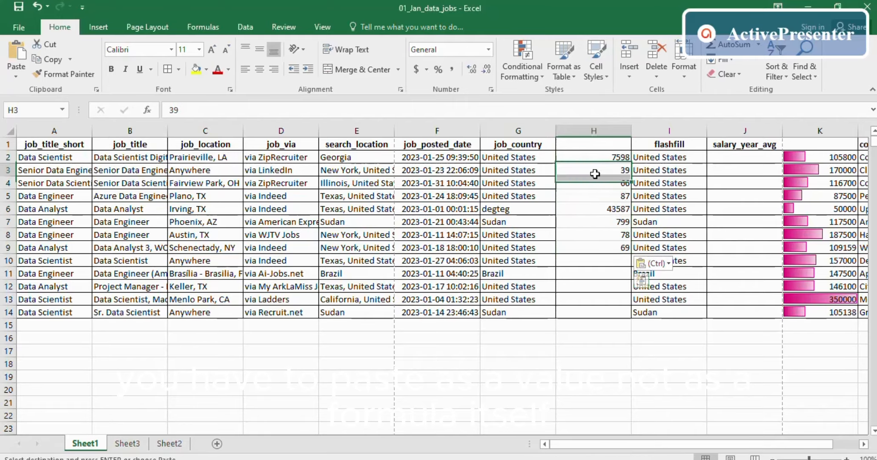
click(598, 159)
drag(597, 159, 597, 247)
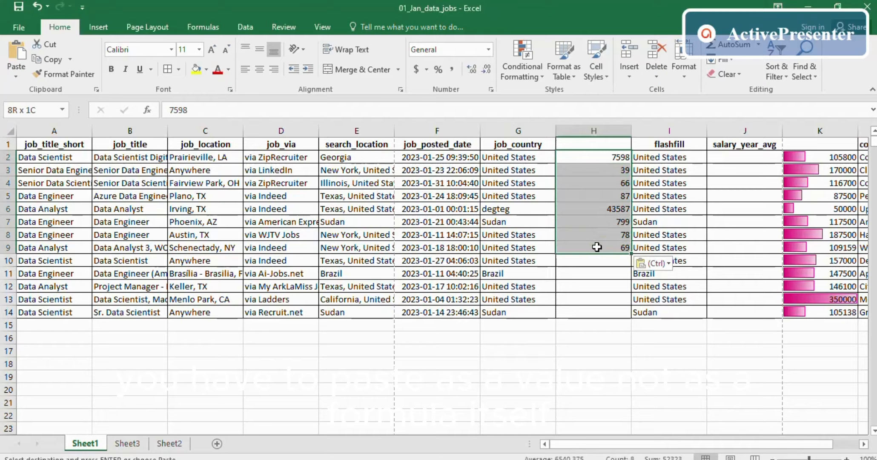
click(596, 273)
- Clear H2:H9, then glance at the tutorial slides and return to Excel
drag(612, 160, 609, 248)
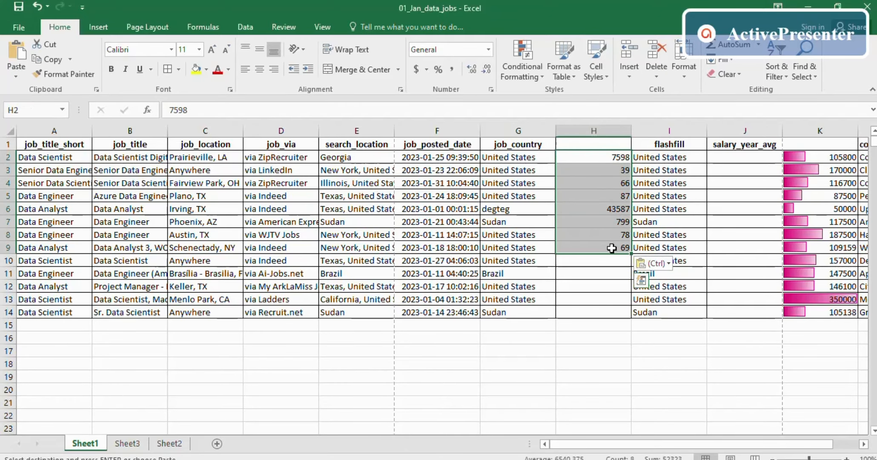
key(Delete)
click(585, 334)
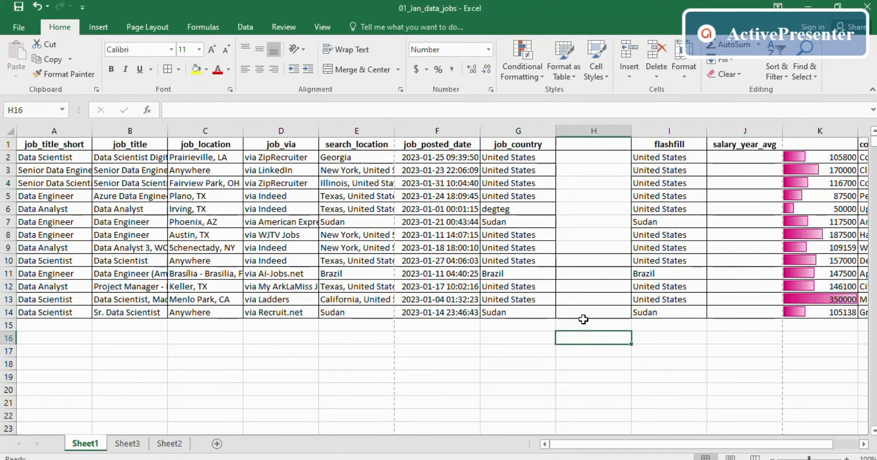
key(alt+Tab)
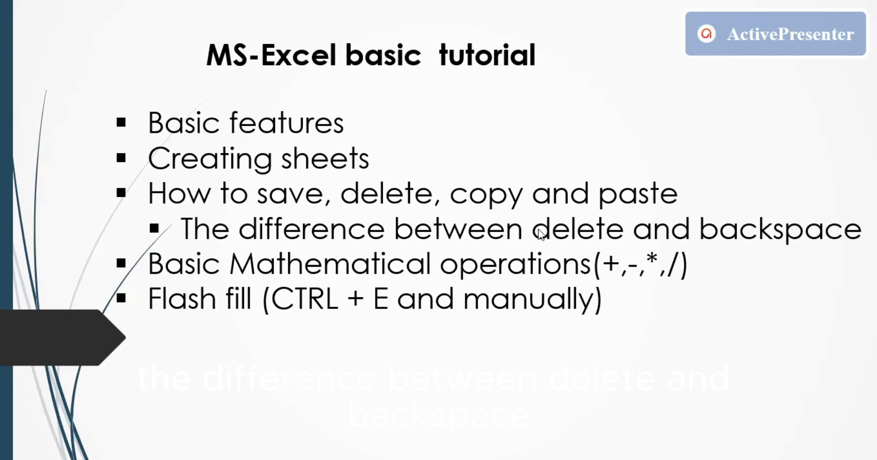
key(alt+Tab)
- Clear the flashfill entries I2:I15 with Delete, then restore them with Ctrl+Z
click(736, 311)
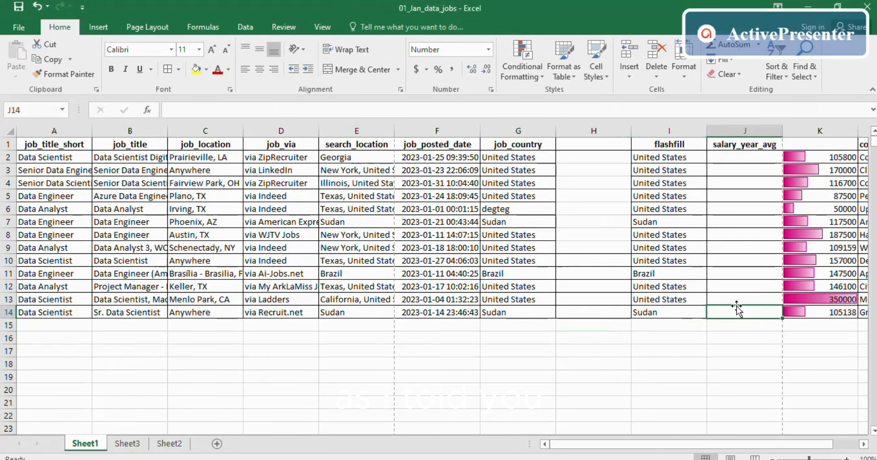
drag(655, 157, 652, 319)
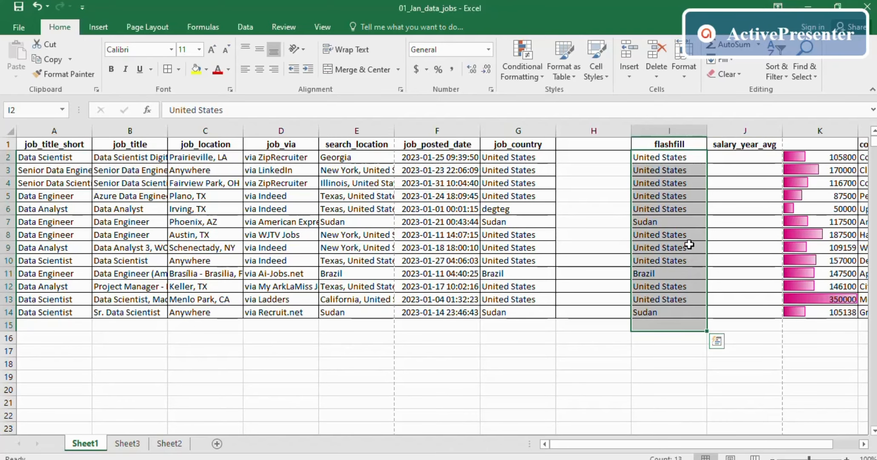
key(Delete)
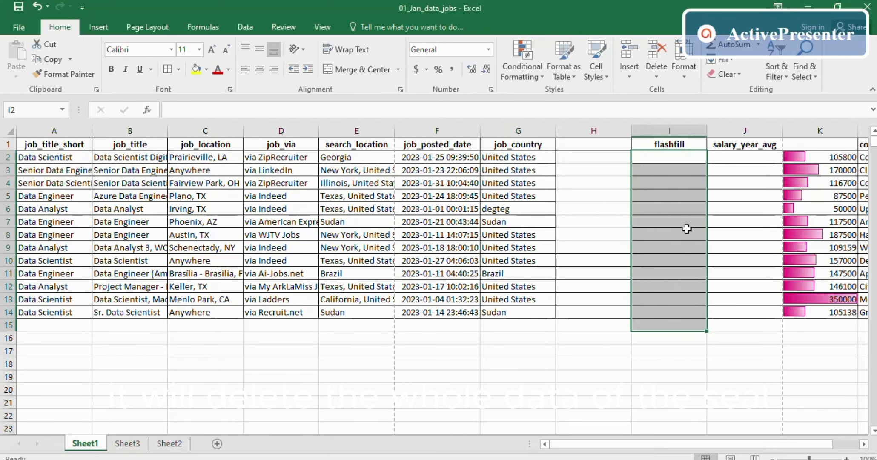
click(677, 209)
key(ctrl+z)
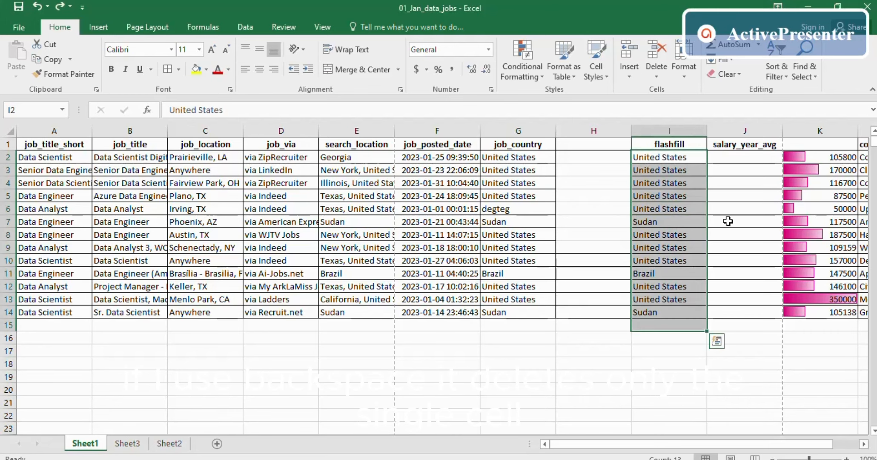
- Empty I2 with Backspace, refill United States via Flash Fill, and switch to the tutorial slides
key(BackSpace)
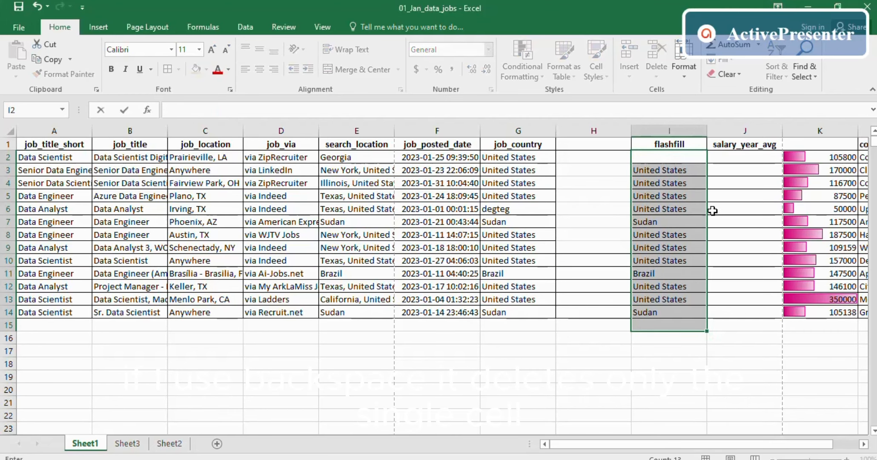
click(716, 198)
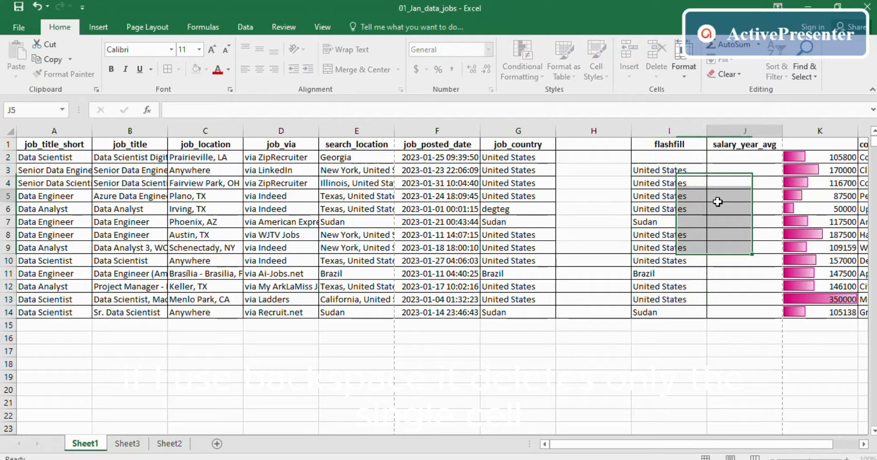
click(657, 203)
key(ctrl+e)
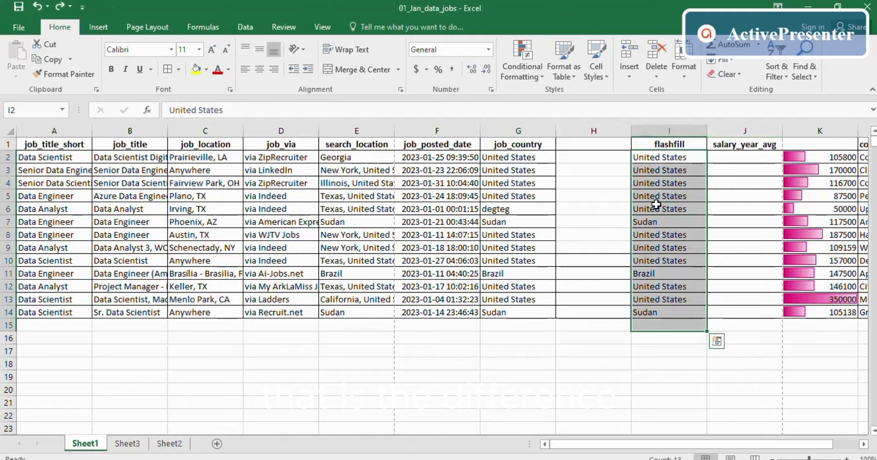
key(alt+Tab)
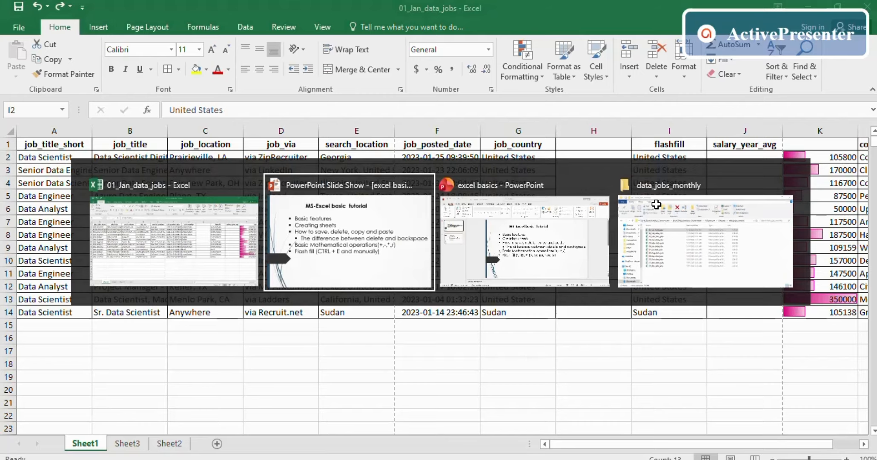
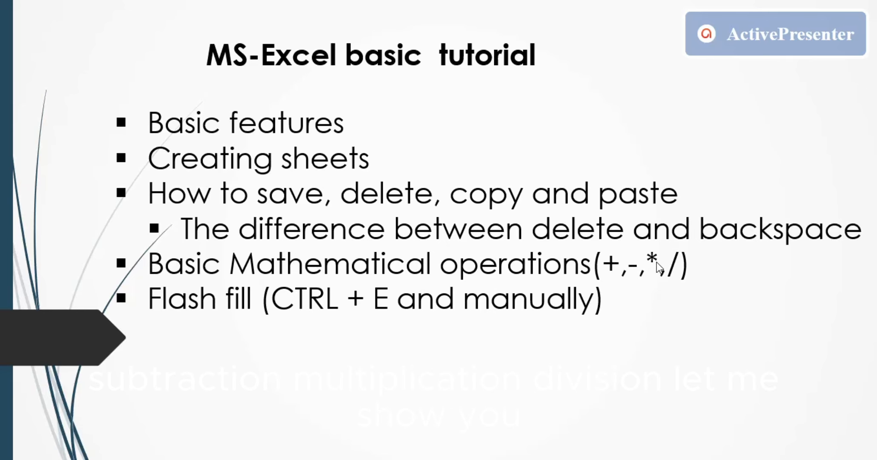
- Return from the tutorial outline slide to the 01_Jan_data_jobs workbook in Excel
key(alt+Tab)
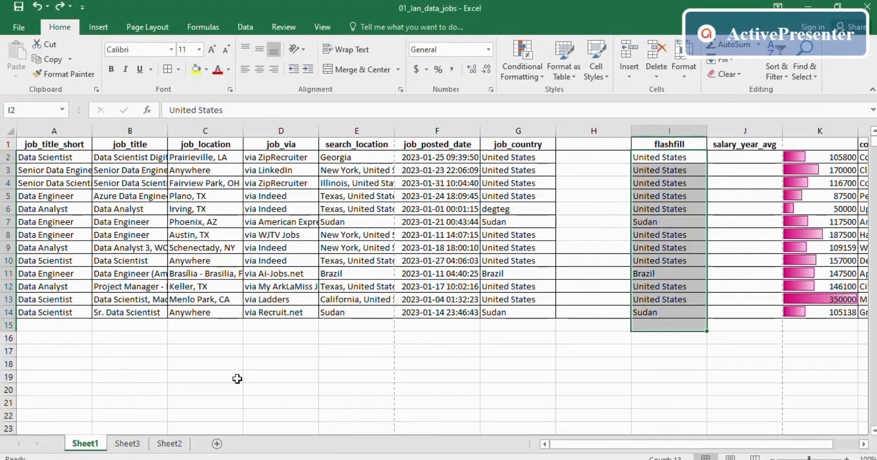
- Enter 23 in B18 and 32 in B19, then start a formula with = in D20
click(145, 365)
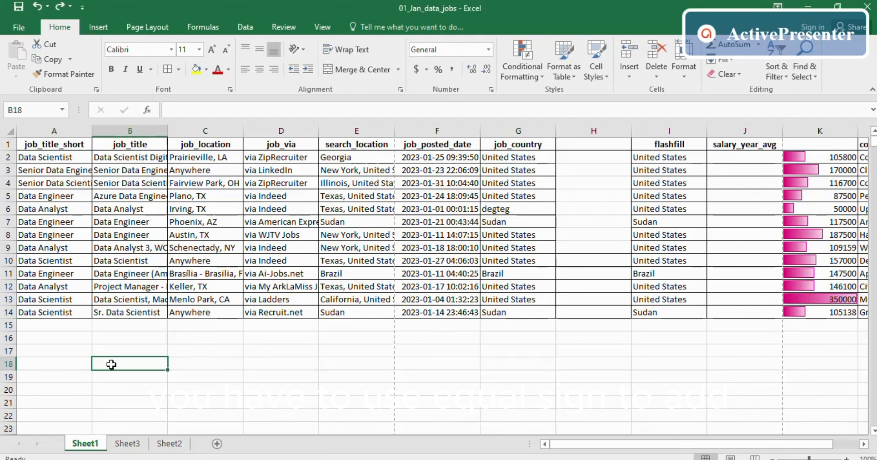
click(199, 364)
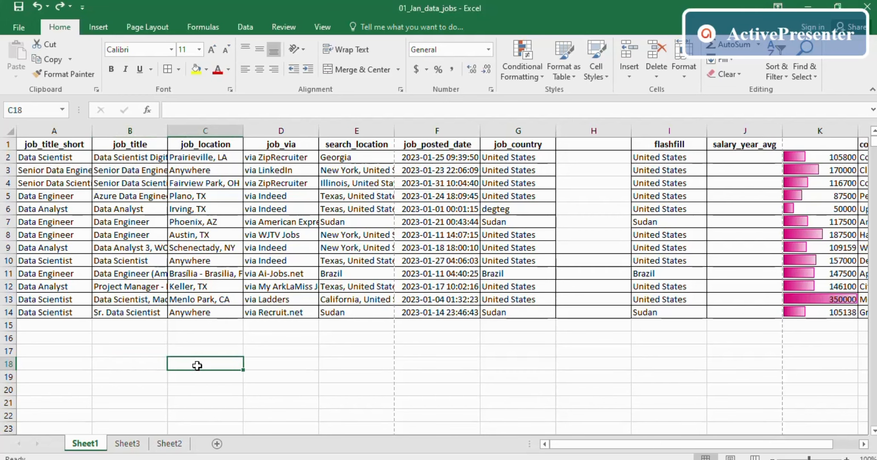
click(134, 363)
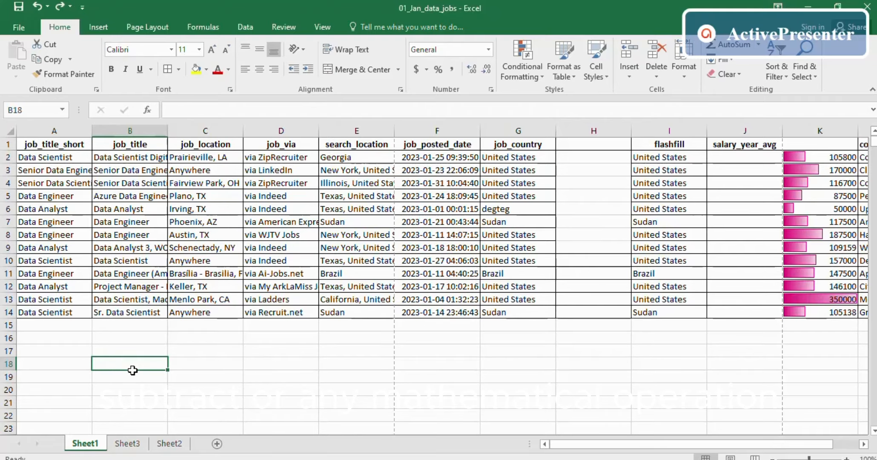
text(23)
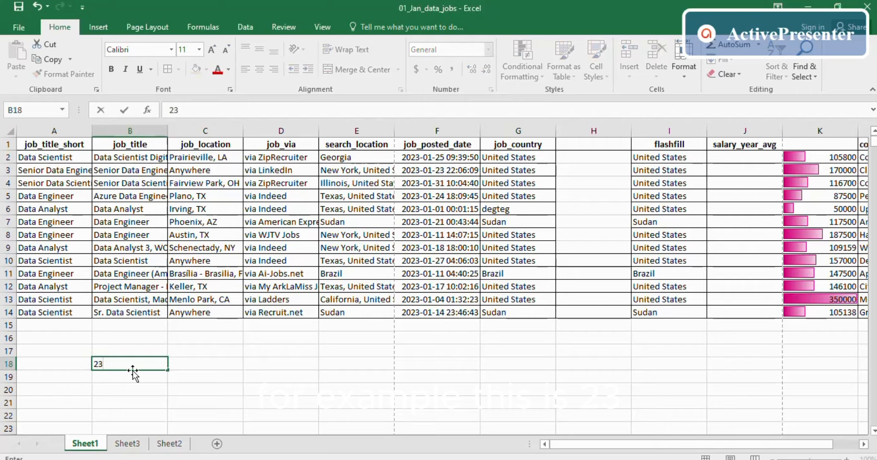
key(Return)
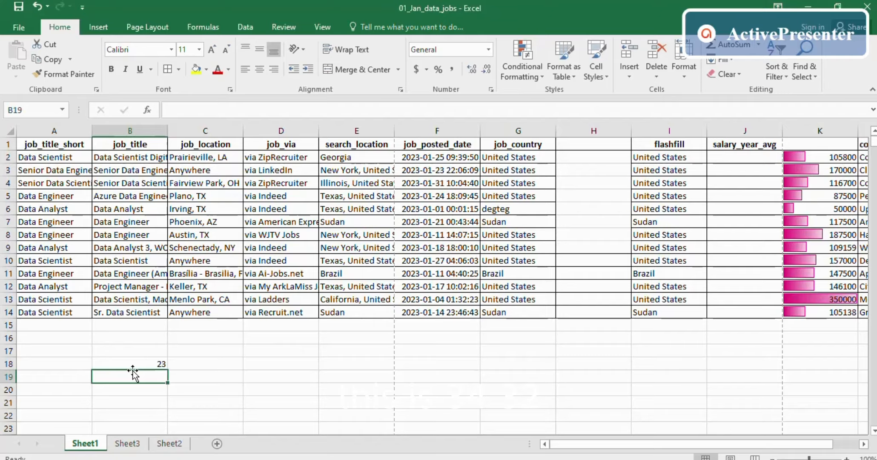
text(32)
key(Return)
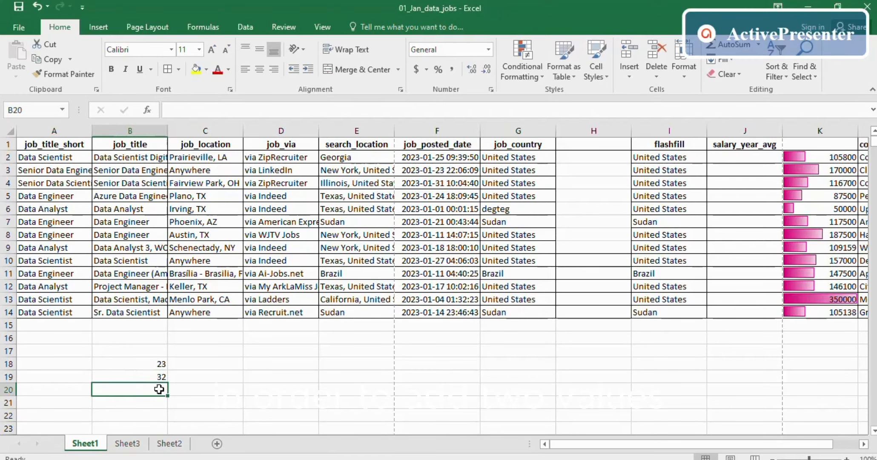
click(277, 388)
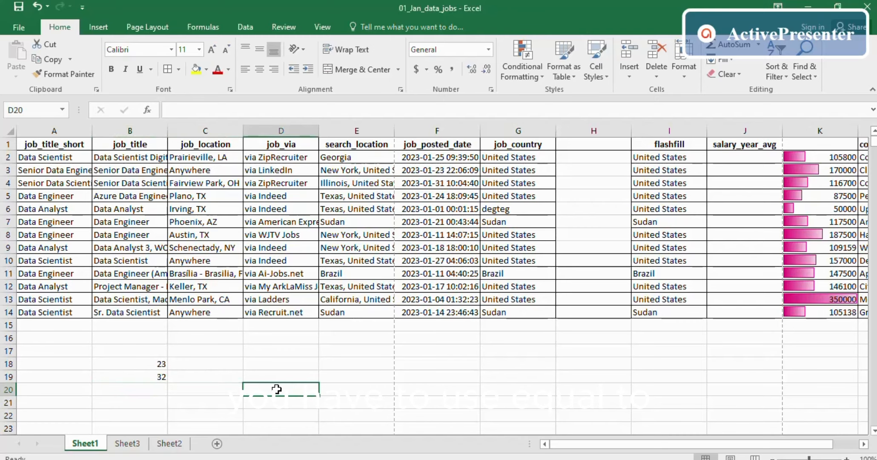
text(=)
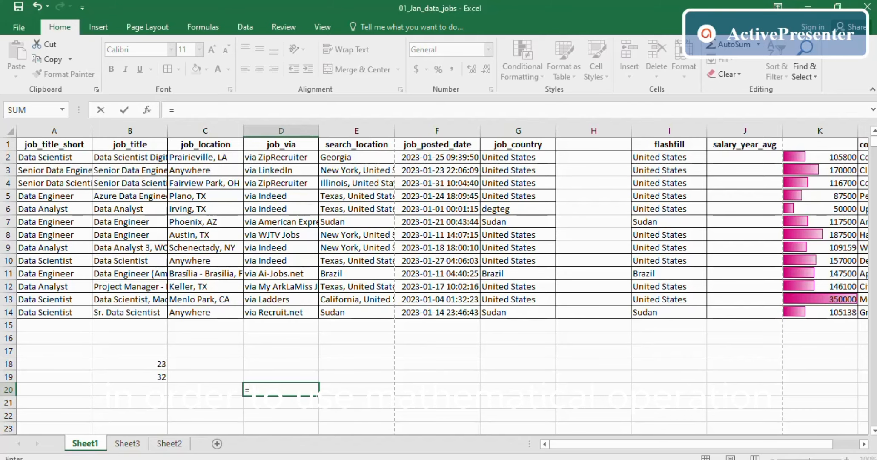
- Complete D20 as =B18+B19 so it shows 55
click(155, 362)
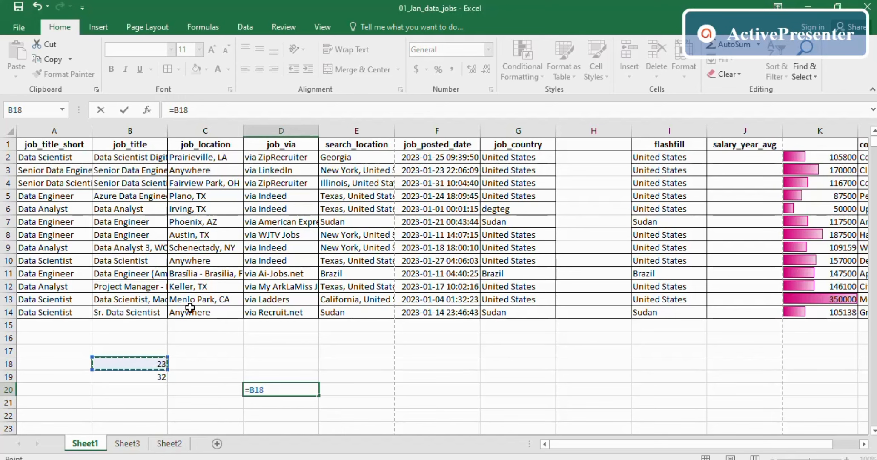
text(+)
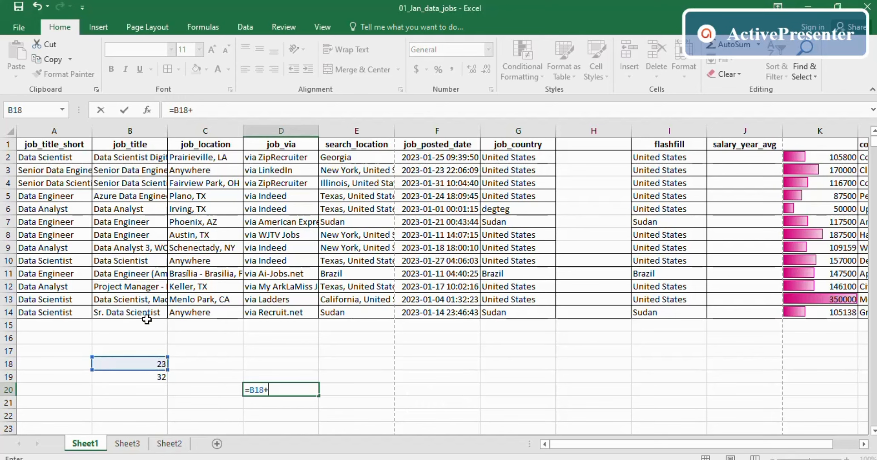
click(141, 377)
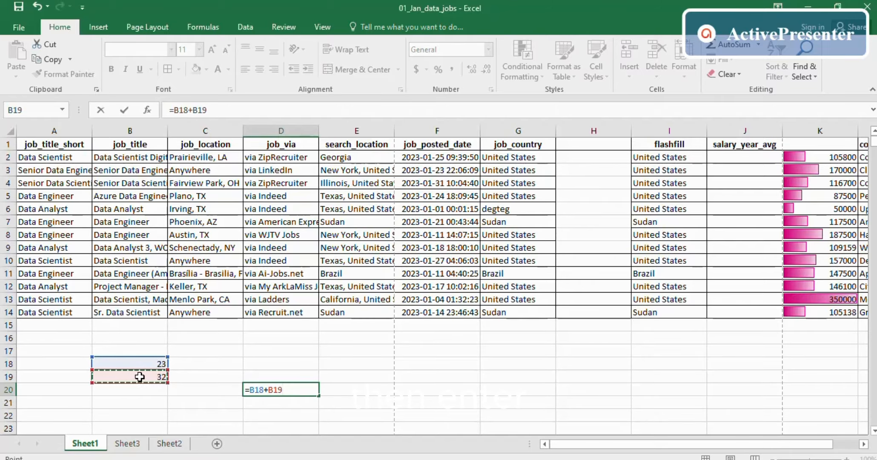
key(Return)
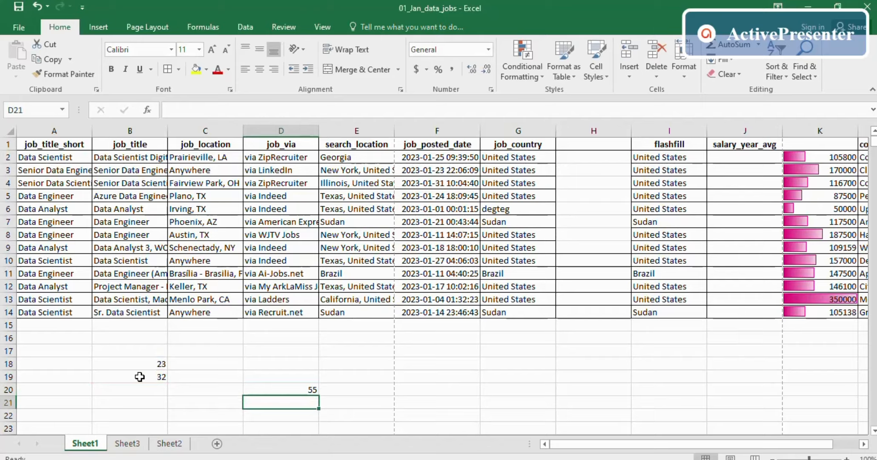
- Remove the = from D20 so it shows plain text B18+B19, then restore the formula
click(272, 390)
double_click(273, 390)
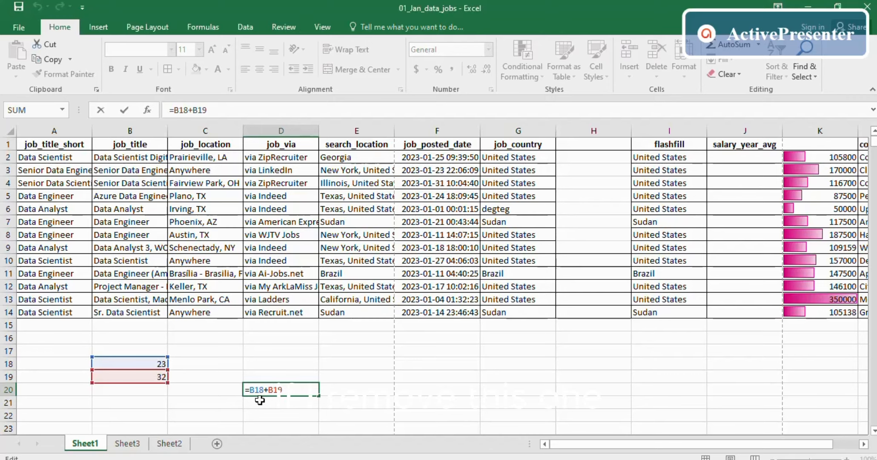
click(177, 111)
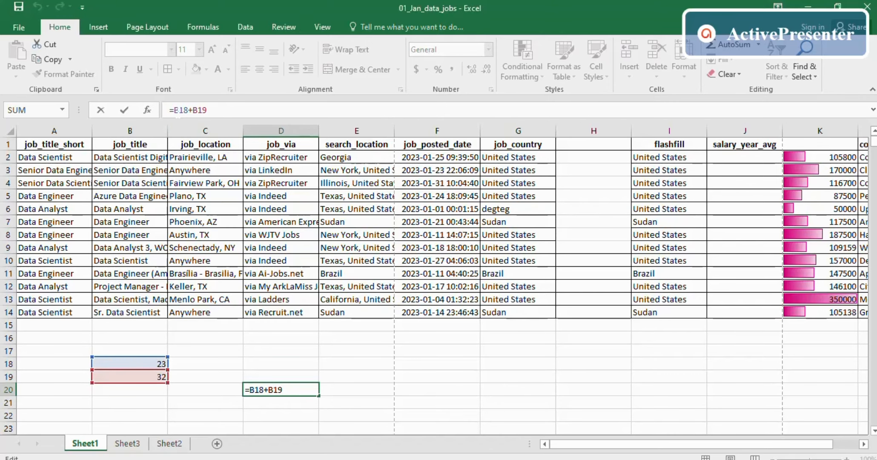
key(BackSpace)
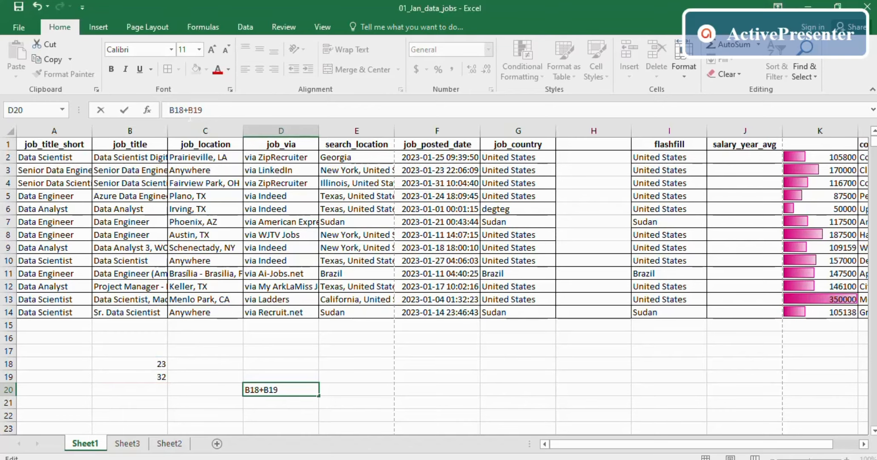
key(Return)
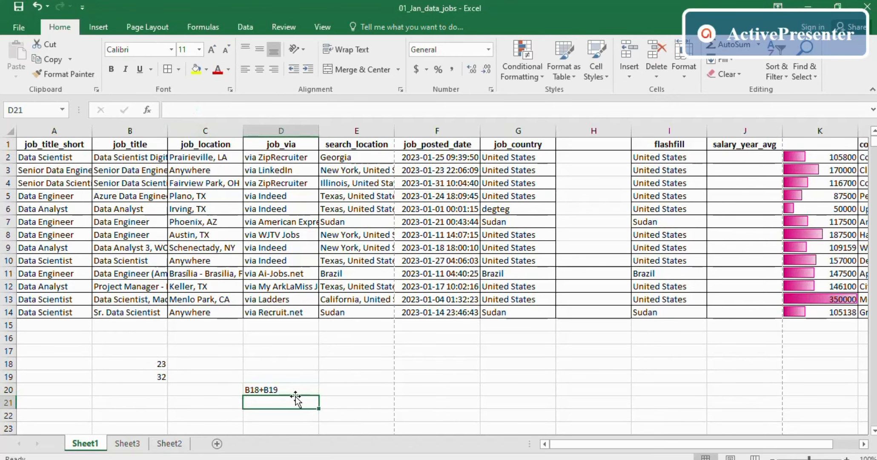
click(276, 389)
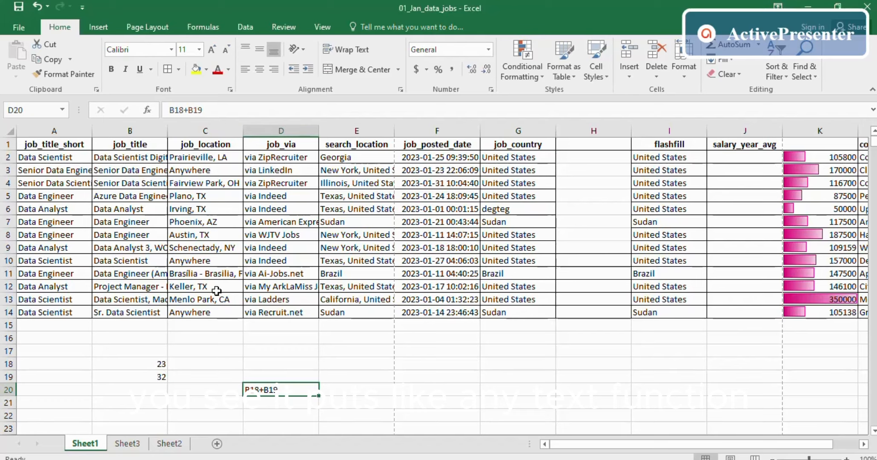
click(172, 111)
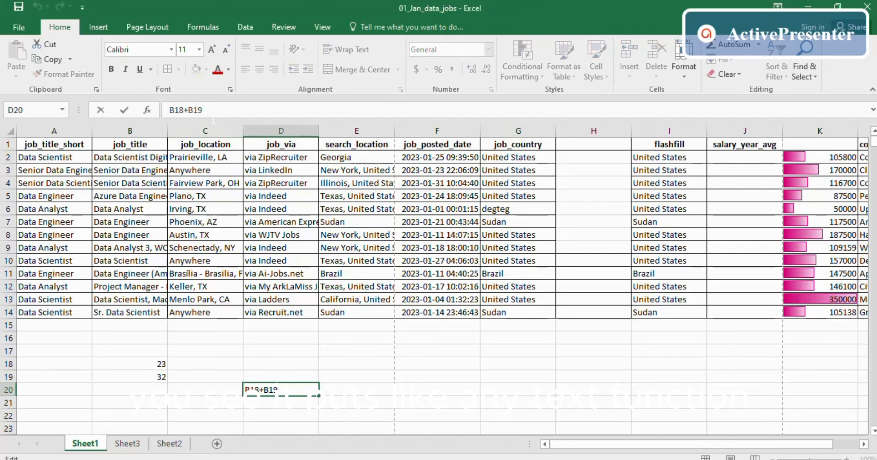
text(=)
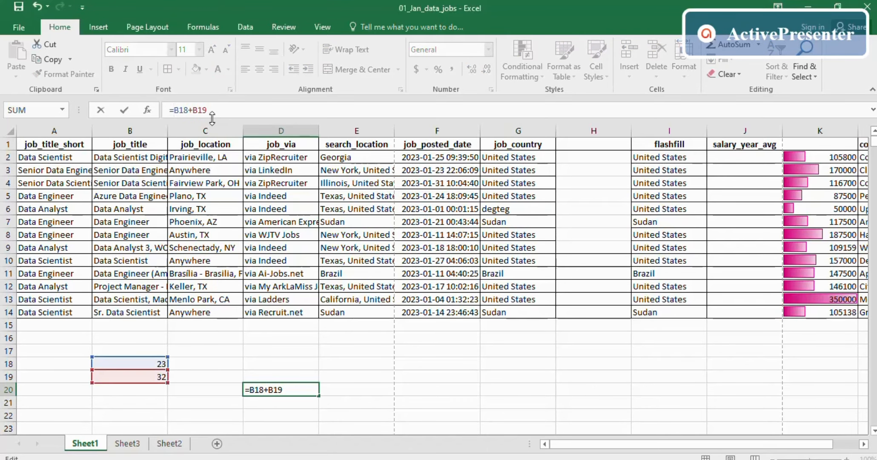
key(Return)
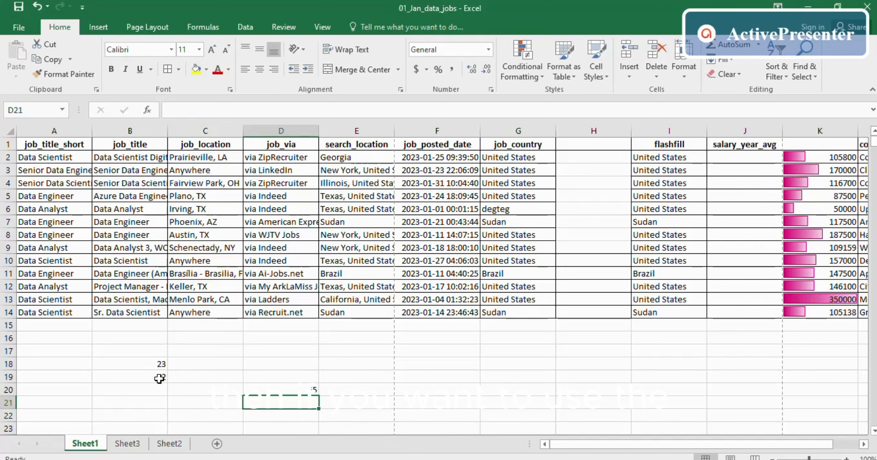
- Change D20 to subtract B19 from B18, giving -9
click(254, 390)
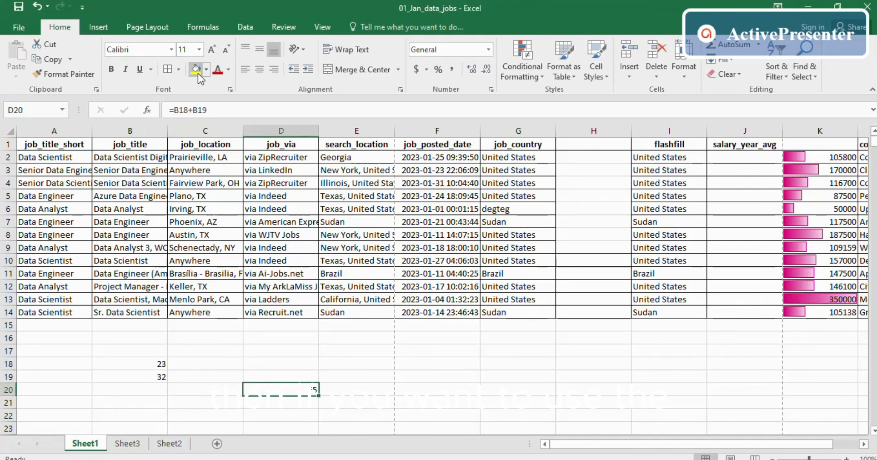
click(192, 110)
key(BackSpace)
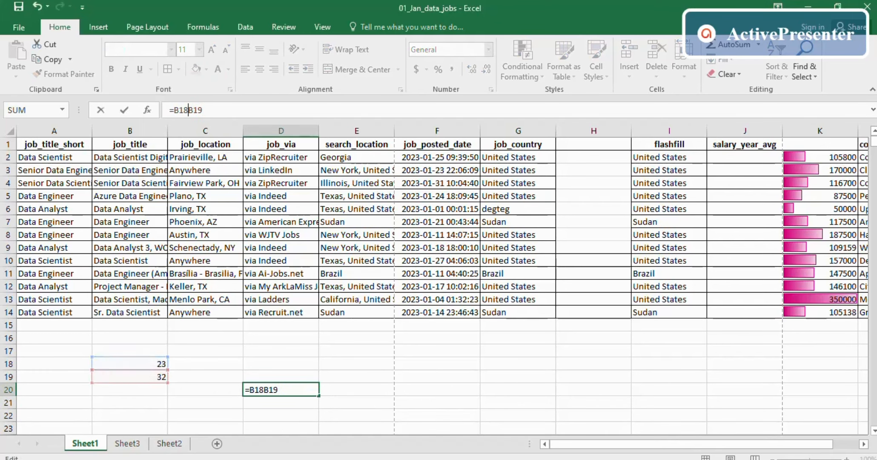
text(-)
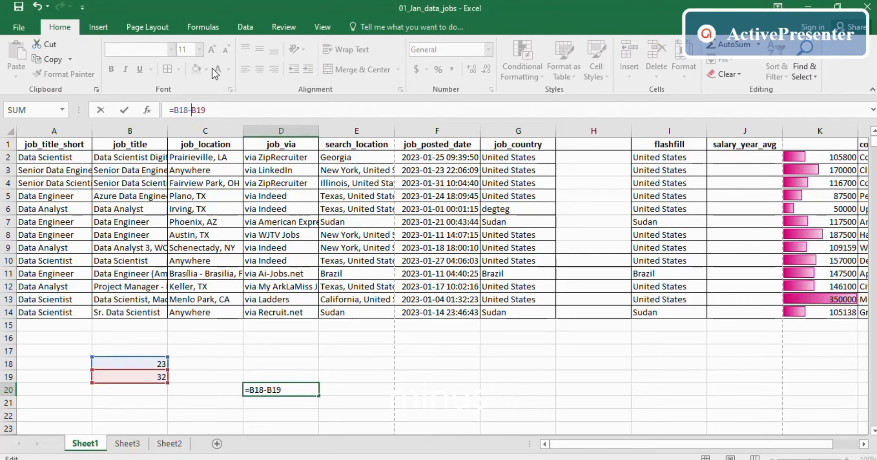
key(Return)
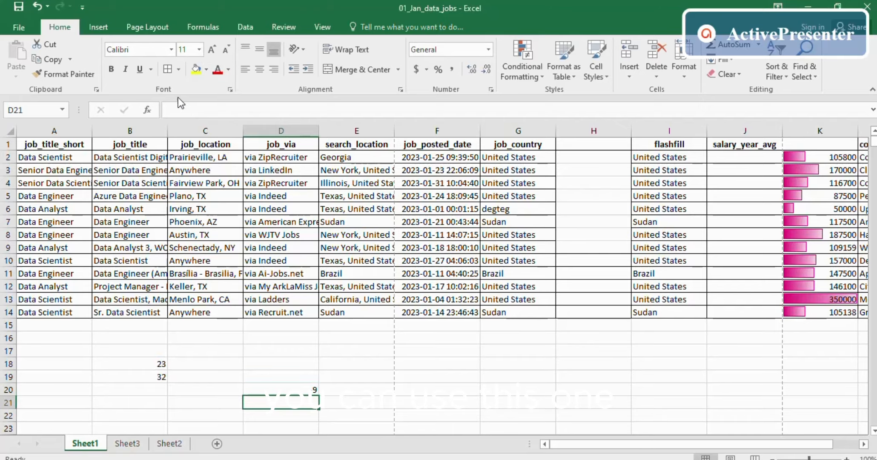
- Change D20 to multiply B18 by B19, giving 736
click(258, 390)
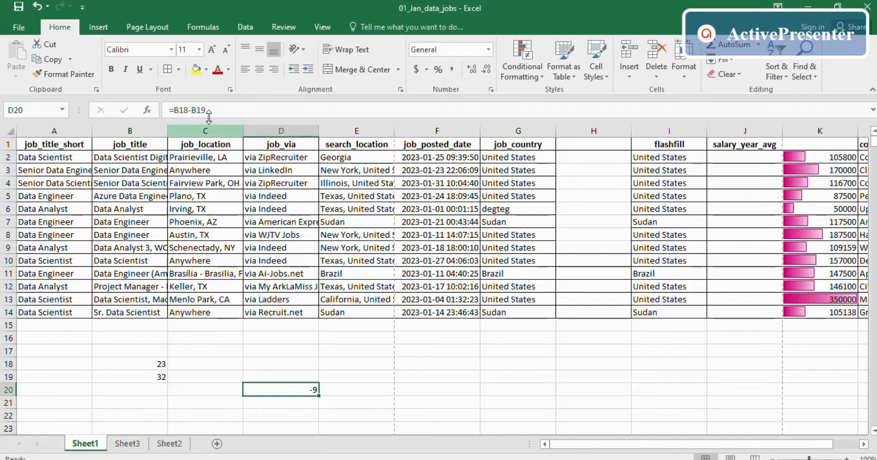
click(188, 110)
click(192, 110)
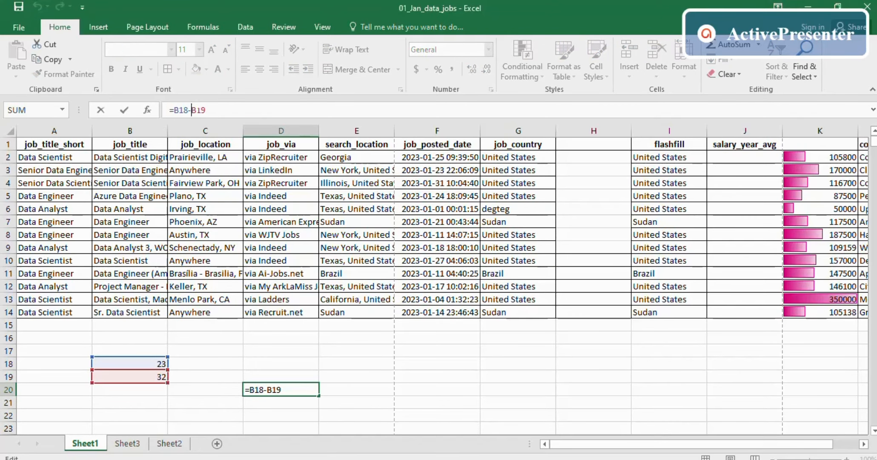
key(BackSpace)
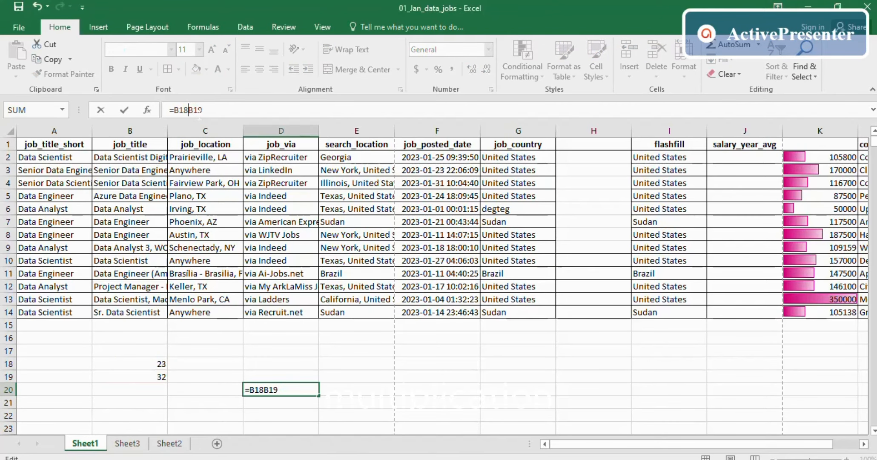
text(*)
key(Return)
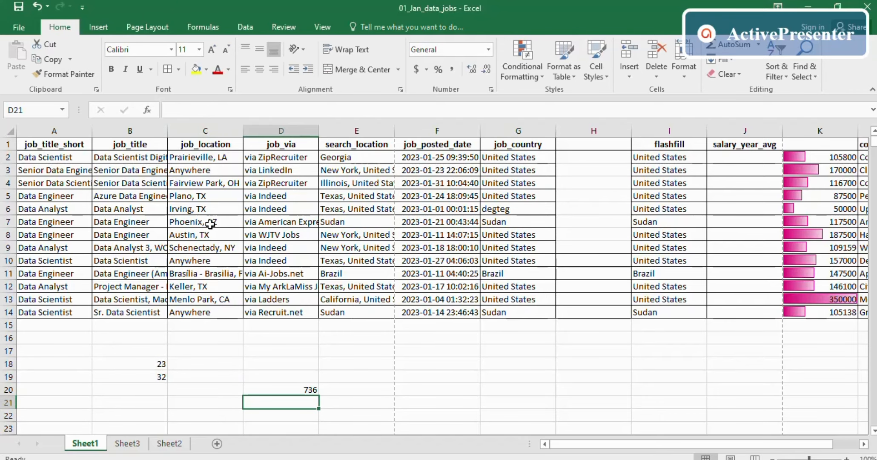
- Change D20 to =B18/B19, showing 0.71875, then glance at the slides and return
click(269, 391)
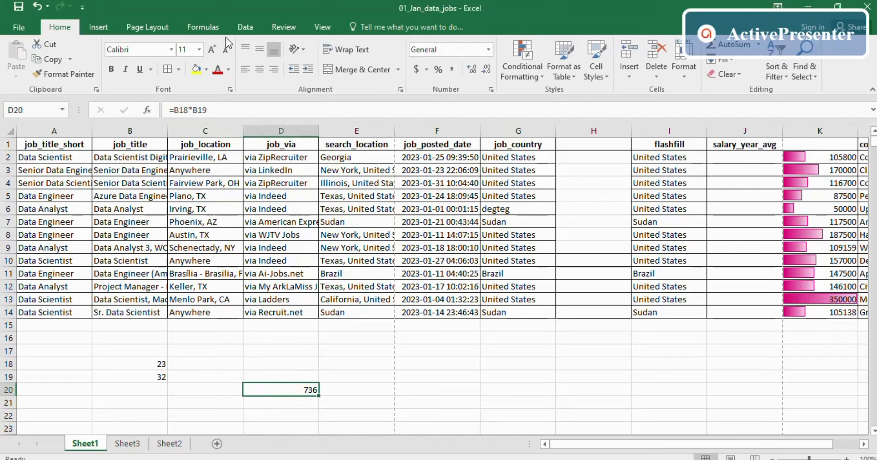
click(193, 109)
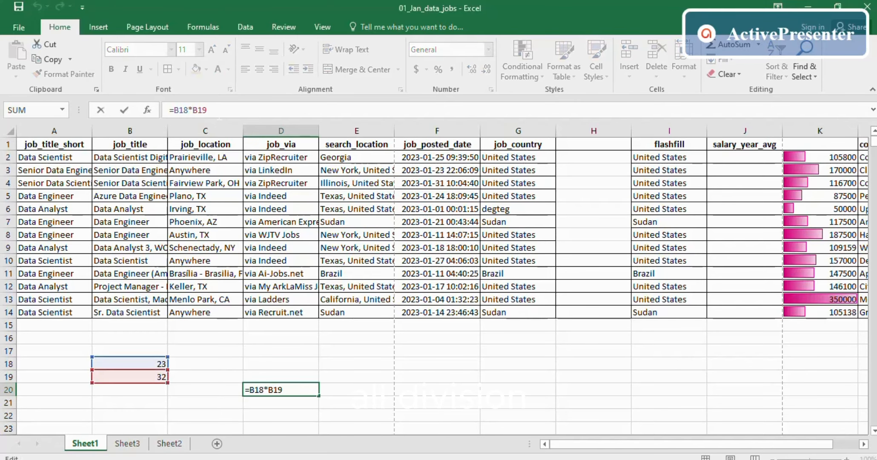
key(BackSpace)
text(/)
key(Return)
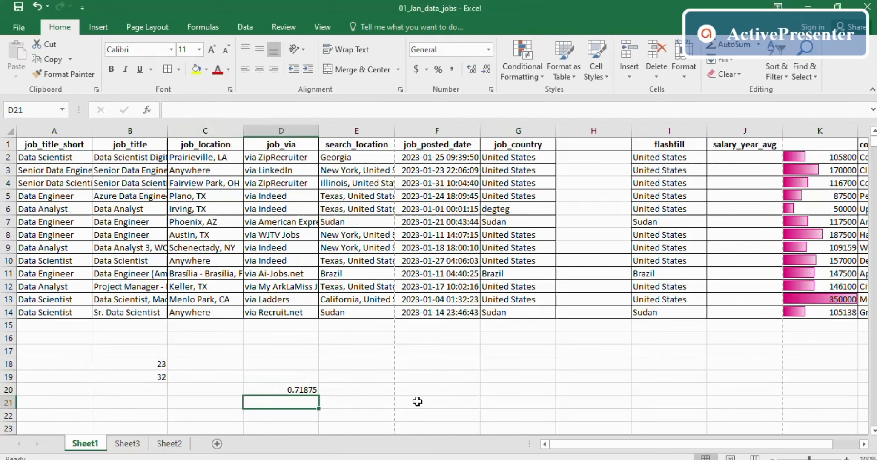
click(399, 392)
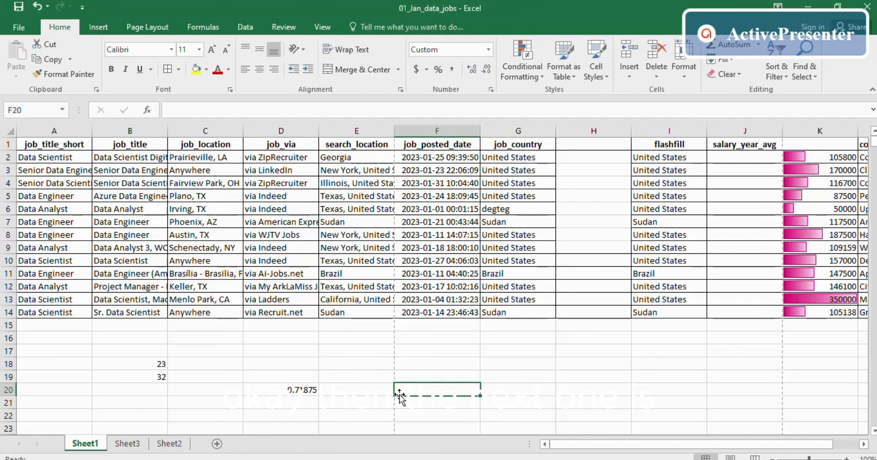
key(alt+Tab)
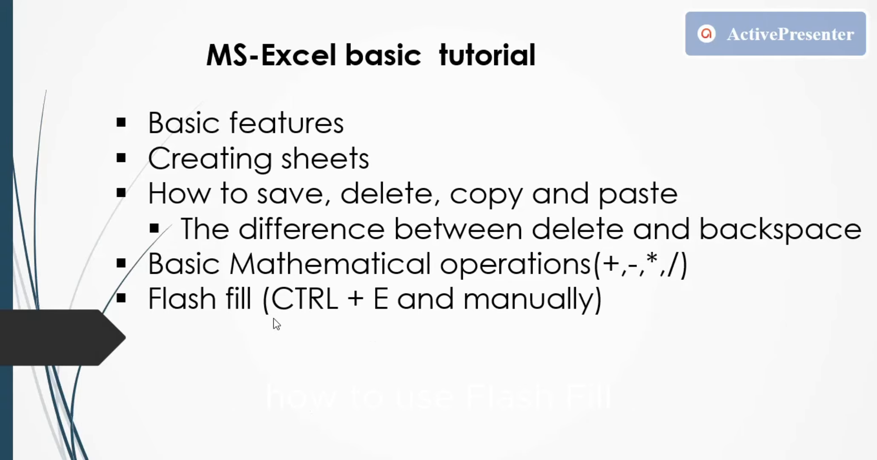
key(alt+Tab)
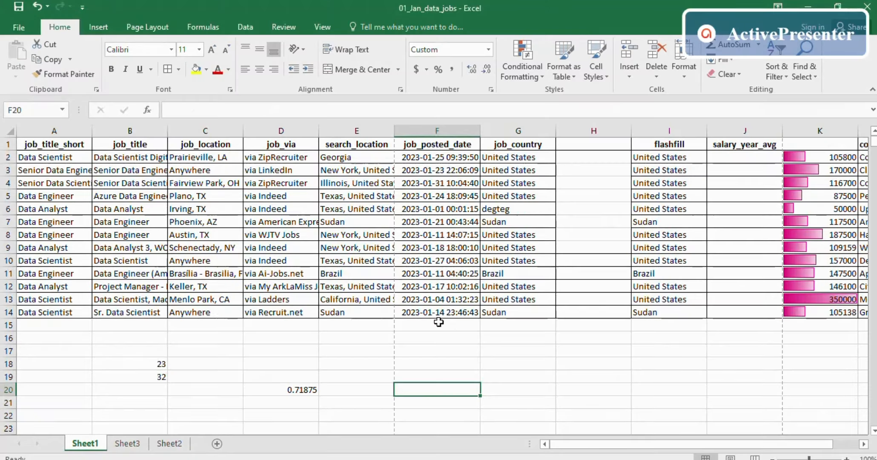
- Delete the empty column H and clear the 13 flashfill country values in H2:H14
key(ctrl+c)
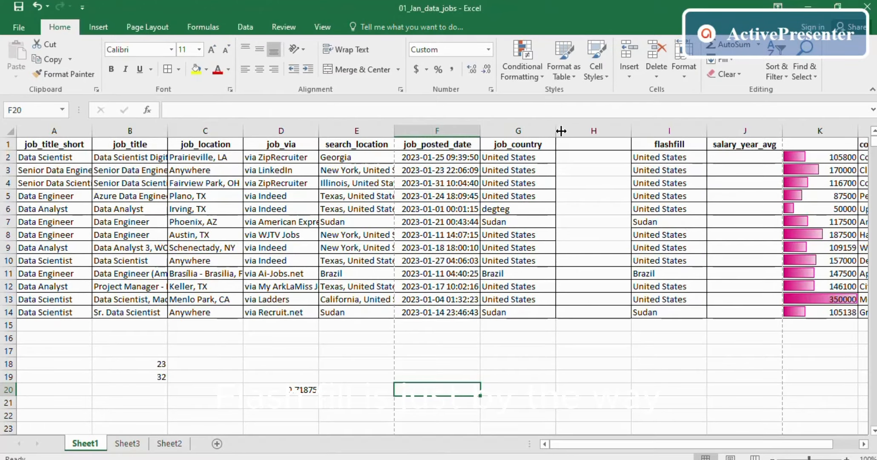
click(584, 159)
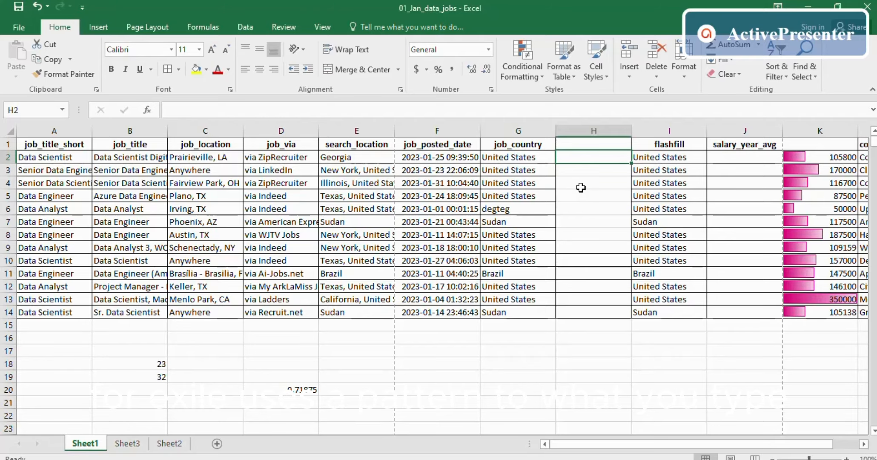
click(574, 143)
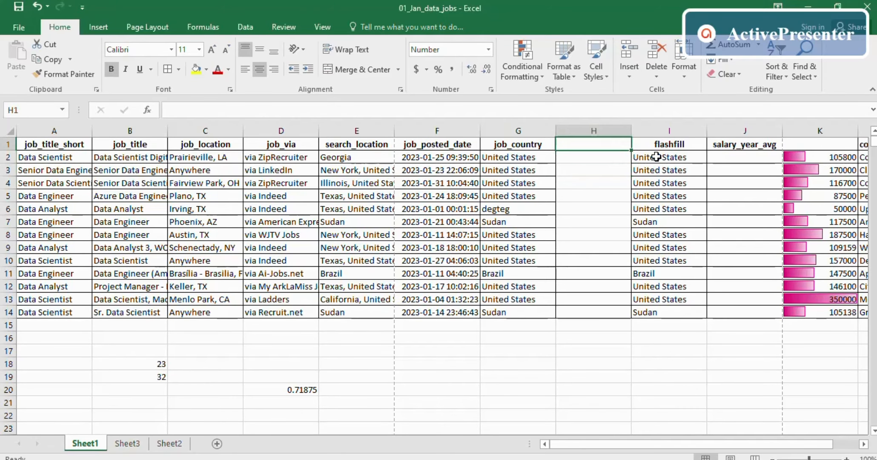
click(593, 130)
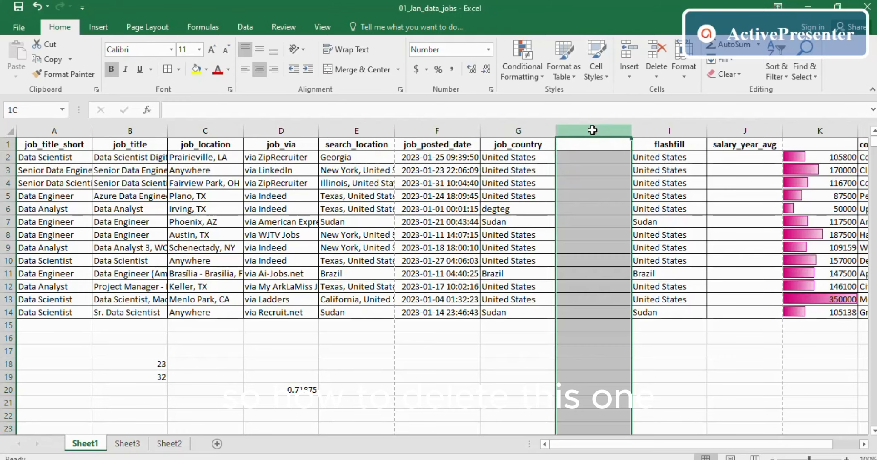
click(656, 53)
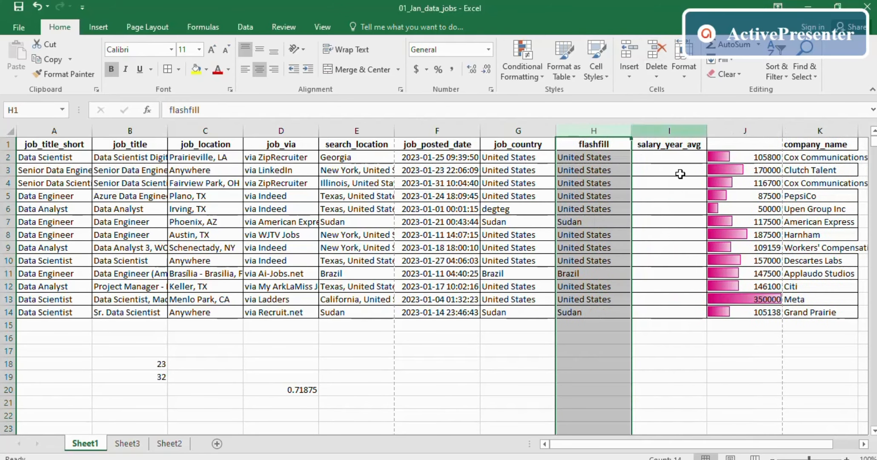
click(656, 170)
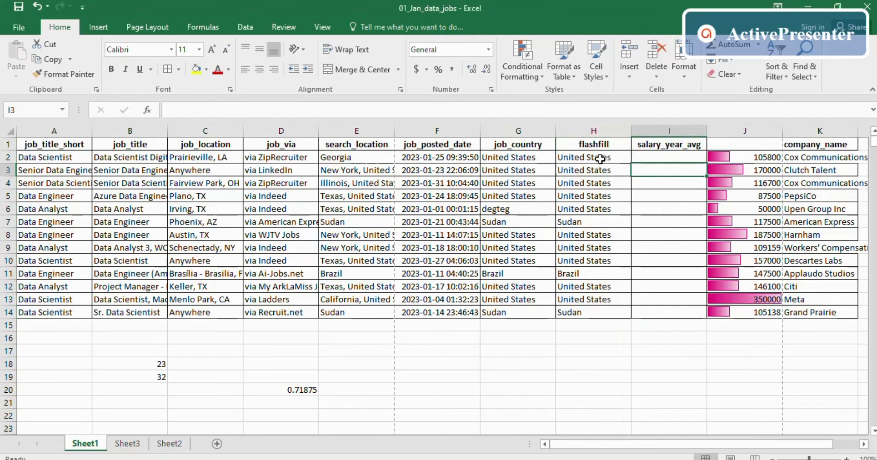
drag(601, 158, 598, 307)
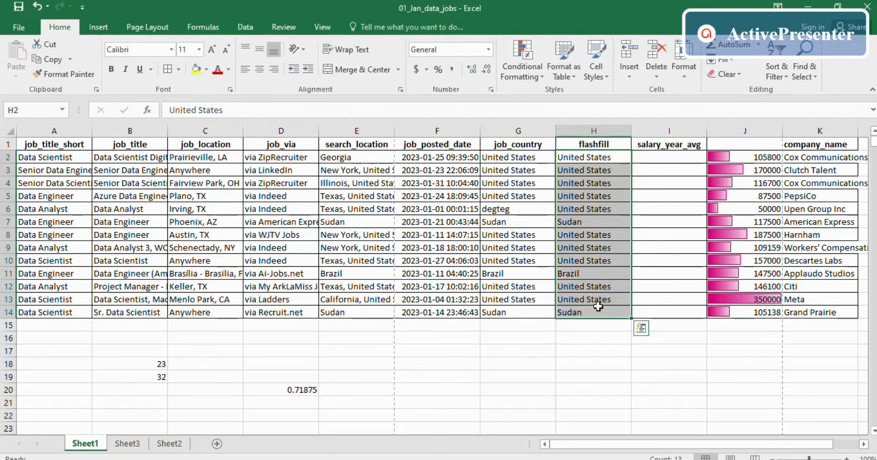
key(Delete)
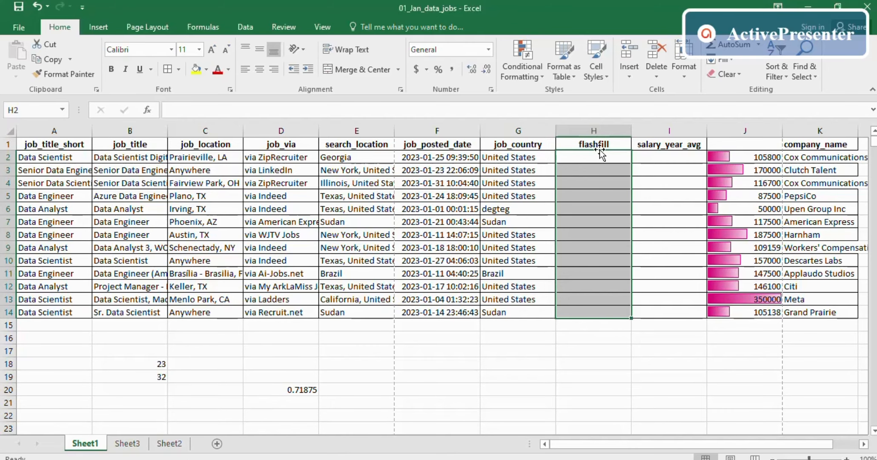
- Enter the example Un in flashfill cells H2 and H3
click(588, 155)
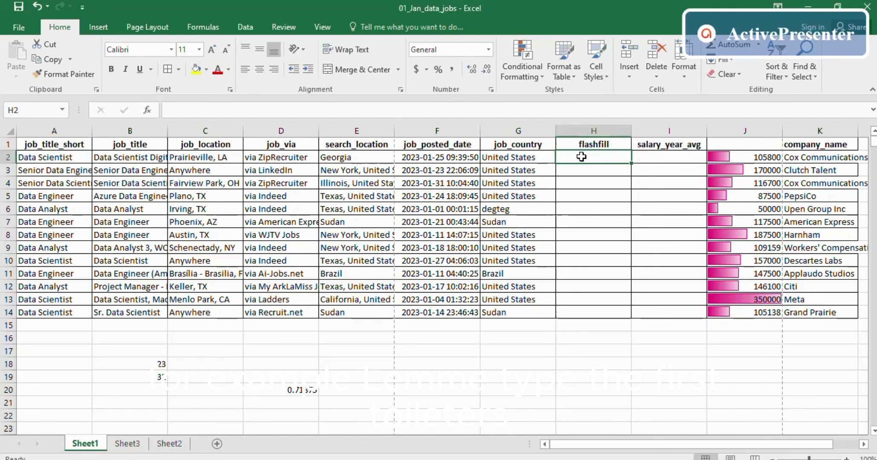
text(Un)
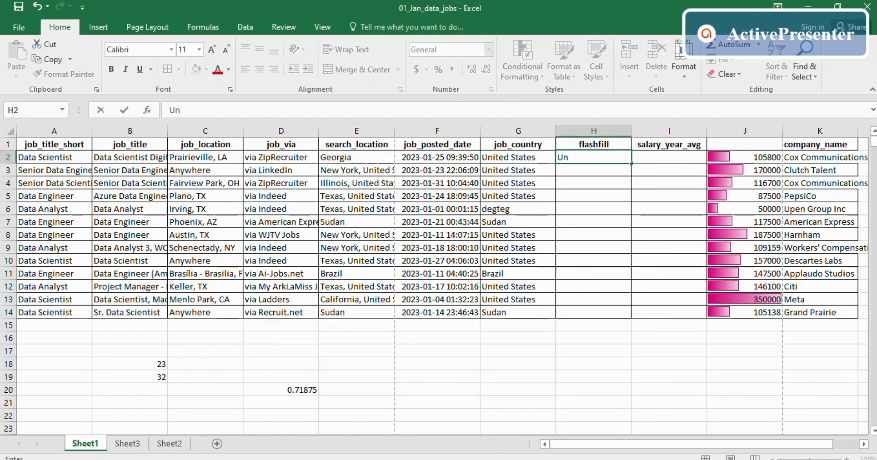
key(Return)
text(UN)
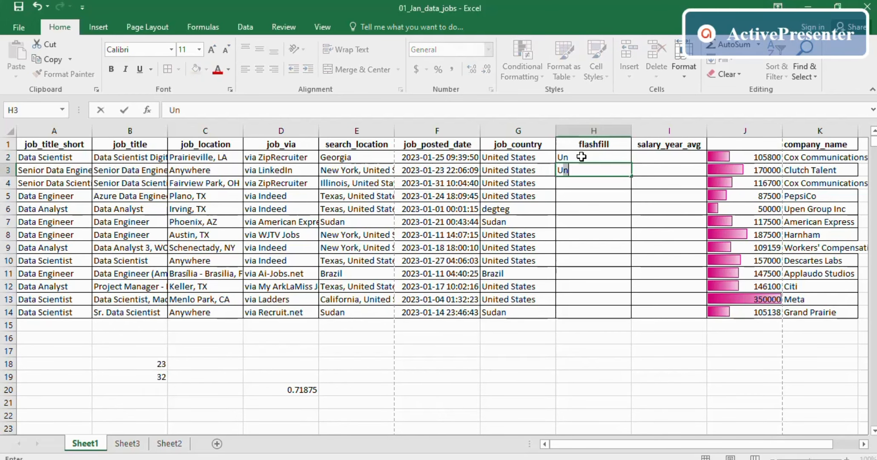
key(BackSpace)
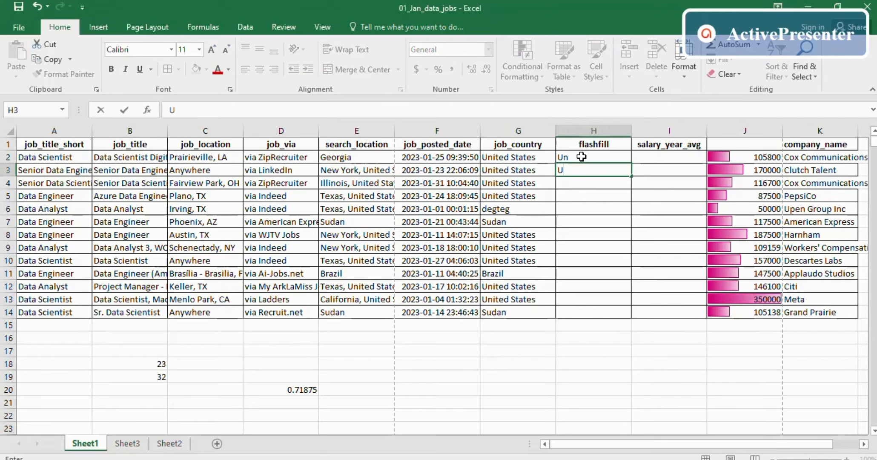
key(Return)
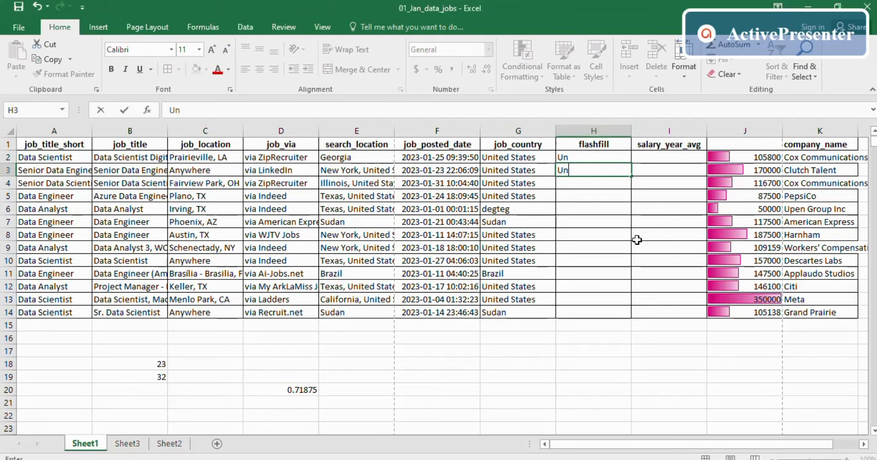
- From H4, run Flash Fill with Ctrl+E to fill the two-letter country codes
click(568, 194)
click(574, 172)
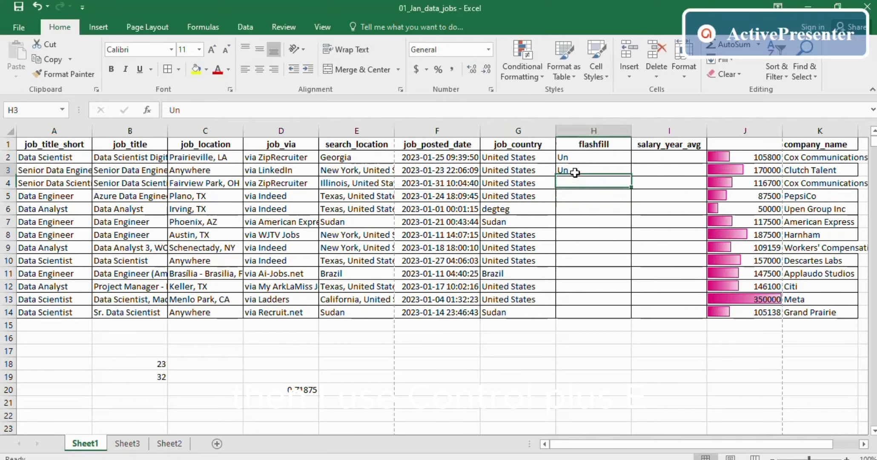
click(574, 182)
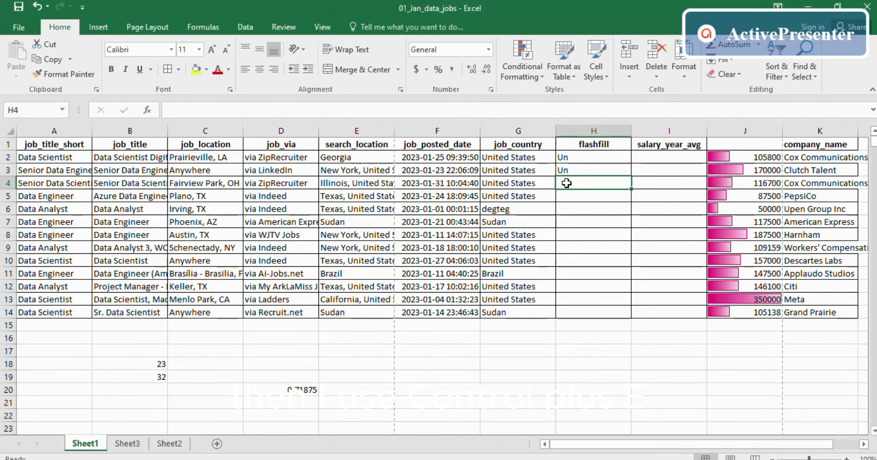
click(433, 362)
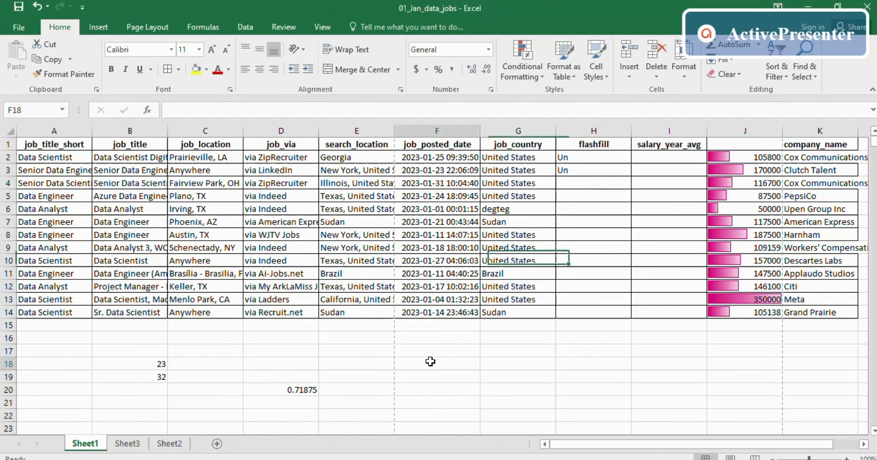
click(580, 182)
key(alt+Tab)
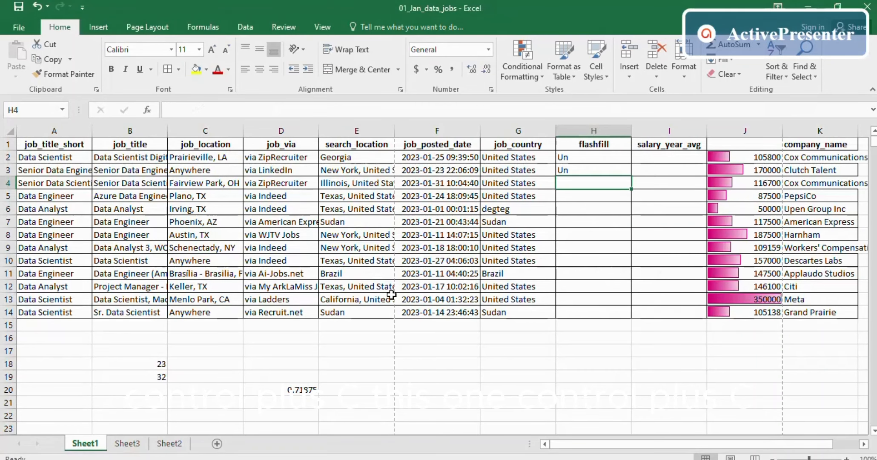
key(alt+Tab)
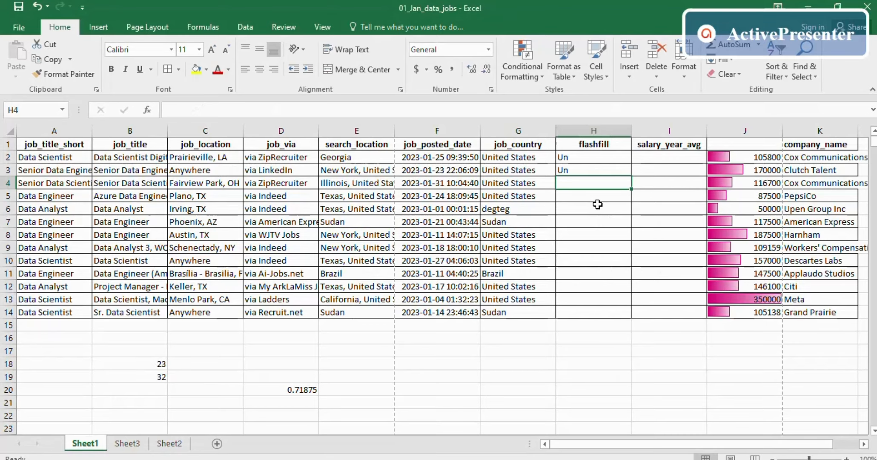
key(ctrl+e)
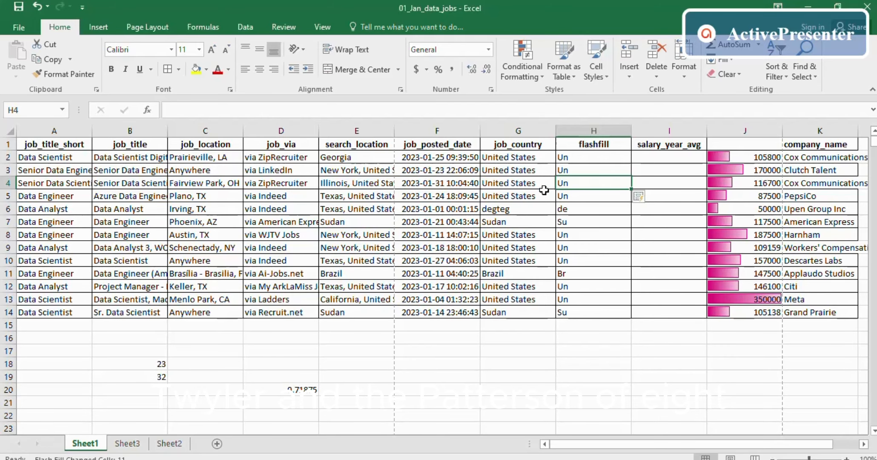
- Undo the Ctrl+E Flash Fill, leaving only the two Un examples
drag(563, 156, 564, 171)
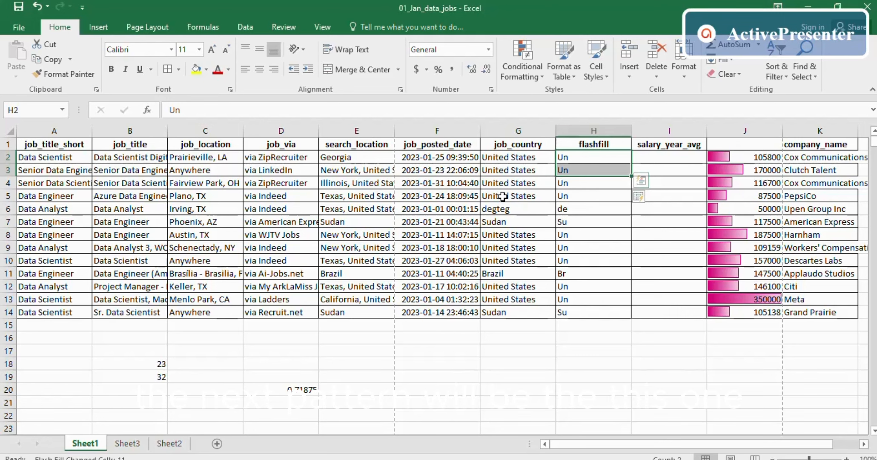
click(577, 304)
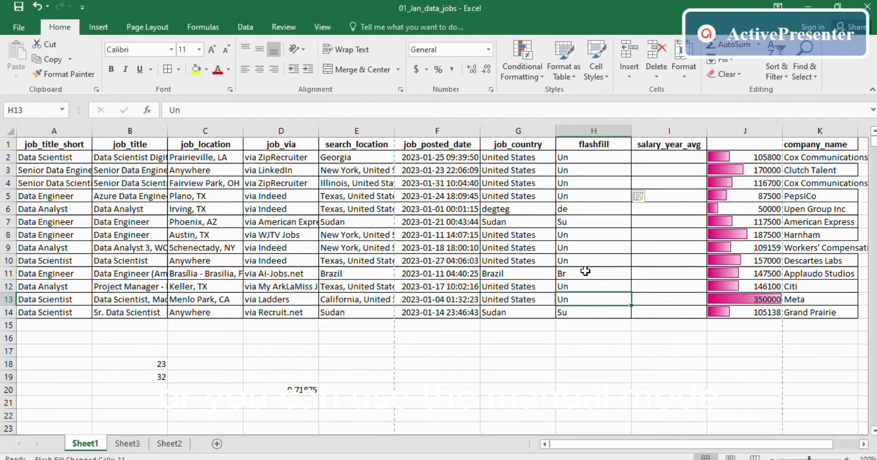
key(ctrl+z)
- Drag the Un examples down to row 14, switch them to Flash Fill, then undo it
drag(582, 159, 581, 171)
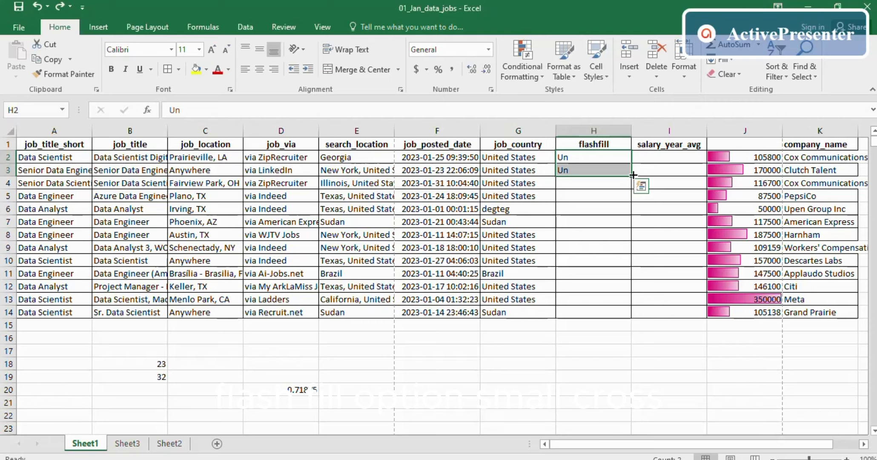
drag(633, 175, 620, 314)
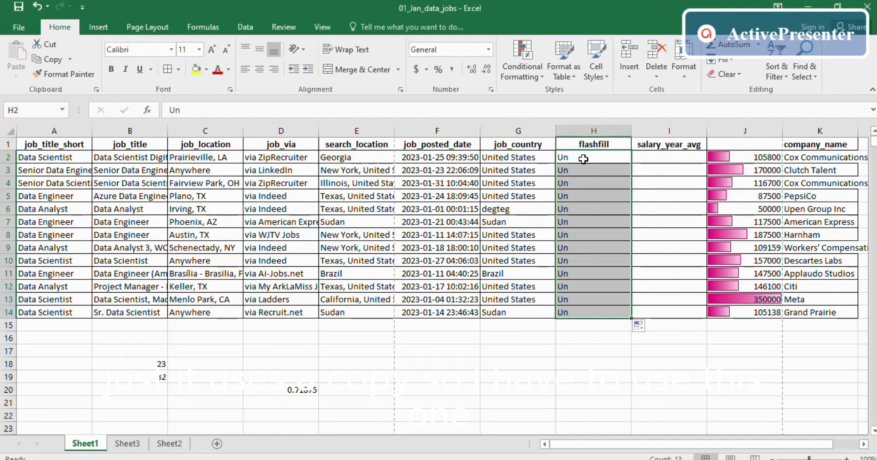
click(639, 326)
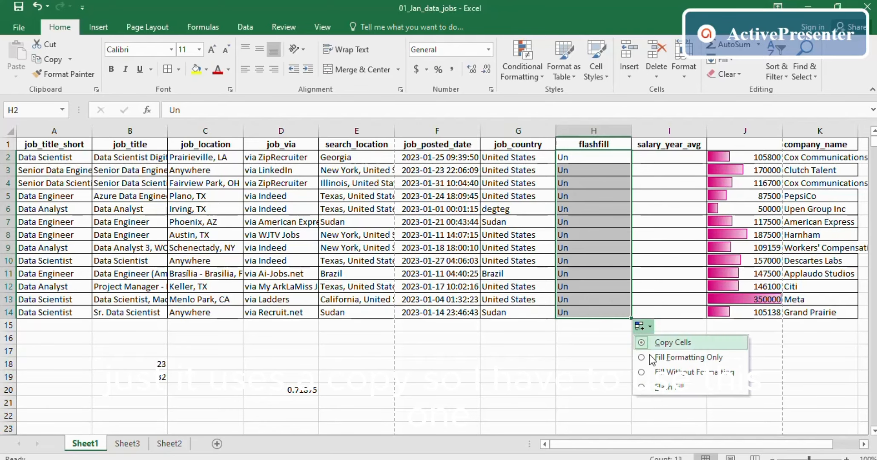
click(671, 389)
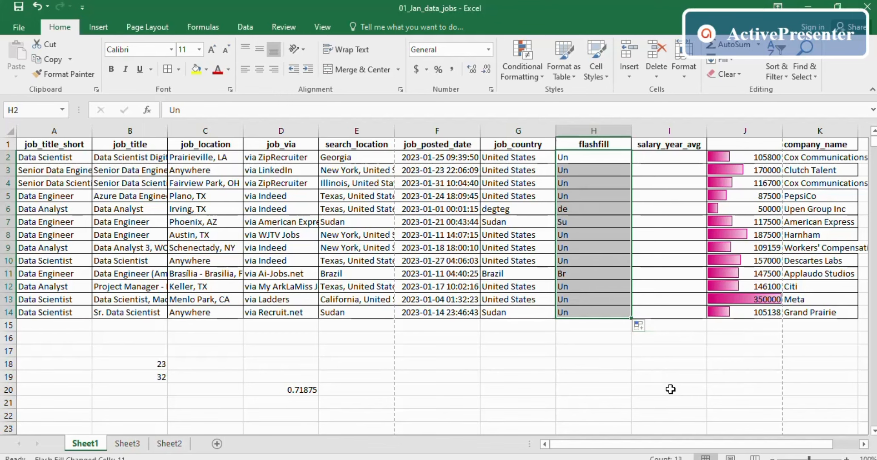
click(593, 363)
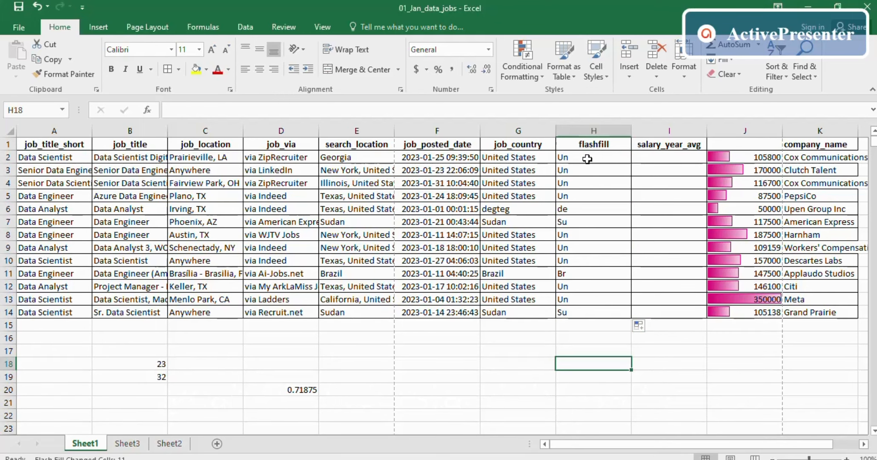
key(ctrl+z)
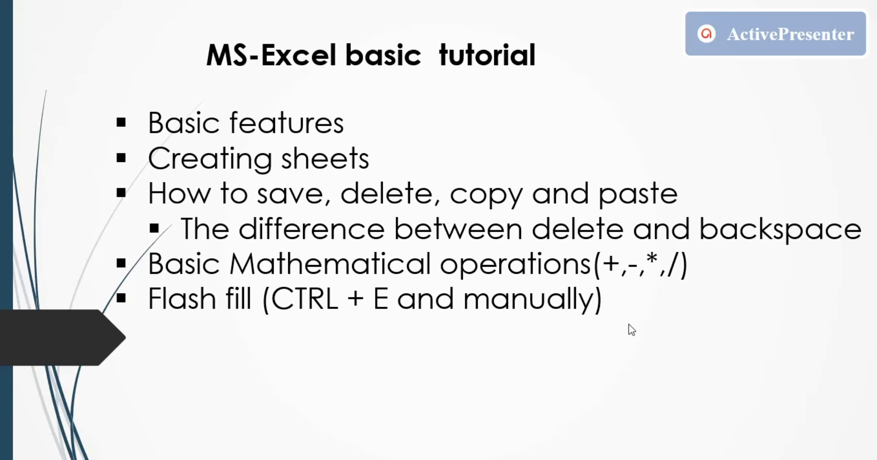
- Advance the slides to the Freezing panes topic and return to Excel
click(629, 324)
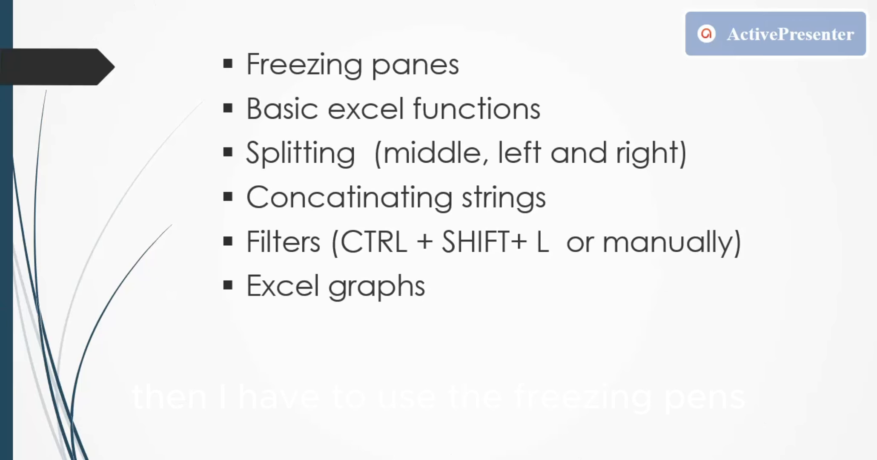
key(alt+Tab)
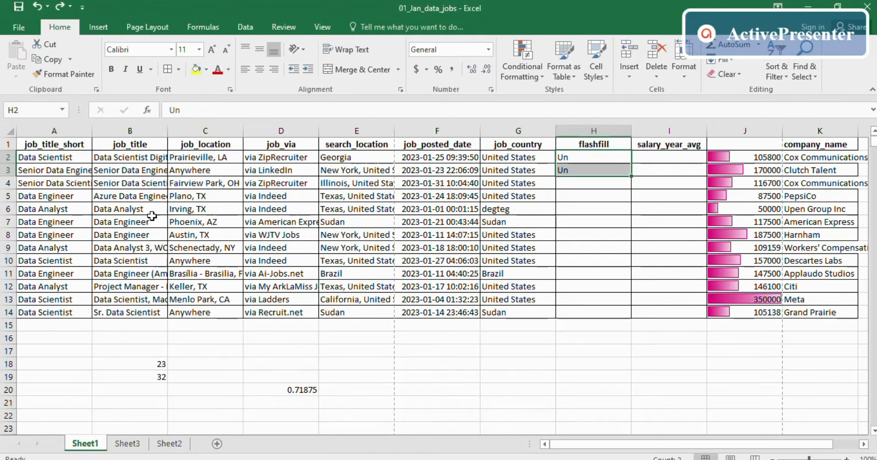
click(51, 145)
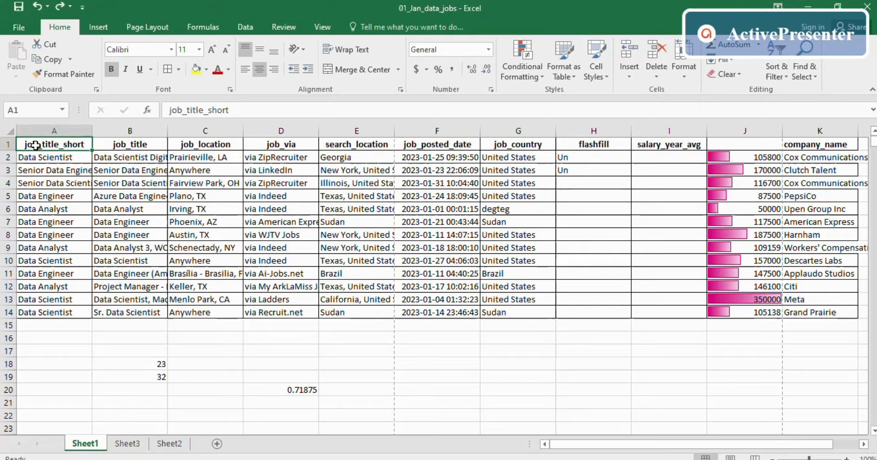
click(5, 144)
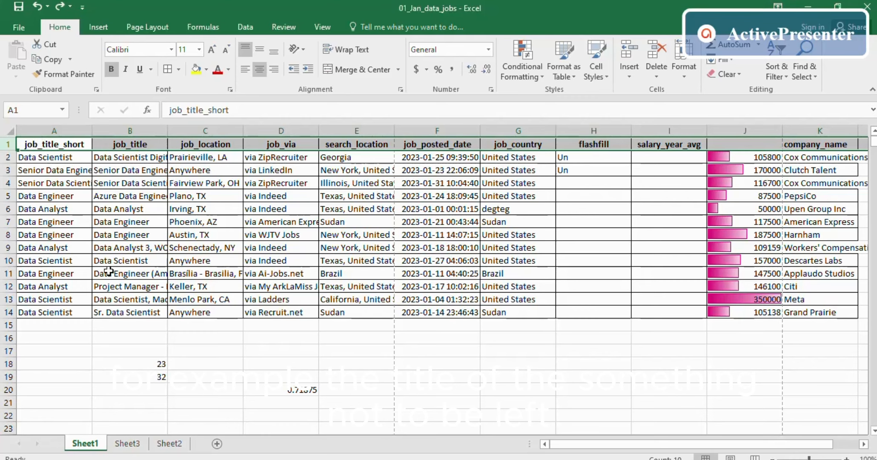
scroll(99, 271, down, 15)
scroll(98, 271, up, 15)
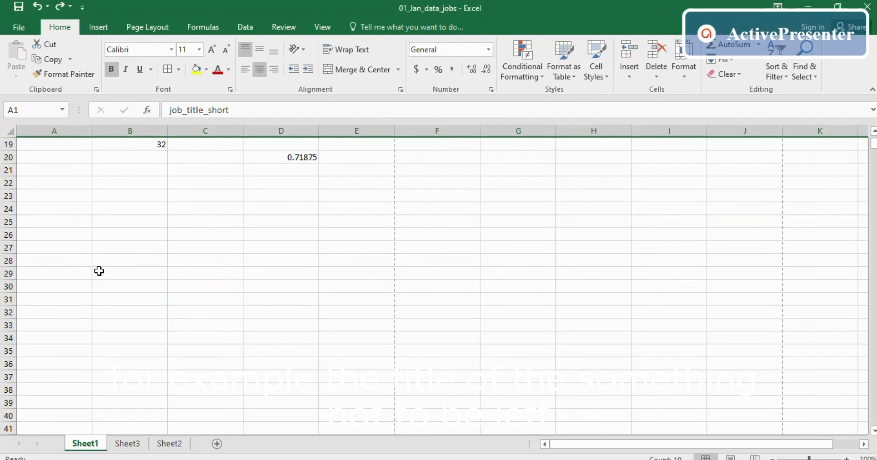
scroll(107, 261, down, 17)
scroll(107, 261, up, 17)
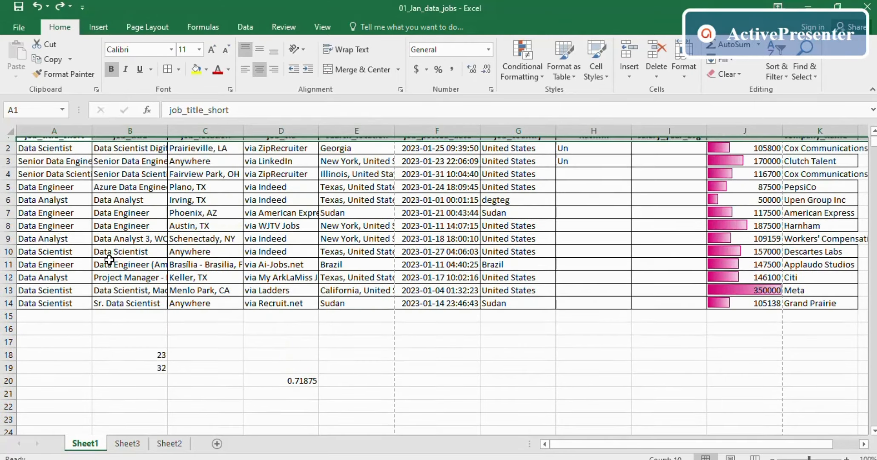
scroll(113, 263, down, 20)
scroll(113, 262, up, 20)
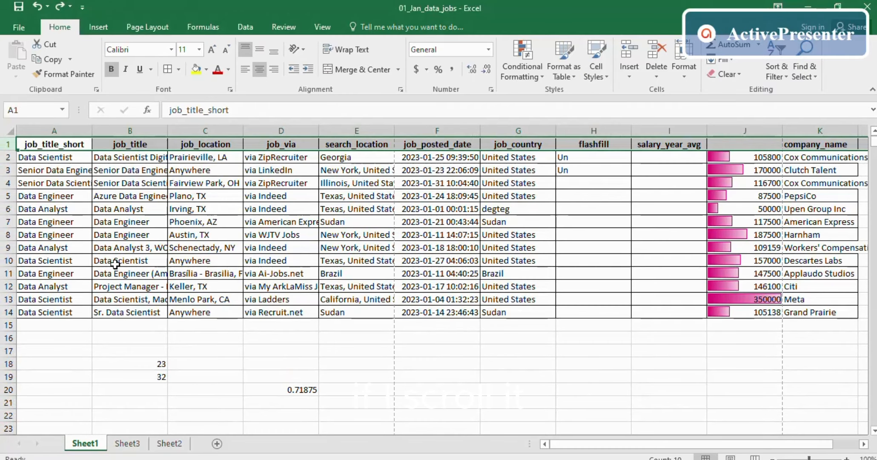
scroll(114, 256, down, 12)
scroll(114, 256, down, 15)
scroll(115, 257, up, 20)
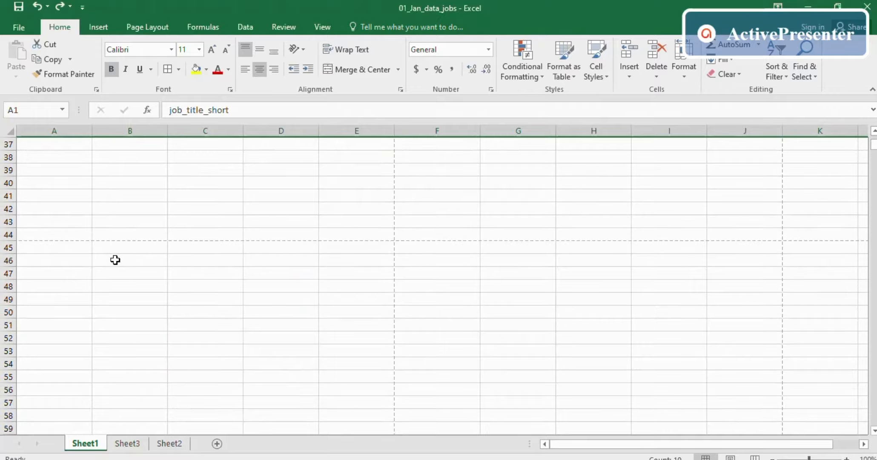
scroll(112, 229, down, 20)
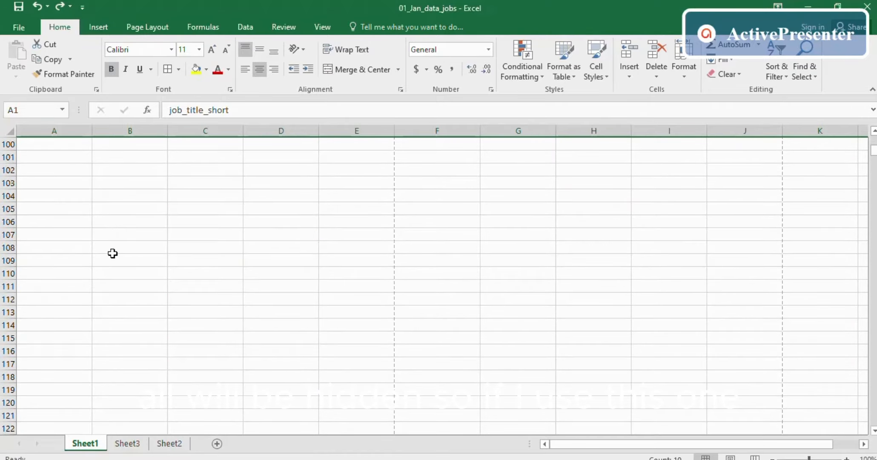
scroll(114, 249, up, 20)
click(9, 156)
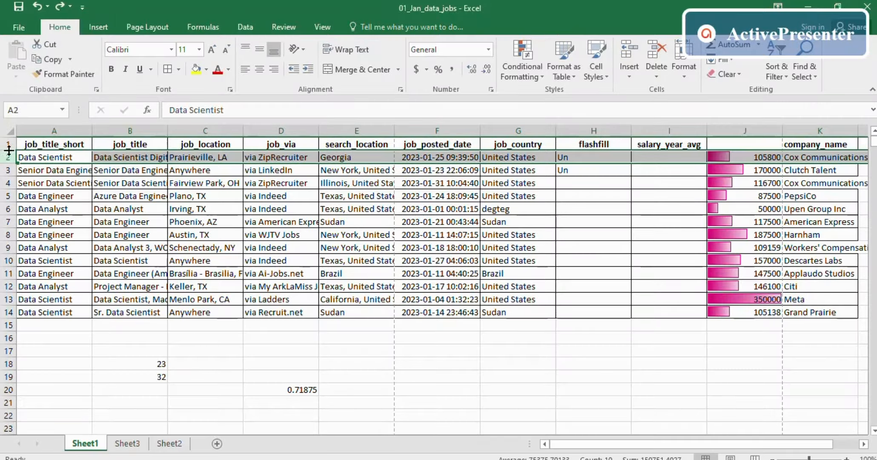
- Freeze the header row with View > Freeze Panes and scroll the data to test it
click(322, 27)
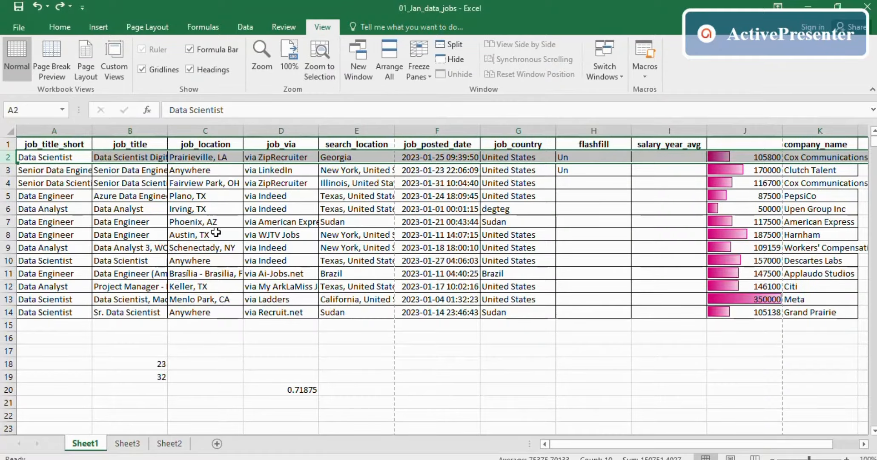
click(427, 74)
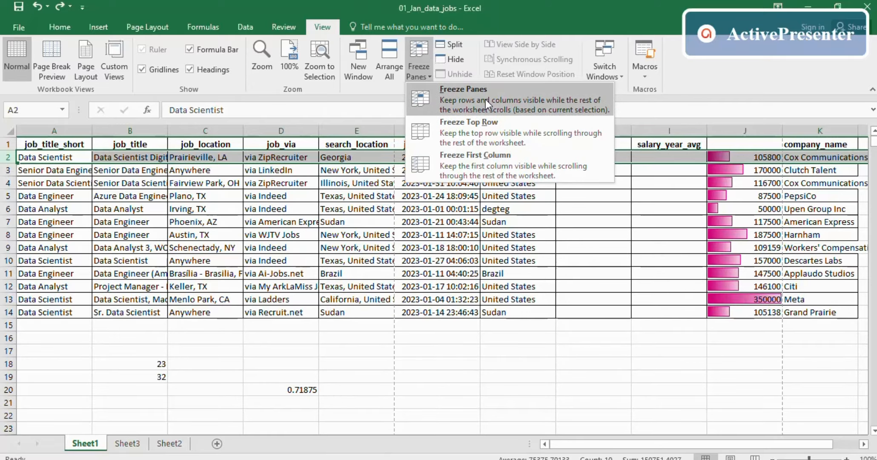
click(486, 122)
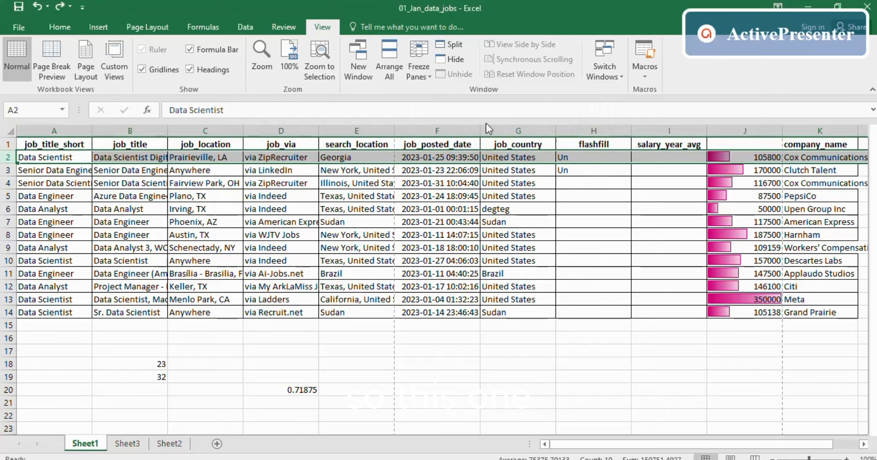
click(81, 183)
scroll(120, 241, down, 9)
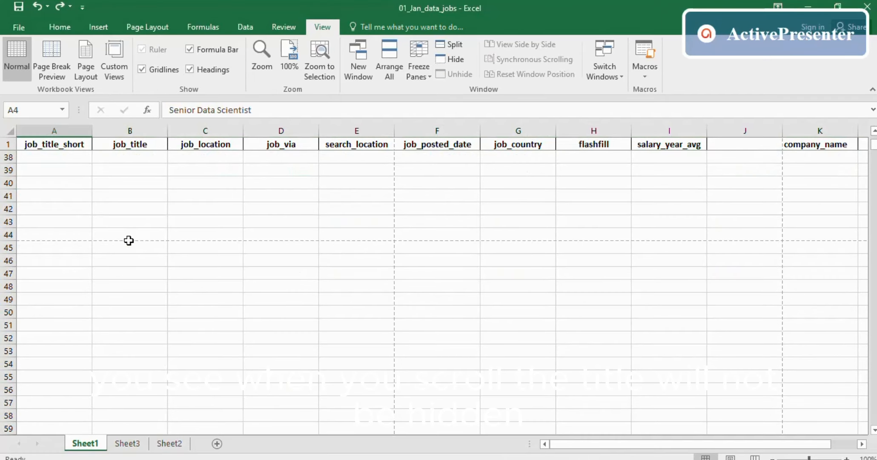
scroll(128, 239, up, 9)
scroll(142, 238, down, 17)
scroll(153, 233, up, 14)
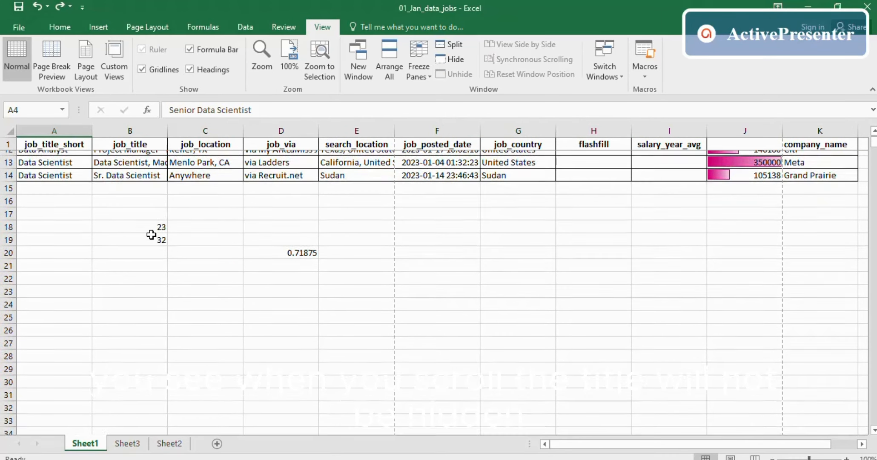
scroll(169, 251, down, 17)
scroll(166, 238, up, 20)
scroll(167, 235, down, 18)
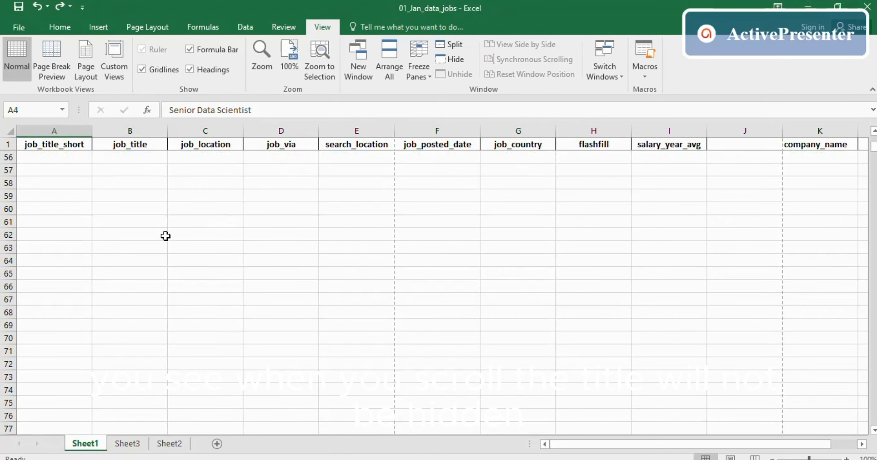
scroll(167, 235, up, 18)
scroll(179, 222, down, 6)
scroll(183, 216, up, 6)
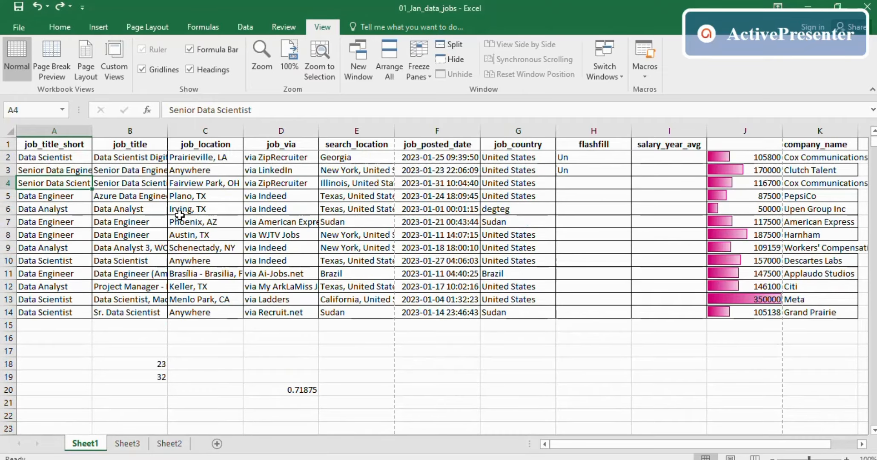
- Unfreeze the panes so the whole table scrolls freely
click(419, 49)
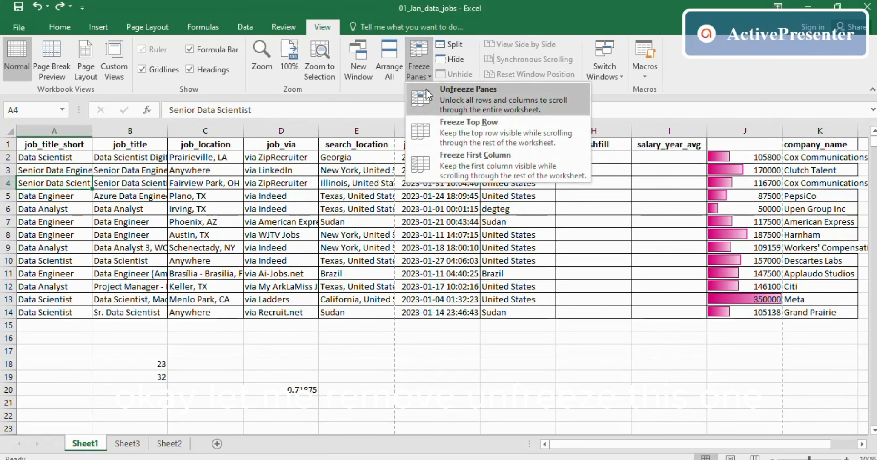
click(443, 98)
click(331, 246)
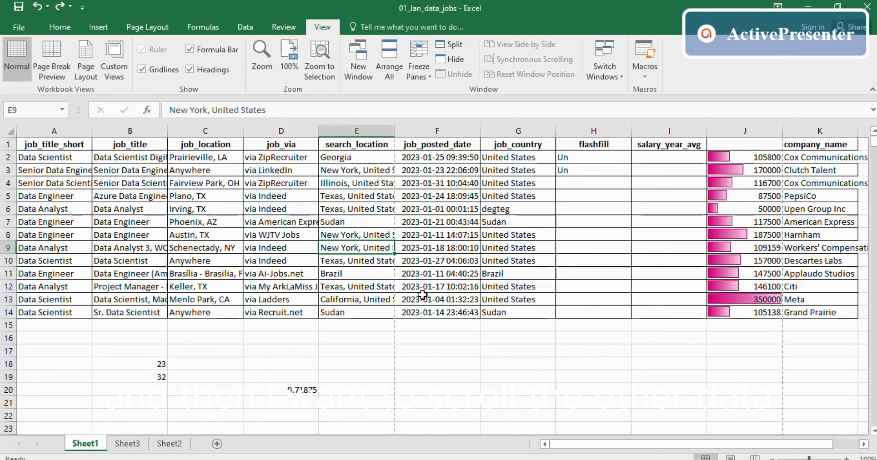
- Freeze columns A and B by freezing panes at column C, then scroll sideways
click(112, 128)
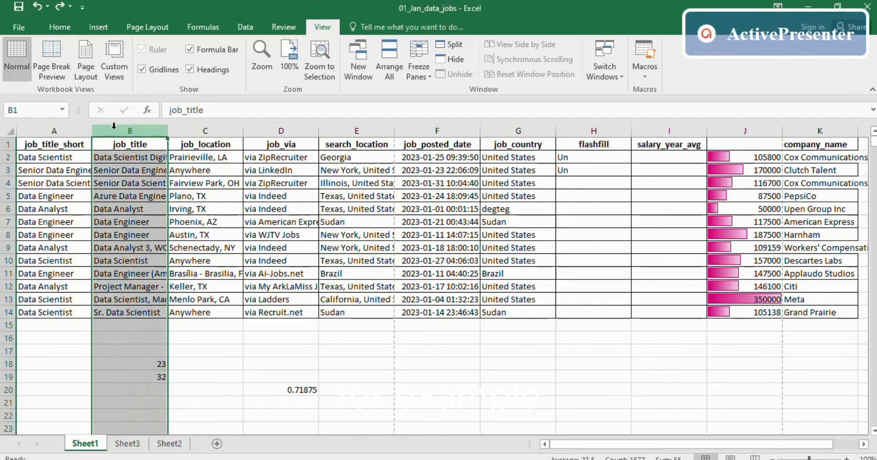
click(194, 132)
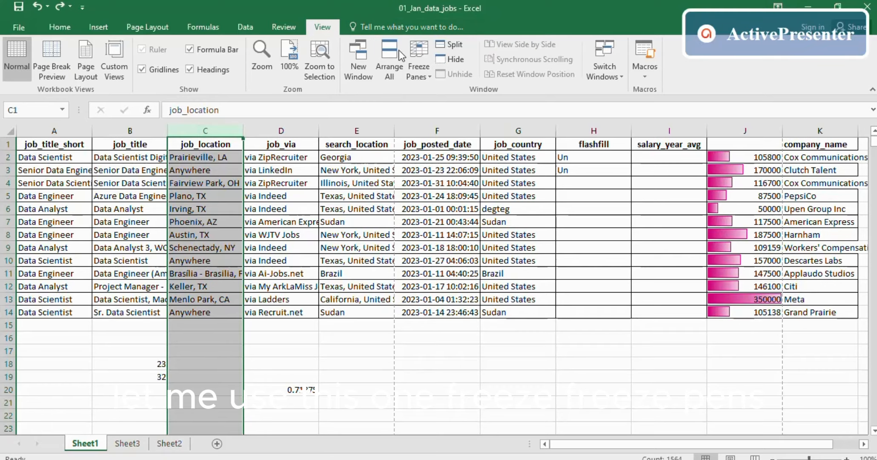
click(421, 63)
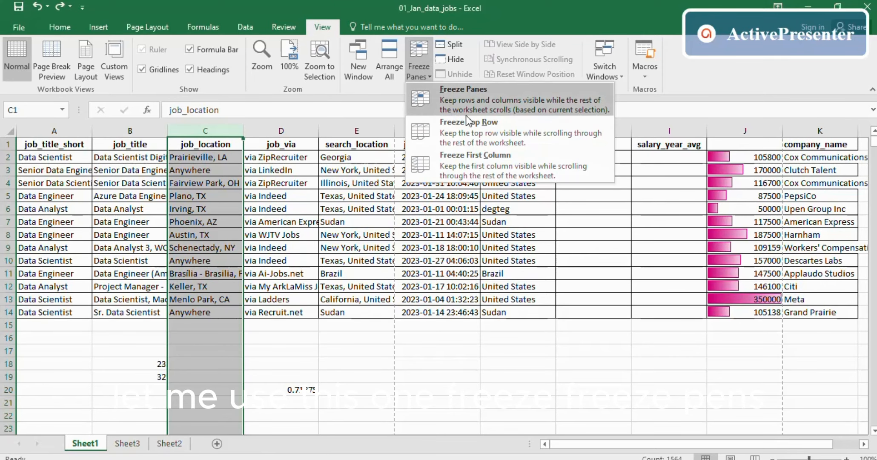
click(468, 95)
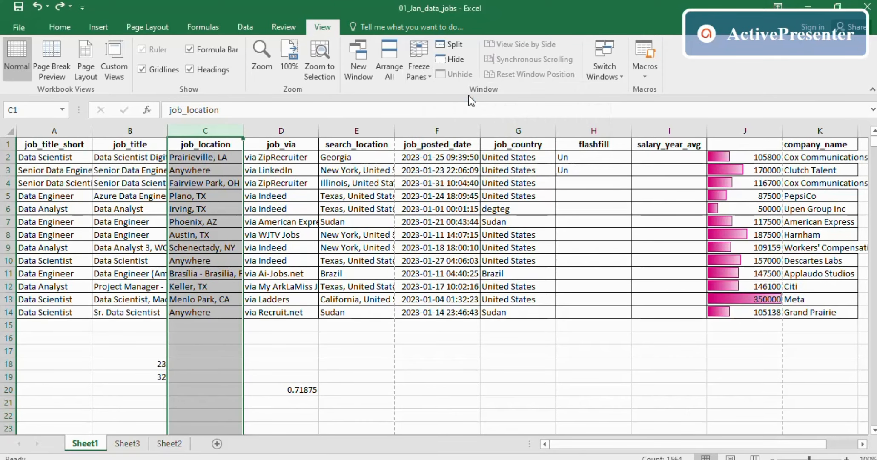
click(322, 275)
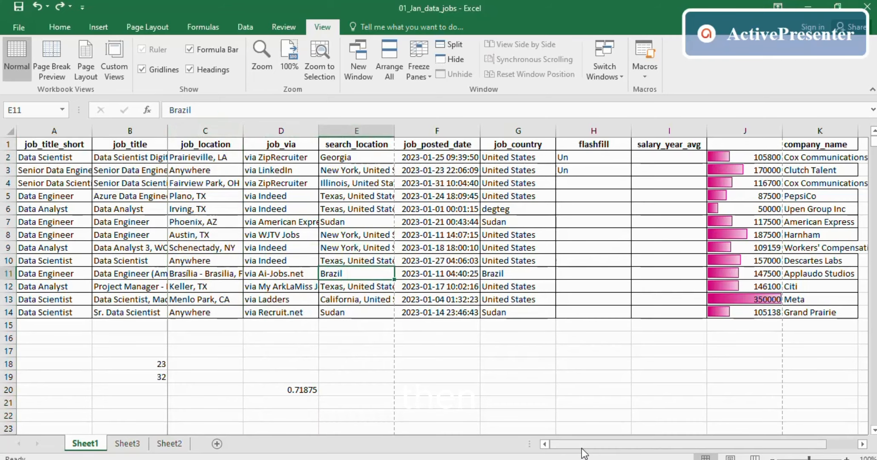
click(218, 364)
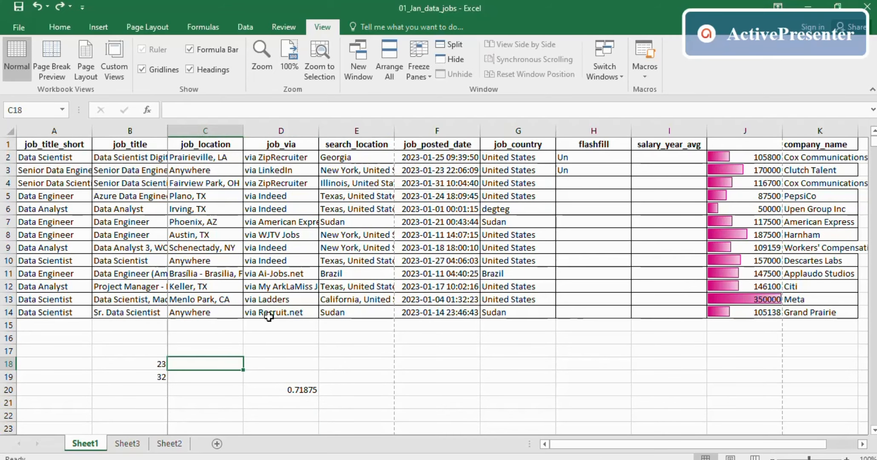
drag(665, 444, 741, 455)
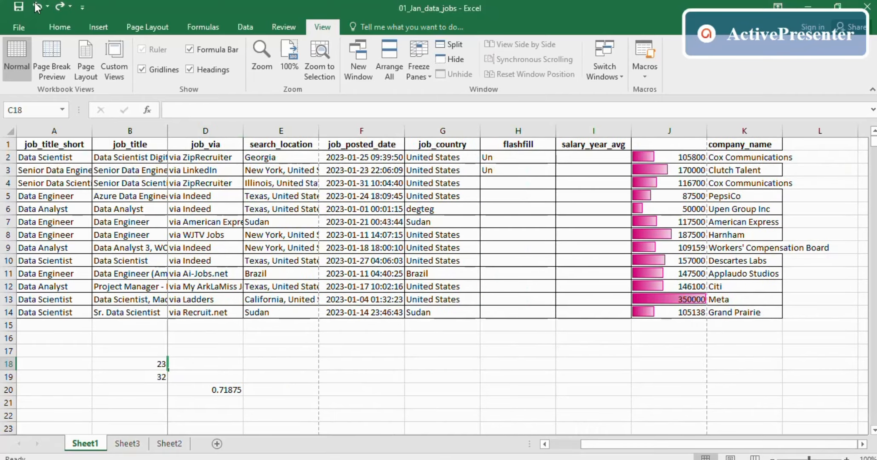
- Fill A1:B15 yellow, scroll back to job_location, then undo the yellow fill
click(40, 144)
drag(109, 160, 132, 326)
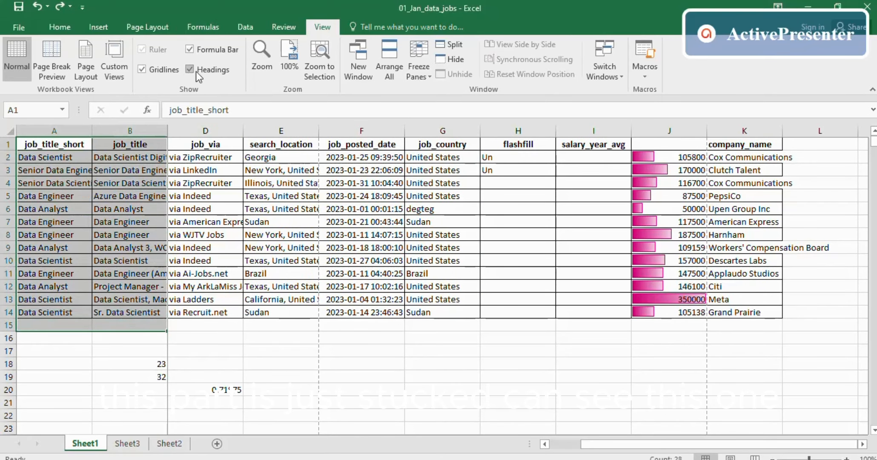
click(60, 28)
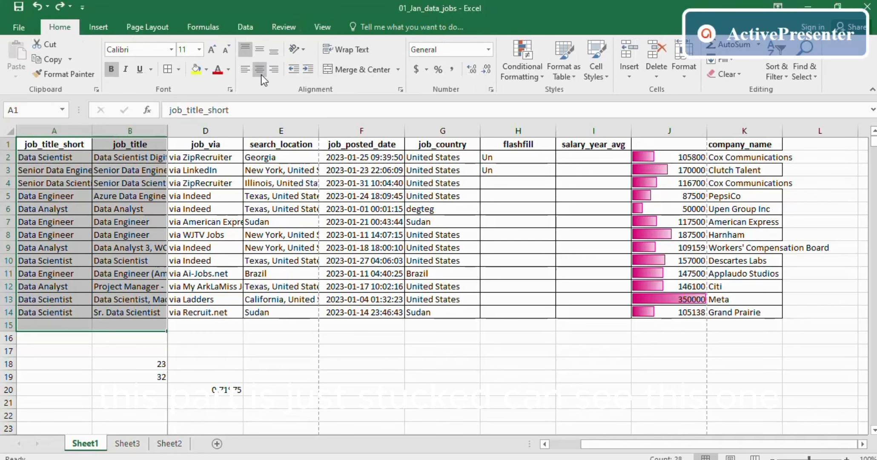
click(196, 69)
drag(307, 364, 362, 363)
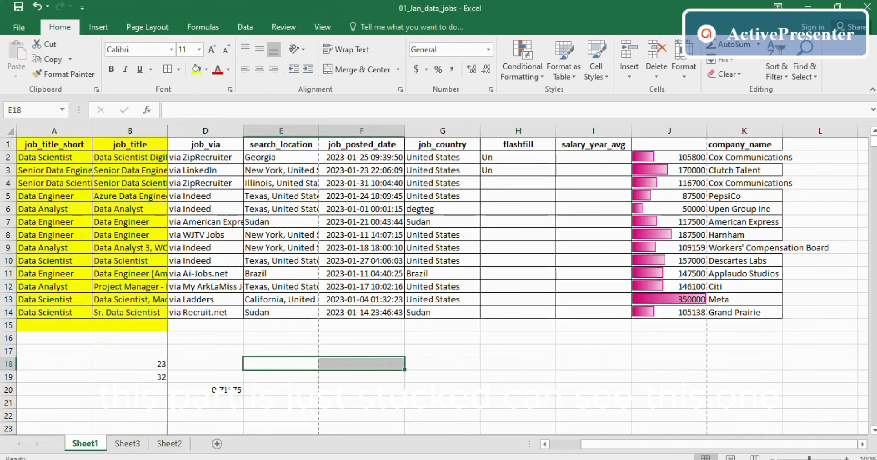
drag(601, 445, 515, 453)
click(80, 223)
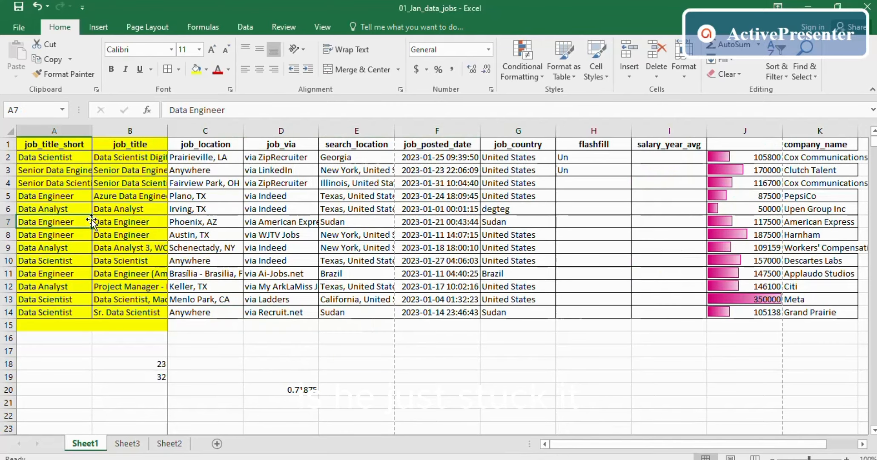
key(ctrl+z)
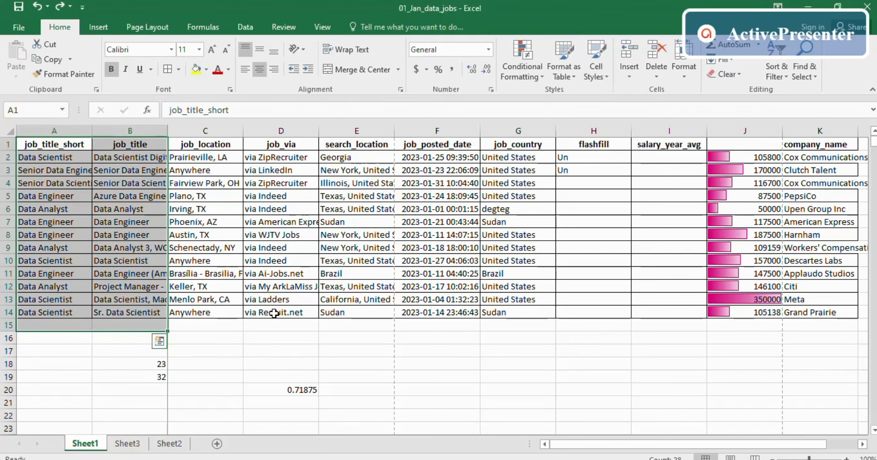
click(272, 403)
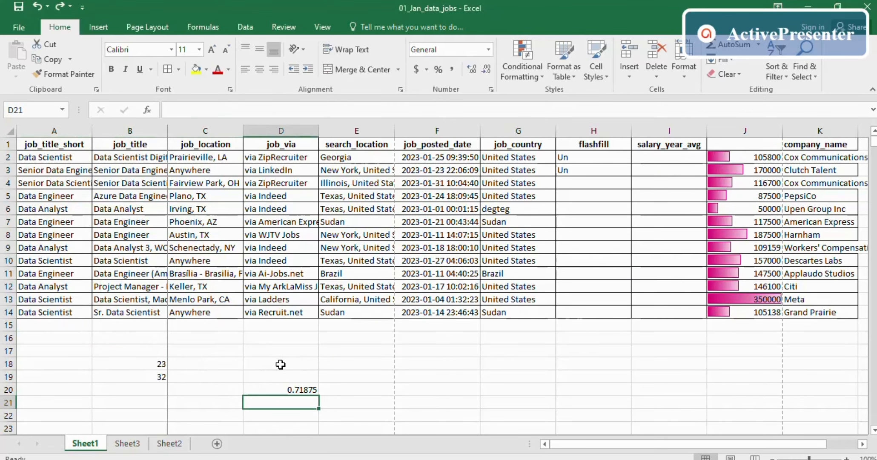
key(alt+Tab)
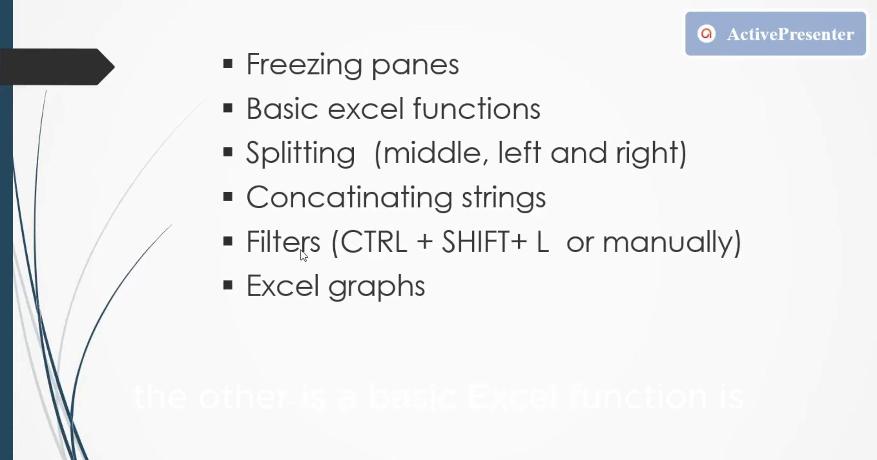
key(alt+Tab)
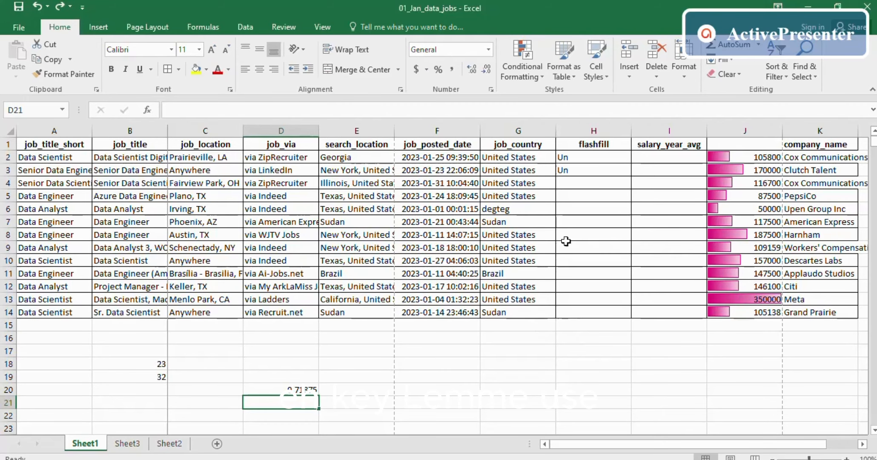
- Delete the two Un entries from the flashfill column H2:H3
click(582, 159)
shift+click(580, 168)
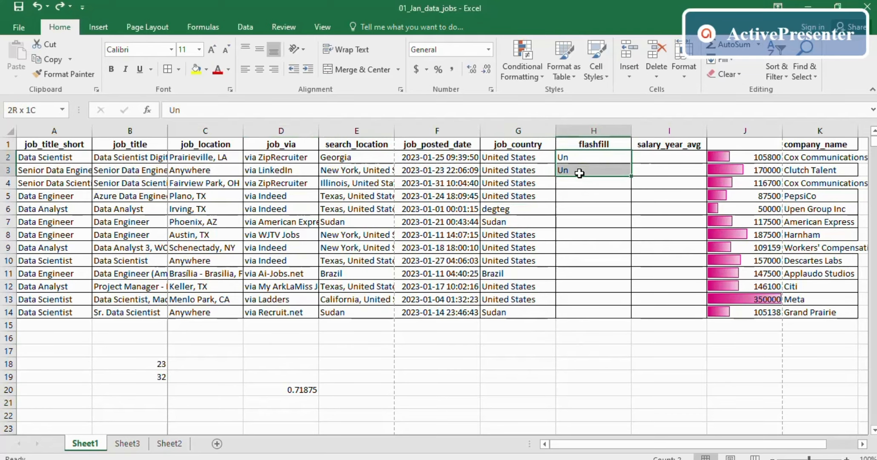
key(BackSpace)
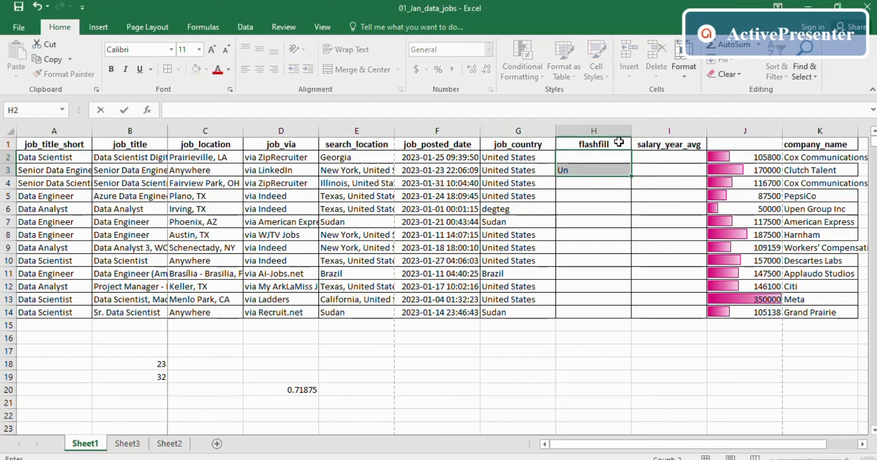
drag(578, 218, 577, 209)
drag(574, 160, 575, 181)
key(BackSpace)
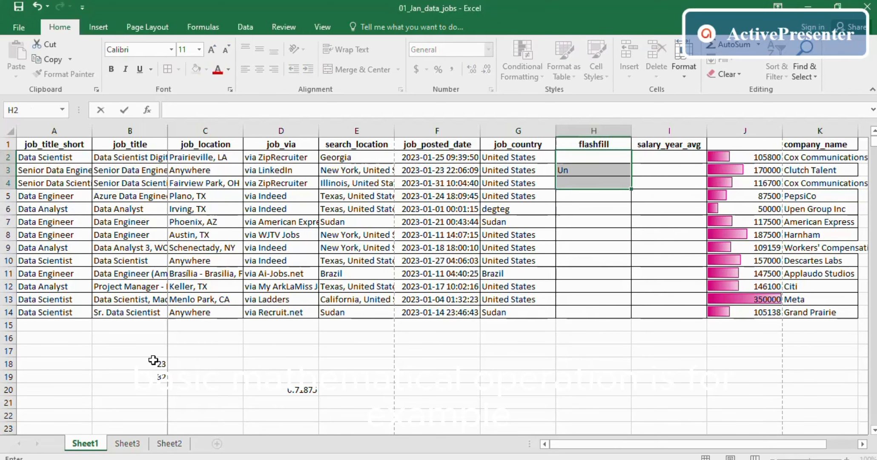
- Clear the 23 from B18 so D20 shows 0, and reselect H2
drag(151, 361, 307, 404)
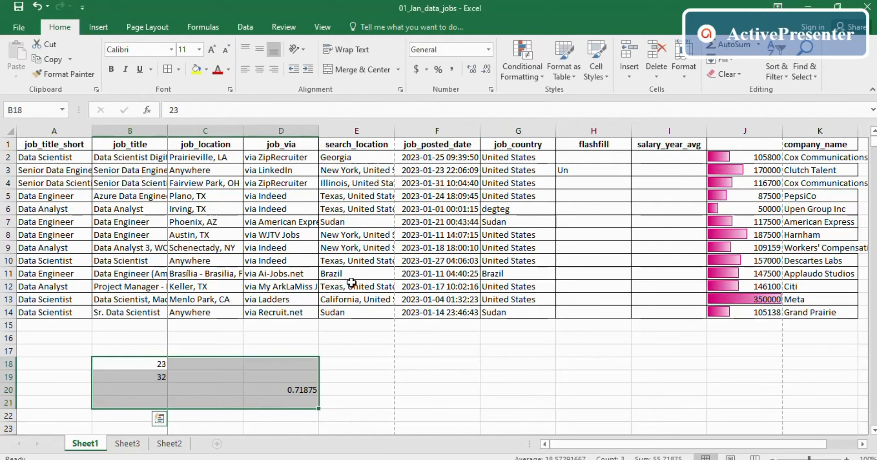
key(BackSpace)
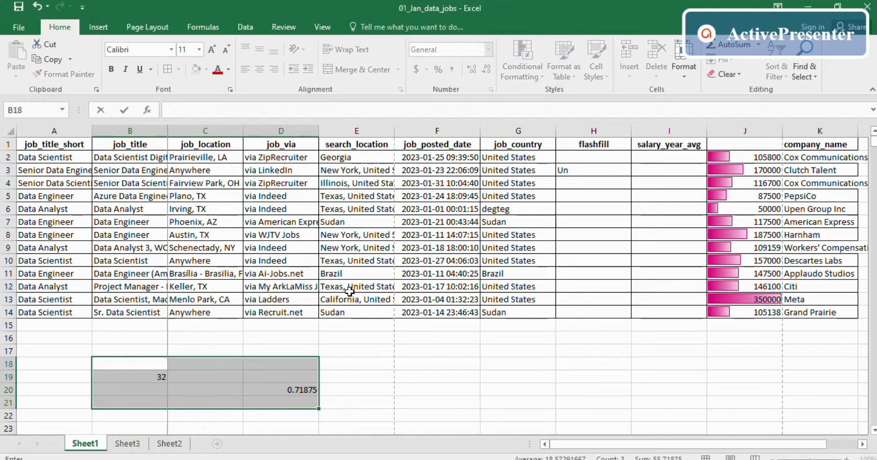
click(505, 350)
click(579, 164)
drag(579, 165, 572, 323)
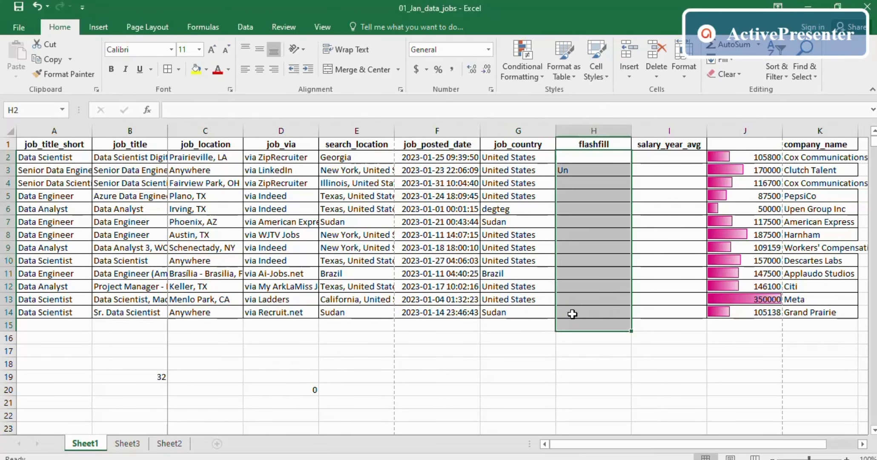
click(577, 158)
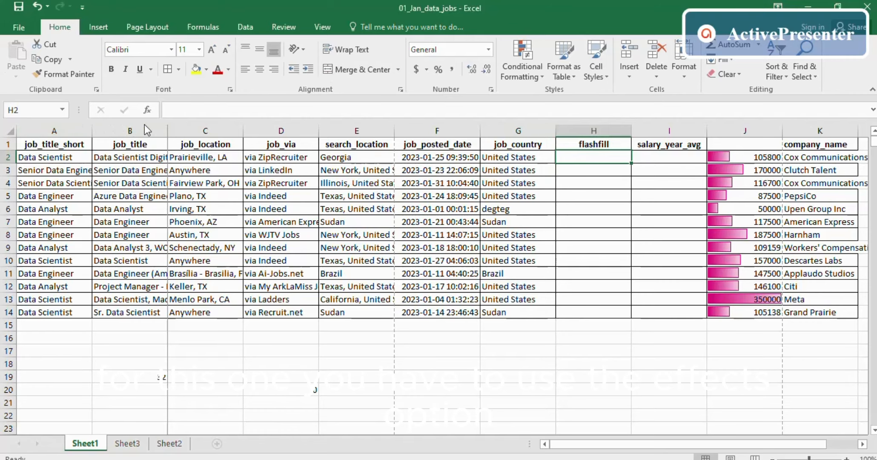
- Enter =SUM(B19,J2) in H2 so it shows 105832
click(149, 111)
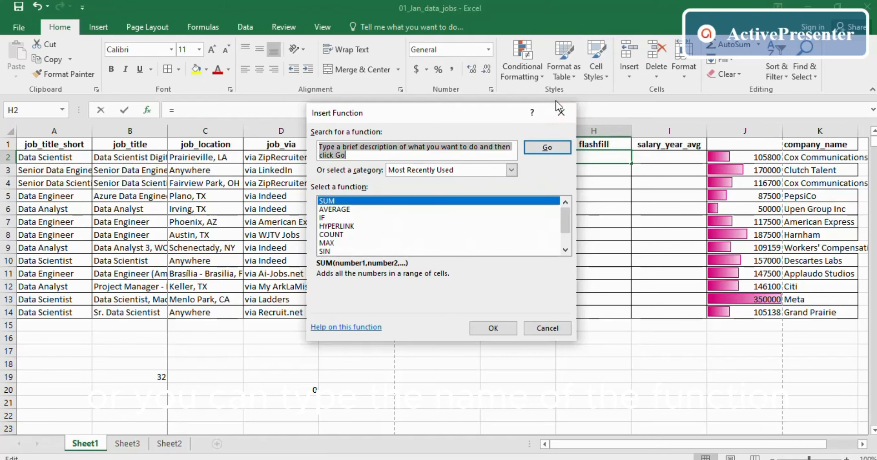
click(561, 113)
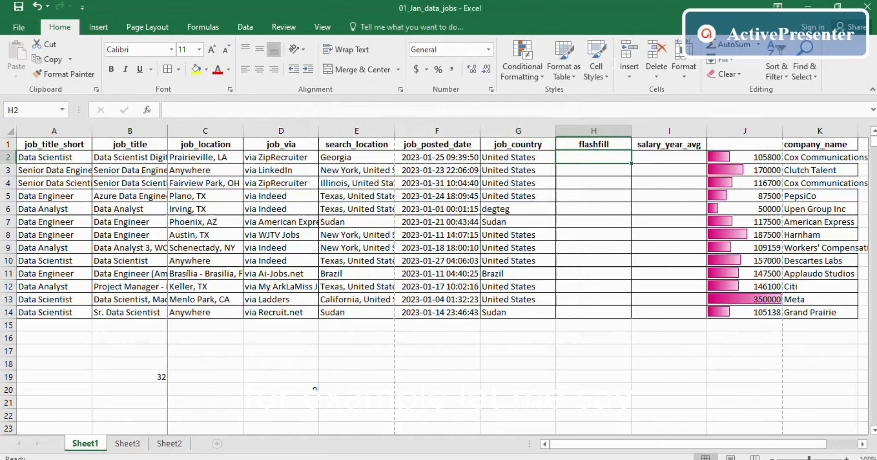
text(=)
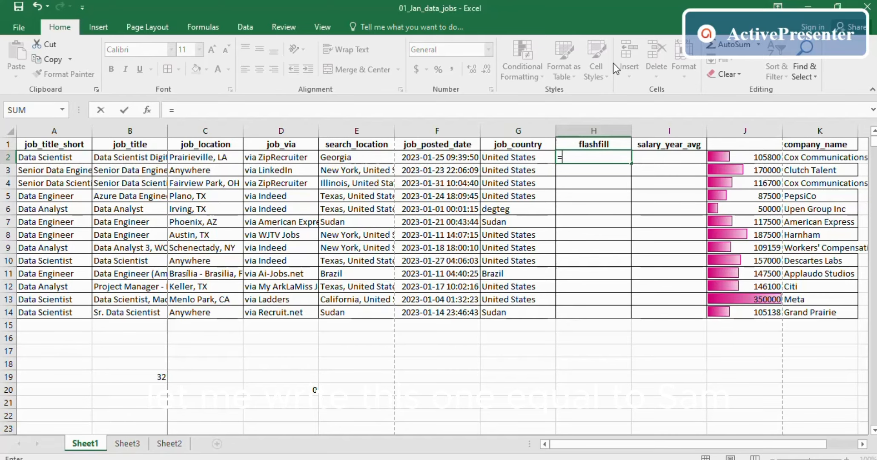
text(sum)
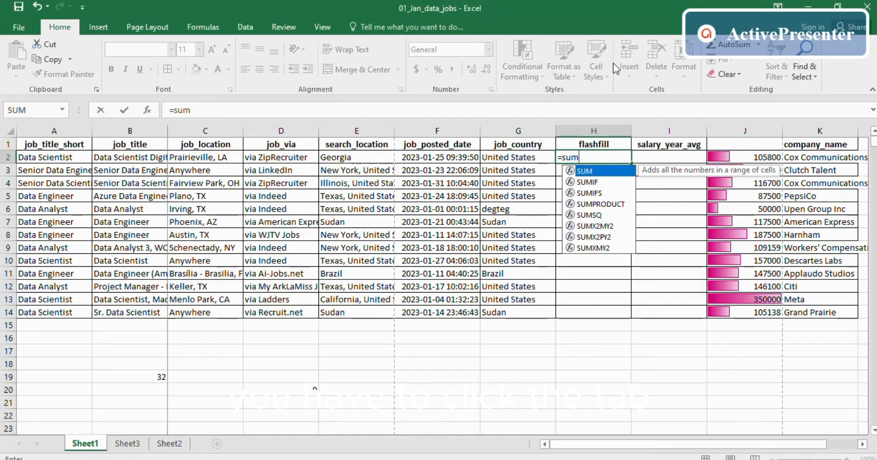
key(Tab)
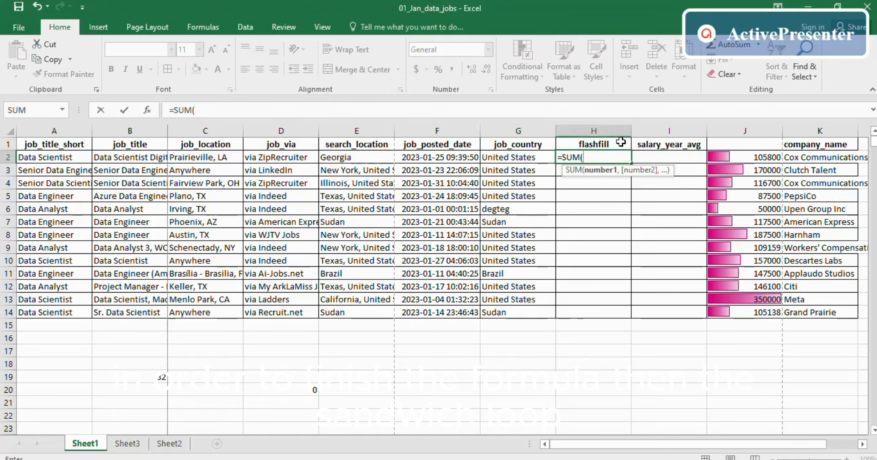
click(157, 376)
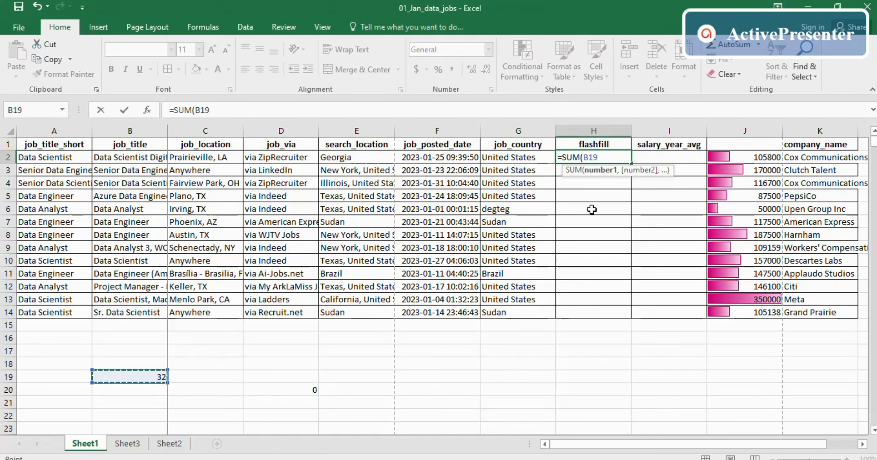
text(,)
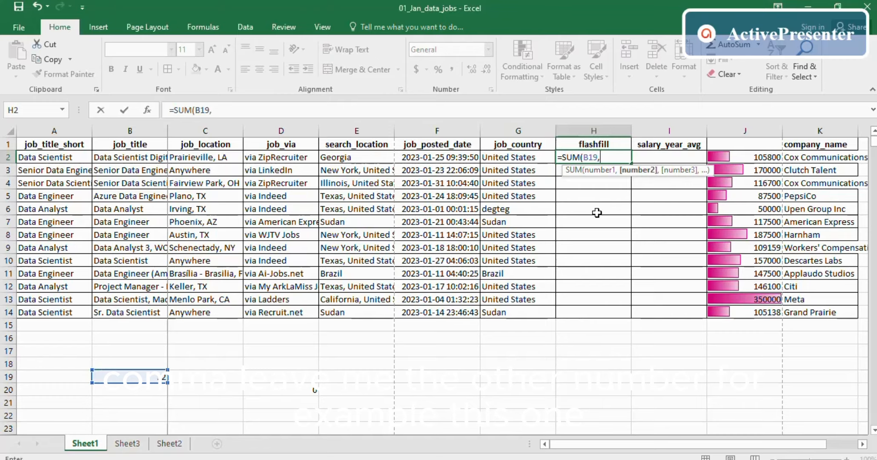
click(760, 158)
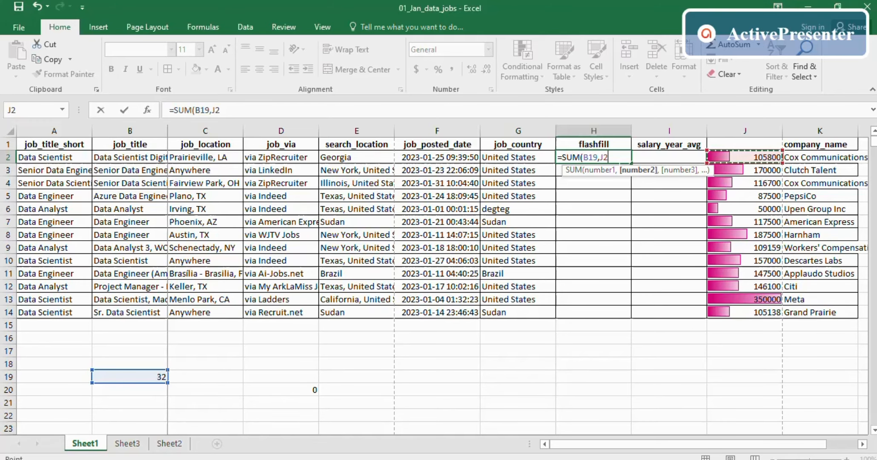
key(Return)
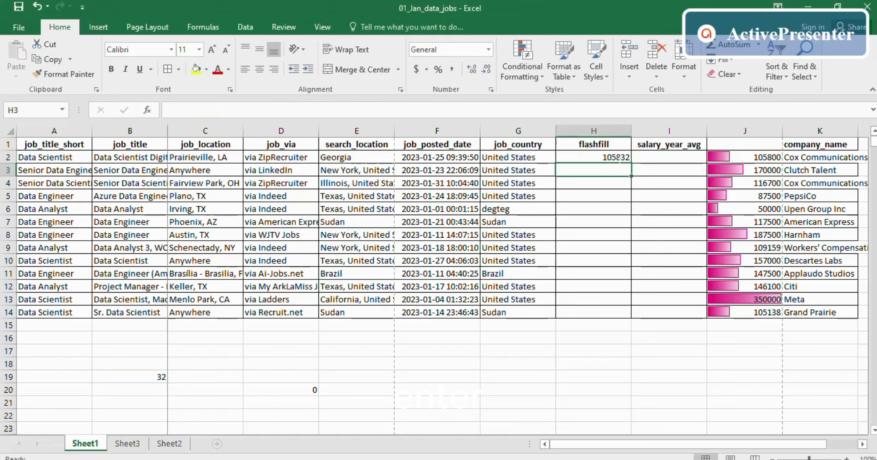
click(605, 157)
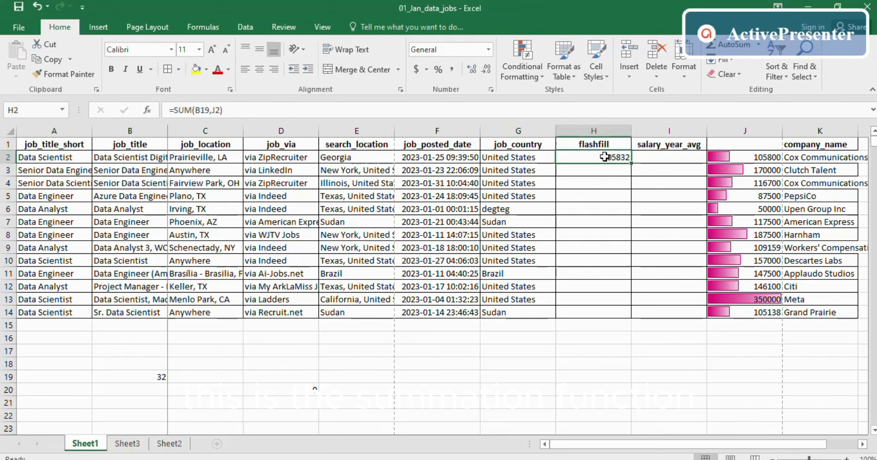
double_click(597, 156)
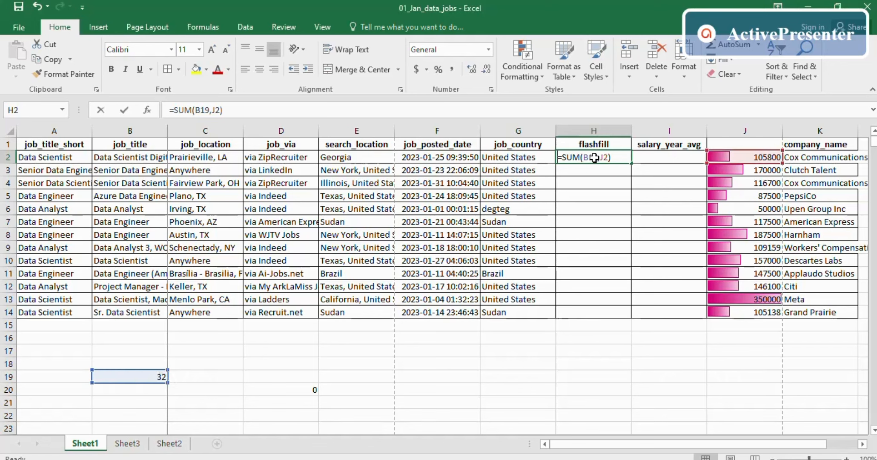
drag(610, 156, 562, 157)
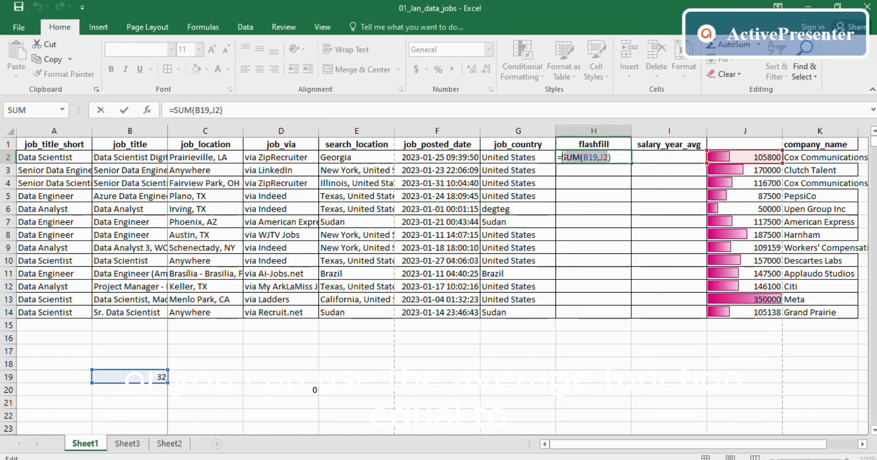
text(av)
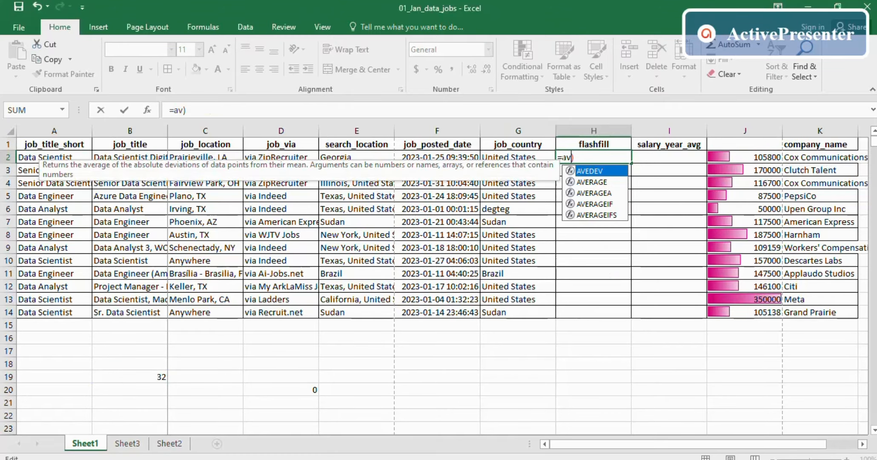
text(er)
key(Tab)
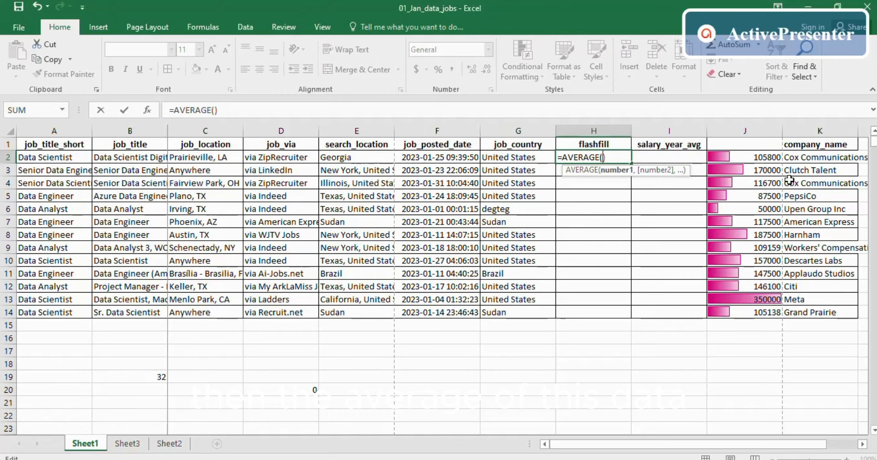
drag(754, 160, 727, 305)
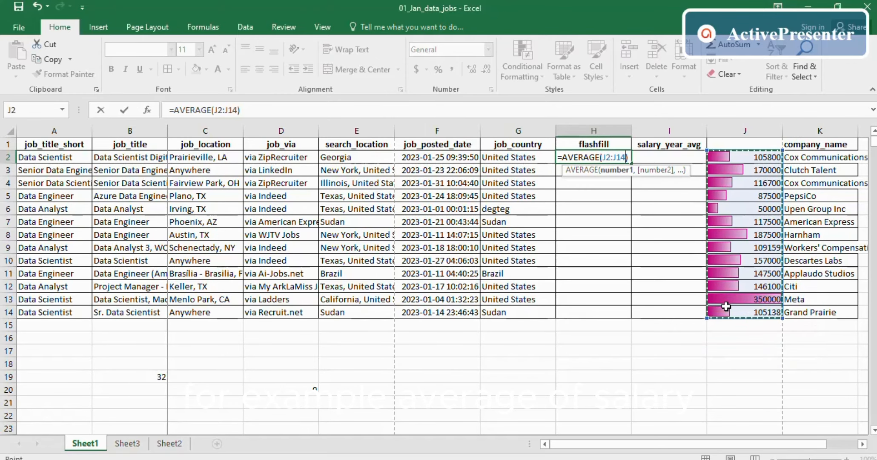
key(Return)
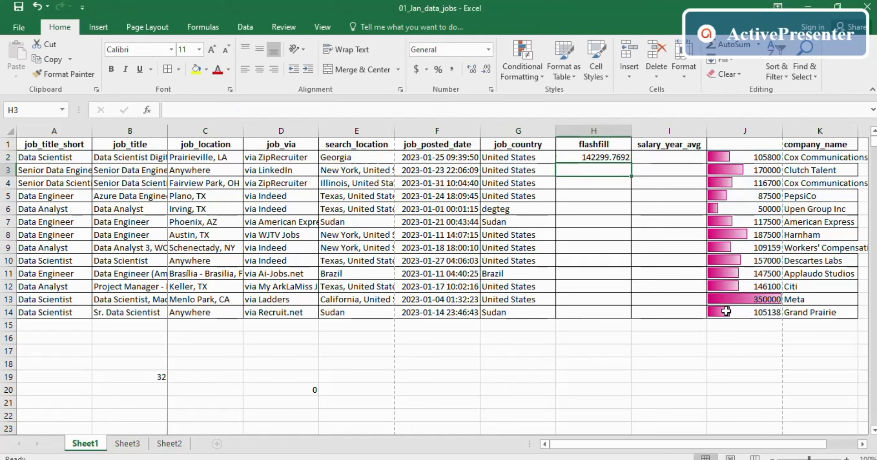
double_click(578, 157)
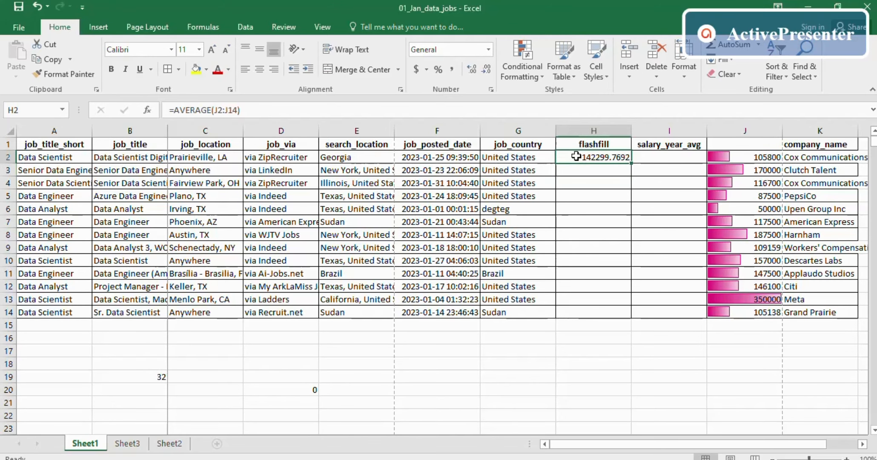
double_click(578, 157)
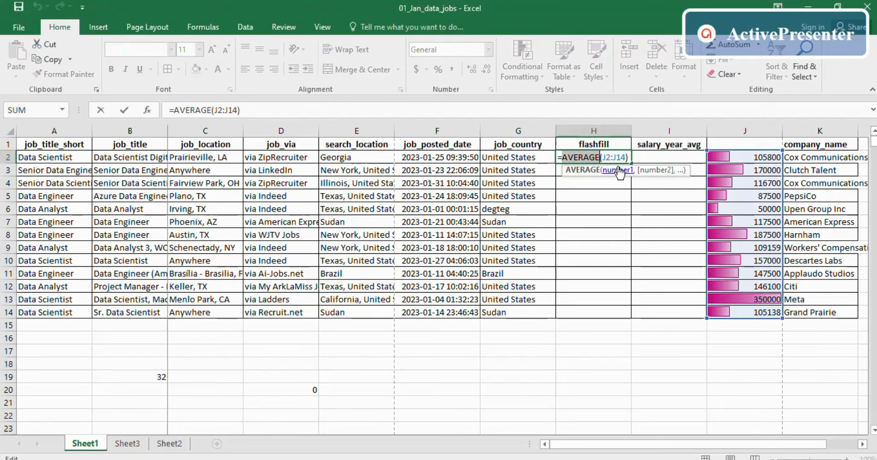
drag(625, 157, 563, 158)
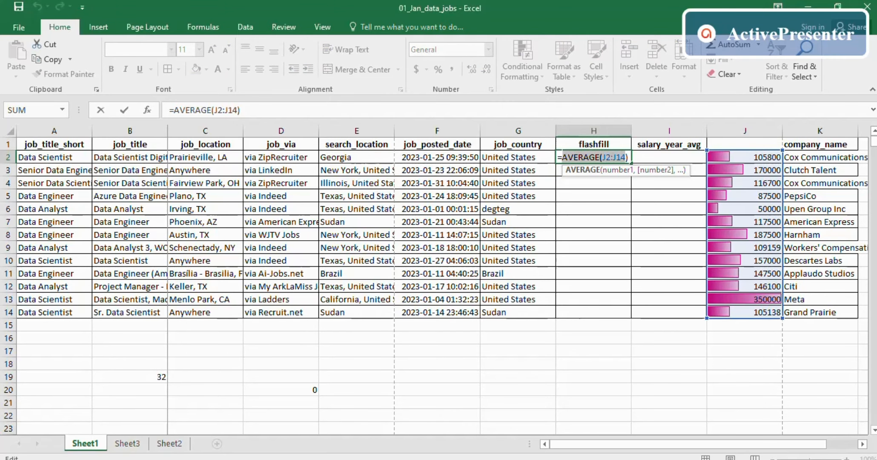
drag(629, 157, 558, 157)
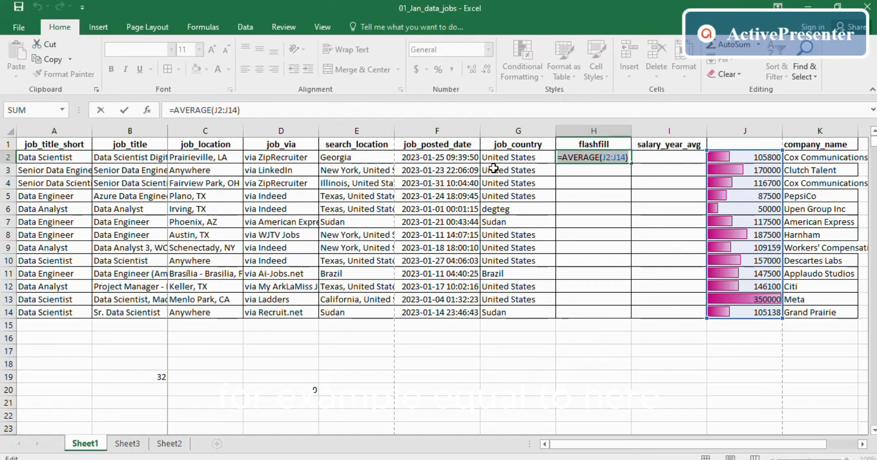
- Try =YEAR(F2) in H2, giving 2023, then change it to =MONTH(F2), giving 1
text(=year)
key(Tab)
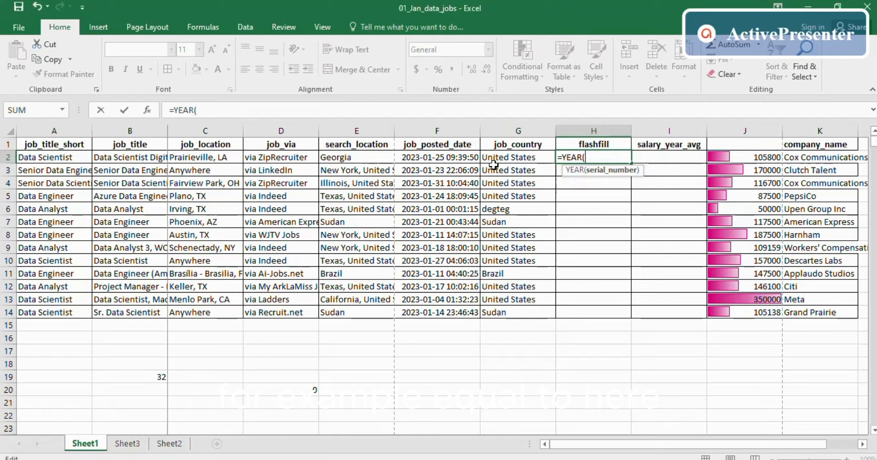
click(432, 159)
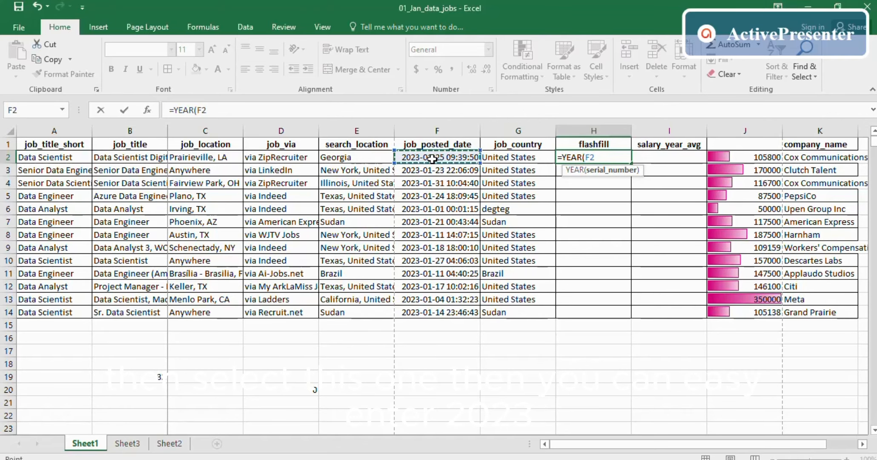
key(Return)
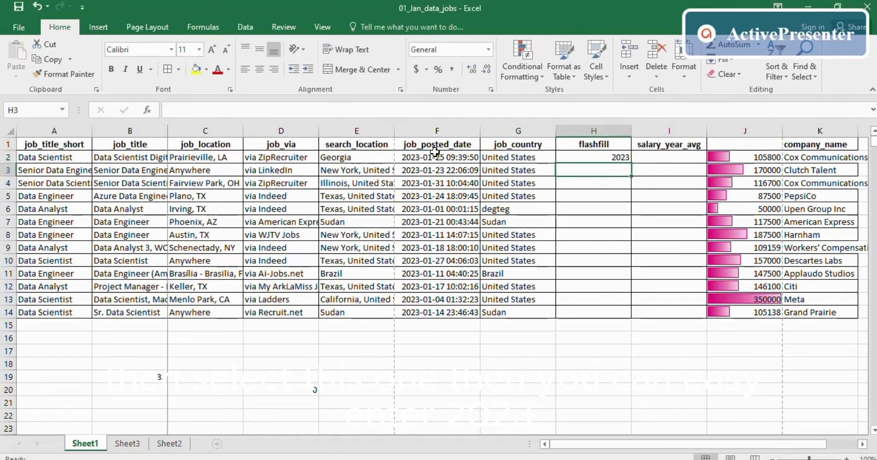
click(586, 156)
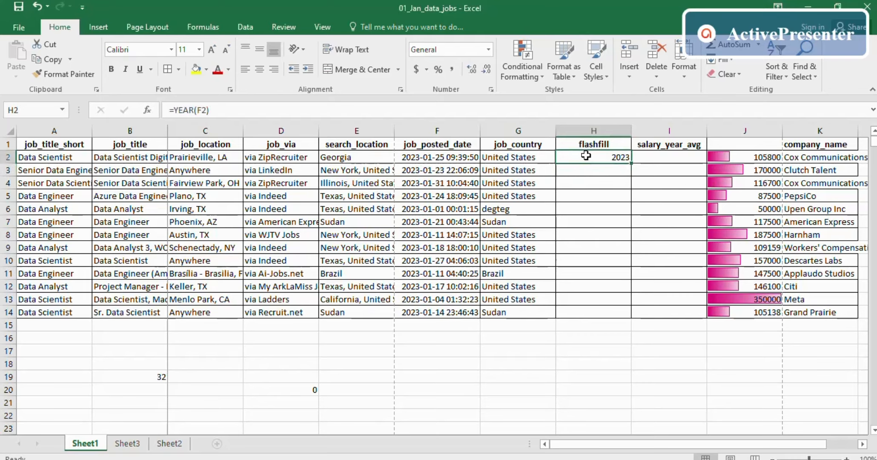
double_click(586, 155)
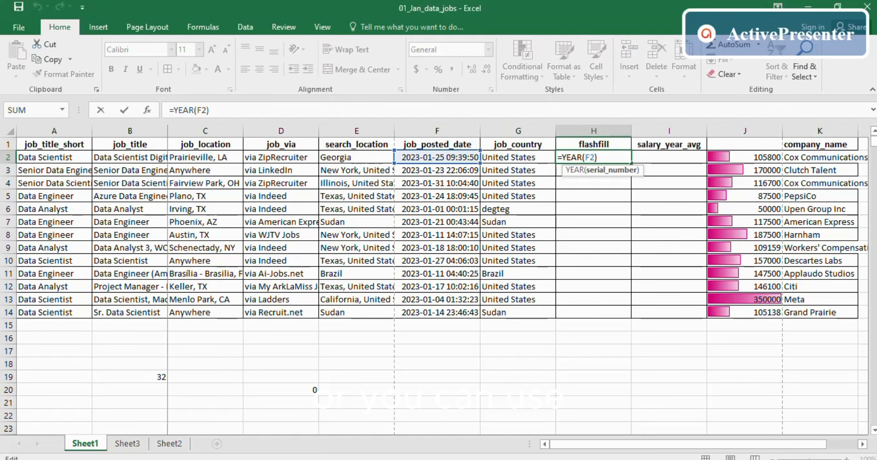
drag(598, 158, 562, 158)
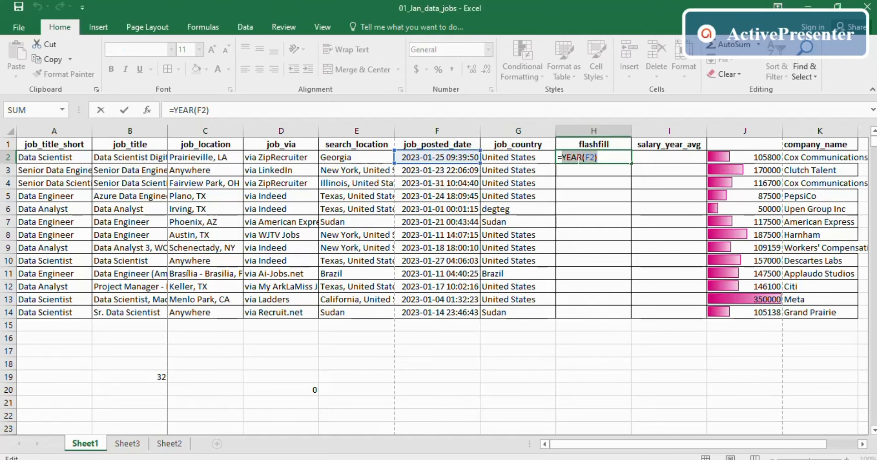
text(mon)
key(Tab)
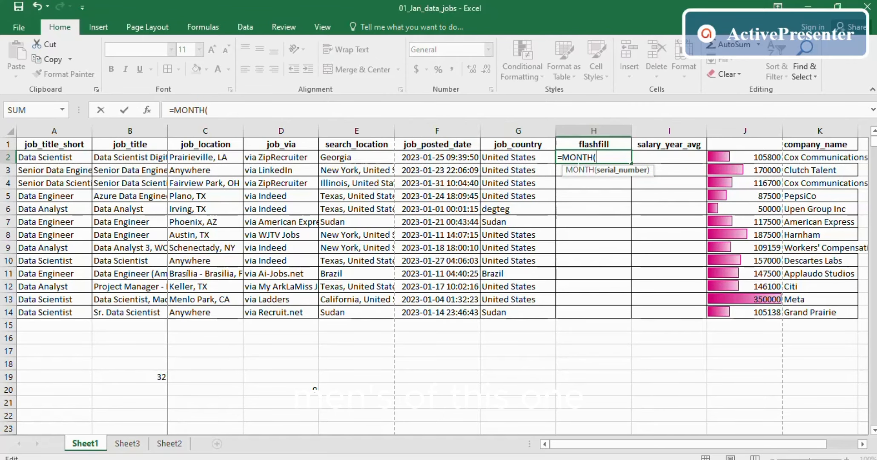
click(445, 156)
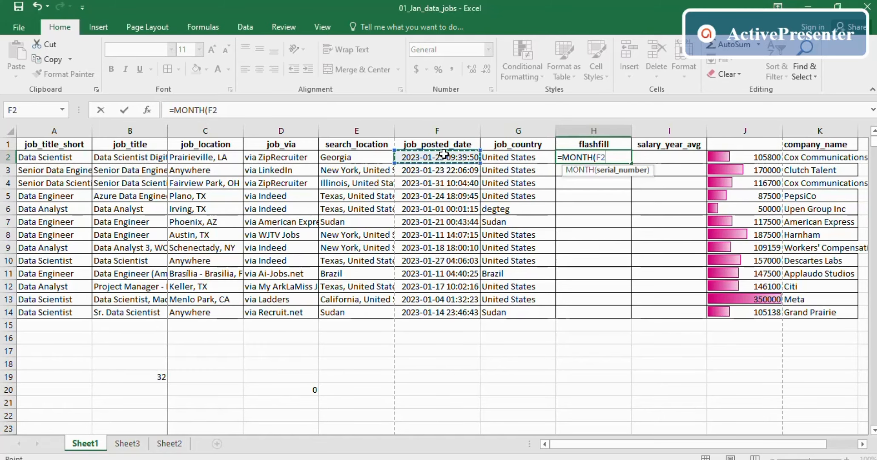
key(Return)
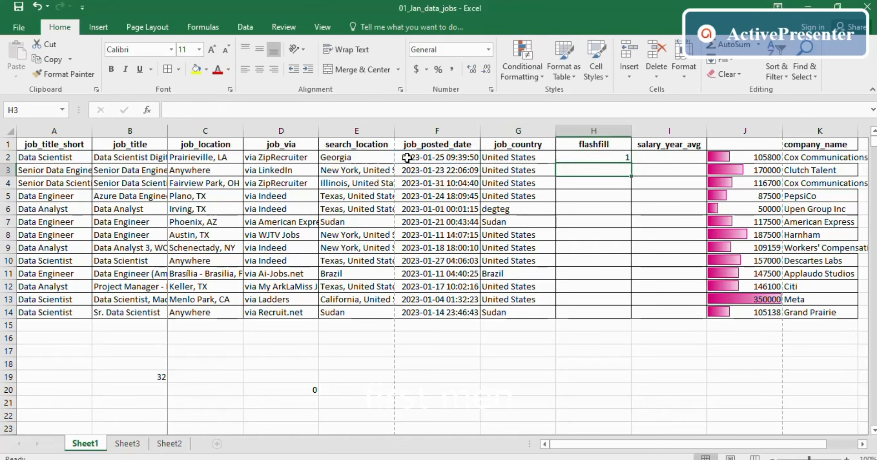
click(613, 156)
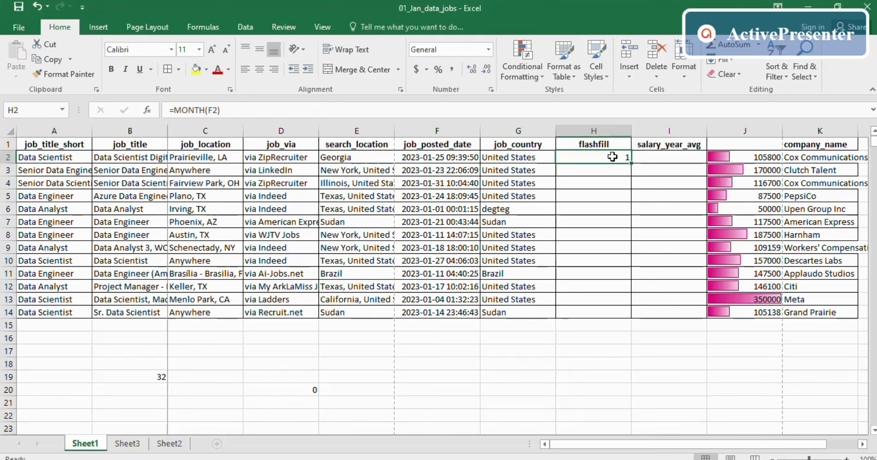
- Try =HOUR(F2) in H2, giving 9, then clear H2:H14
text(=)
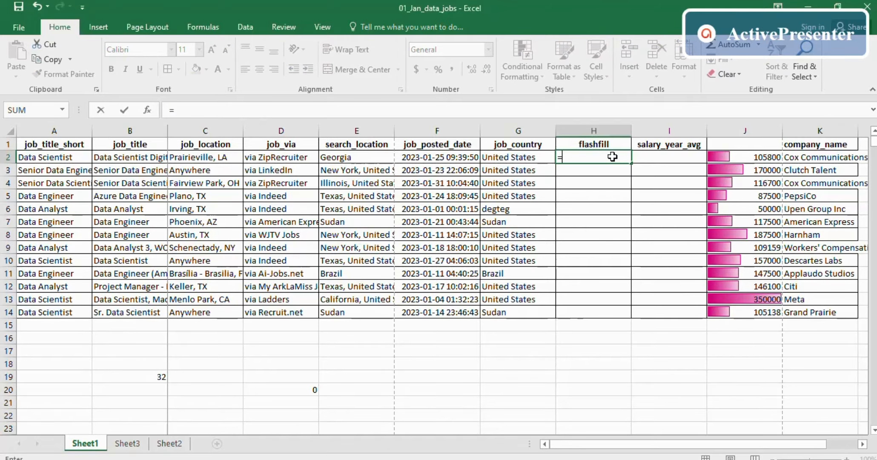
text(hou)
key(Tab)
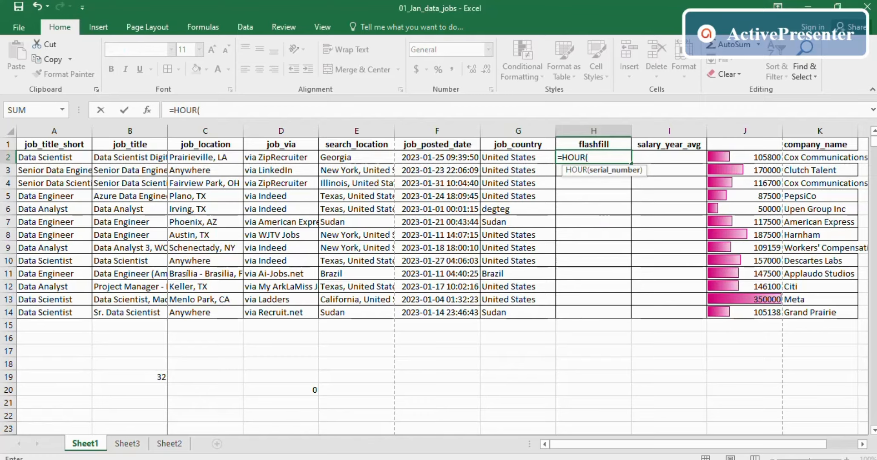
click(438, 158)
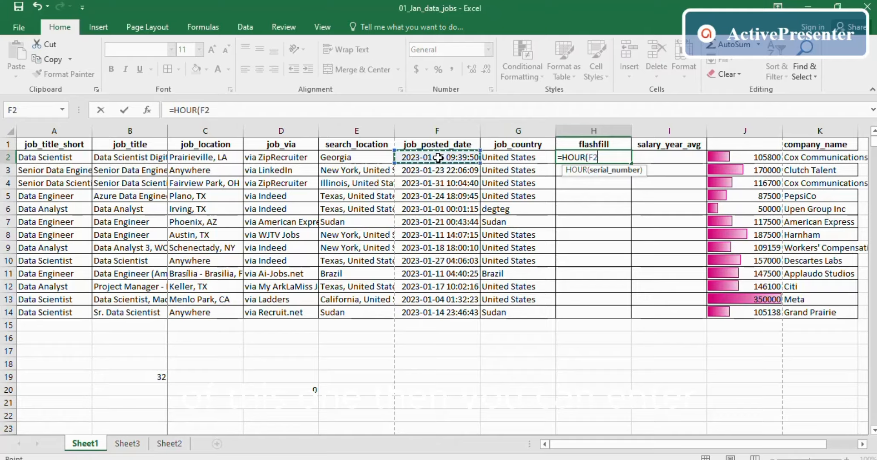
key(Return)
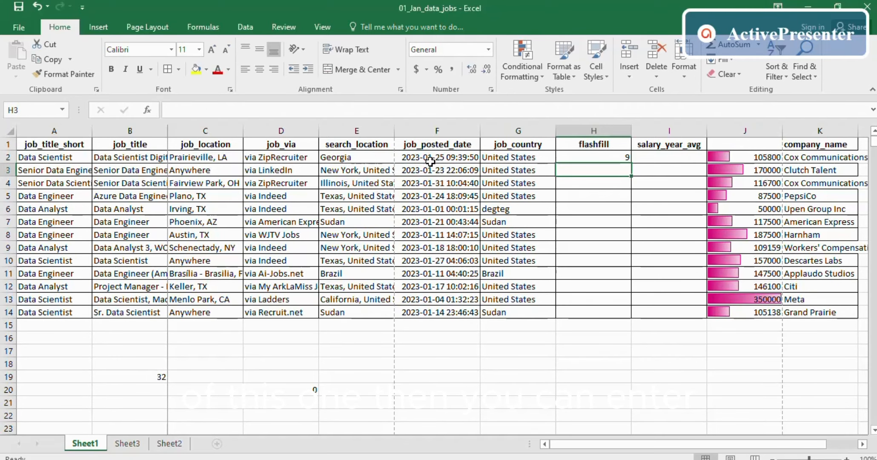
click(587, 158)
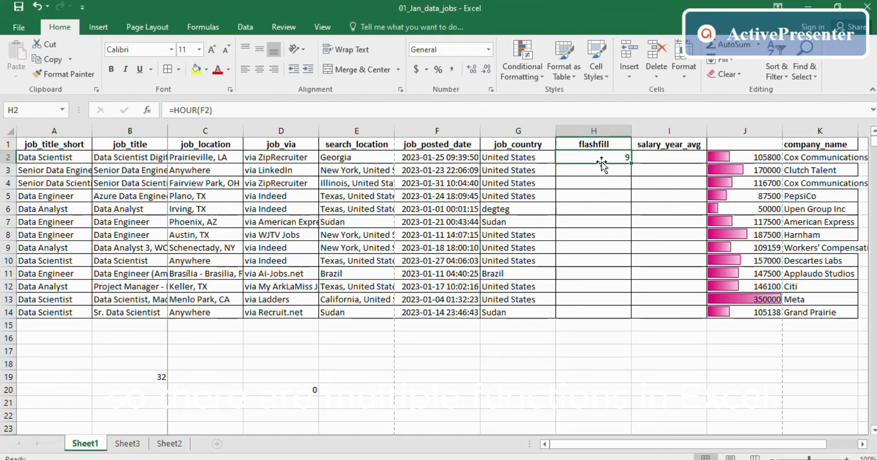
drag(606, 164, 574, 312)
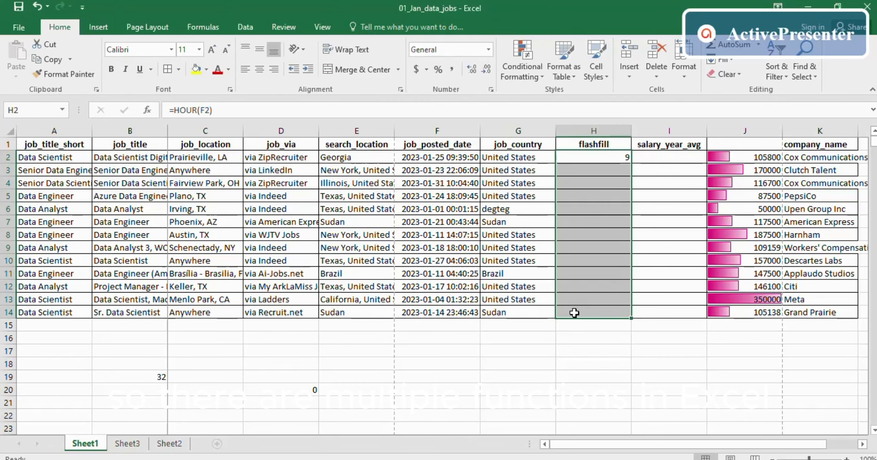
key(Delete)
click(592, 284)
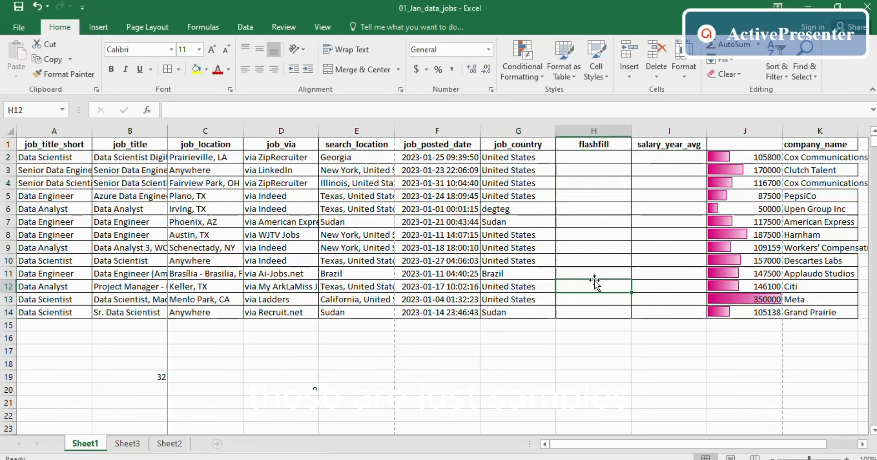
key(alt+Tab)
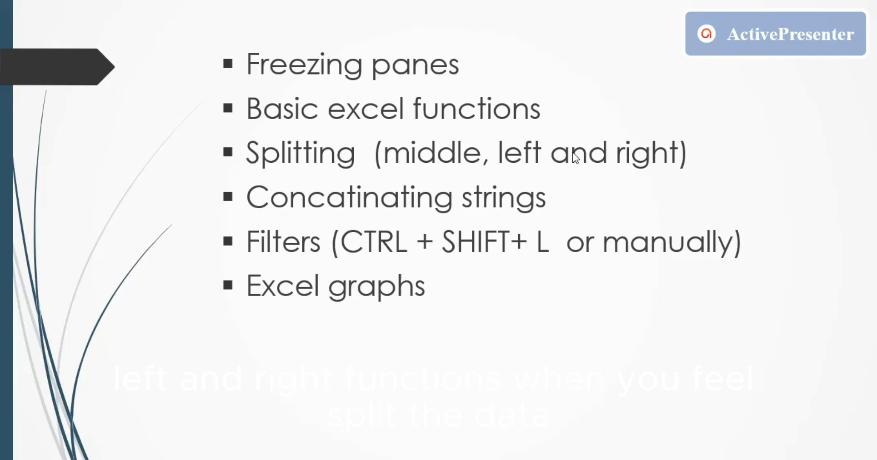
key(alt+Tab)
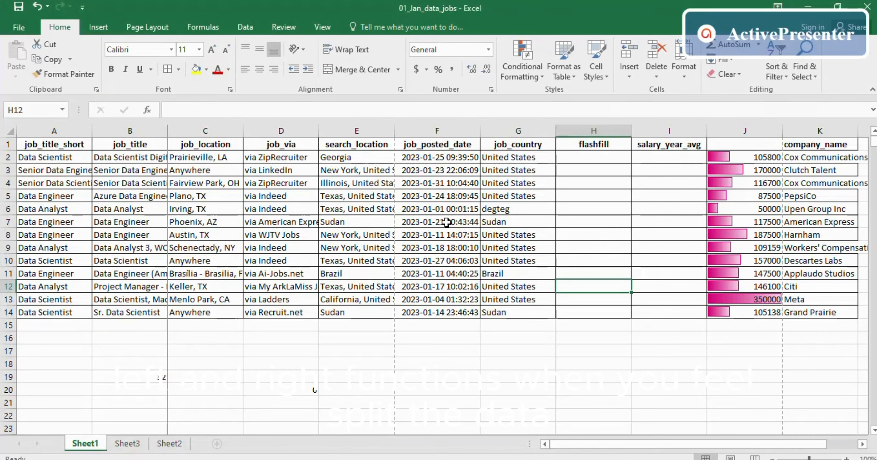
- Enter =MID(G2,4,3) in H2 to extract 'ted' from United States
click(577, 156)
click(501, 157)
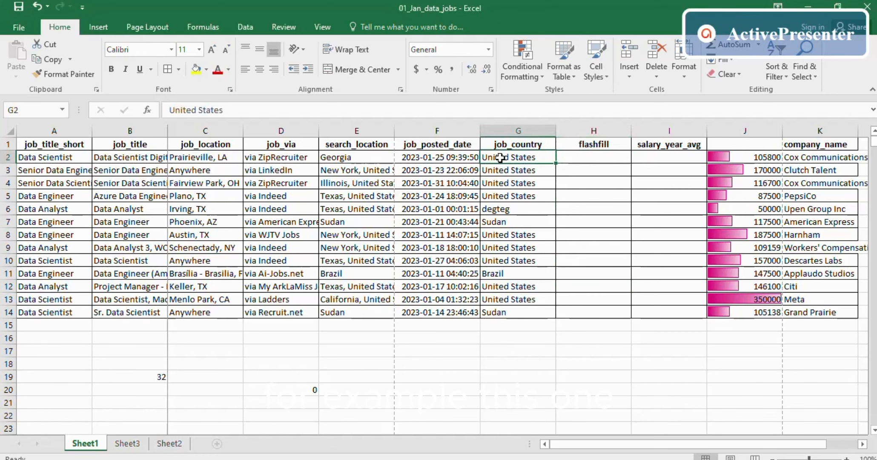
click(570, 154)
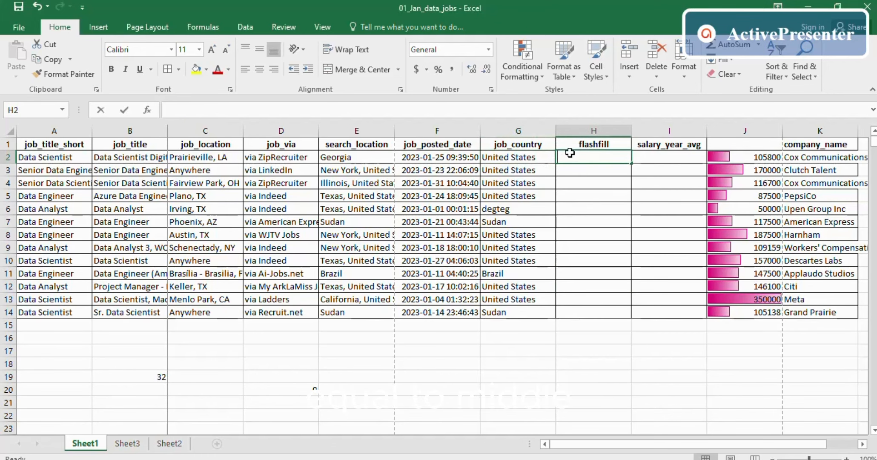
text(=middl)
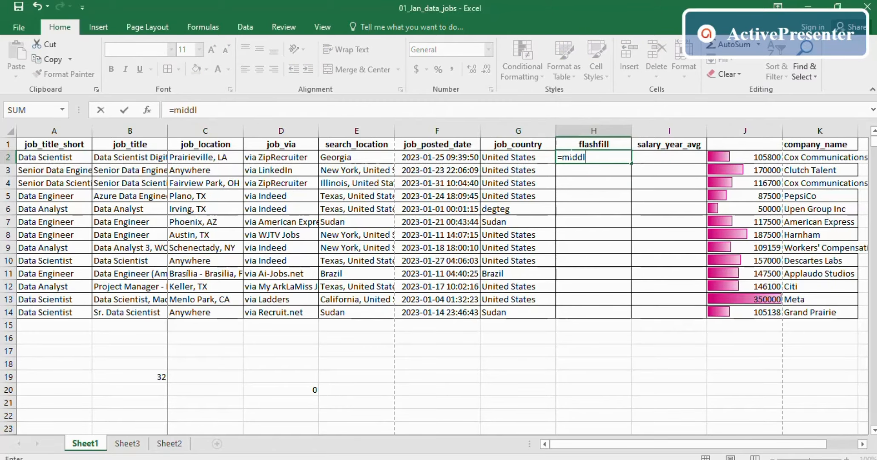
key(BackSpace)
key(BackSpace)
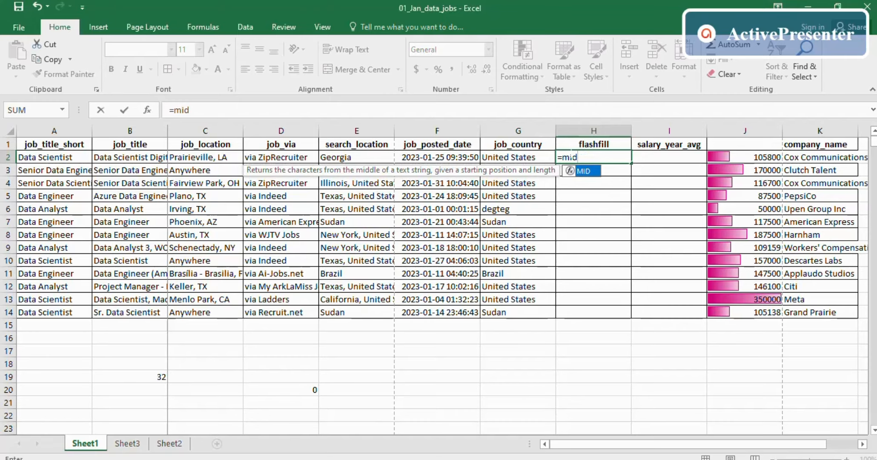
key(Tab)
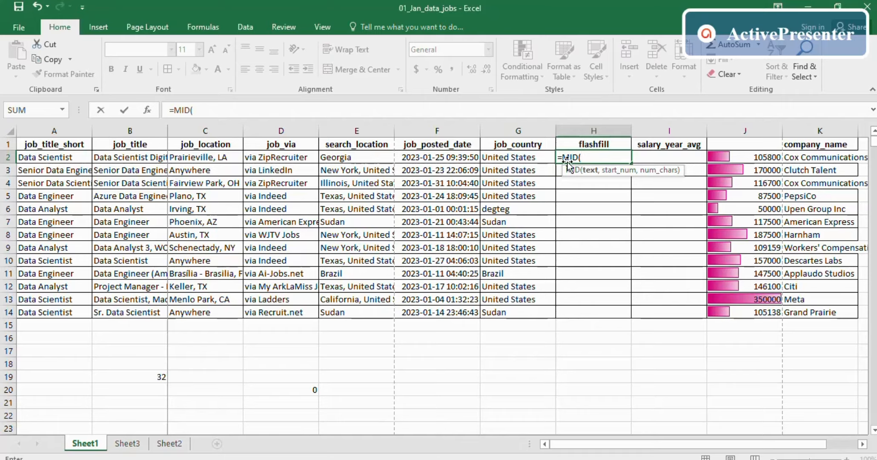
click(501, 156)
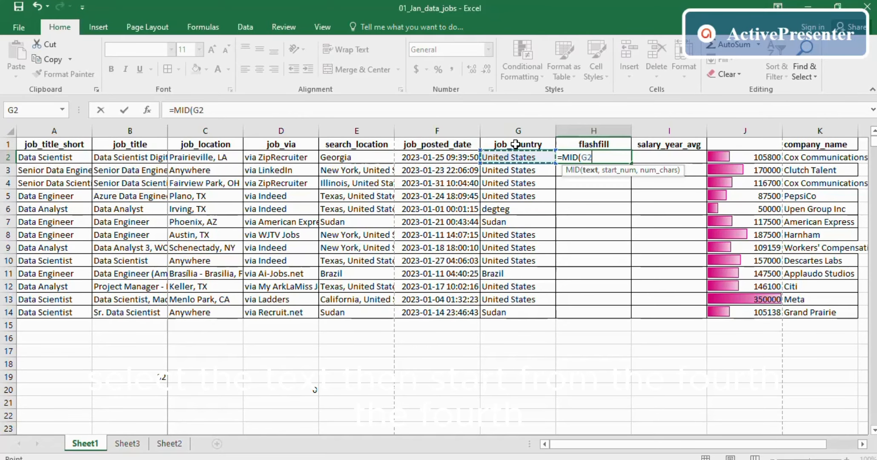
text(,4)
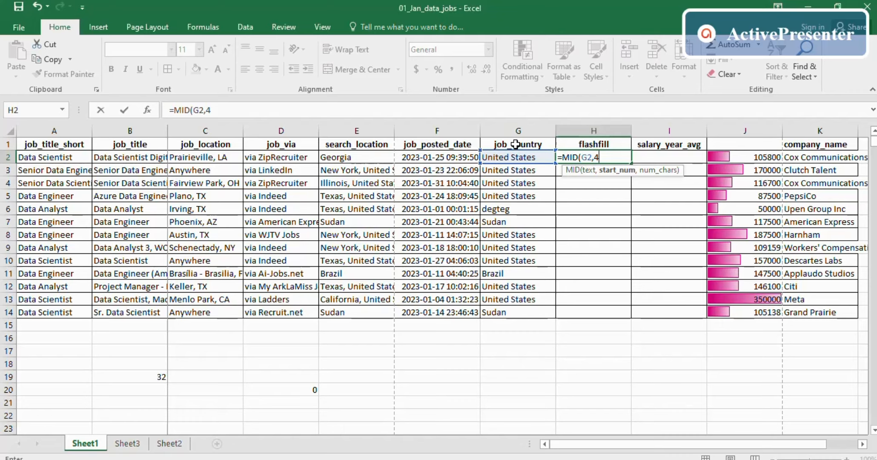
text(,3)
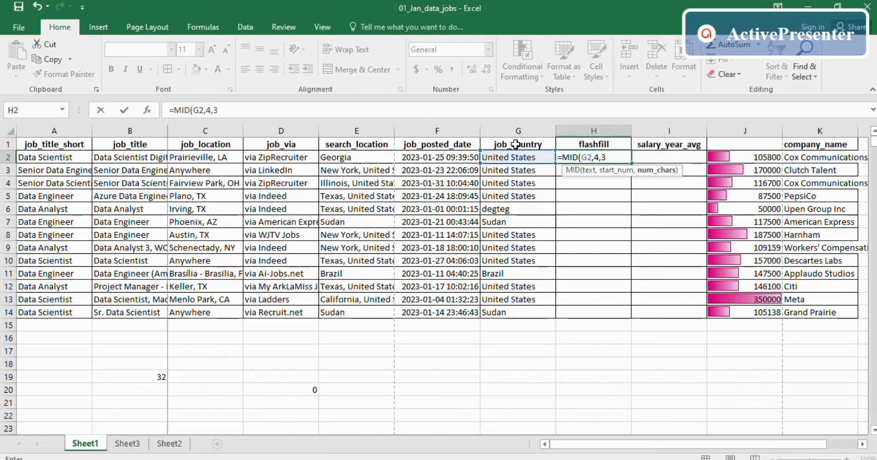
key(Return)
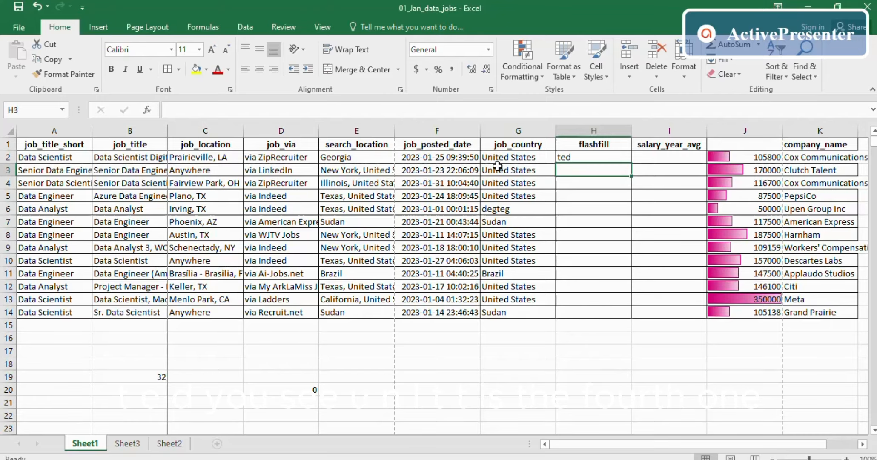
click(571, 159)
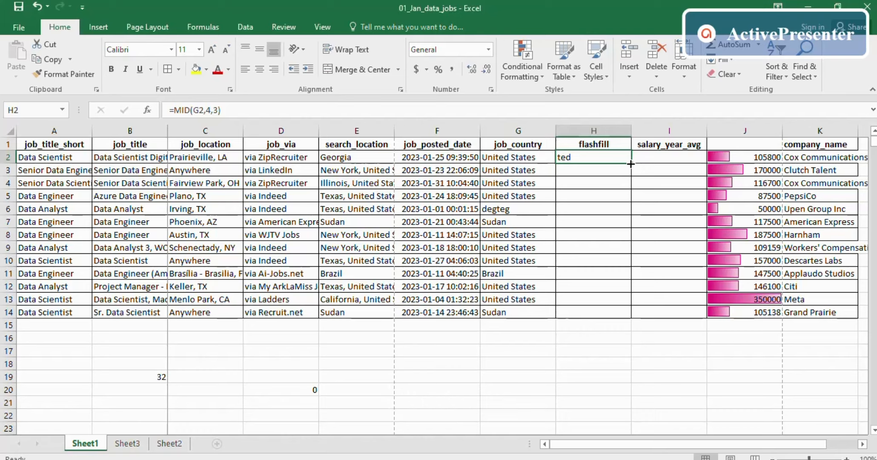
- Fill the MID formula down to H14 and compare row 7's 'an' with Sudan
drag(630, 164, 614, 315)
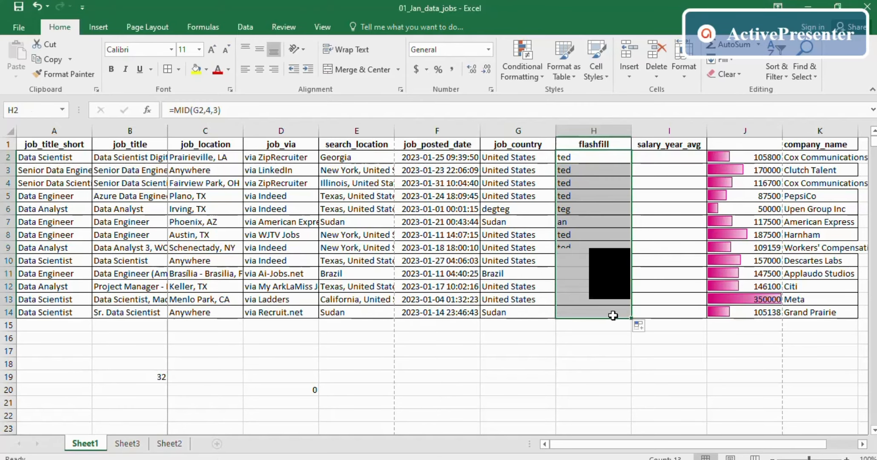
click(579, 246)
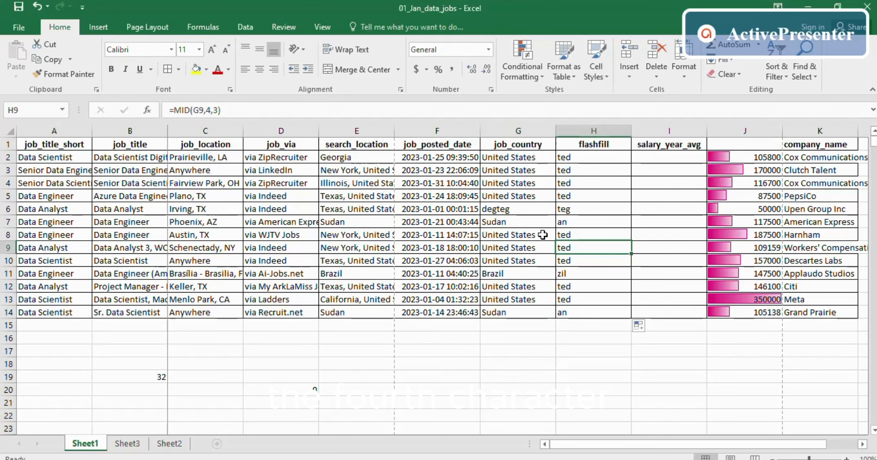
click(511, 222)
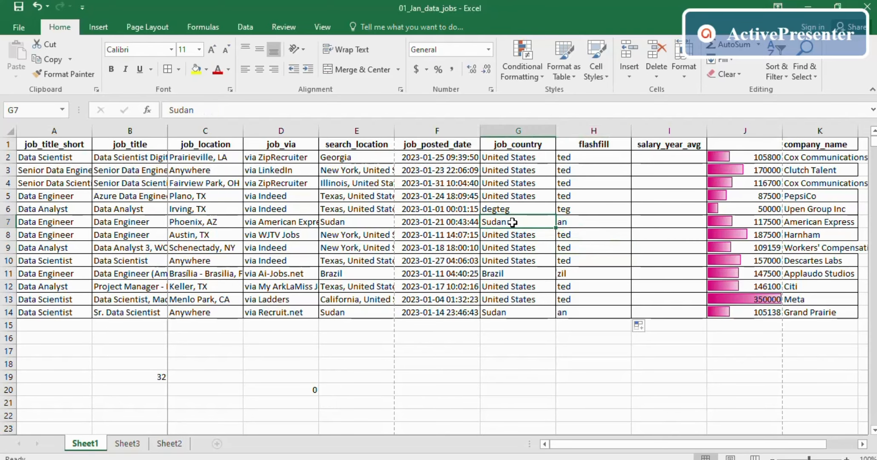
click(595, 144)
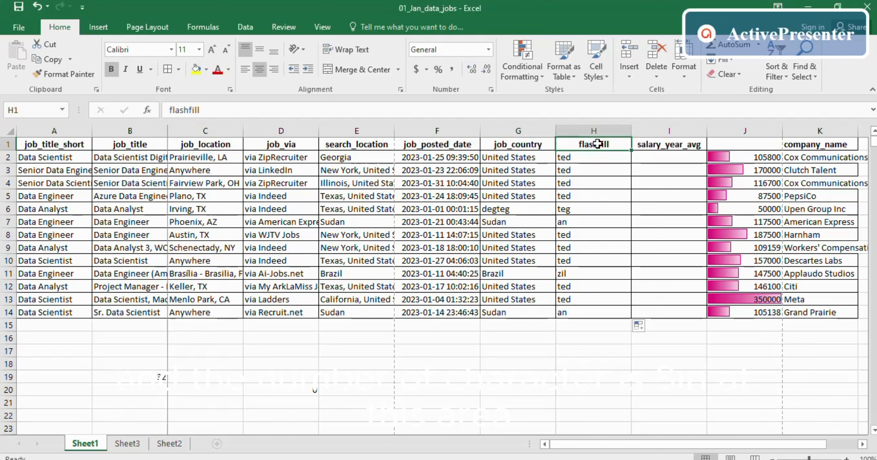
click(520, 224)
click(568, 223)
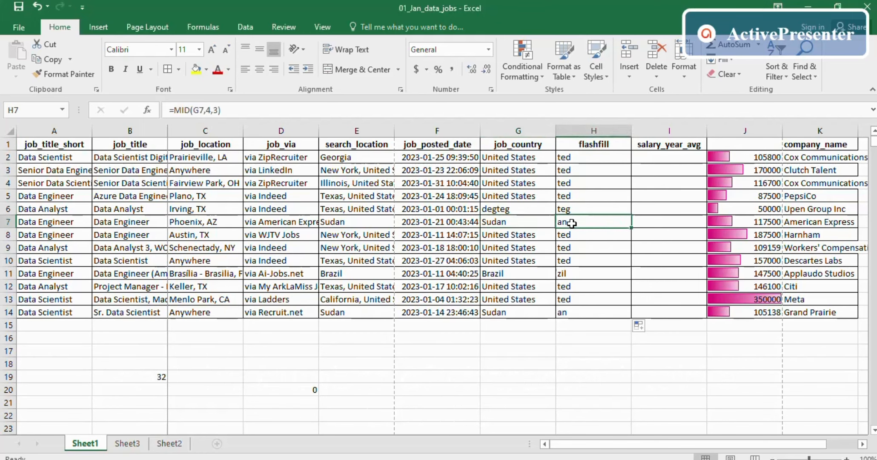
click(519, 222)
click(577, 221)
- Clear the MID results from H2:H14
drag(588, 158, 580, 319)
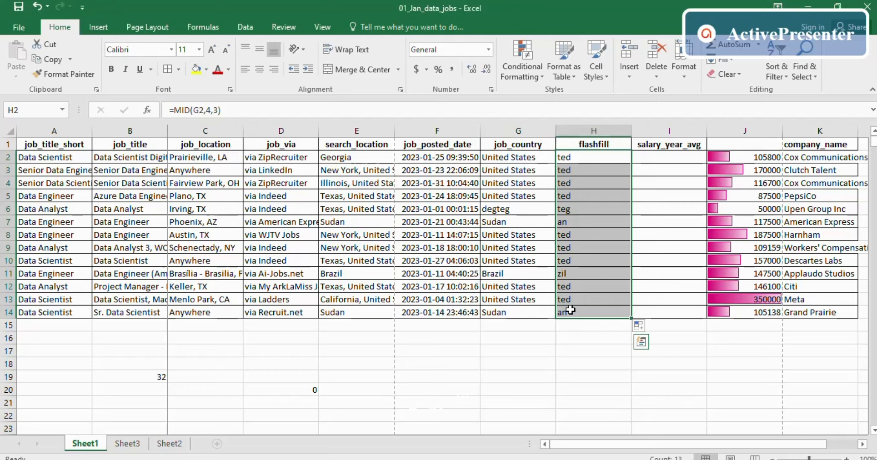
text(=)
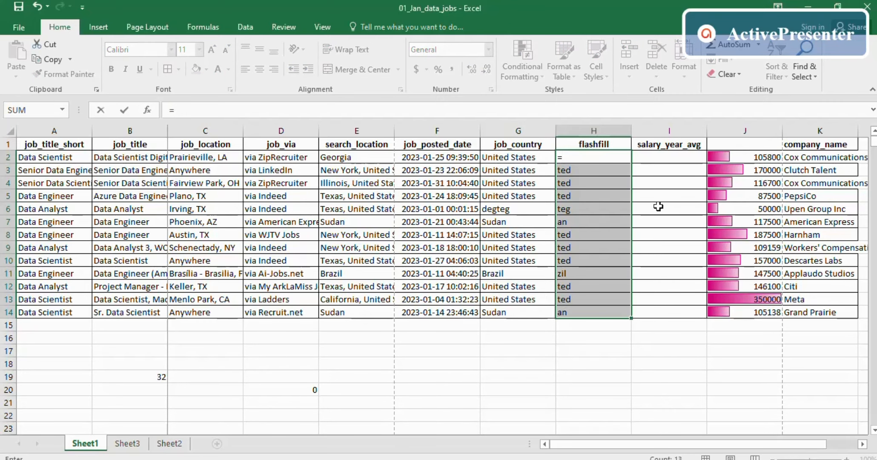
click(614, 183)
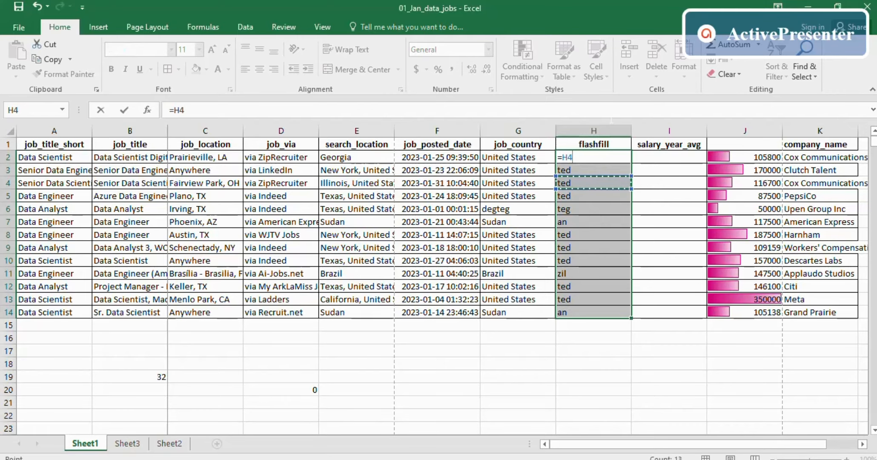
key(Return)
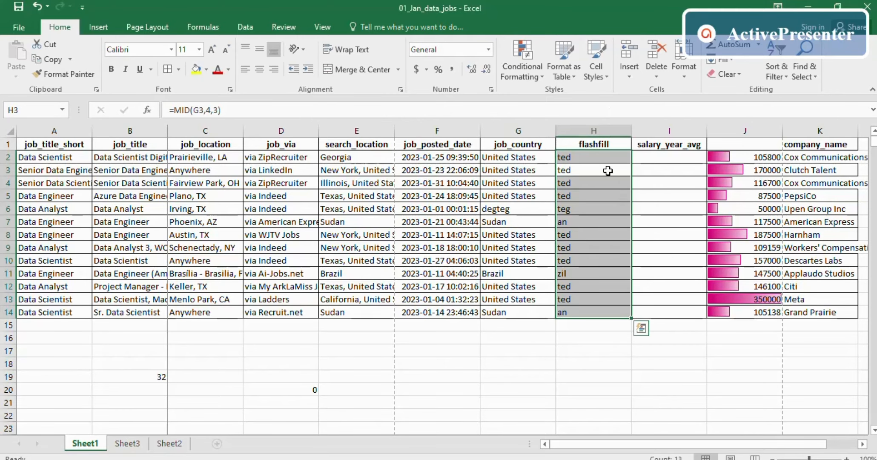
key(Delete)
- Enter =RIGHT(G2,4) in H2 so it shows 'ates'
click(583, 153)
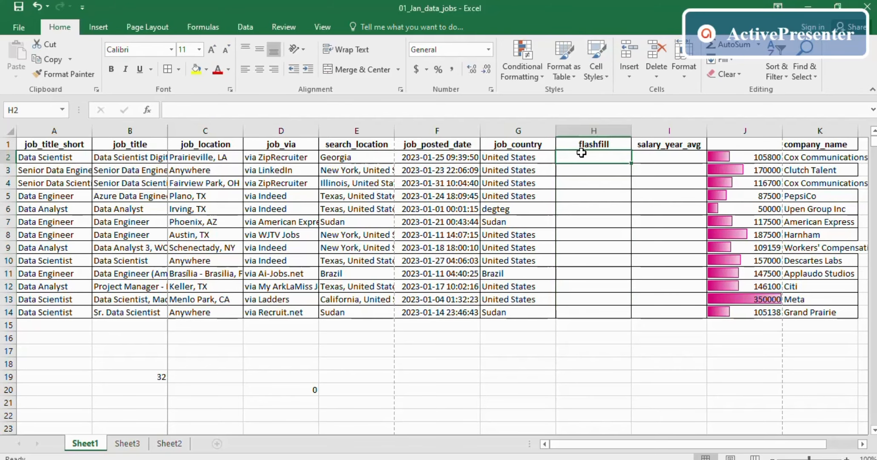
text(=right)
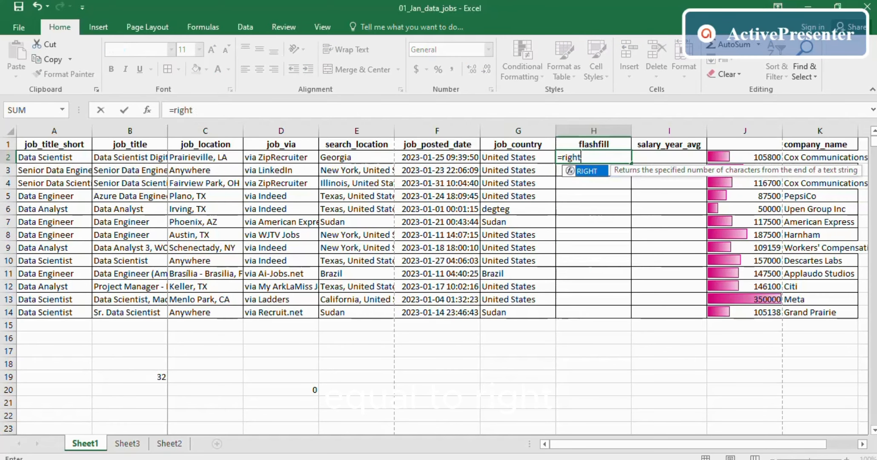
key(Tab)
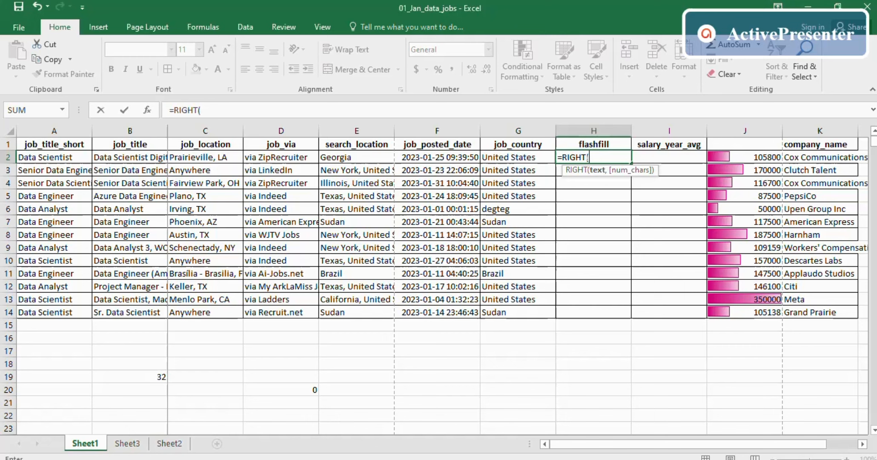
click(490, 159)
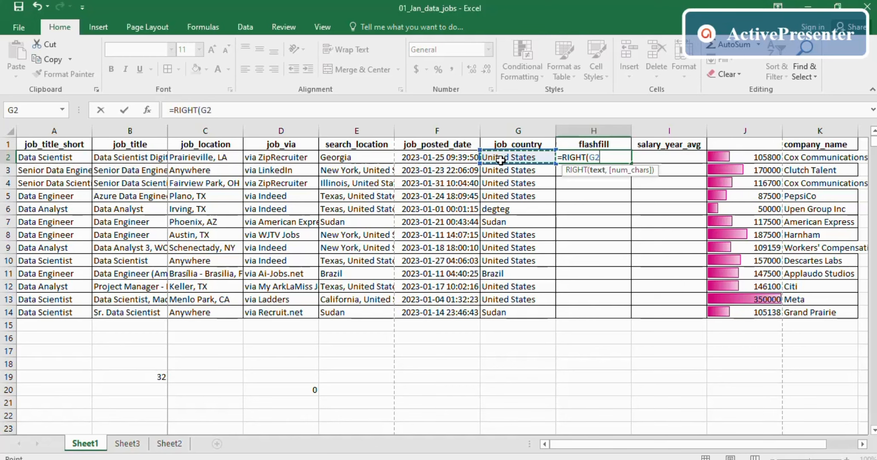
text(,4)
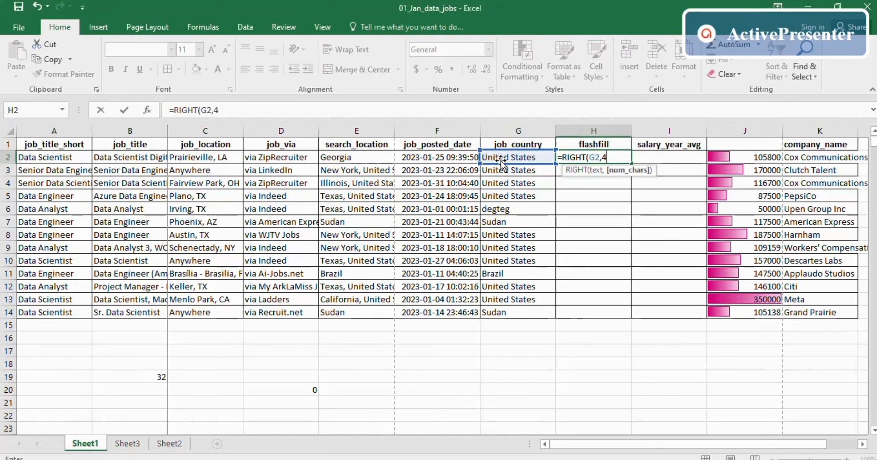
key(Return)
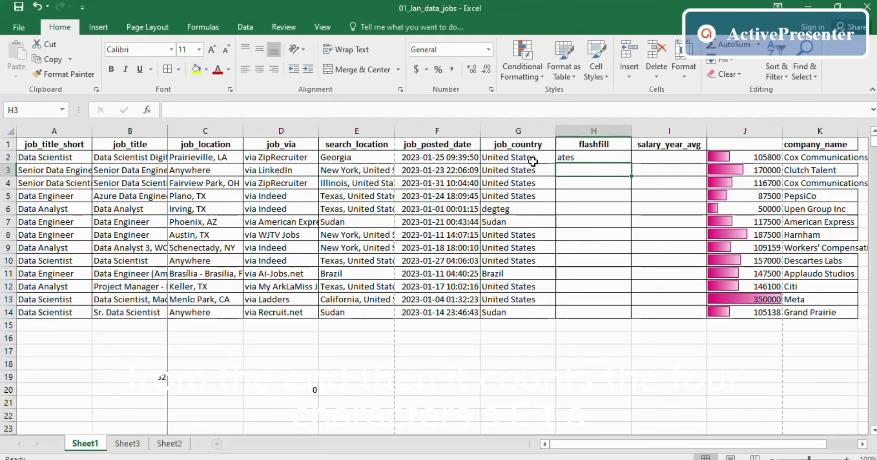
- Fill the RIGHT formula down to H14, then undo the fill
click(579, 157)
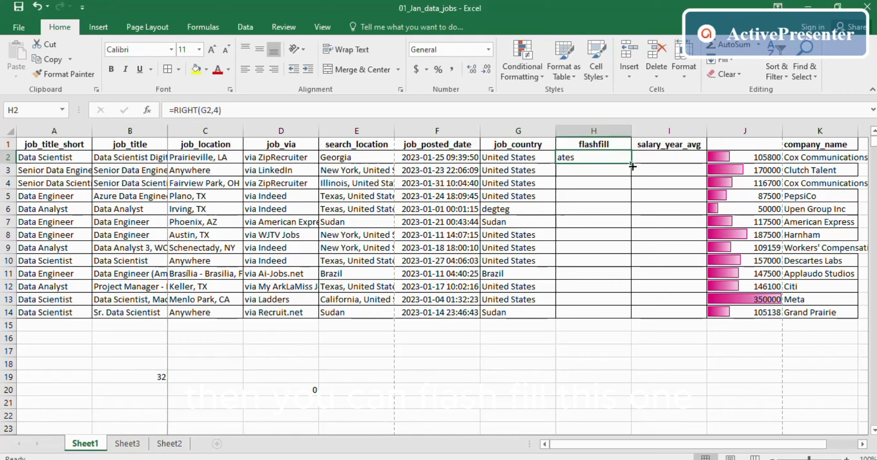
drag(631, 163, 610, 316)
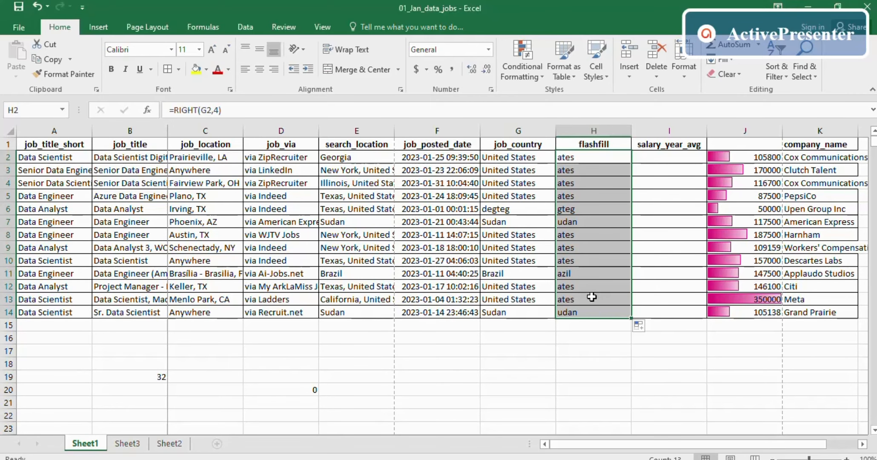
key(ctrl+z)
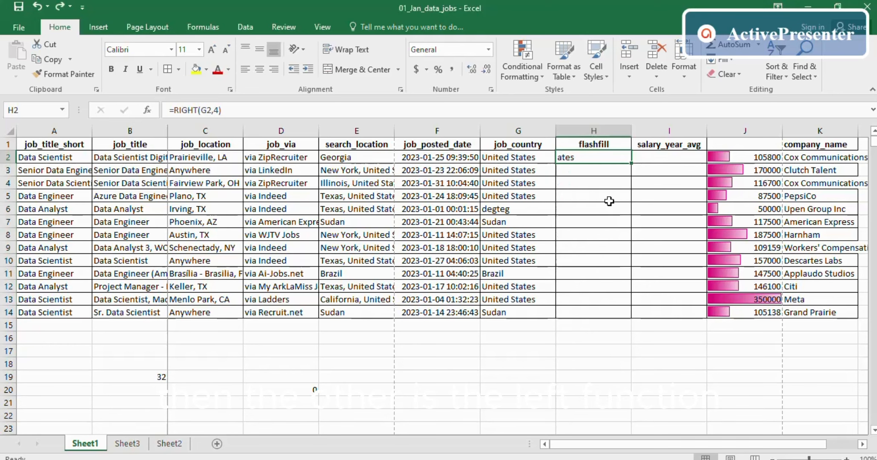
double_click(570, 157)
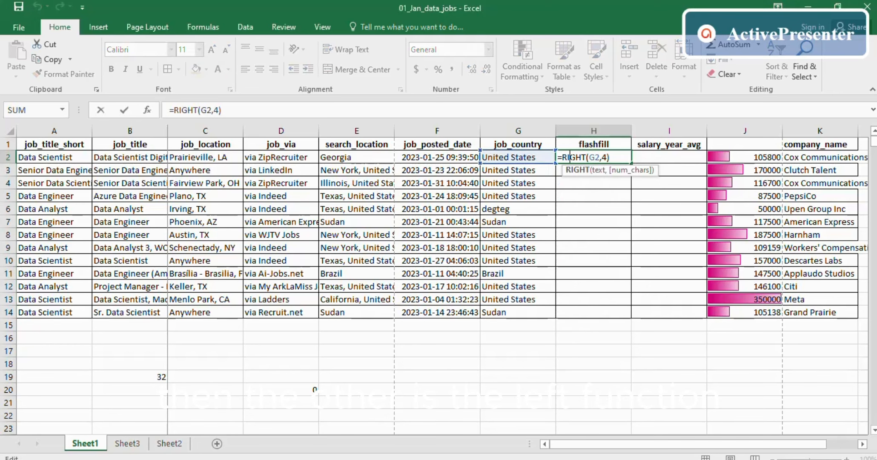
double_click(595, 157)
- Change H2 to =LEFT(G2,5) and fill it down to row 14
drag(611, 157, 563, 157)
text(l)
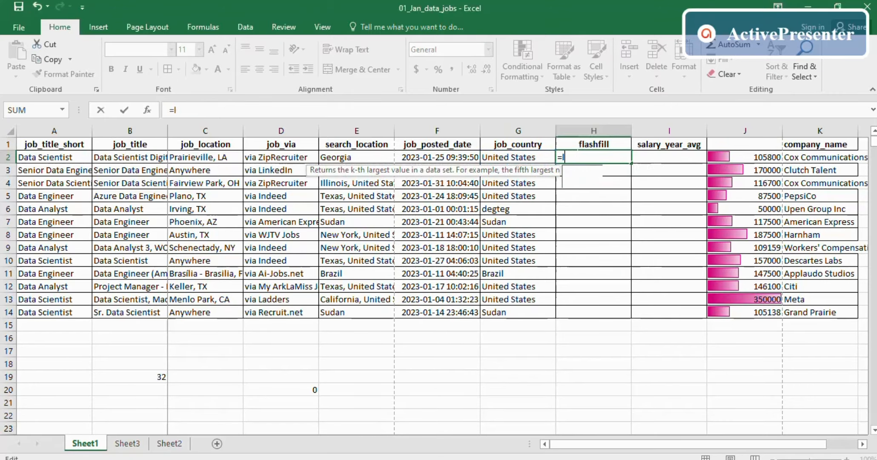
text(ef)
key(Tab)
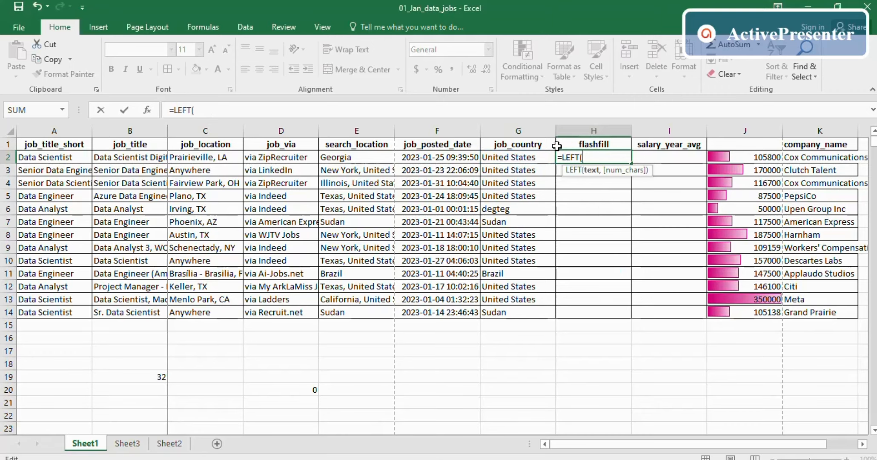
click(512, 158)
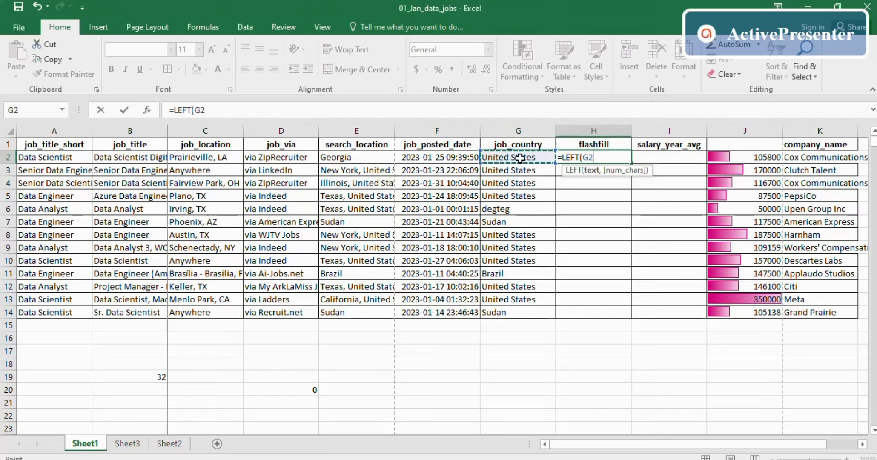
text(,)
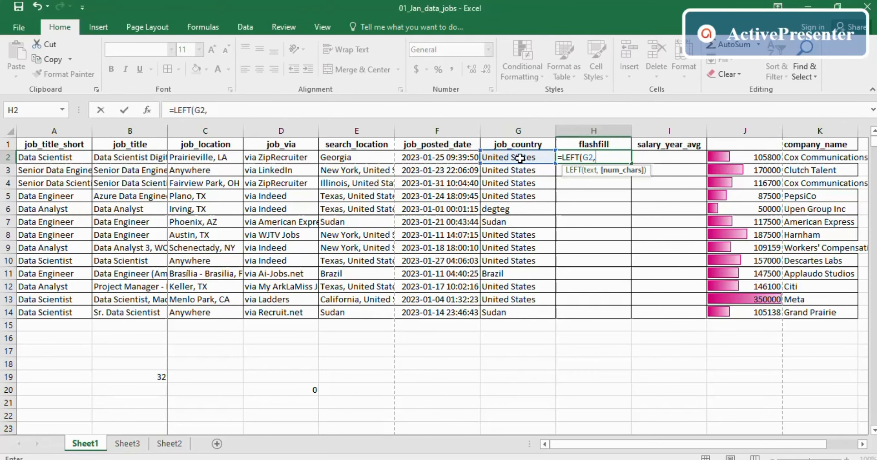
text(5)
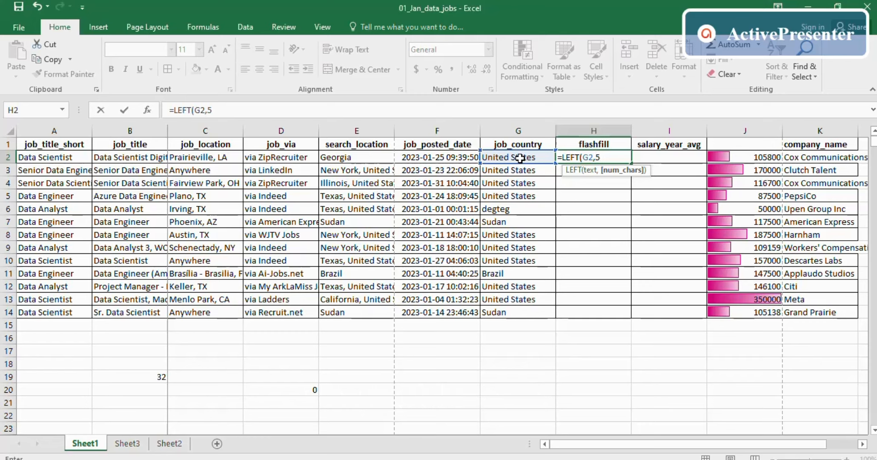
text())
key(Return)
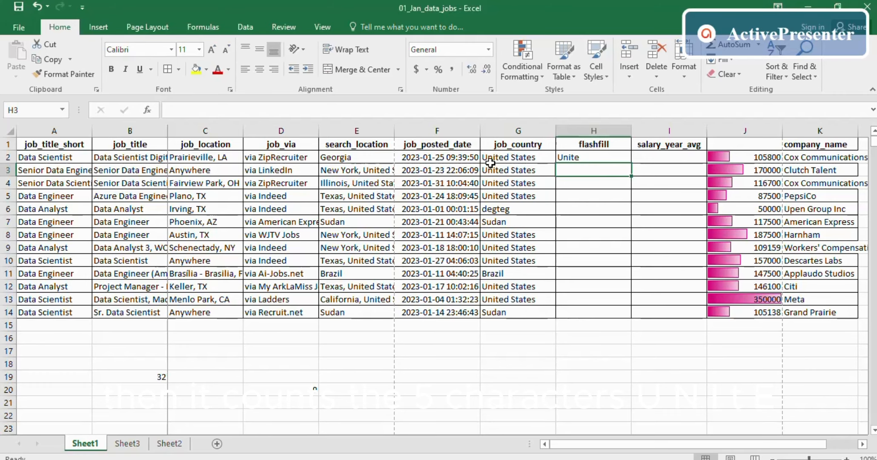
click(565, 158)
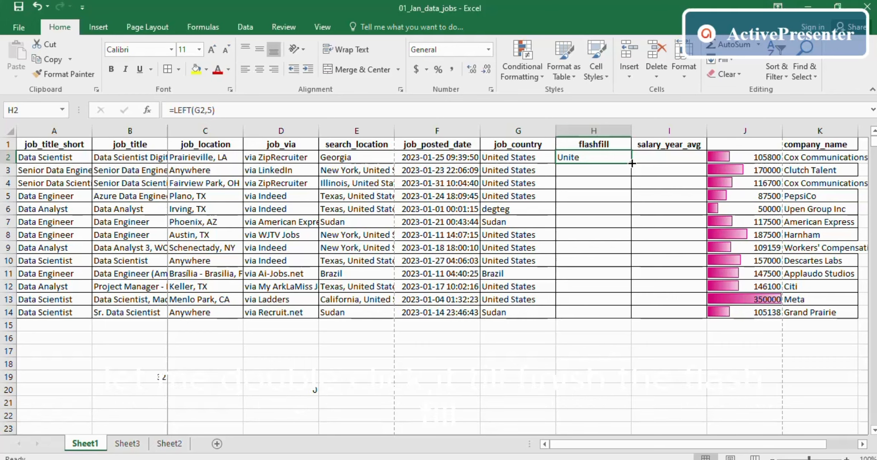
double_click(632, 163)
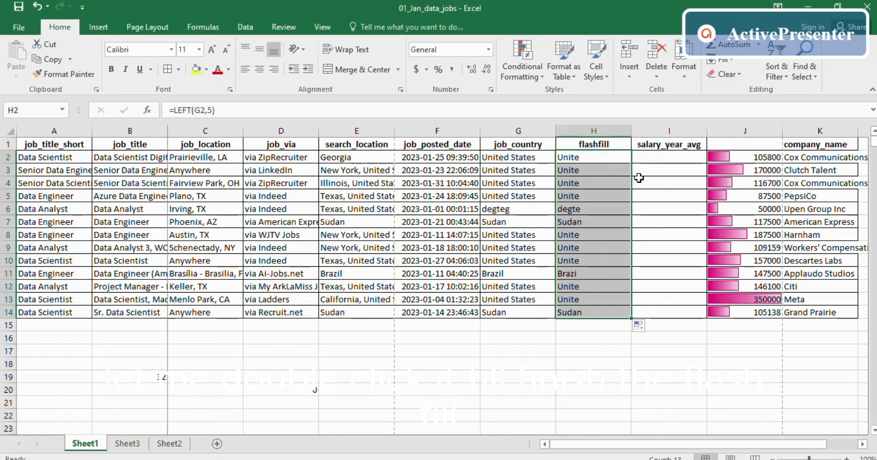
click(638, 177)
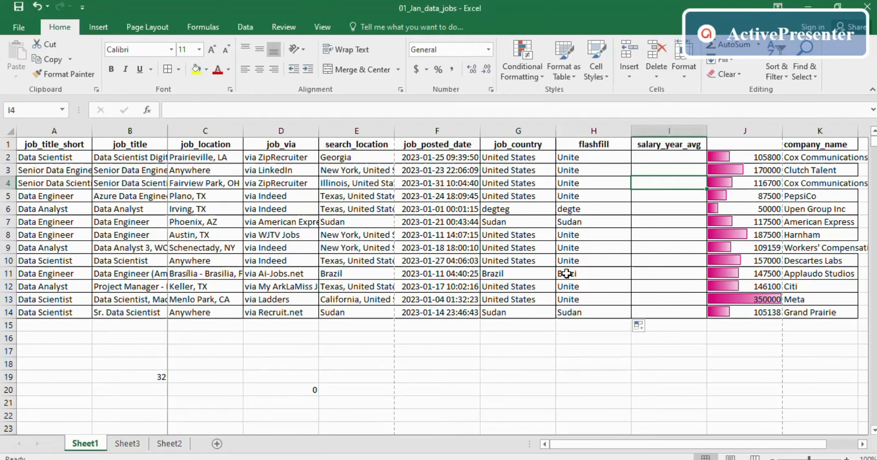
click(597, 366)
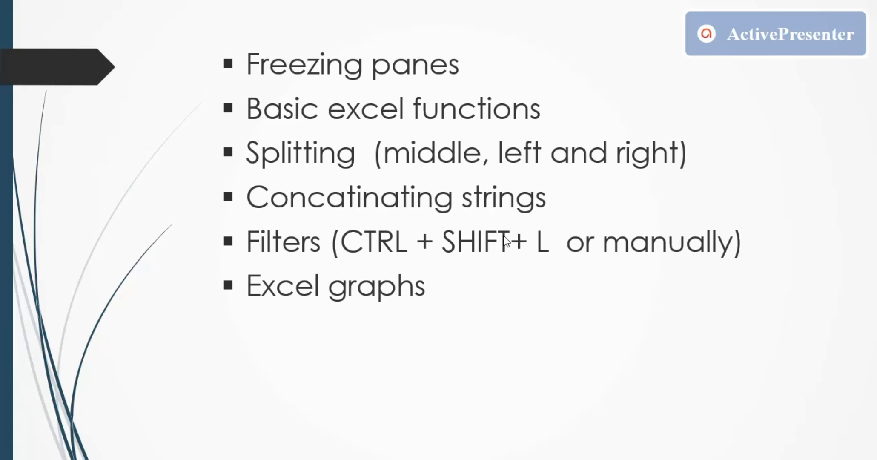
key(alt+Tab)
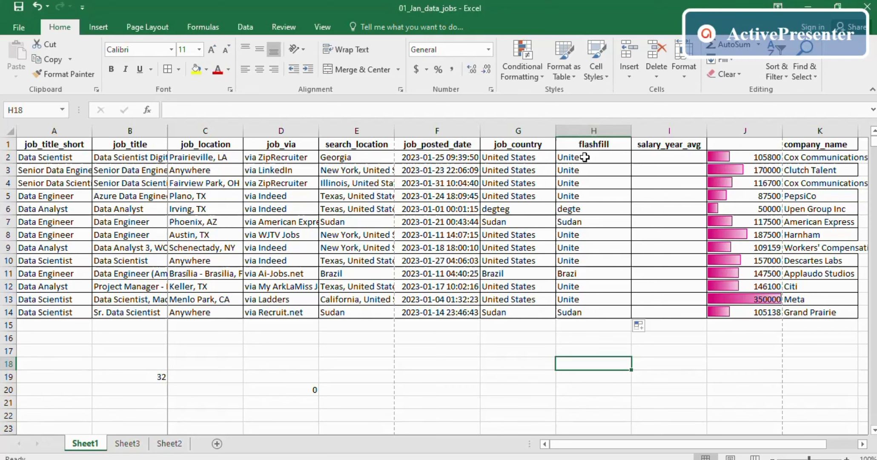
drag(585, 157, 592, 320)
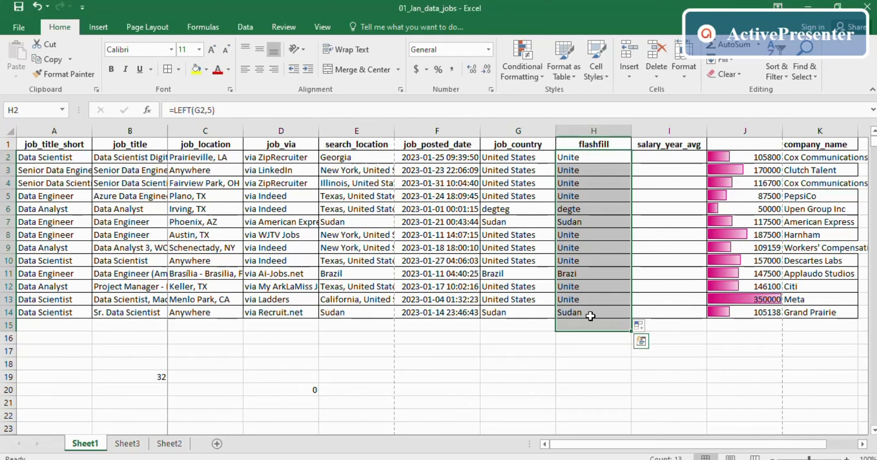
click(676, 244)
click(660, 158)
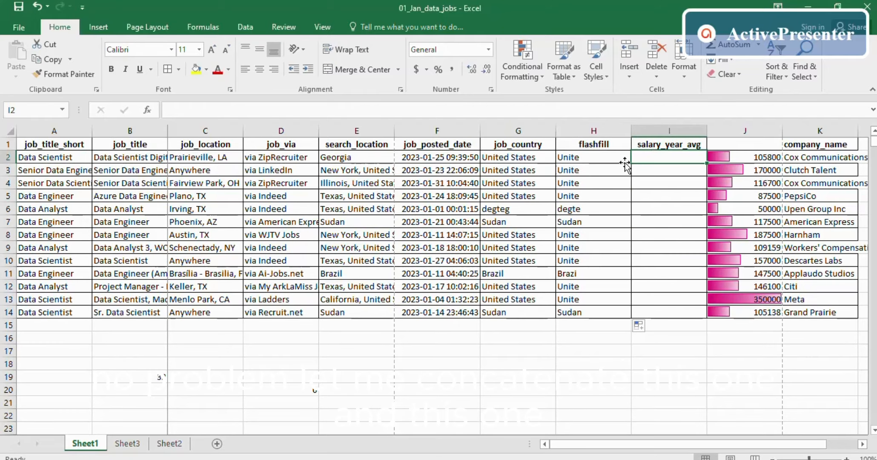
click(506, 156)
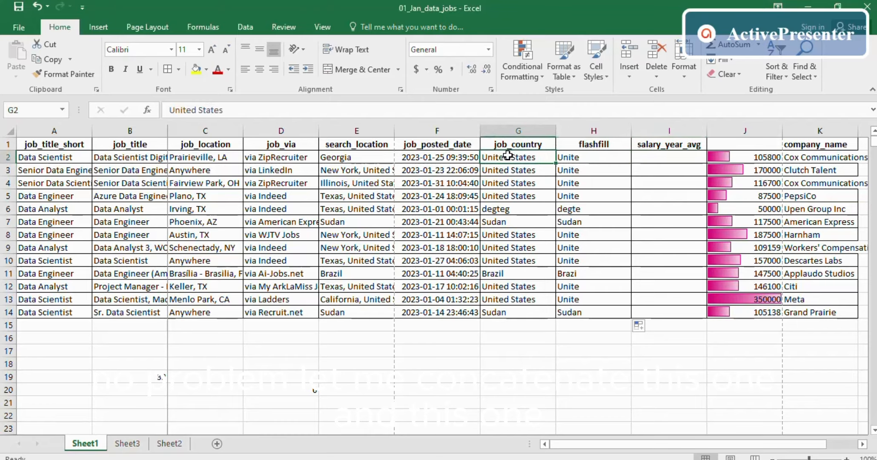
click(582, 157)
click(663, 158)
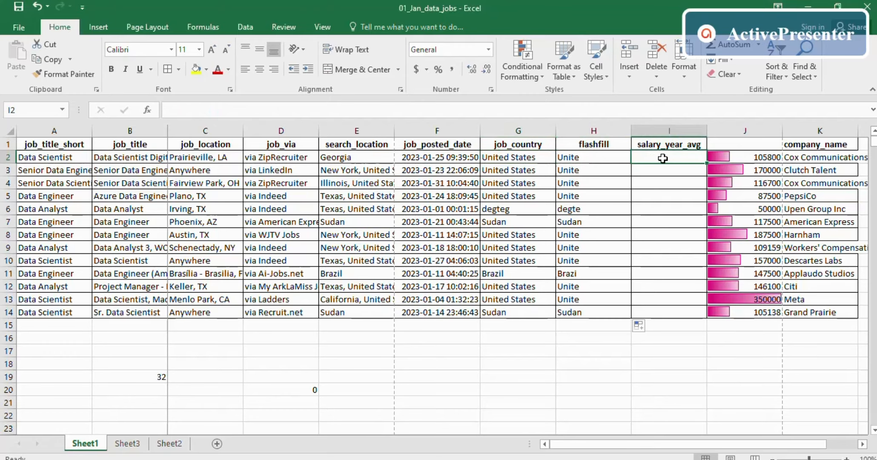
text(=con)
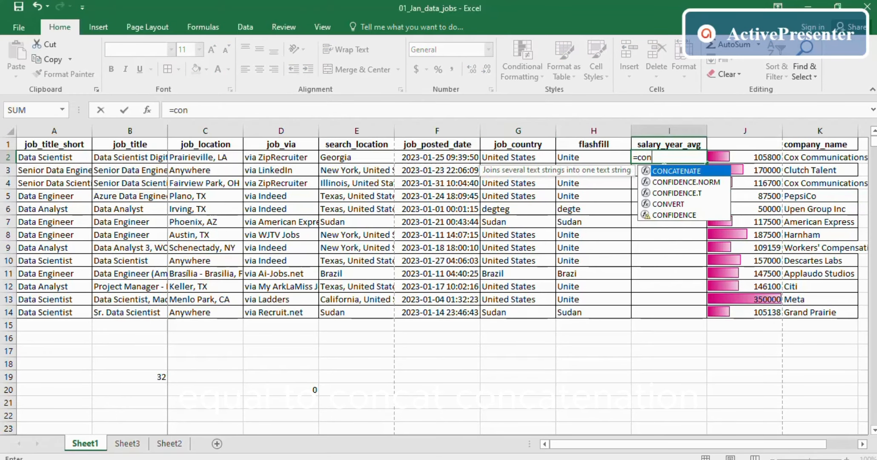
key(Tab)
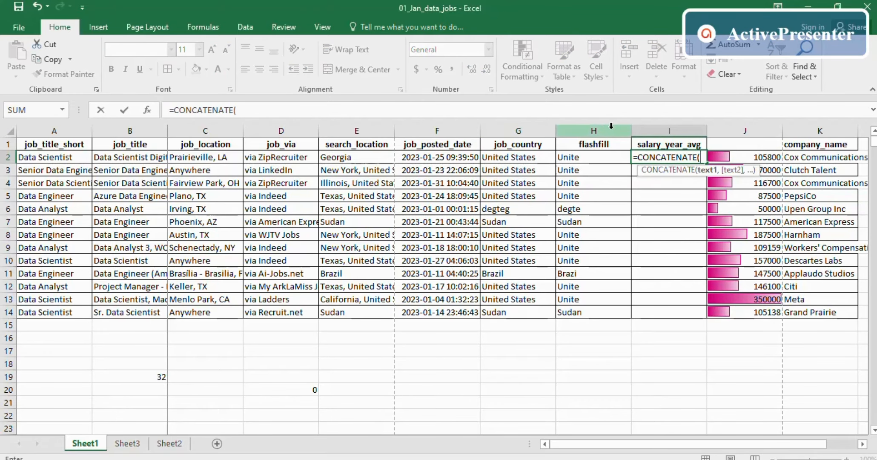
click(516, 155)
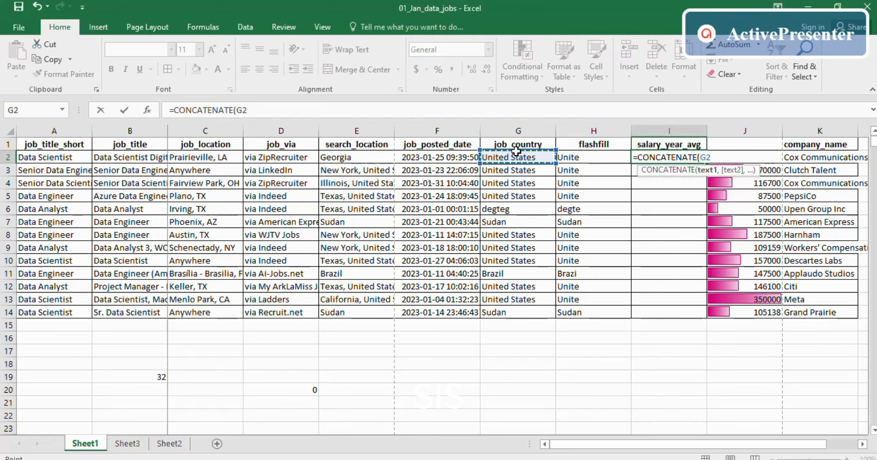
text(,)
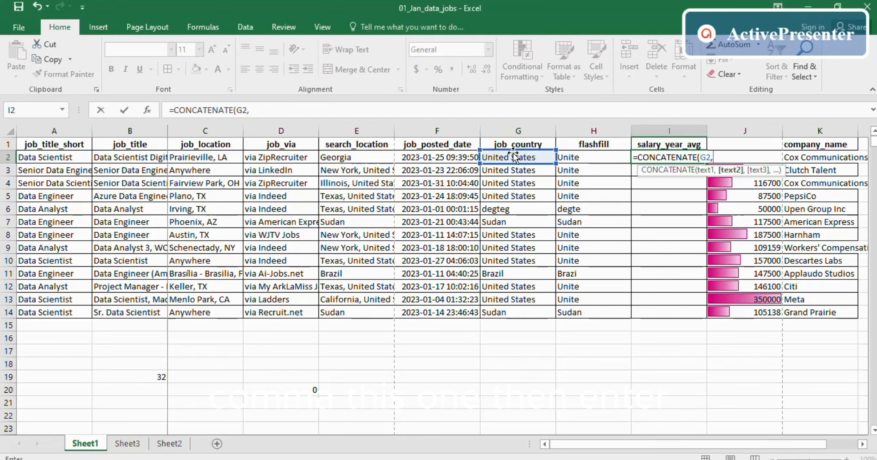
click(570, 158)
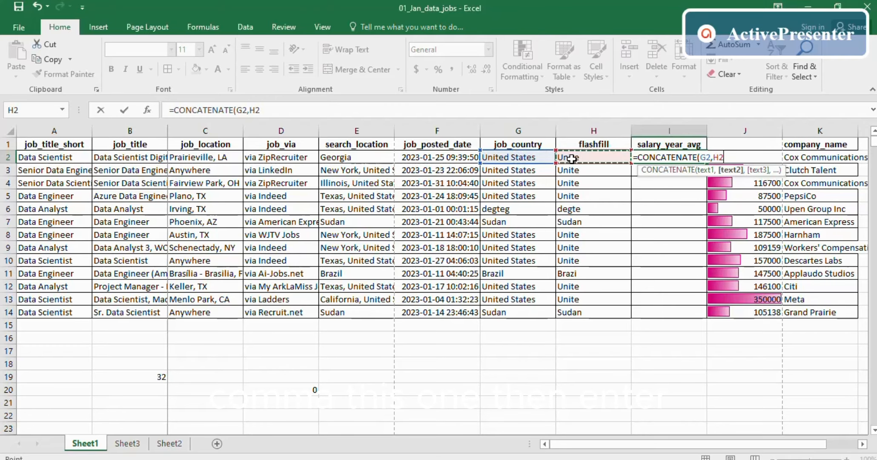
key(Return)
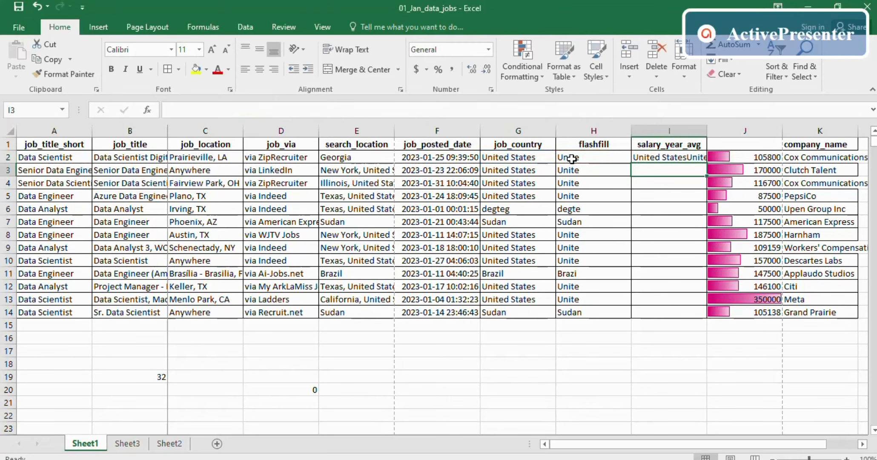
click(673, 159)
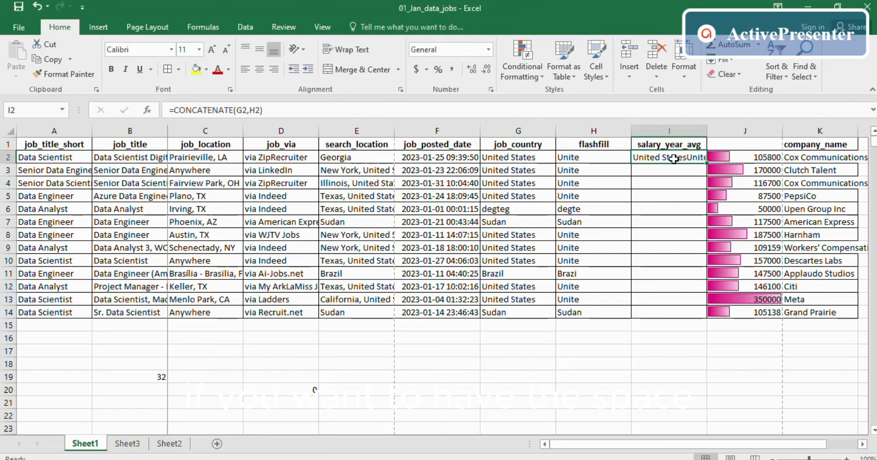
double_click(671, 158)
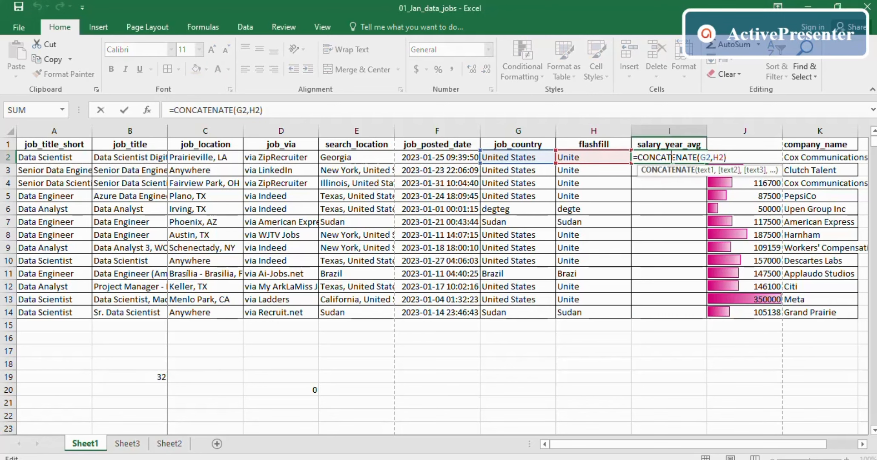
double_click(668, 195)
click(667, 158)
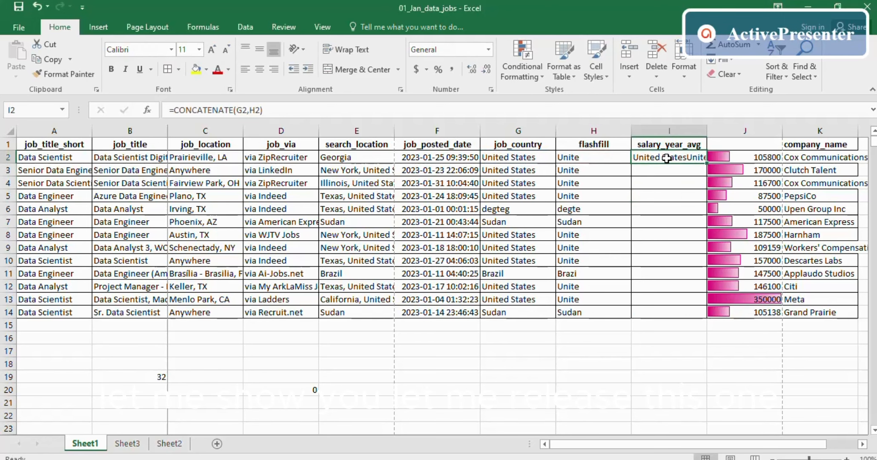
key(Delete)
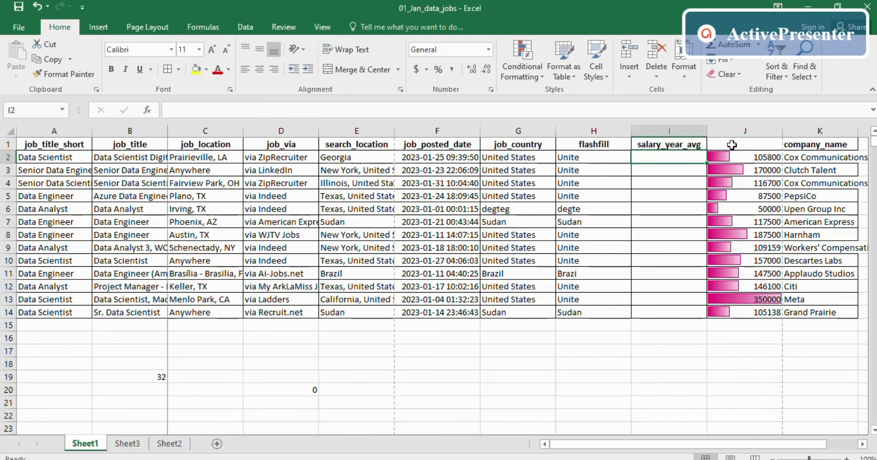
- Enter =CONCATENATE(G2," ",H2) in I2 and fill it down to I14
text(=)
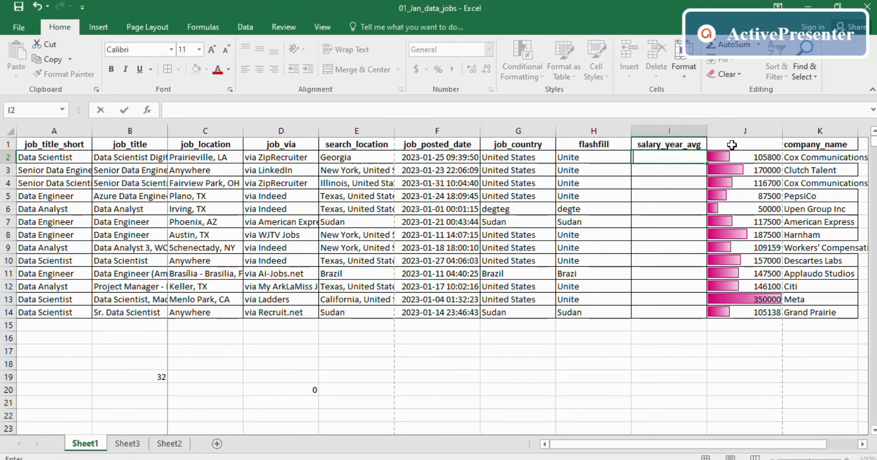
text(conc)
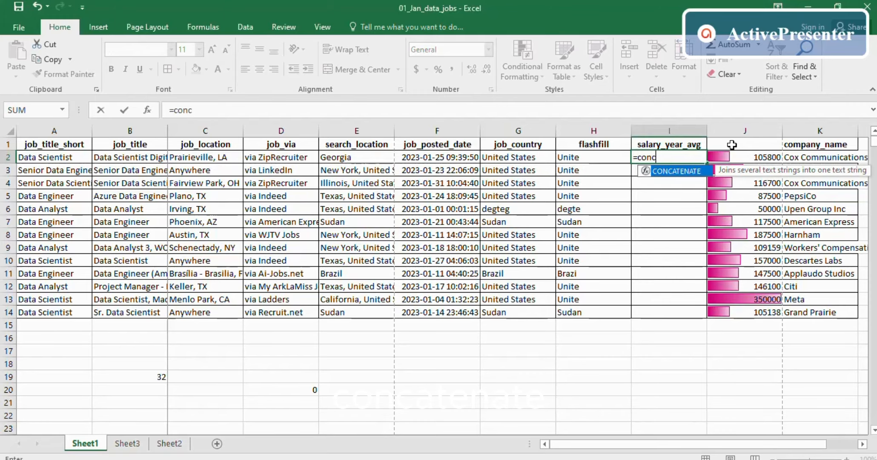
key(Tab)
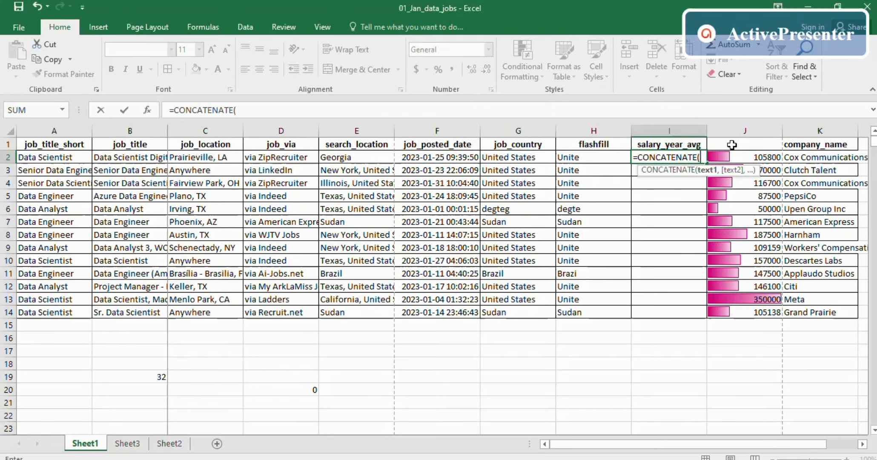
click(532, 158)
text(,)
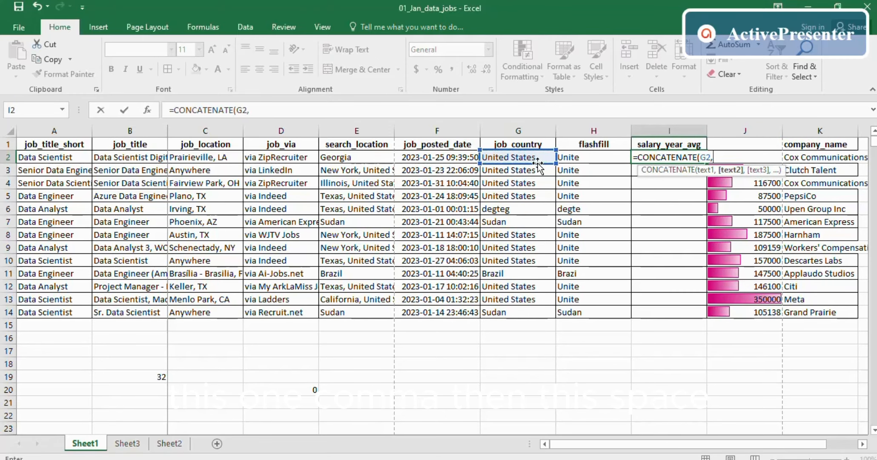
text(')
key(BackSpace)
text(,)
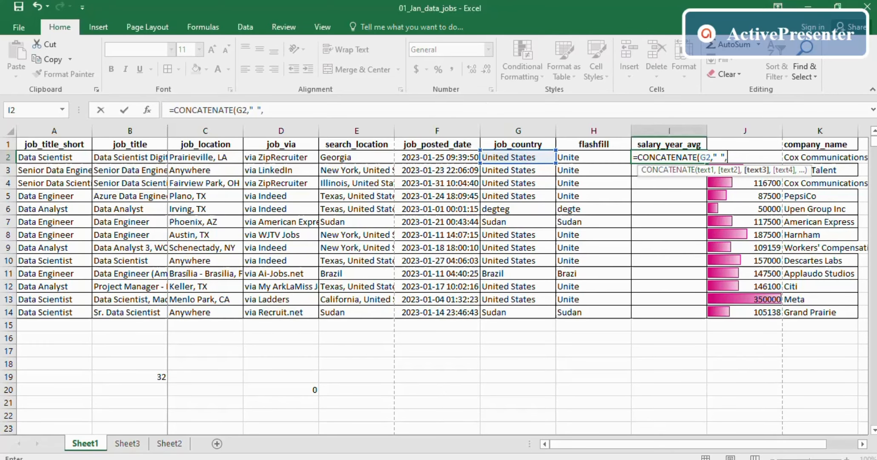
click(572, 156)
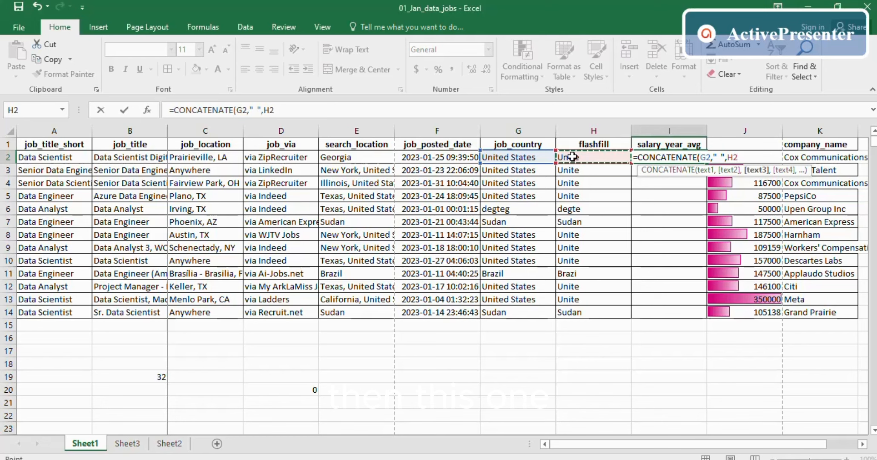
text())
key(Return)
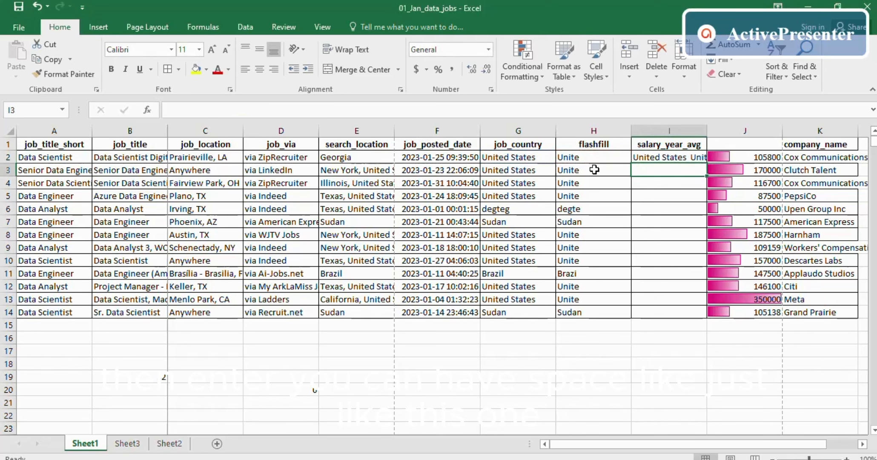
click(691, 159)
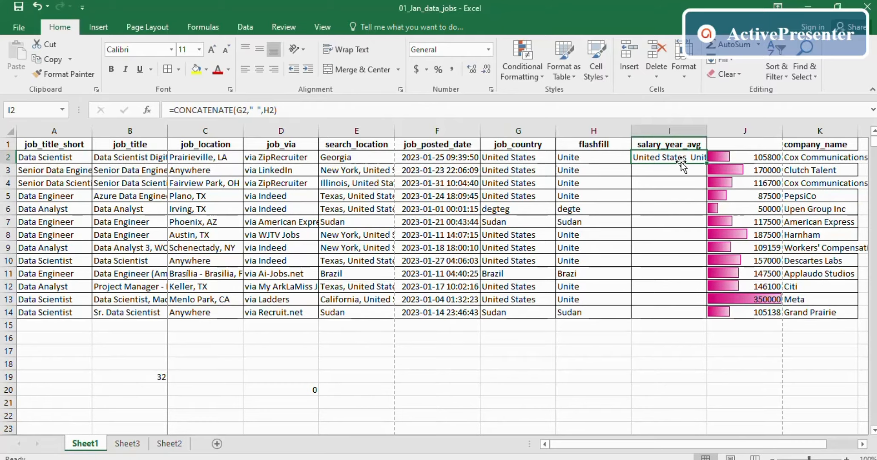
drag(705, 158, 699, 319)
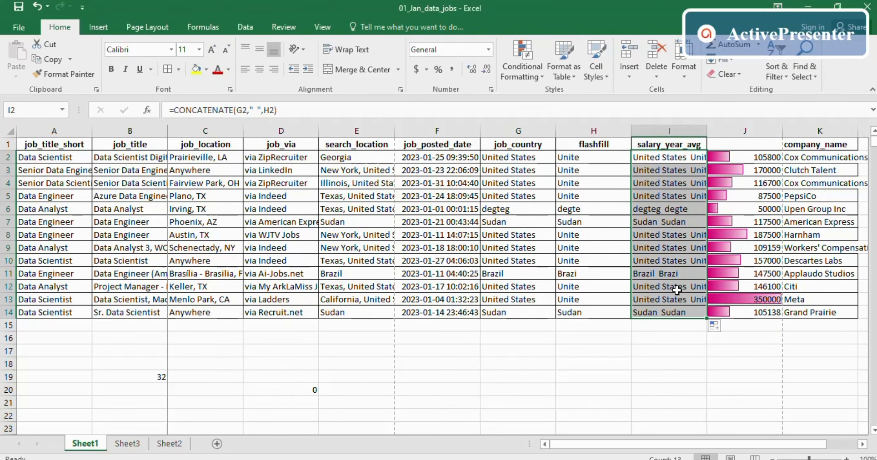
click(624, 373)
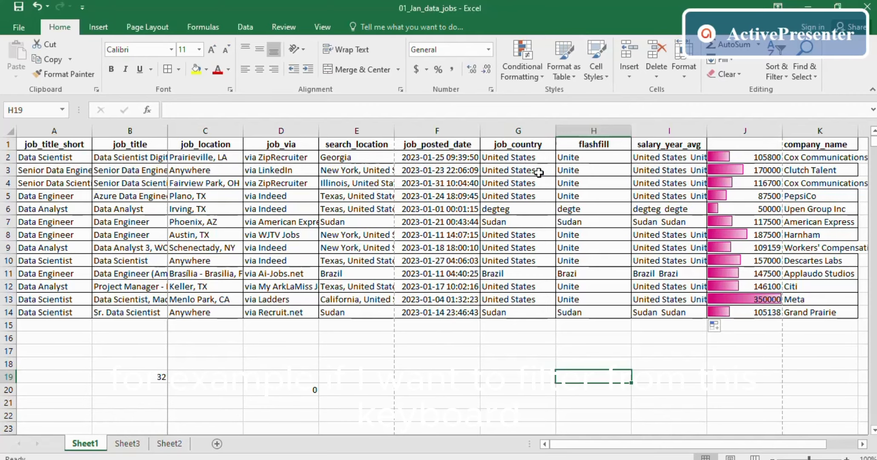
- Turn on filters with Ctrl+Shift+L and filter job_country to Brazil only
click(525, 143)
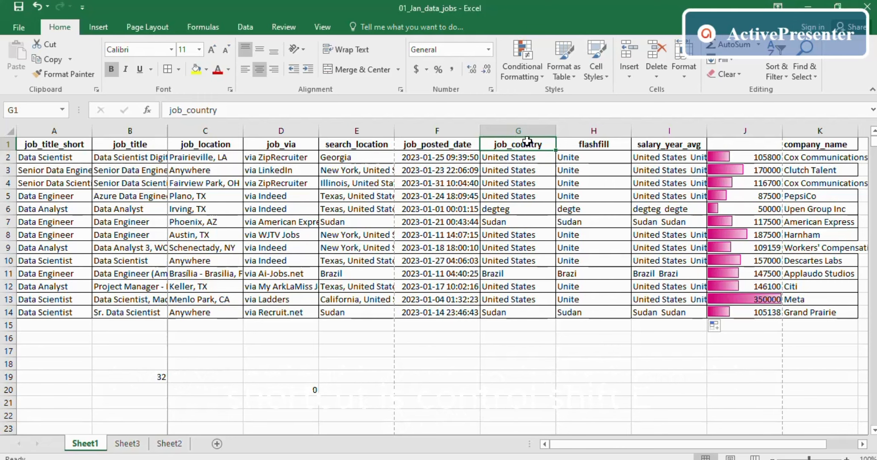
key(ctrl+shift+l)
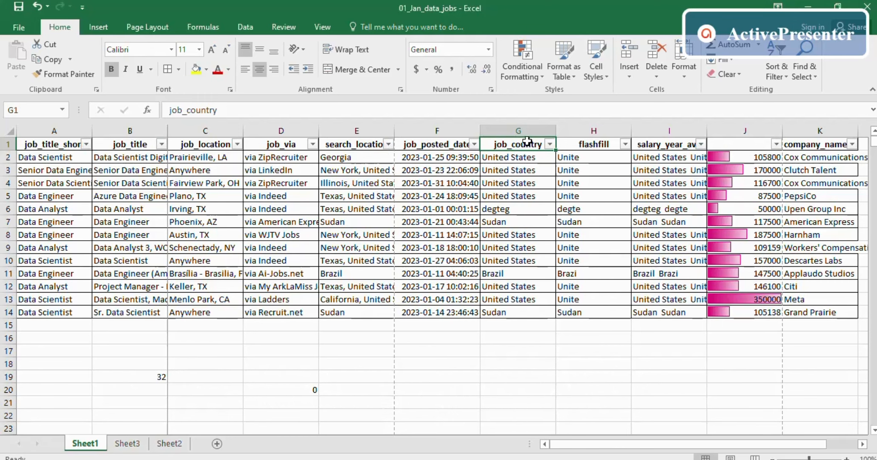
click(541, 166)
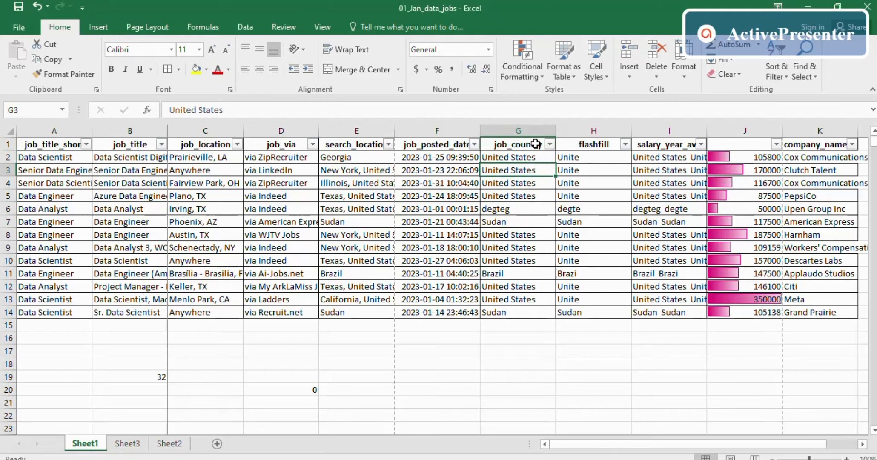
click(518, 142)
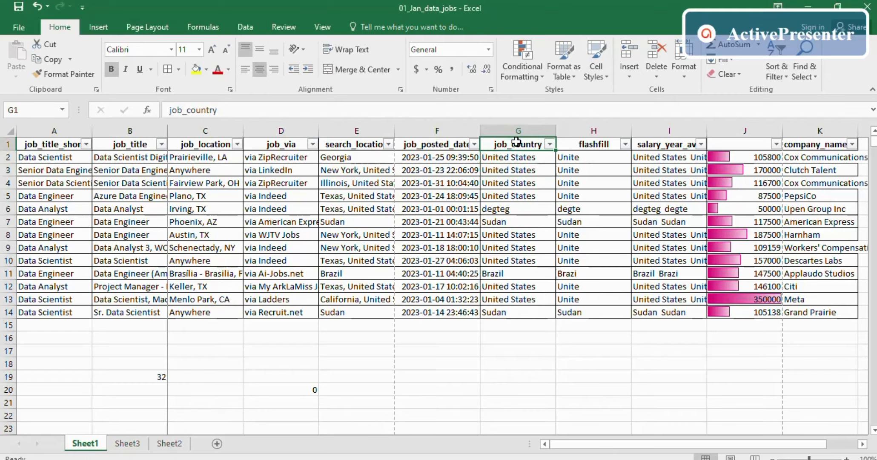
click(551, 147)
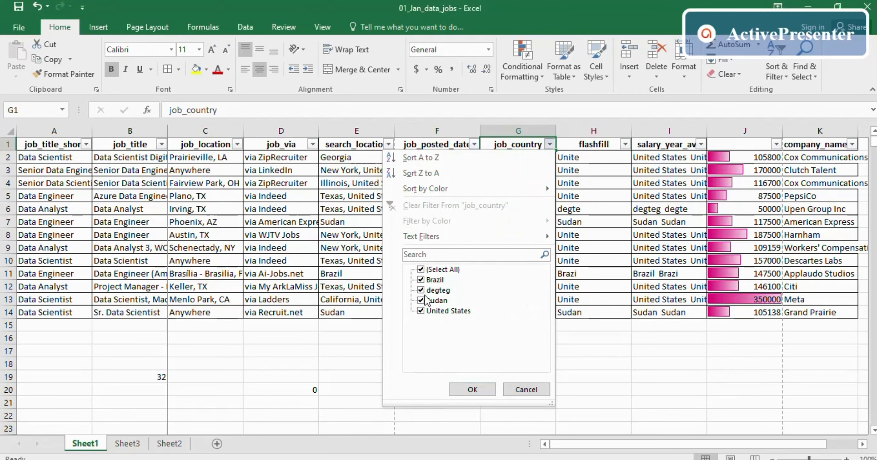
click(421, 270)
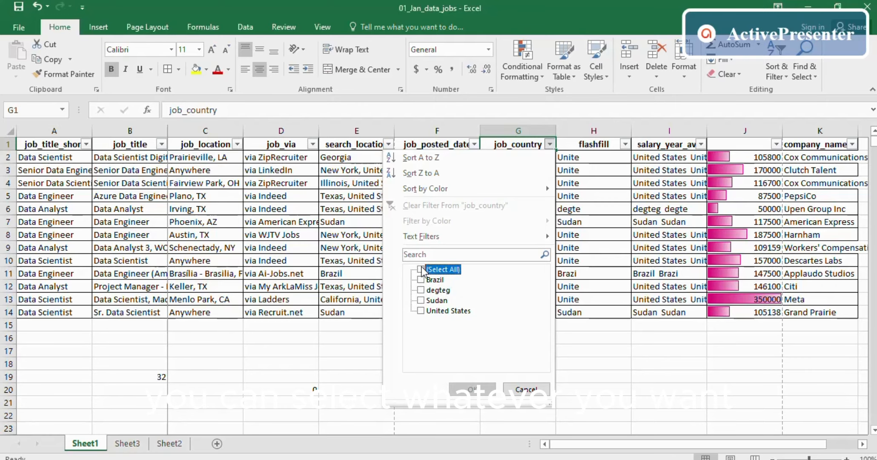
click(428, 281)
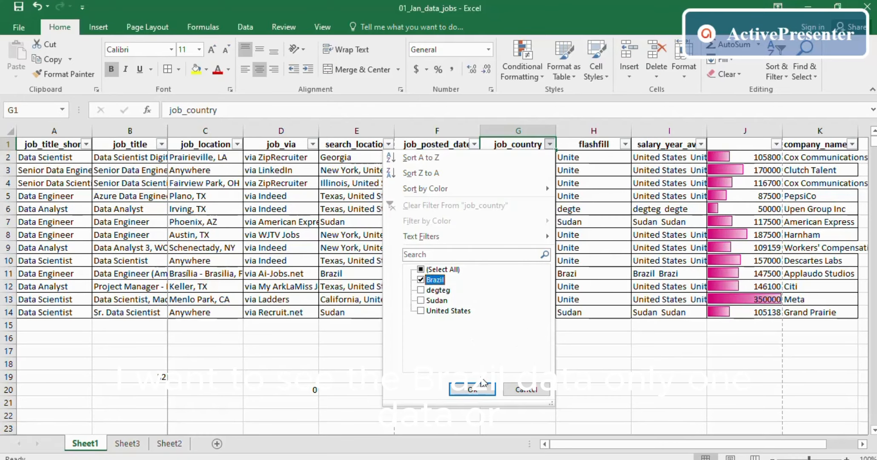
click(472, 389)
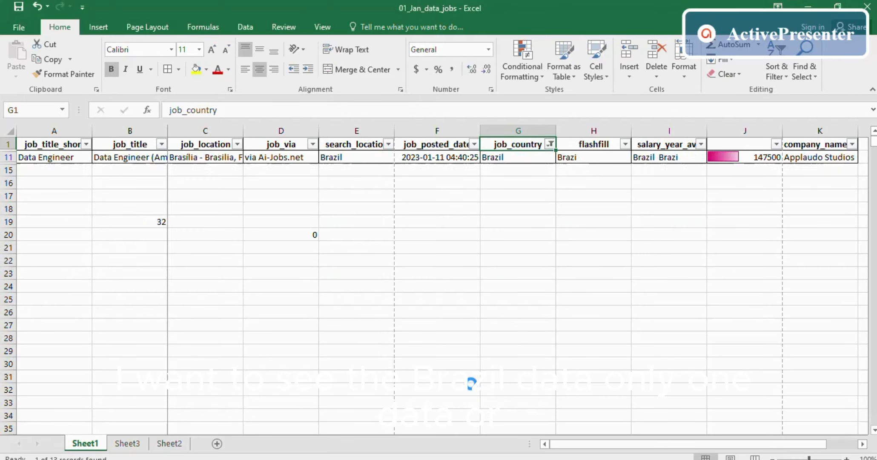
- Switch the job_country filter to Sudan, then United States, then clear it
click(550, 144)
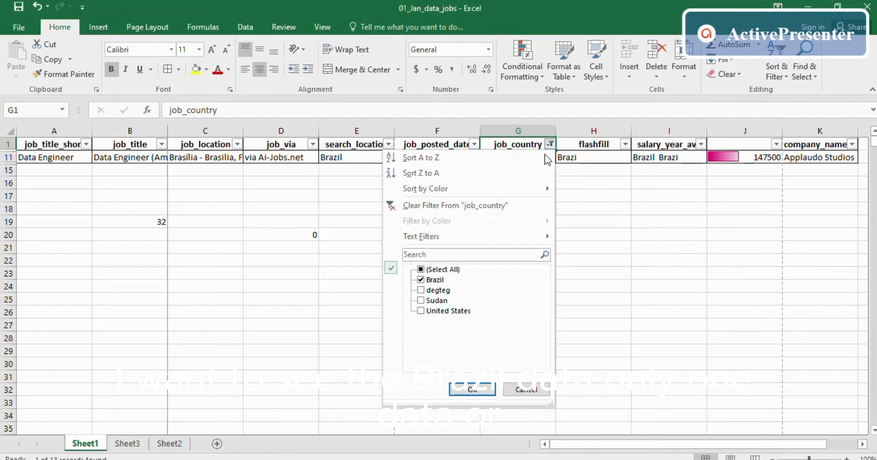
click(422, 280)
click(421, 300)
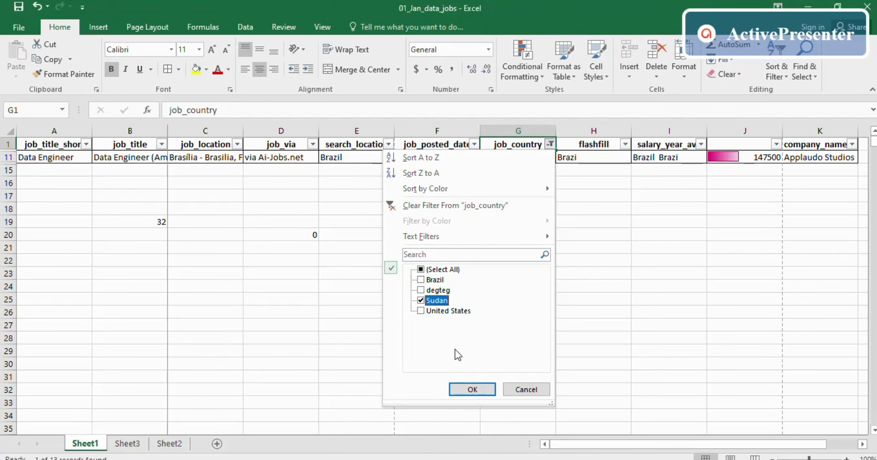
click(469, 388)
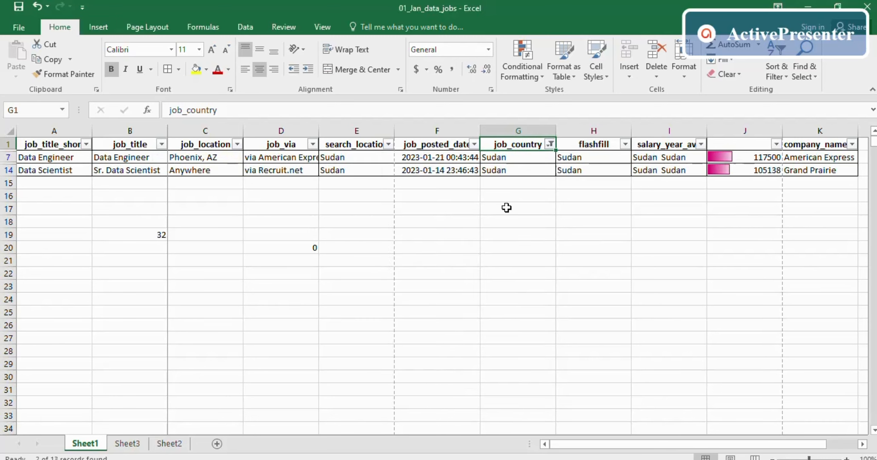
click(551, 145)
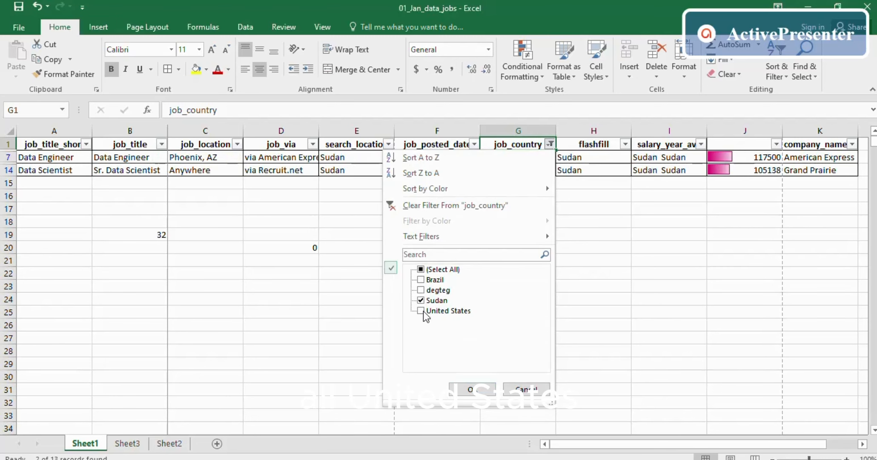
click(421, 311)
click(421, 300)
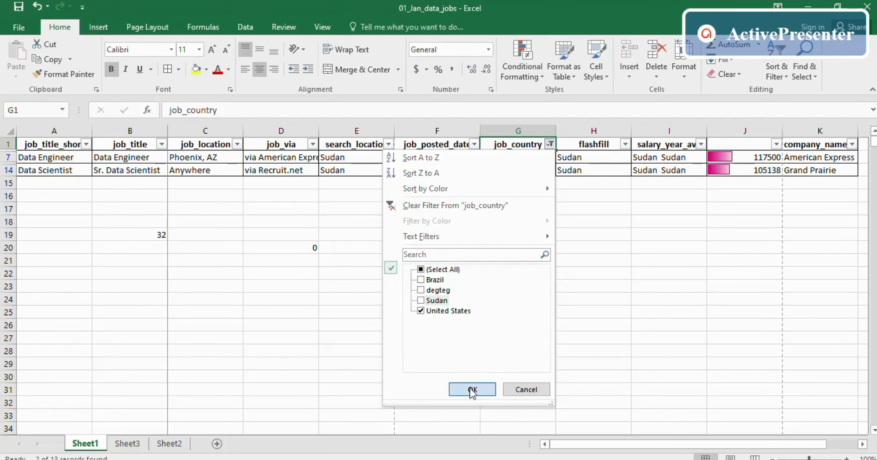
click(472, 389)
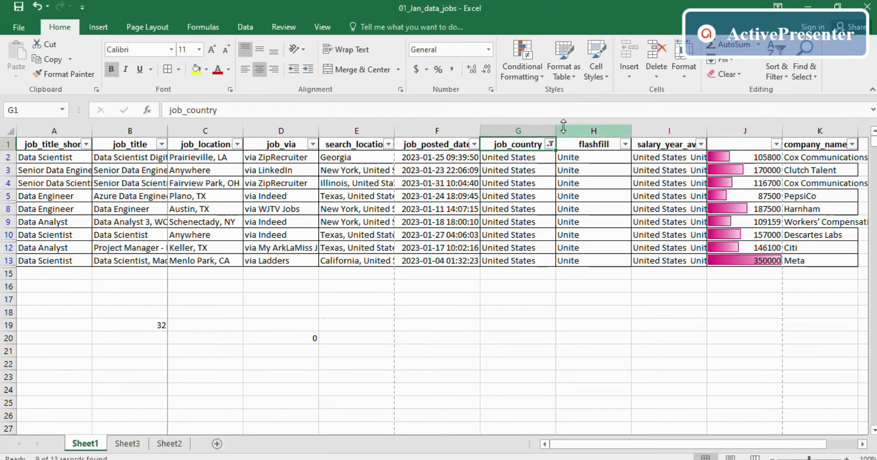
click(550, 144)
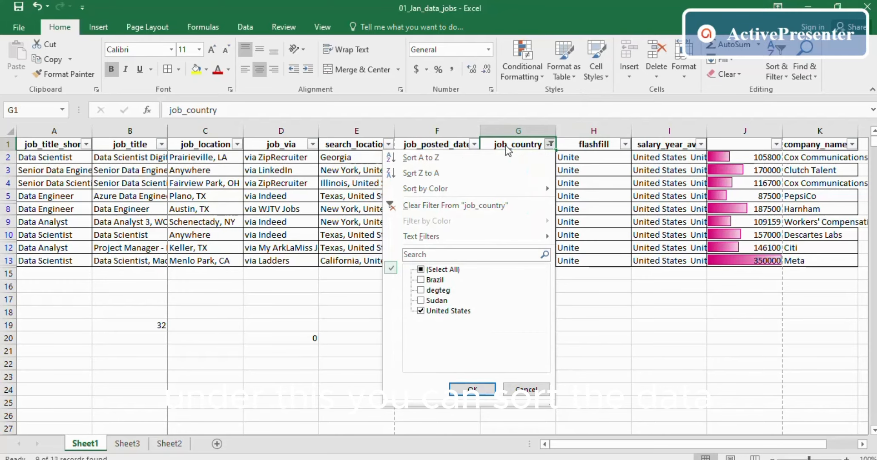
click(409, 205)
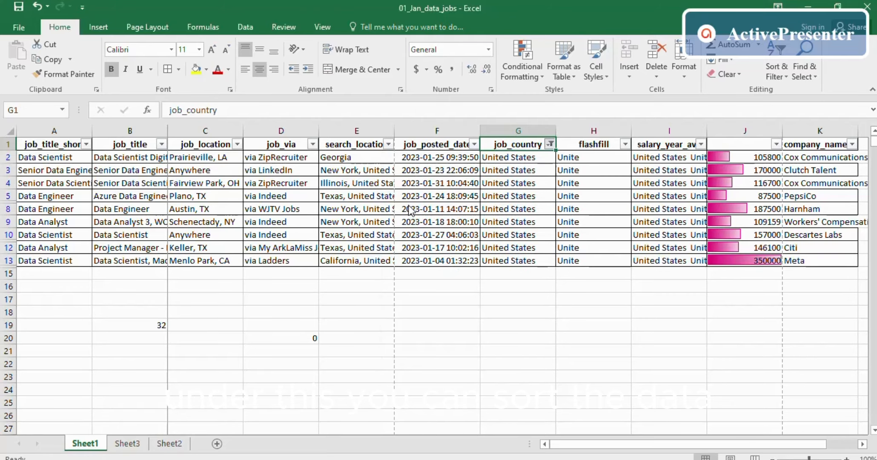
- Sort the table by job_country A to Z, then Z to A
click(551, 145)
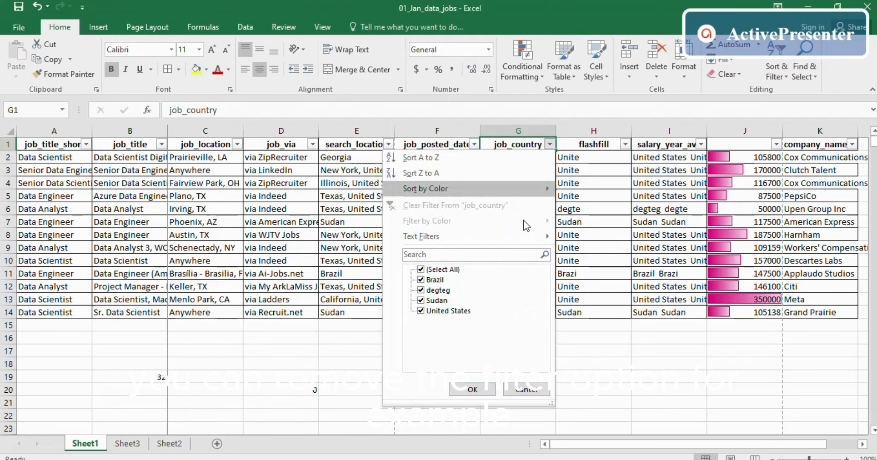
mouse_move(451, 190)
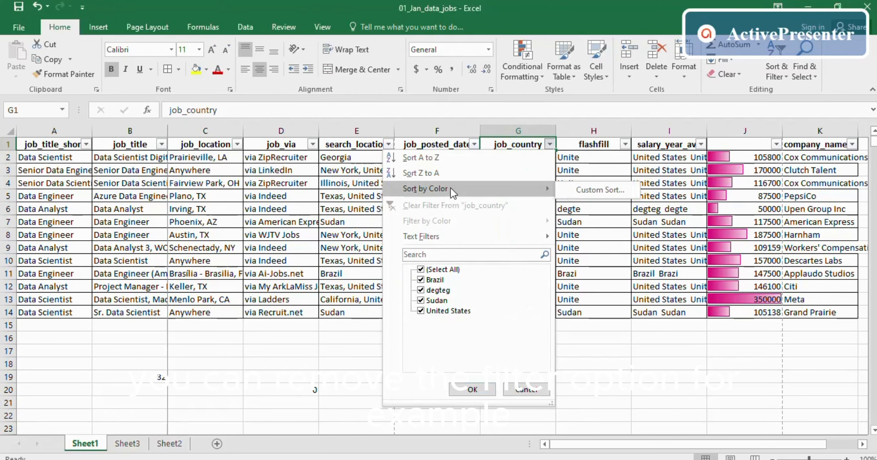
click(429, 161)
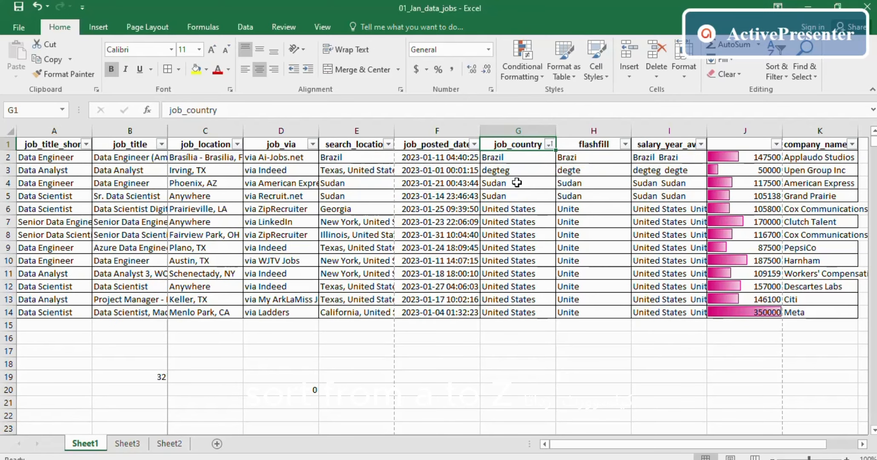
drag(490, 158, 494, 312)
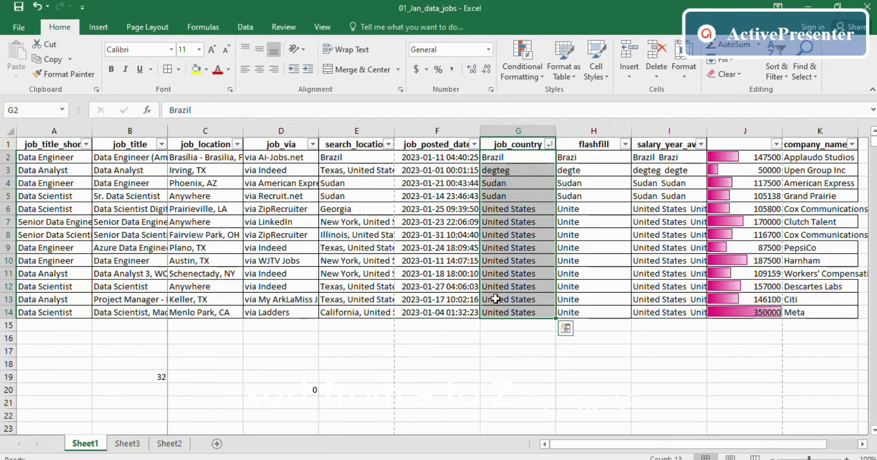
click(550, 145)
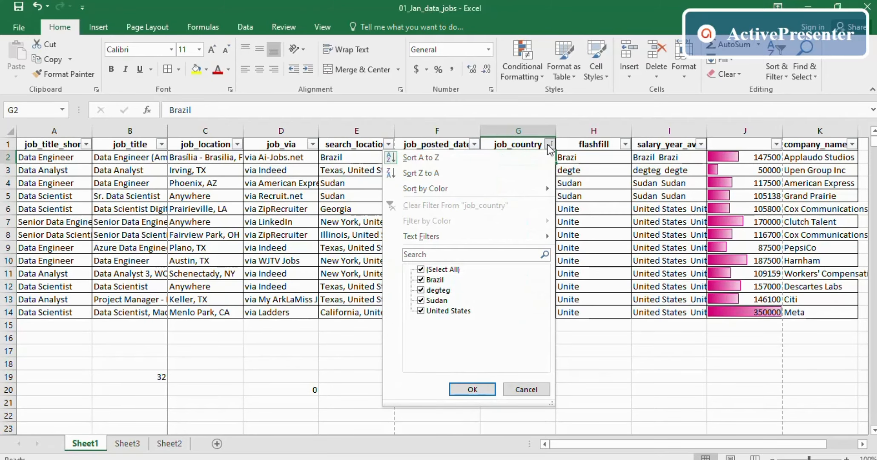
click(422, 173)
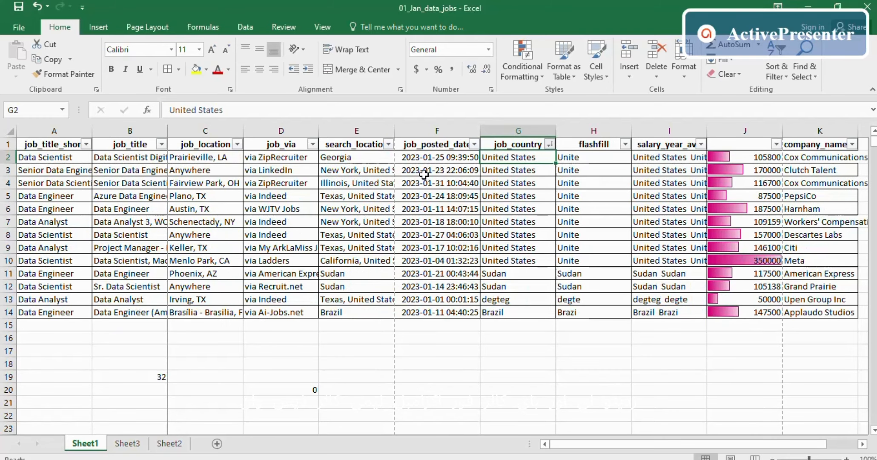
click(506, 219)
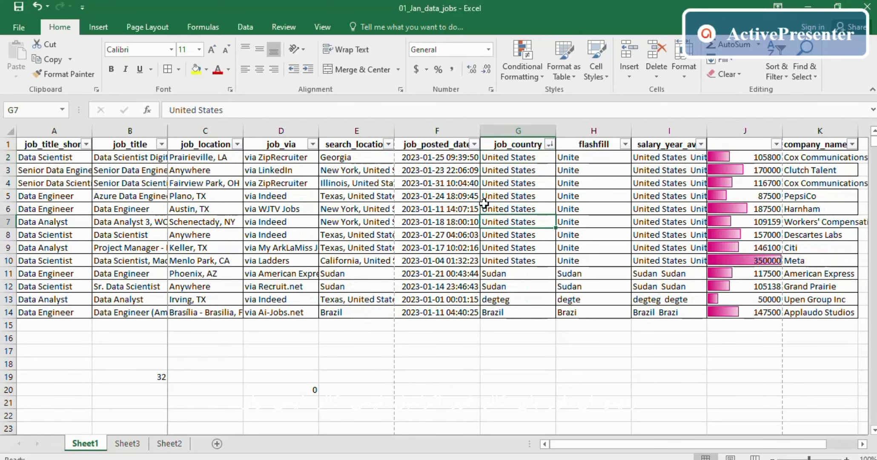
- Fill cell G7 yellow, G10 light green and the degteg cell G13 peach
click(195, 69)
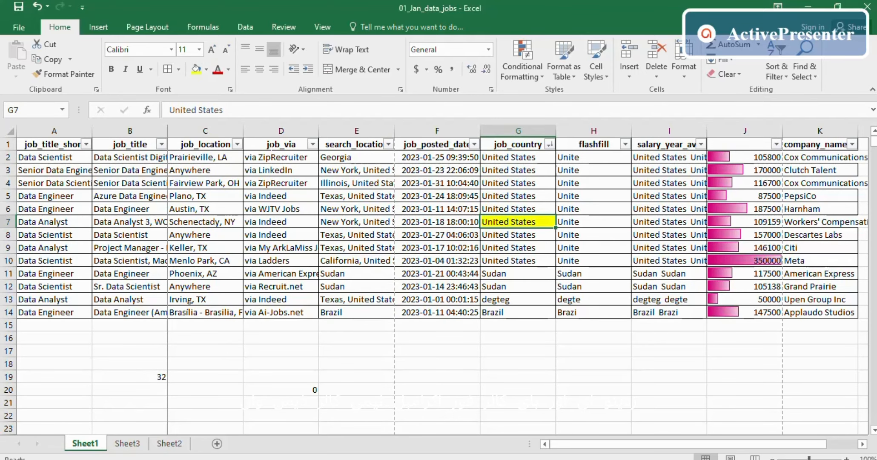
click(510, 261)
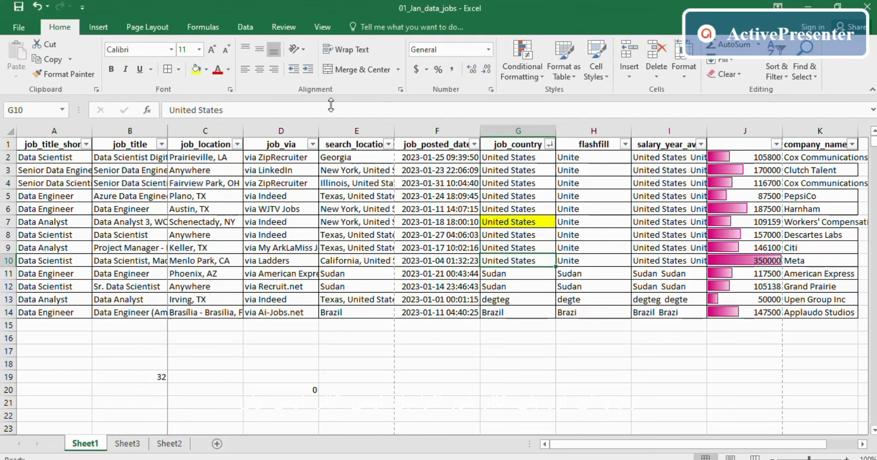
click(206, 70)
click(234, 167)
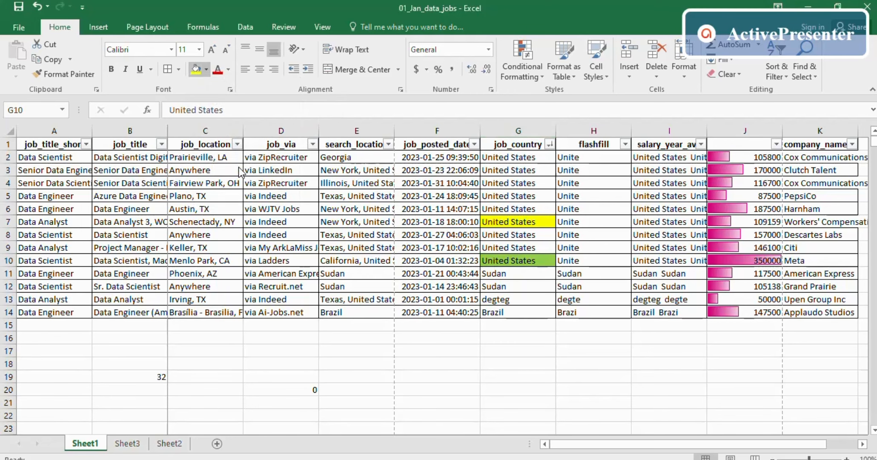
click(480, 299)
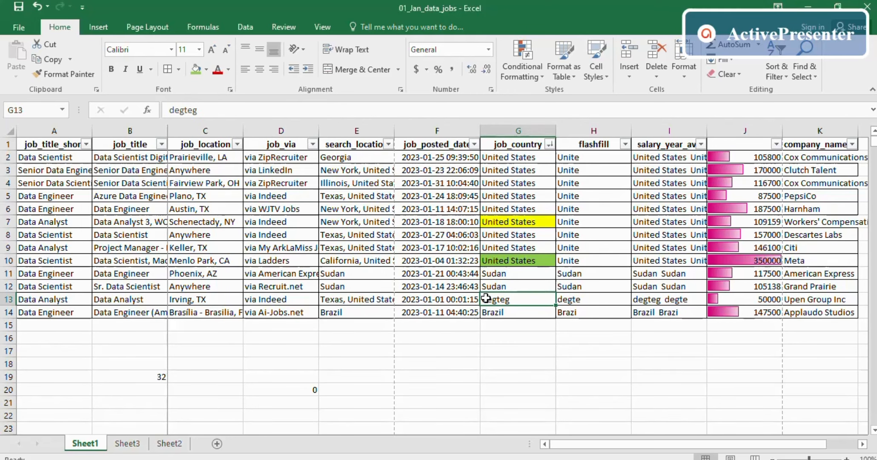
click(205, 71)
click(294, 125)
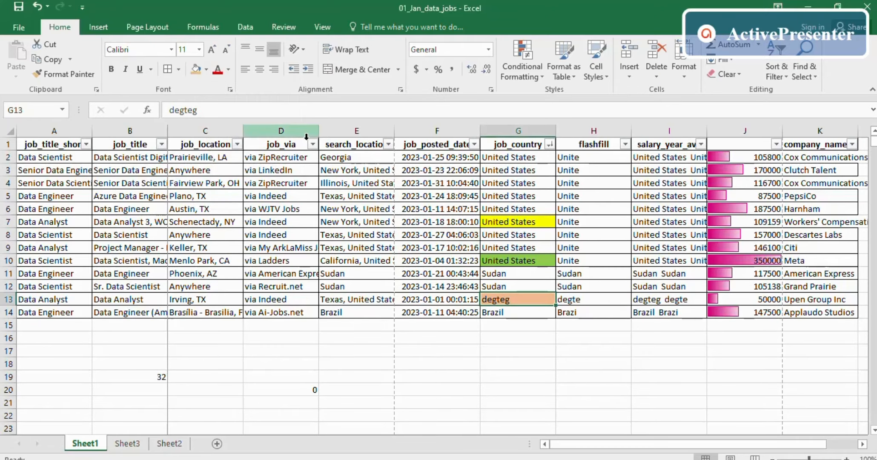
drag(566, 261, 566, 247)
- Sort job_country by cell colour, first putting yellow on top, then green on top
click(549, 144)
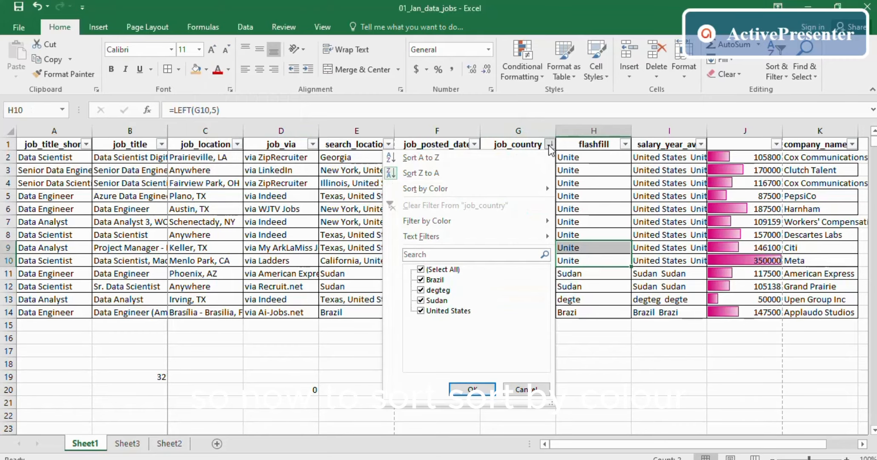
mouse_move(464, 189)
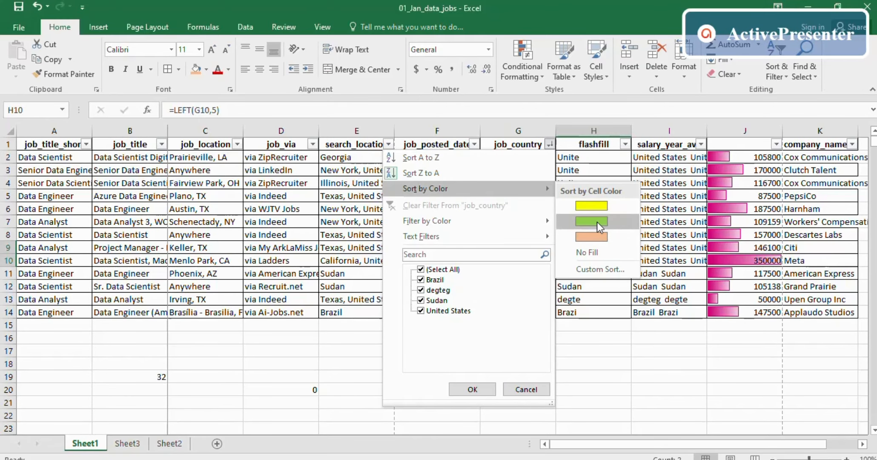
click(590, 205)
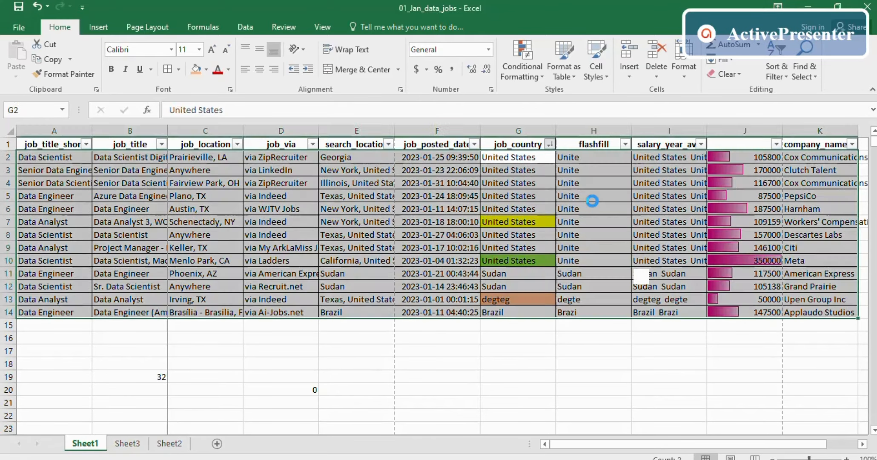
click(550, 144)
mouse_move(443, 188)
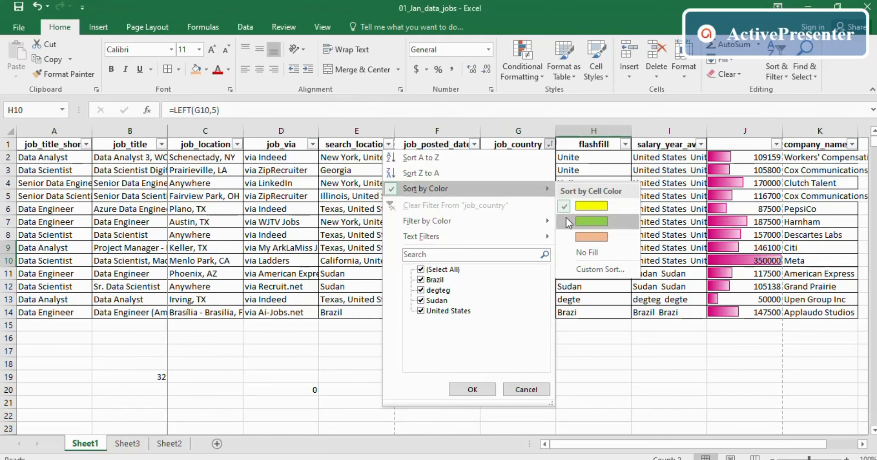
click(591, 221)
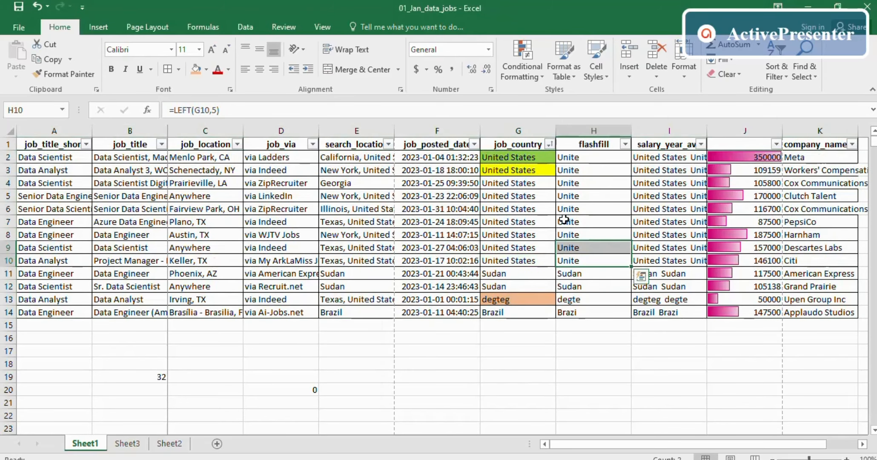
click(550, 144)
mouse_move(436, 186)
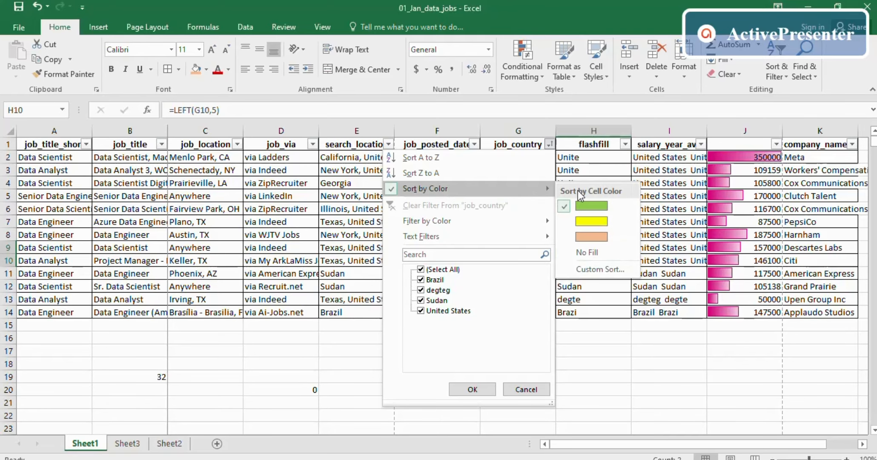
- In Custom Sort, add a job_country Cell Color level with yellow set On Bottom
click(592, 272)
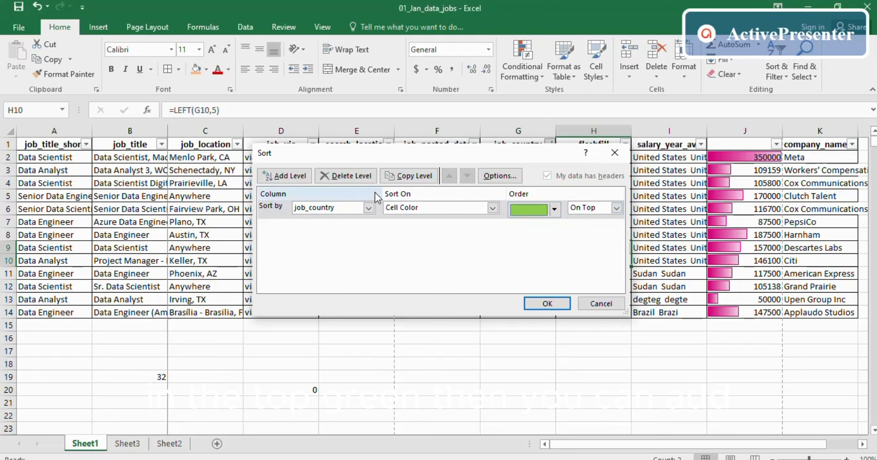
click(293, 177)
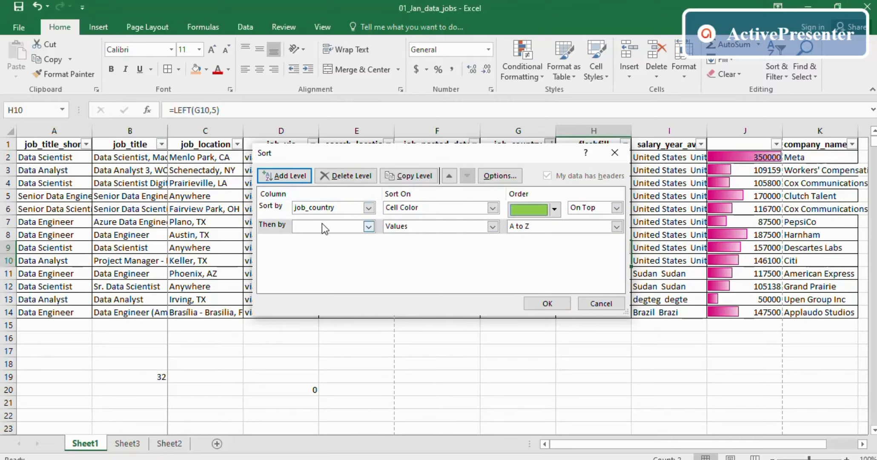
click(368, 227)
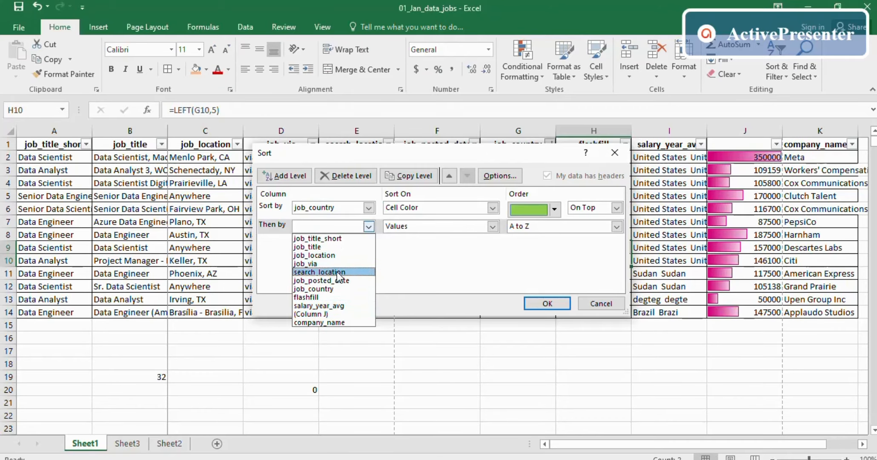
click(337, 288)
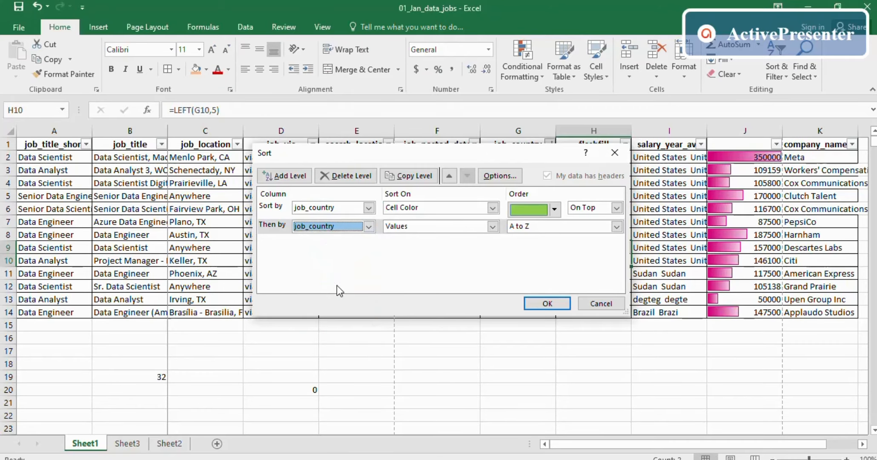
click(492, 228)
click(452, 247)
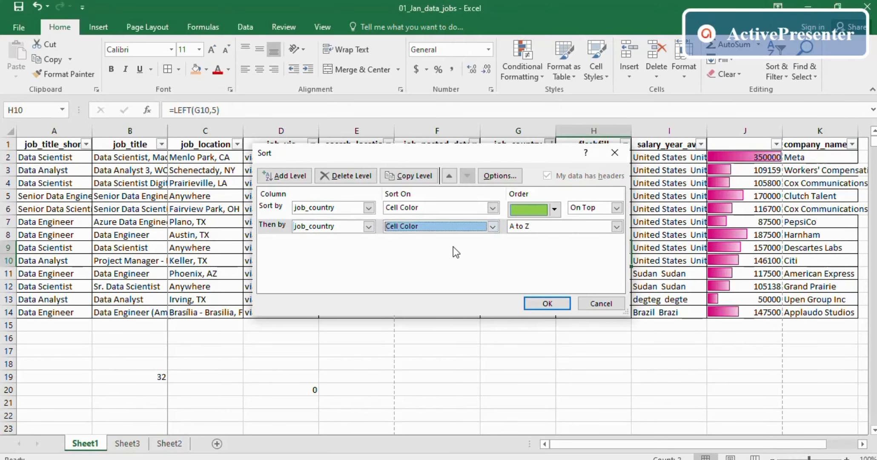
click(554, 228)
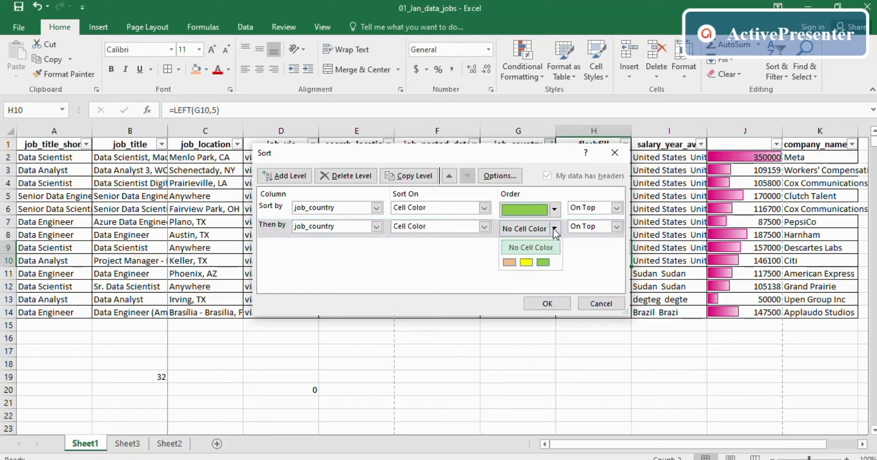
click(527, 262)
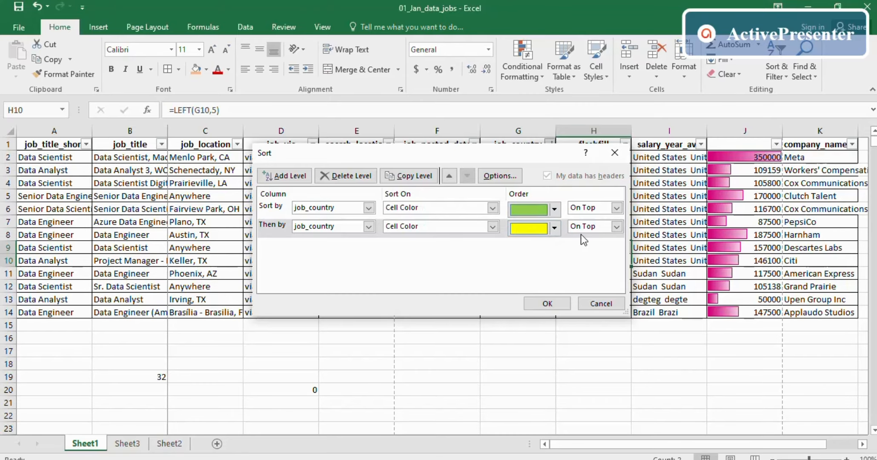
click(617, 227)
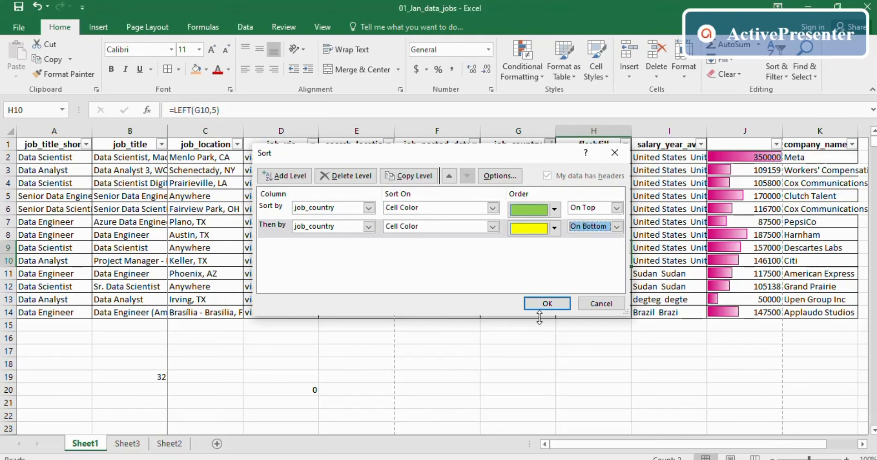
click(547, 303)
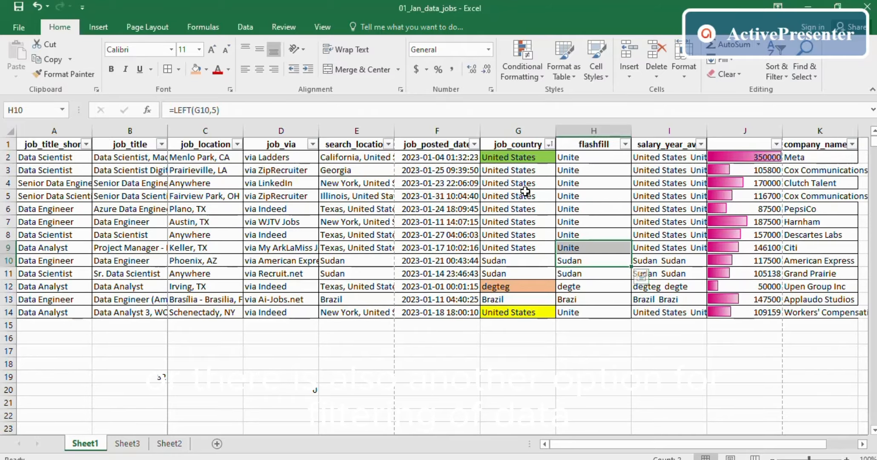
- Undo the colour sort and cell fills to restore the country-ordered rows
key(ctrl+z)
key(ctrl+z)
key(ctrl+z)
key(ctrl+z)
key(ctrl+z)
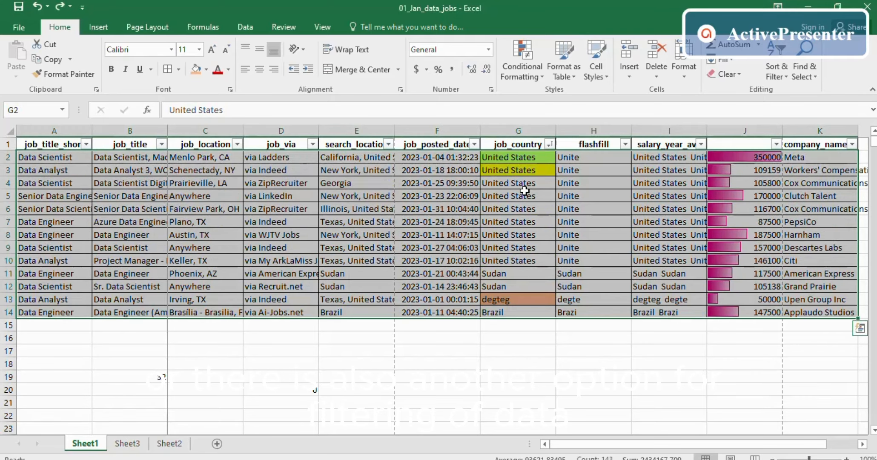
key(ctrl+z)
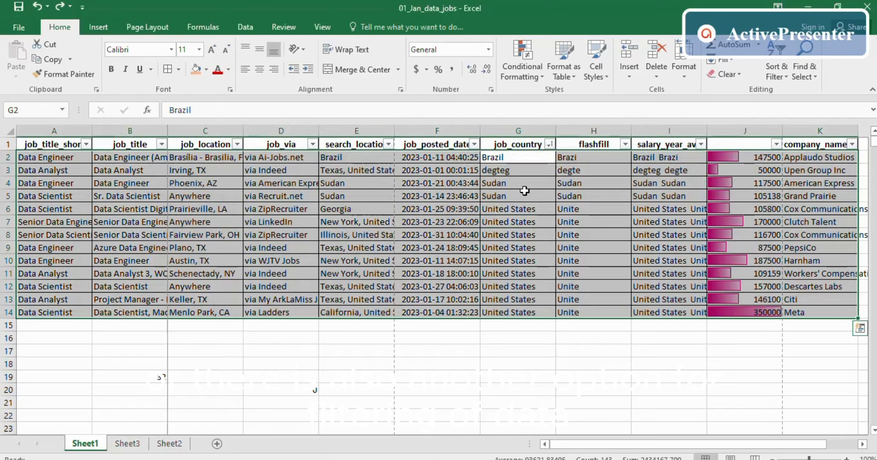
click(525, 193)
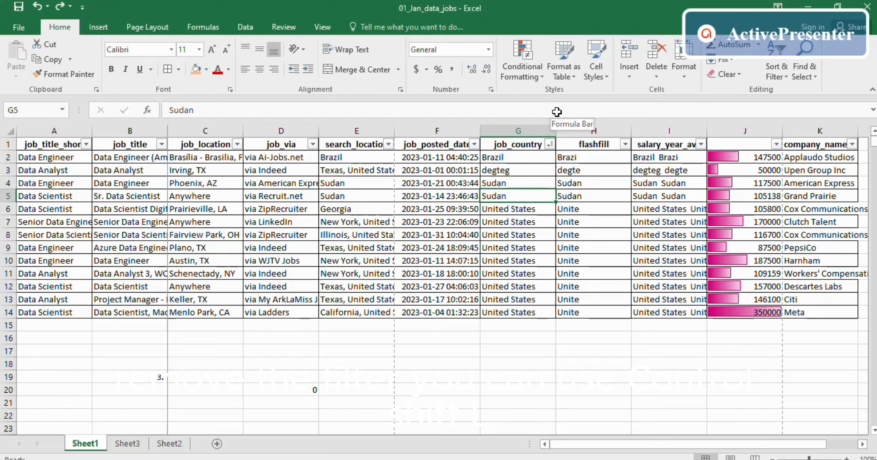
- Remove the header filters with Ctrl+Shift+L, then turn them back on from Sort & Filter
key(ctrl+shift+l)
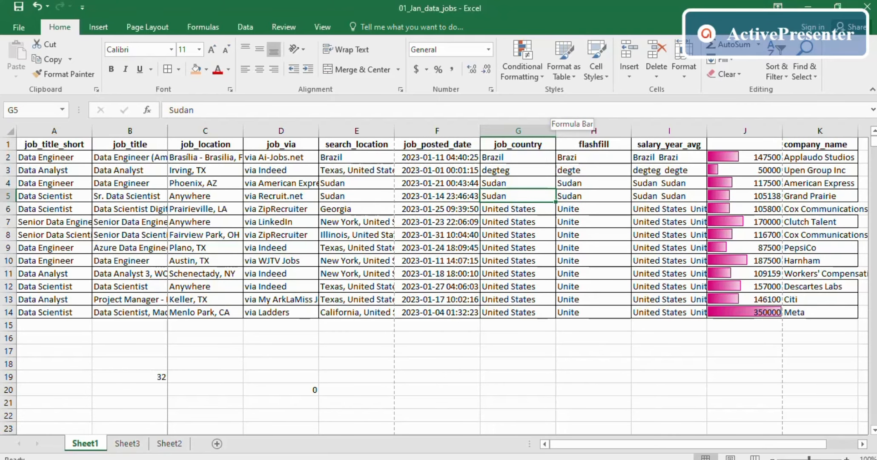
click(529, 145)
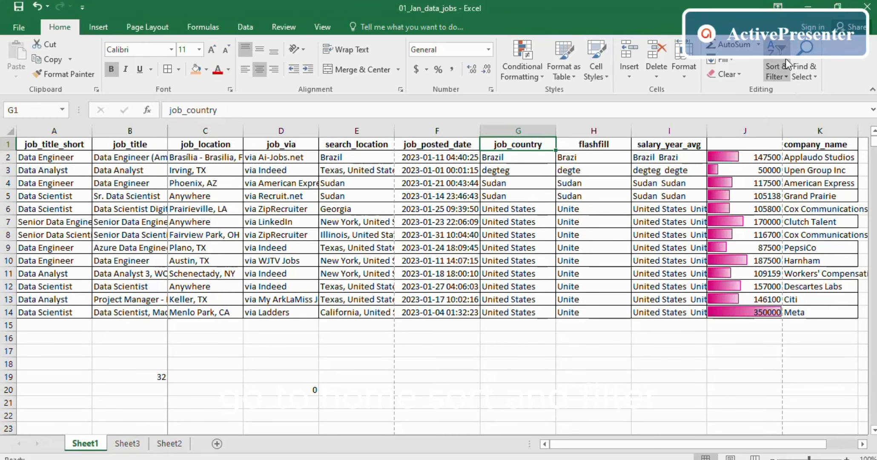
click(783, 72)
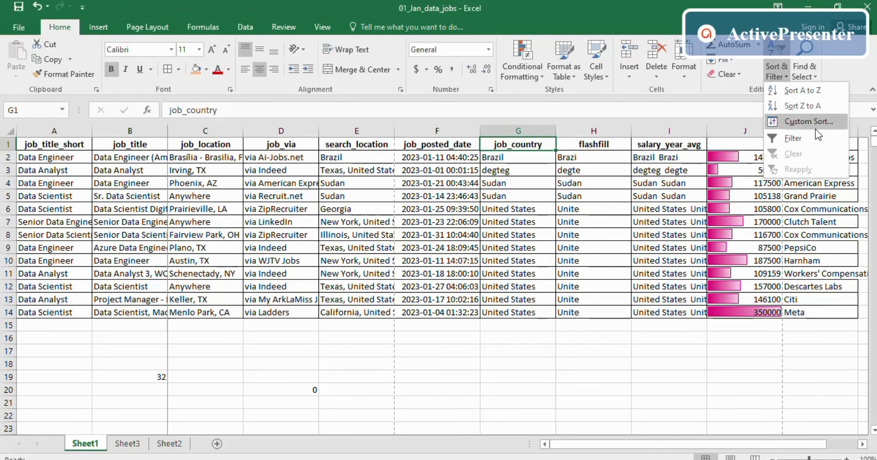
click(804, 137)
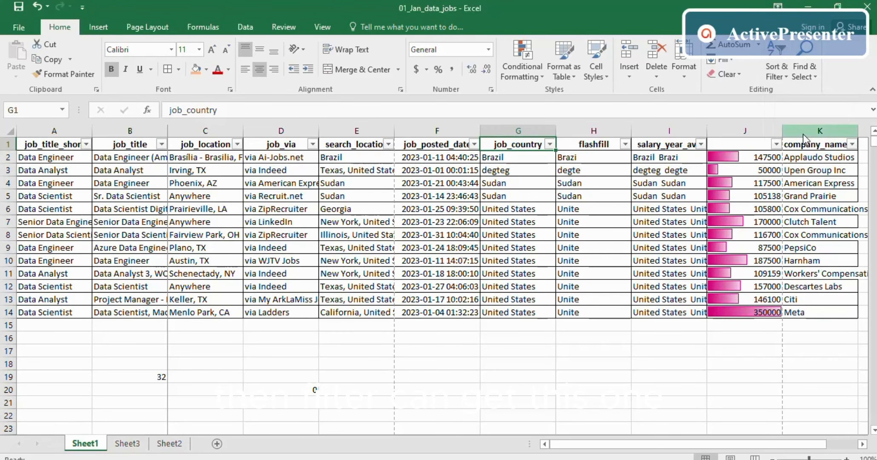
click(550, 145)
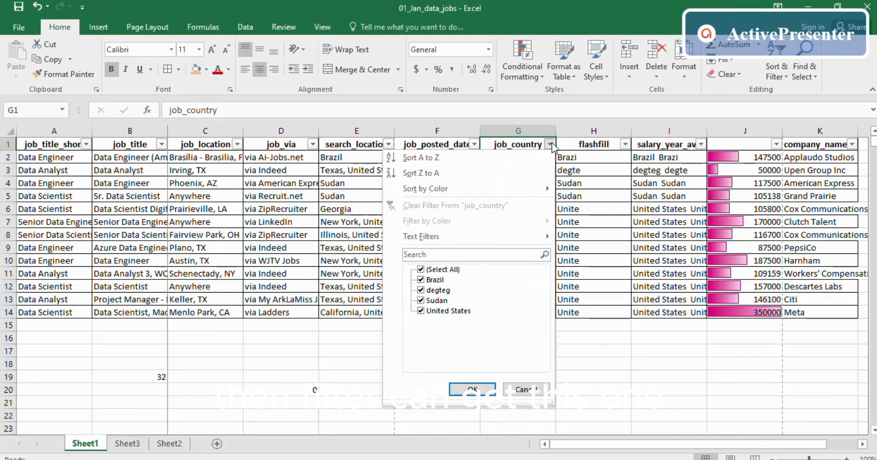
- Close the job_country filter, view the PowerPoint topics slide, and return to Excel
click(602, 314)
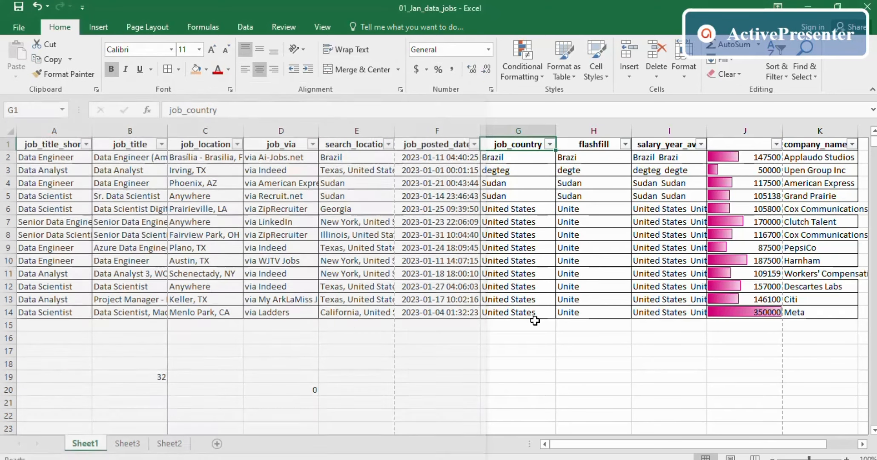
key(alt+Tab)
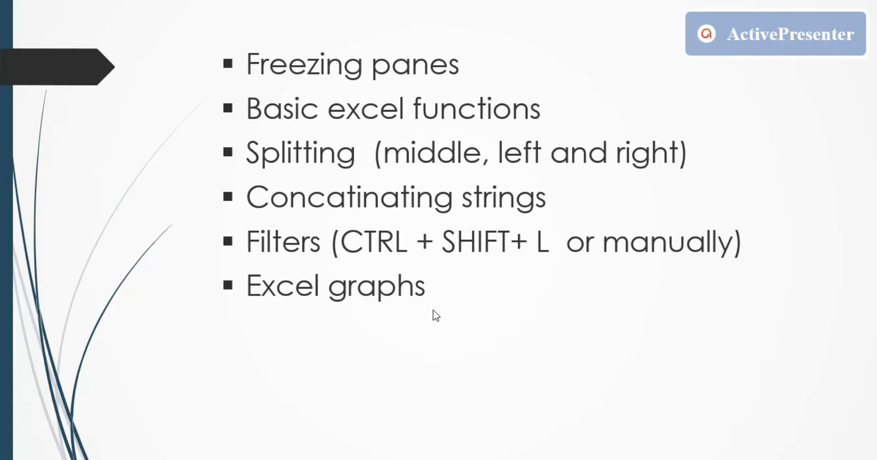
key(alt+Tab)
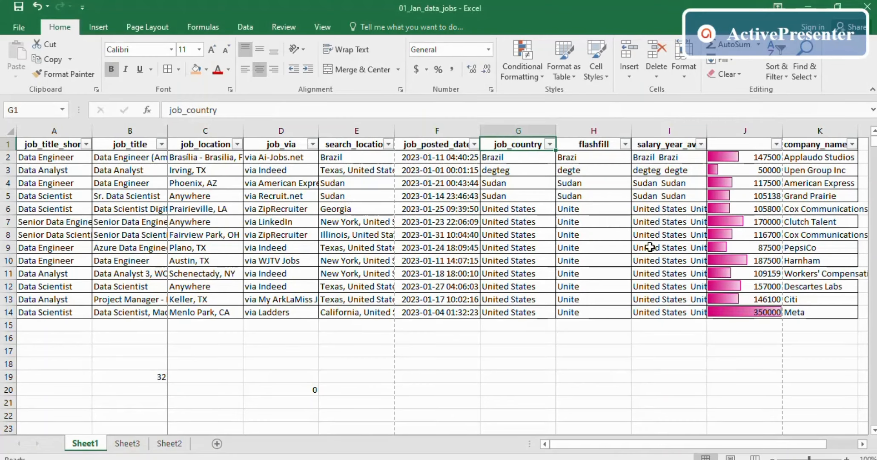
click(496, 338)
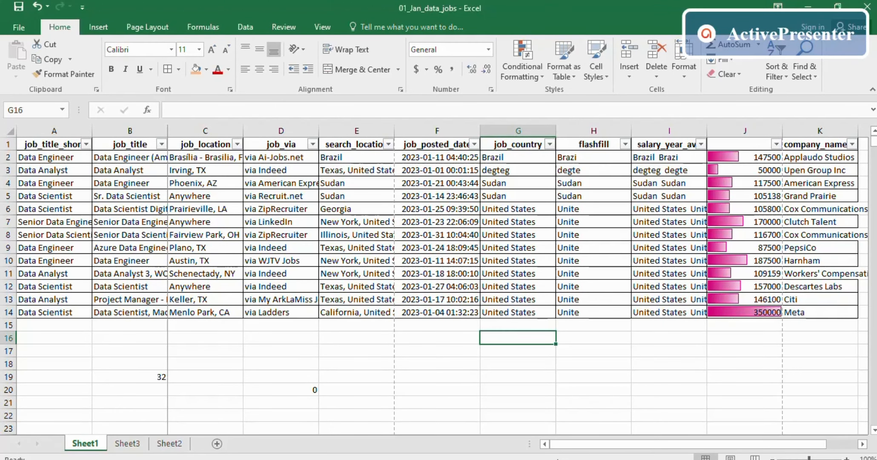
- Copy the salary values with their data bars from column J into salary_year_avg
drag(582, 447, 664, 447)
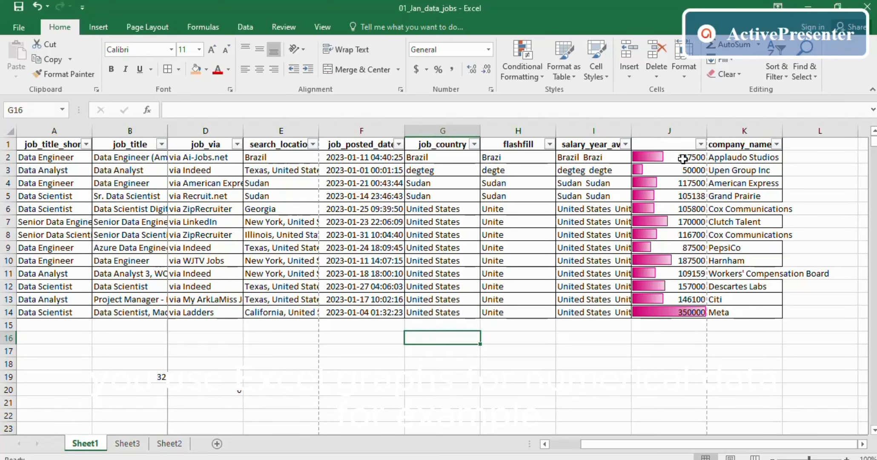
drag(682, 156, 669, 299)
click(653, 142)
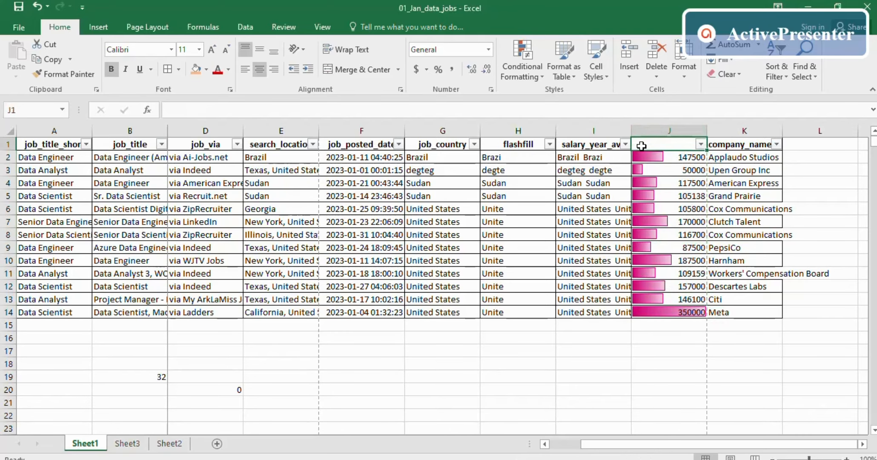
drag(667, 160, 680, 311)
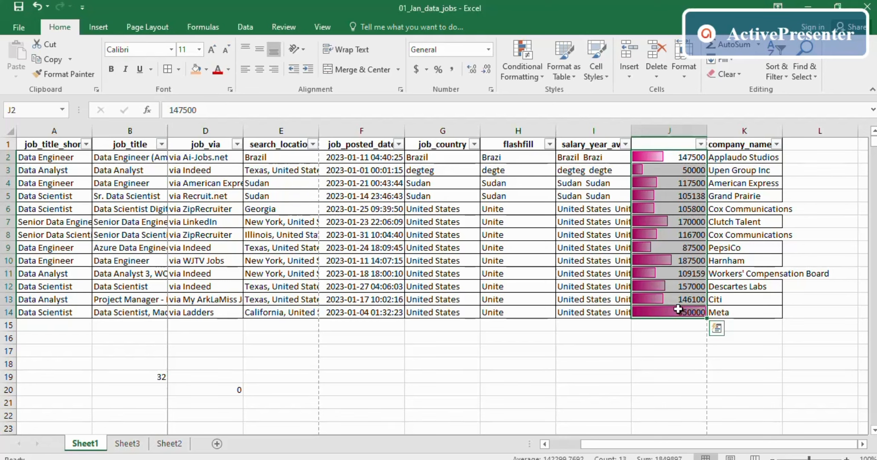
key(ctrl+c)
drag(601, 161, 578, 316)
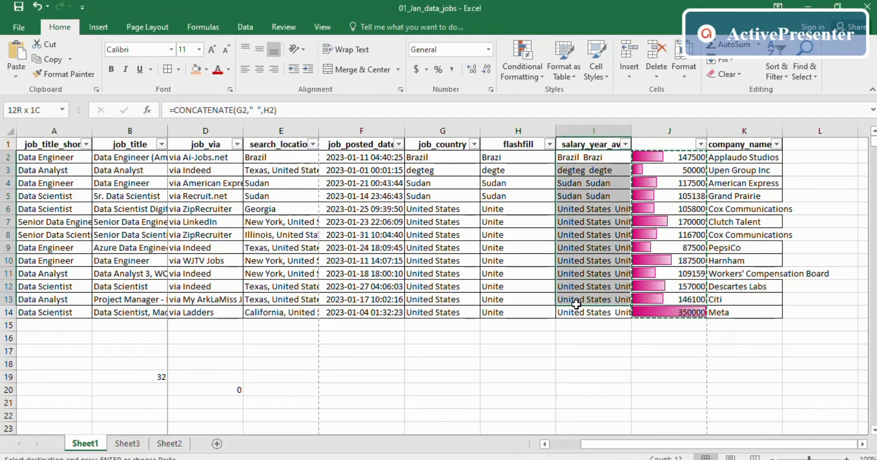
key(ctrl+v)
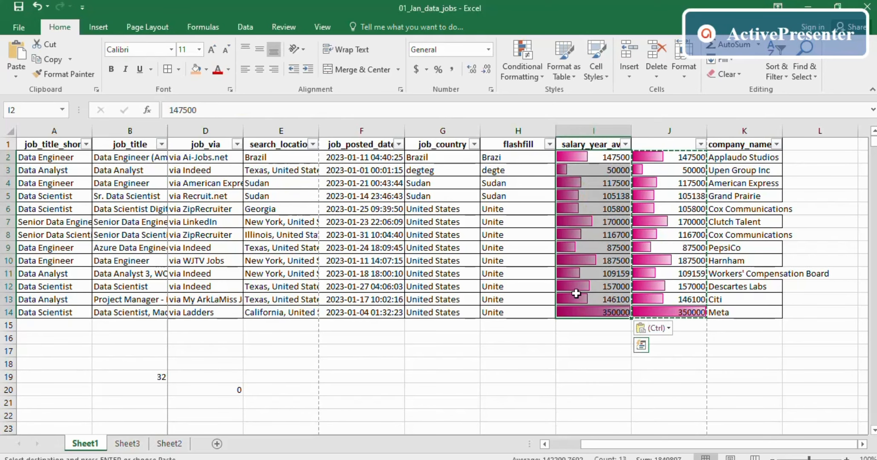
click(681, 183)
- Clear and delete the duplicate column J, then select salary_year_avg I1:I14
click(675, 129)
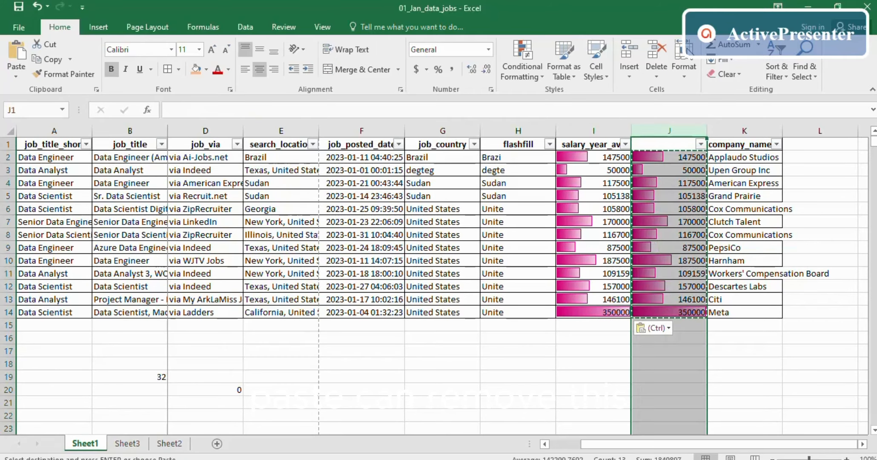
click(718, 74)
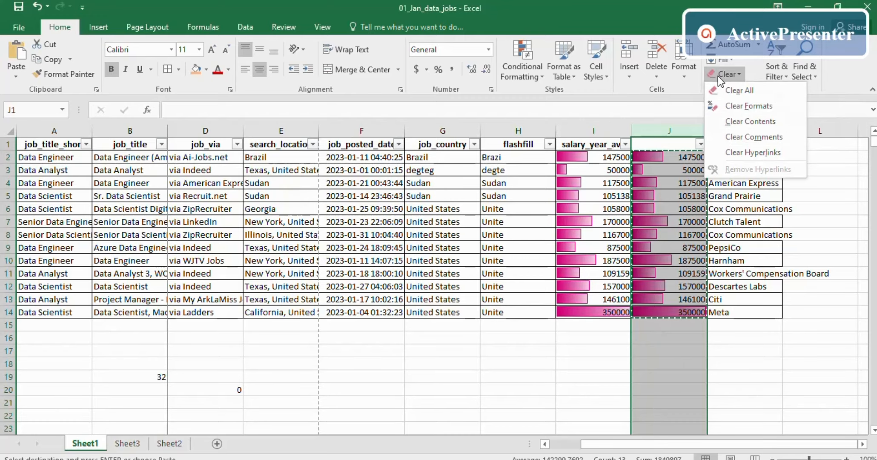
click(726, 92)
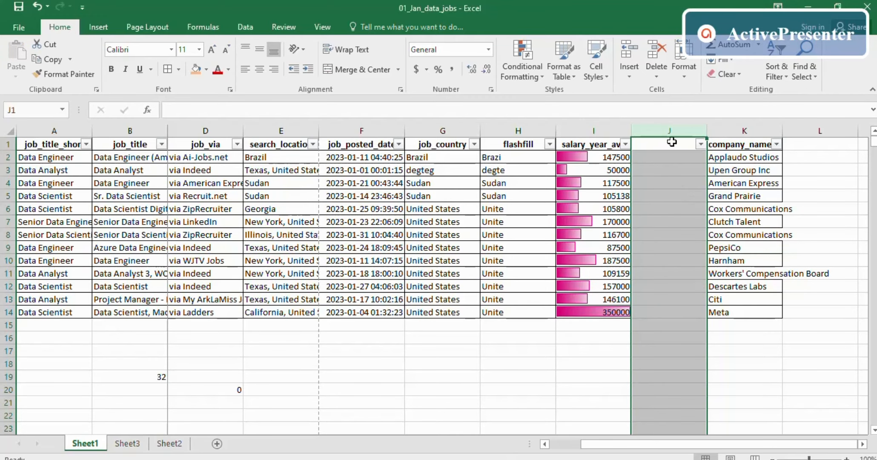
click(657, 55)
click(786, 346)
drag(786, 346, 777, 339)
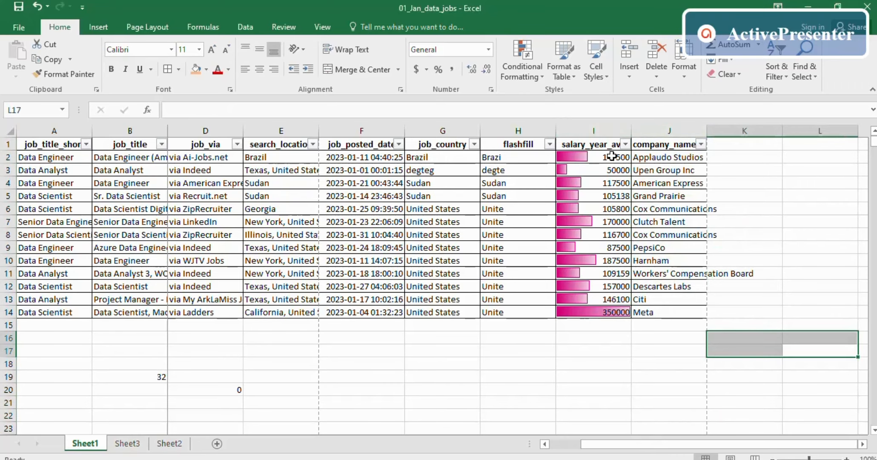
click(580, 222)
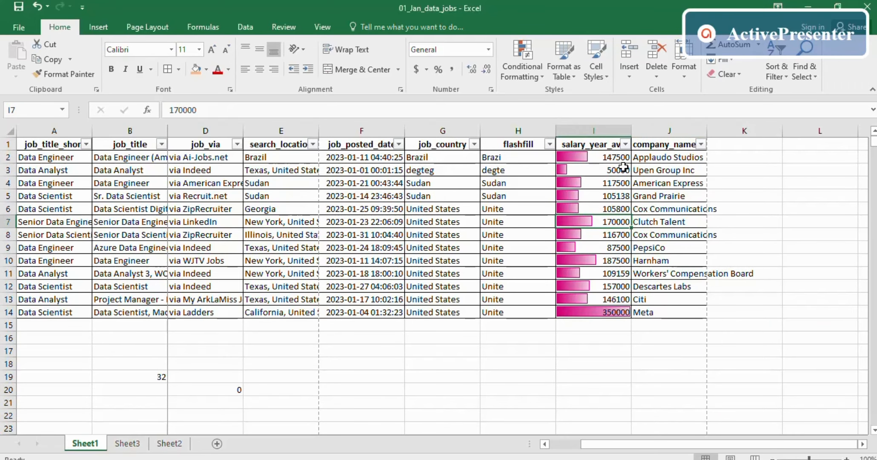
drag(604, 146, 613, 311)
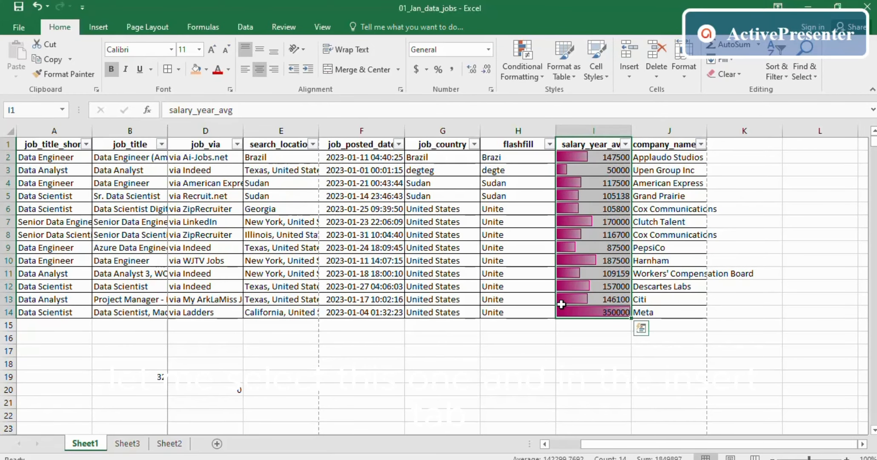
- Insert a new-sheet PivotChart with salary_year_avg as Axis categories and summed Values
click(98, 27)
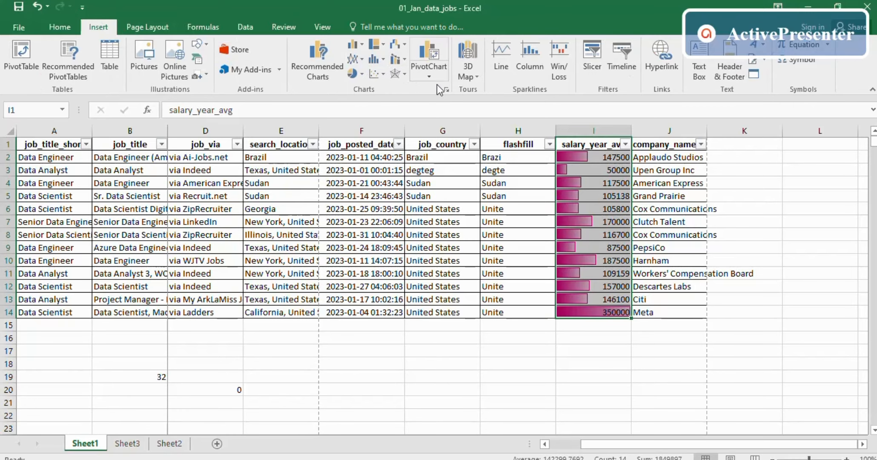
click(433, 50)
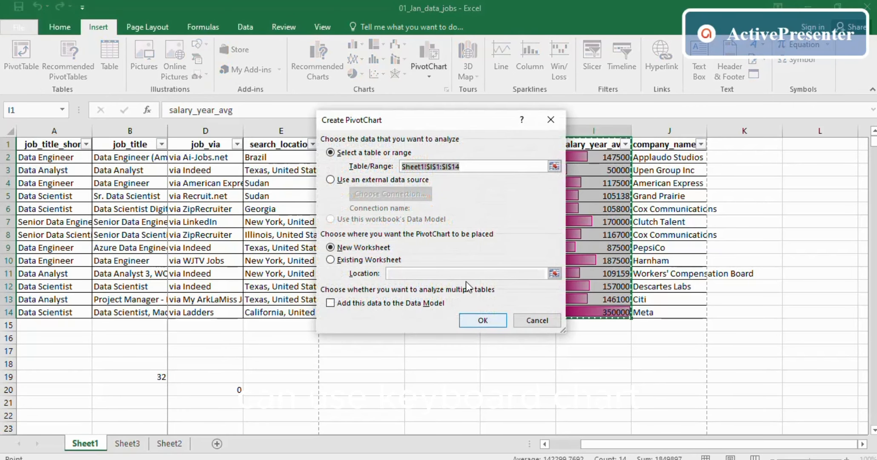
click(471, 317)
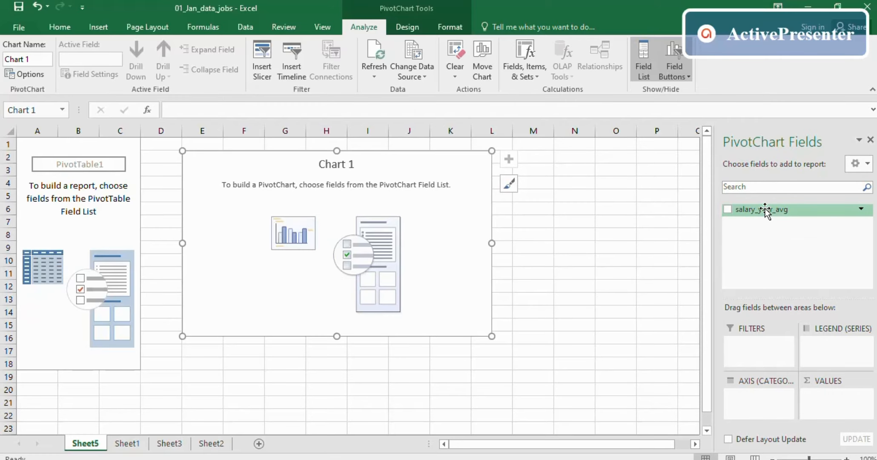
drag(766, 211, 286, 300)
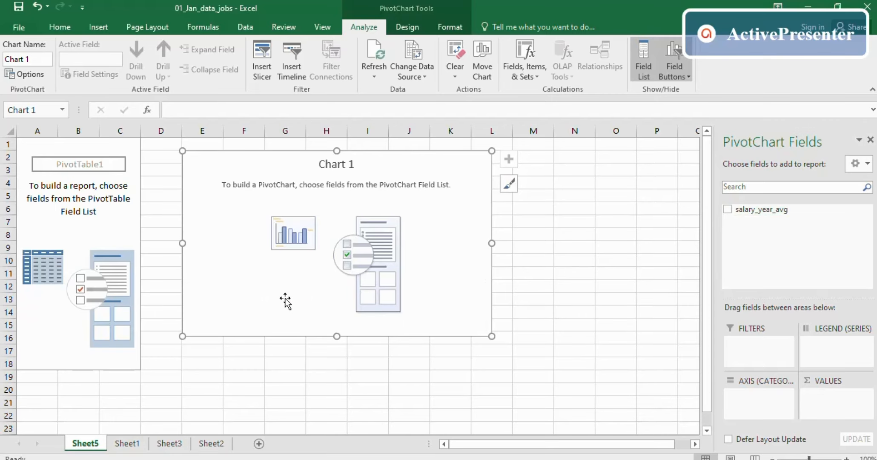
drag(750, 212, 762, 409)
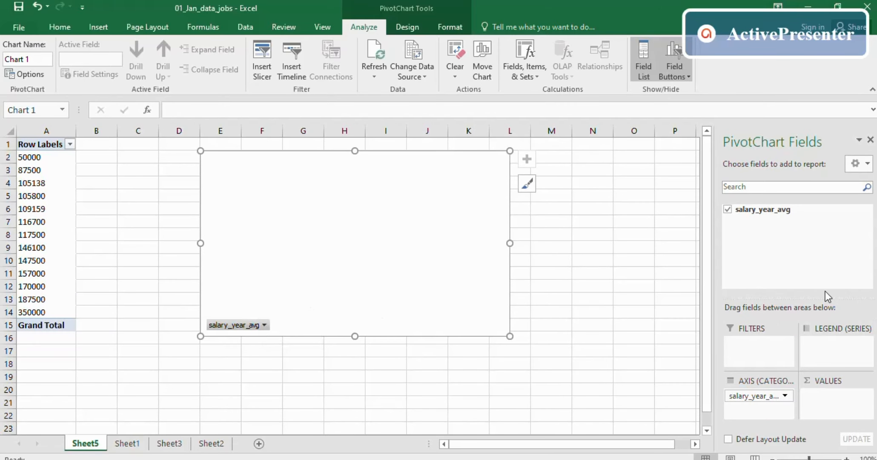
drag(767, 210, 840, 400)
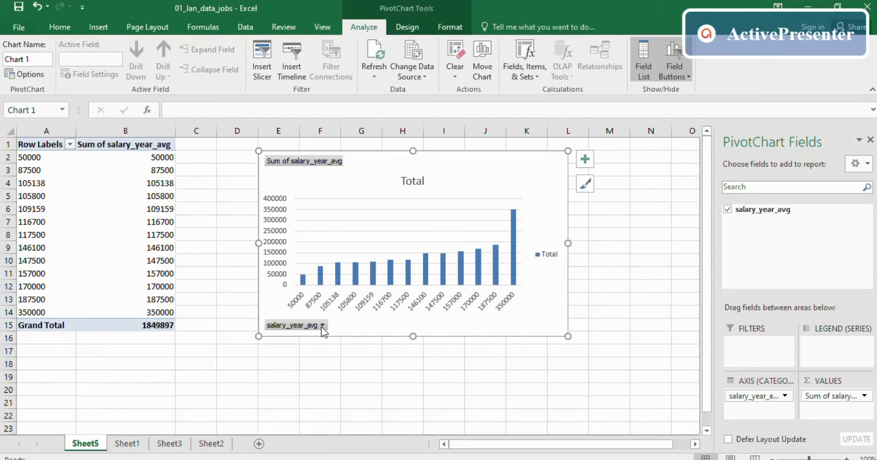
click(610, 261)
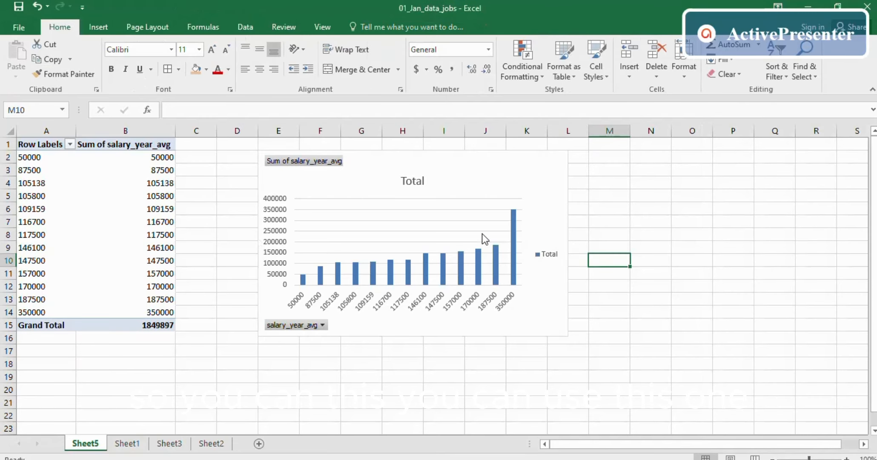
- Add data labels to the PivotChart's salary columns
click(482, 234)
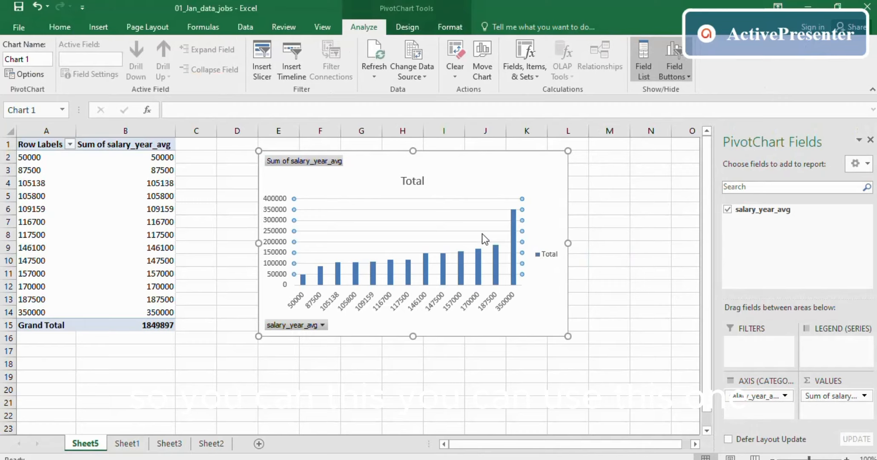
right_click(368, 266)
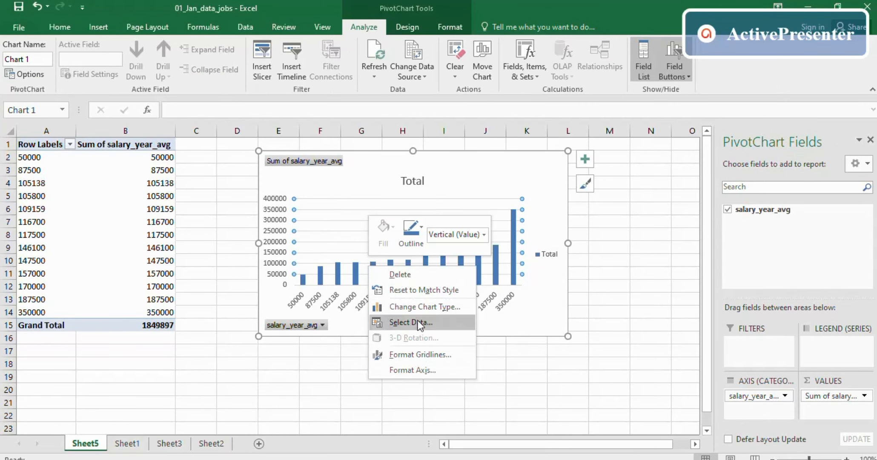
click(538, 310)
click(462, 265)
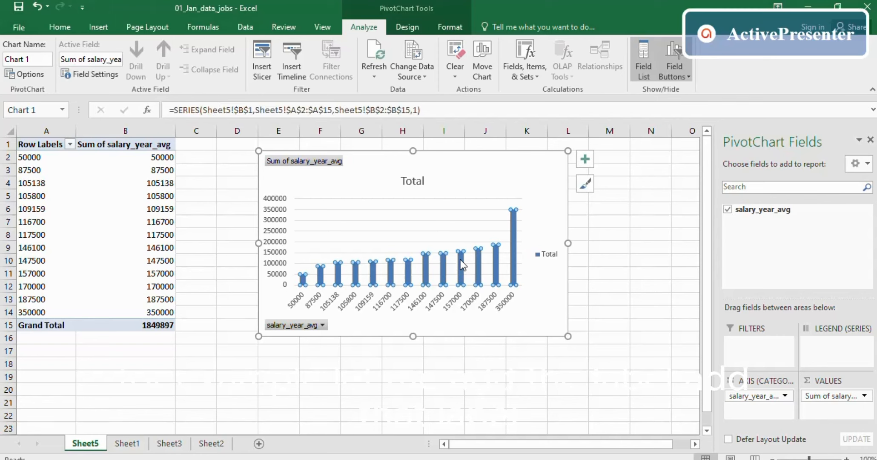
right_click(463, 254)
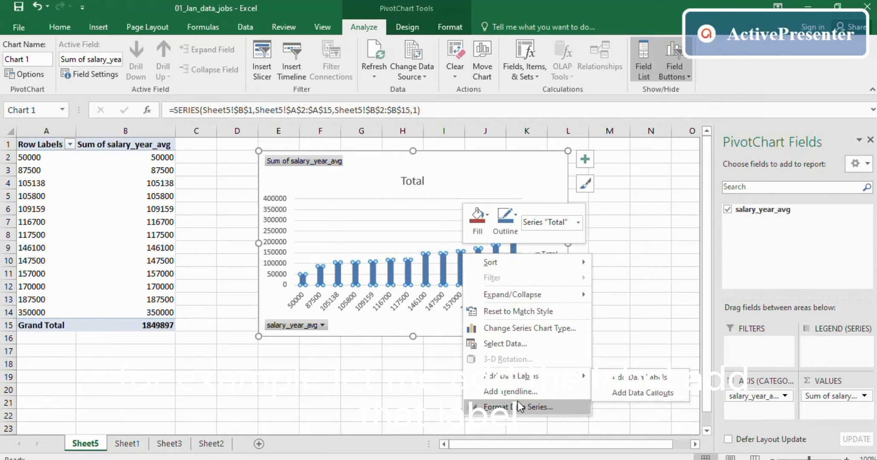
click(517, 376)
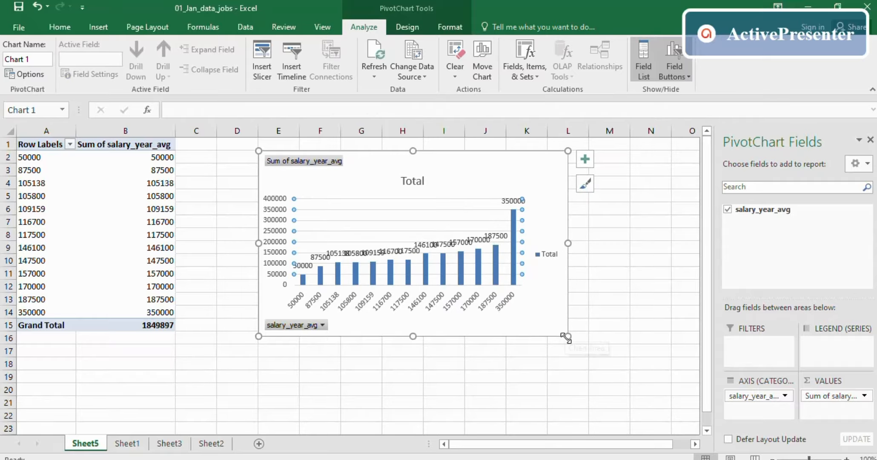
- Enlarge the chart by dragging its corners and apply the third chart style
drag(567, 337, 658, 395)
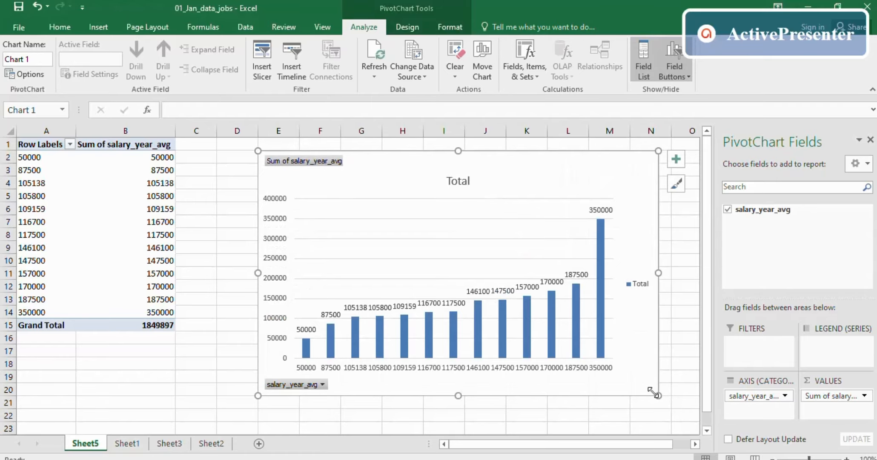
drag(258, 395, 205, 408)
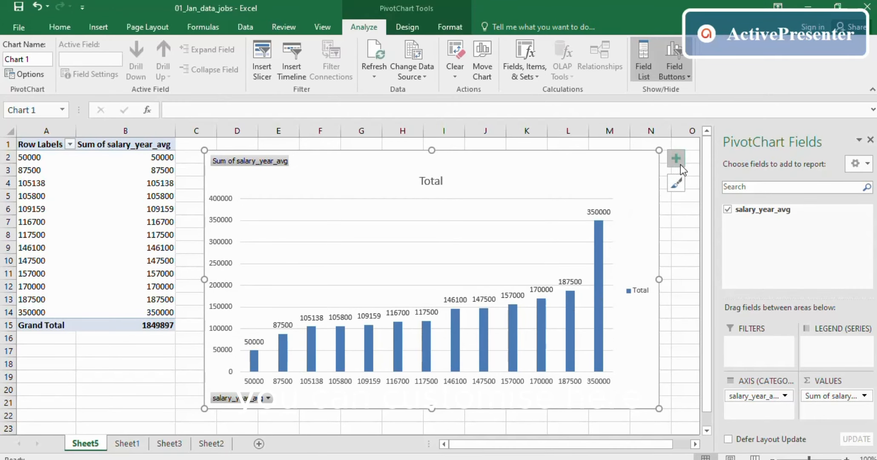
click(676, 184)
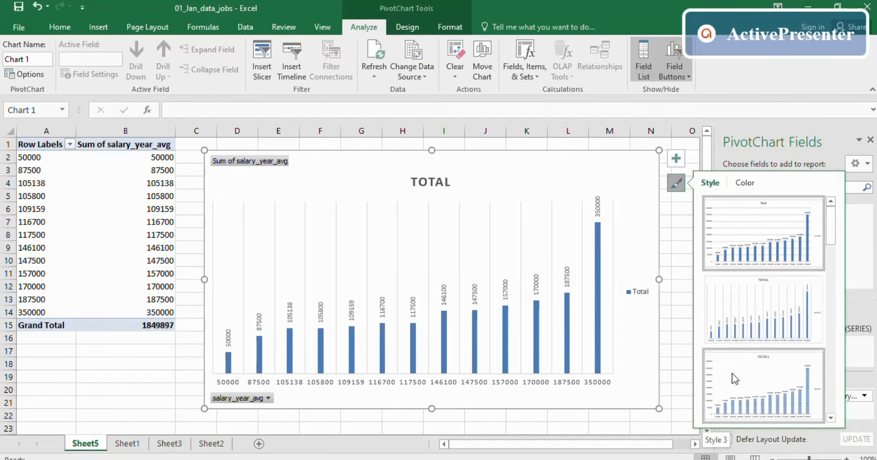
scroll(726, 374, down, 5)
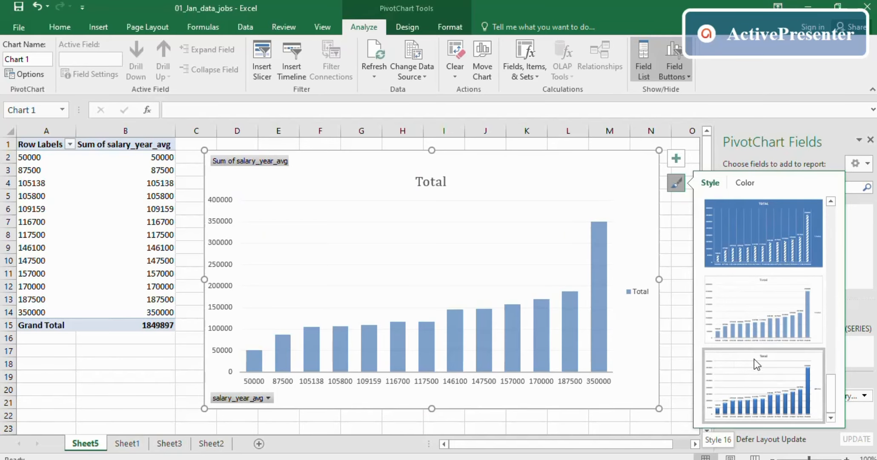
click(746, 389)
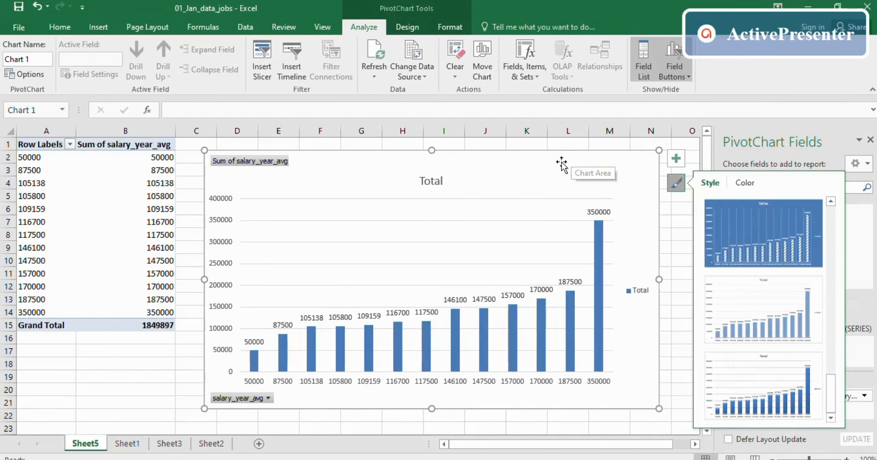
click(267, 398)
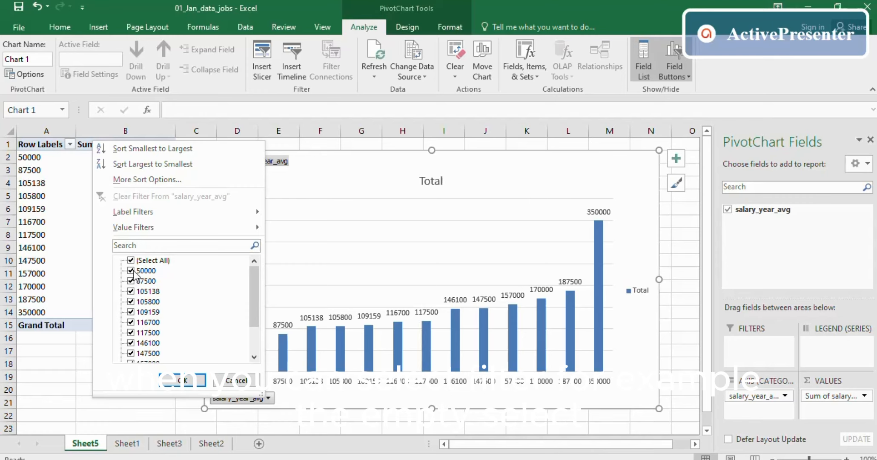
- Uncheck all salaries and keep only 87500, 105138, 105800 and 109159 in the chart
click(130, 261)
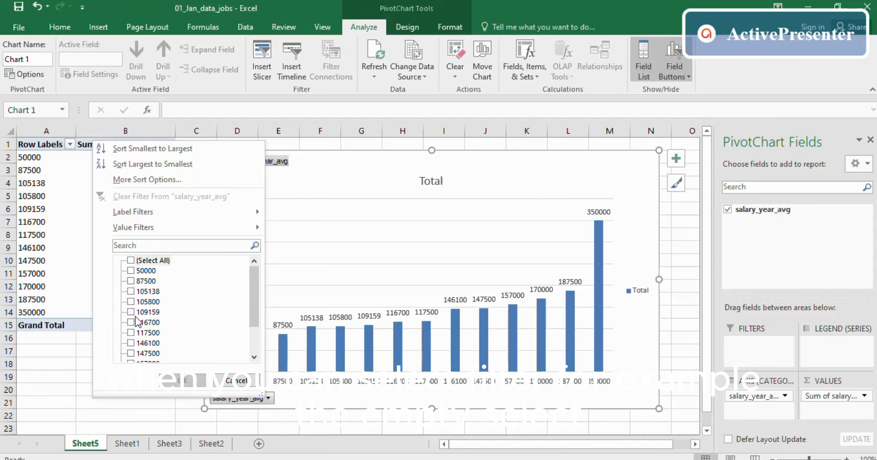
click(131, 281)
click(131, 292)
click(131, 312)
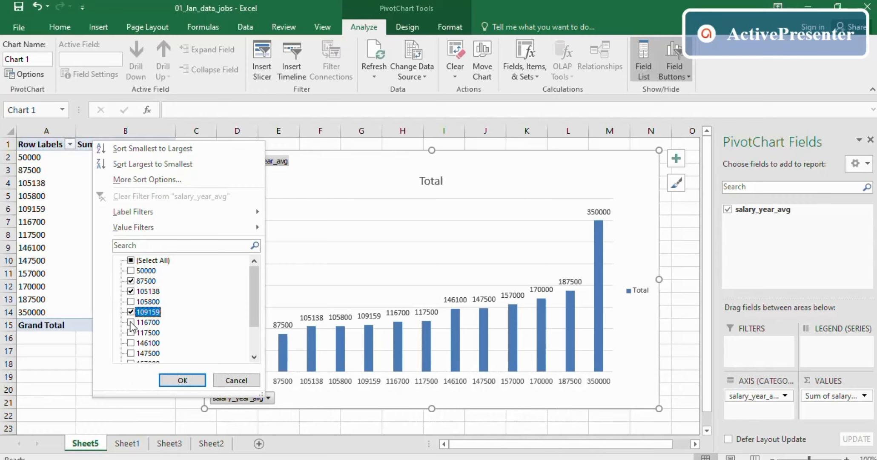
click(131, 302)
click(179, 379)
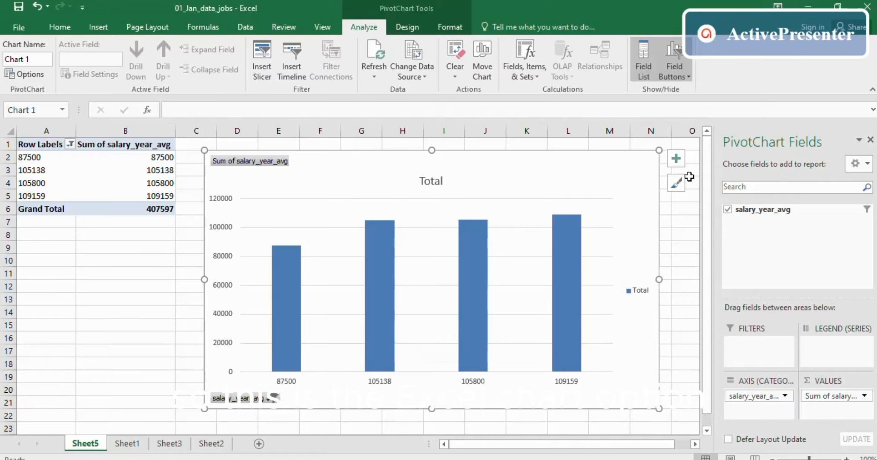
click(531, 145)
drag(735, 174, 735, 178)
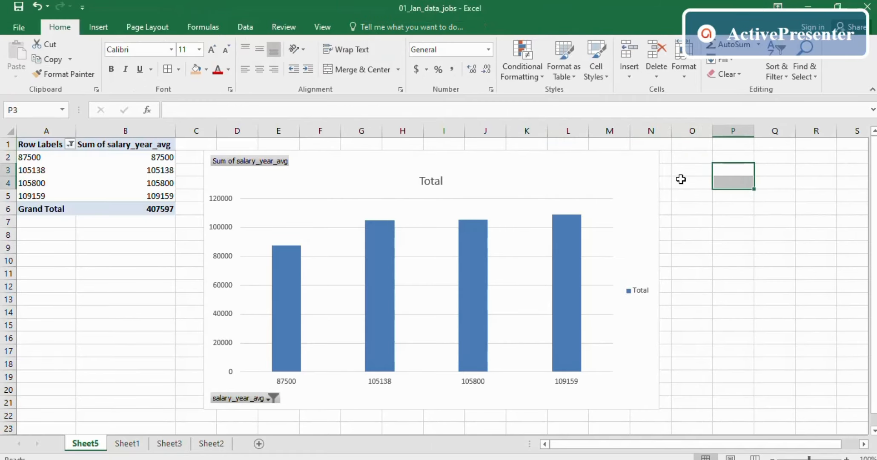